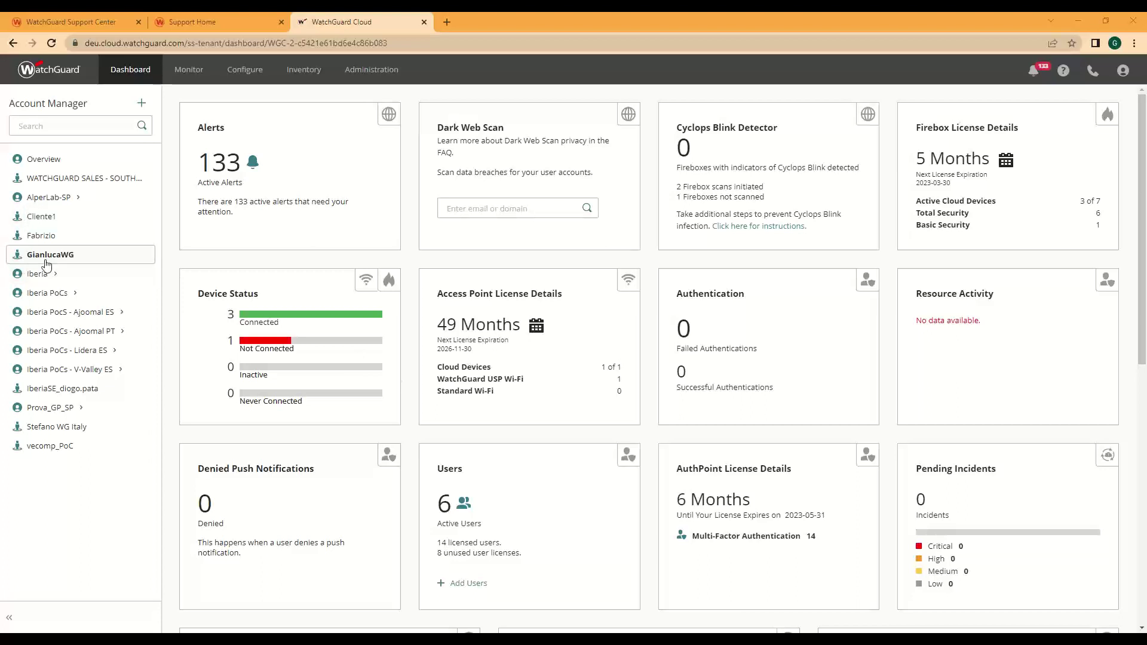
Open the list of unallocated Fireboxes in the inventory at the service provider Overview level.
click(48, 167)
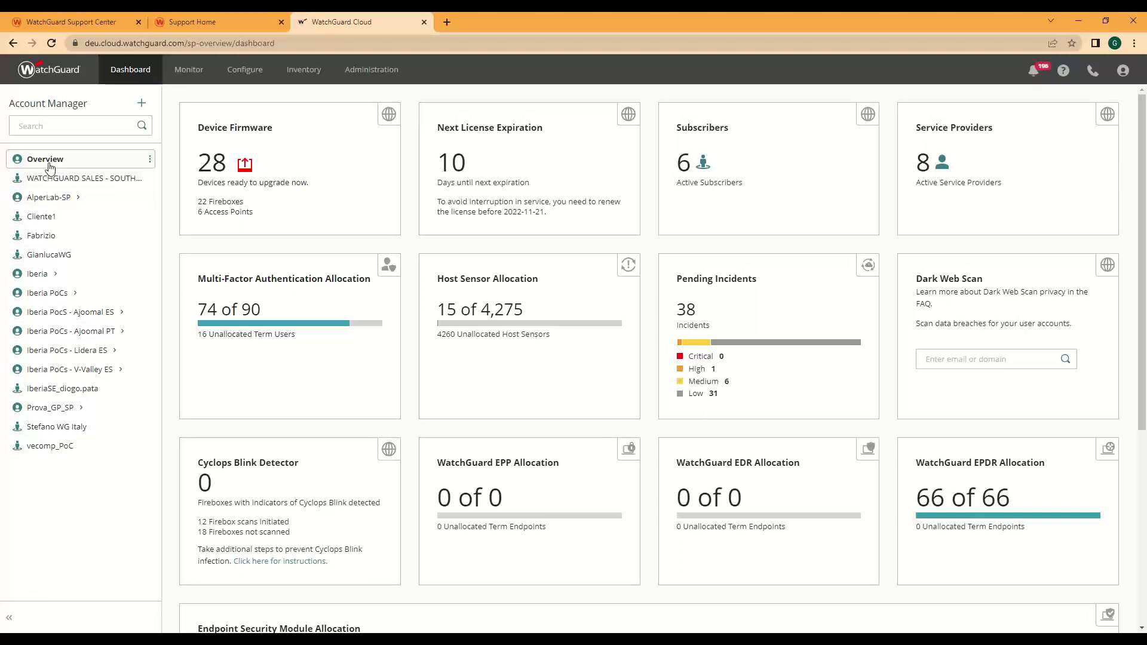
click(305, 75)
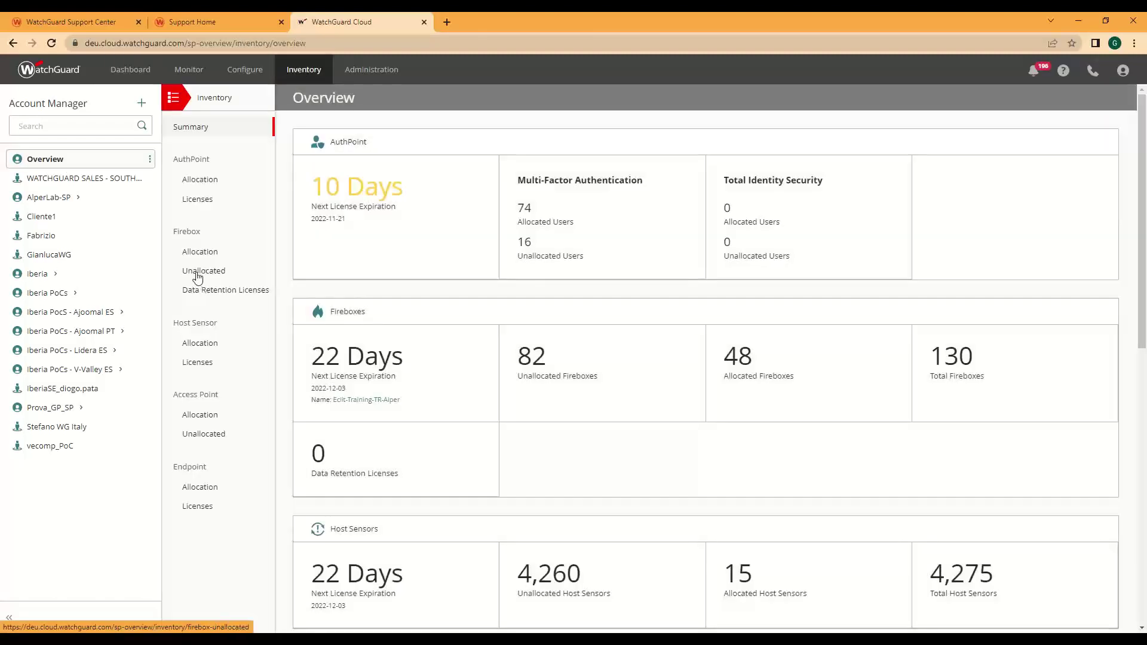
click(199, 273)
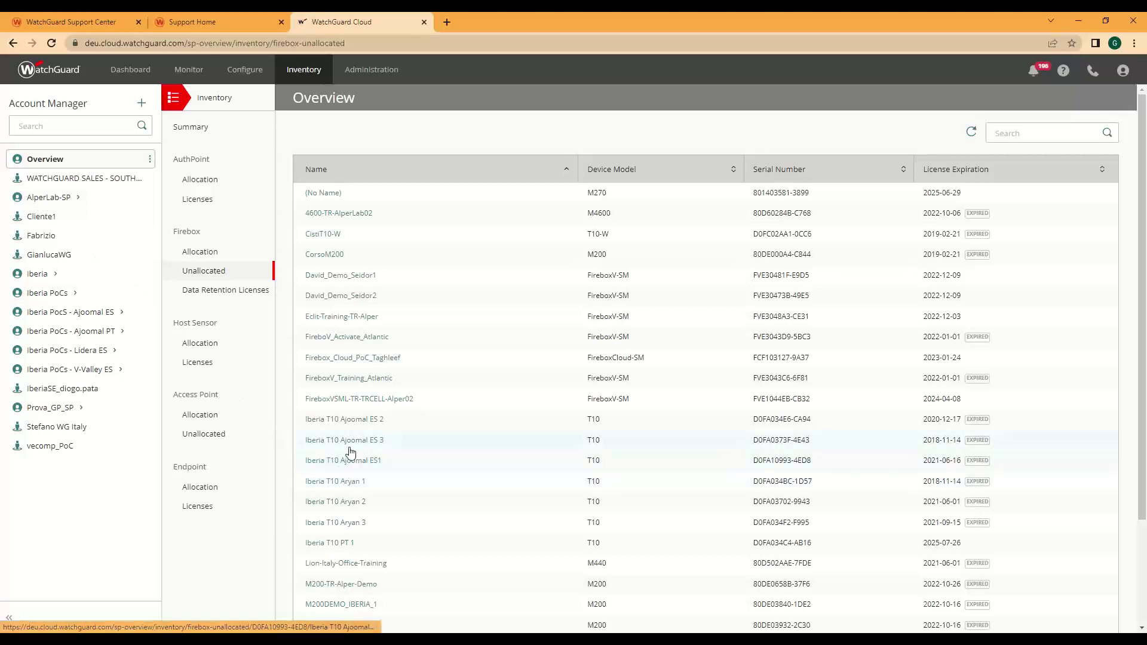
Examine the account choices for allocating Firebox_Cloud_PoC_Taghleef and leave the allocation form without saving.
click(339, 359)
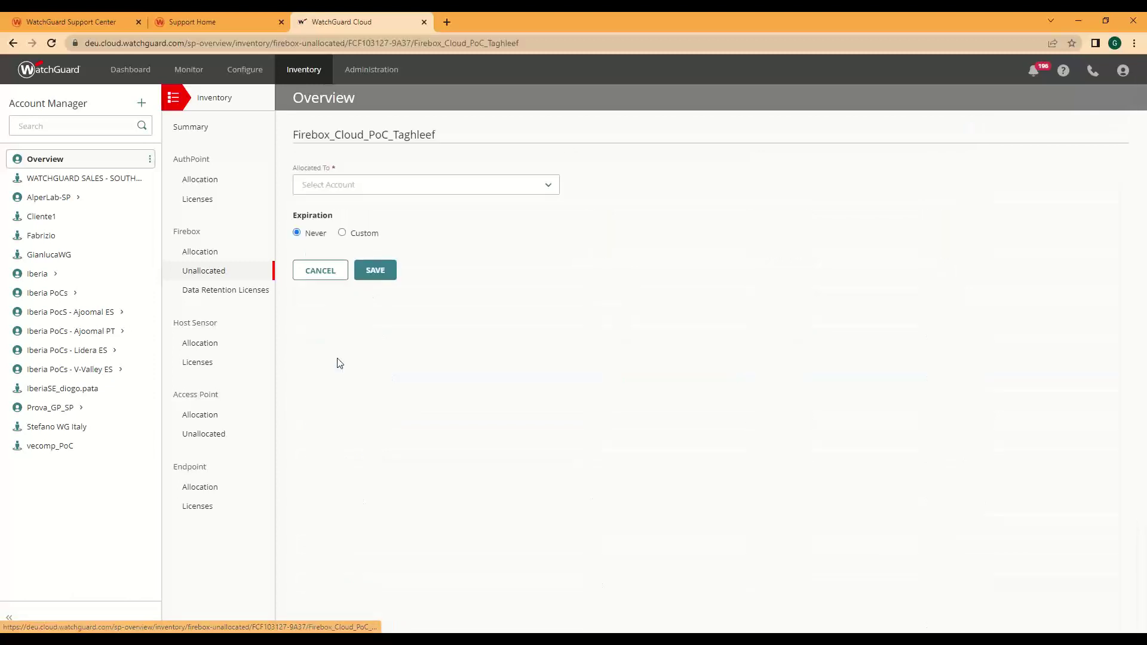
click(545, 193)
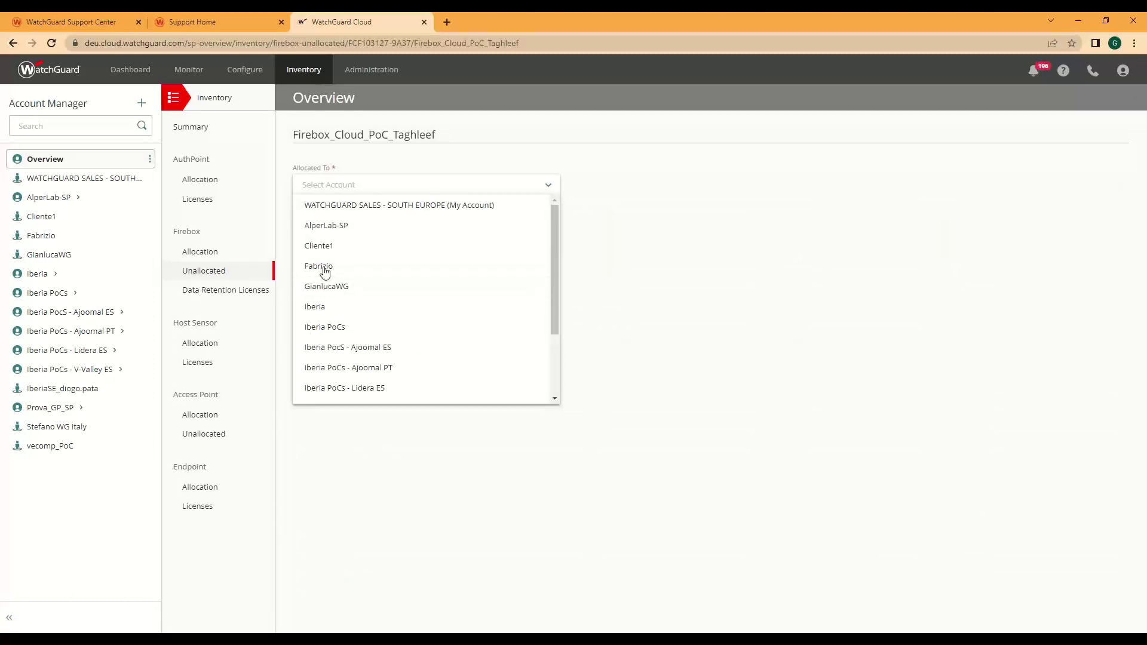
click(624, 278)
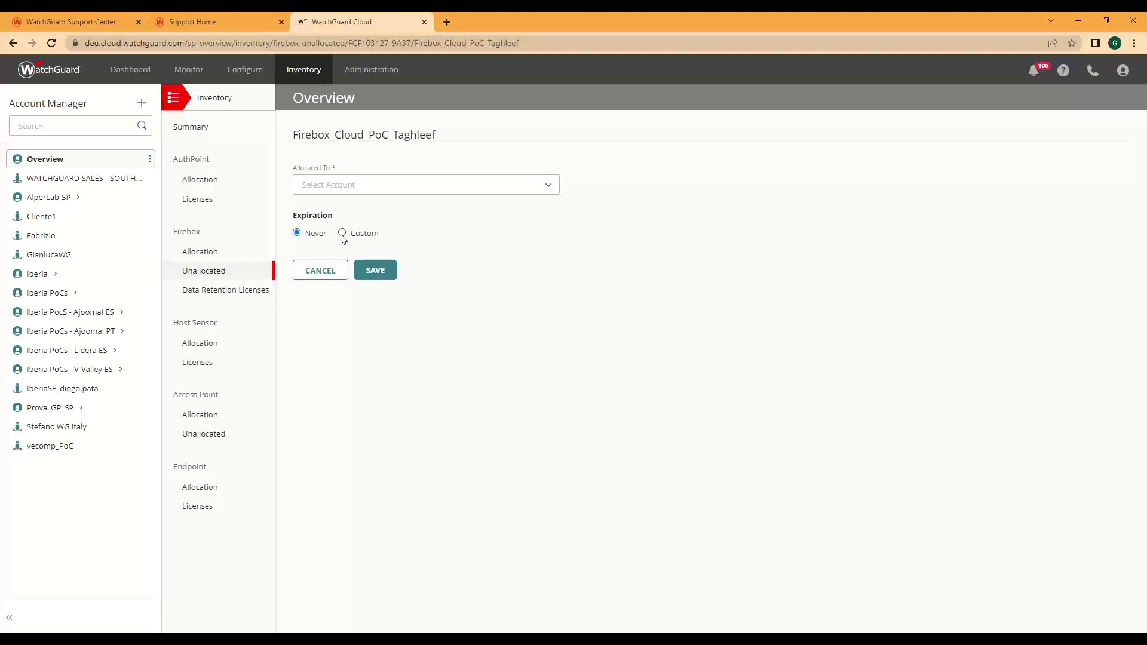
click(316, 271)
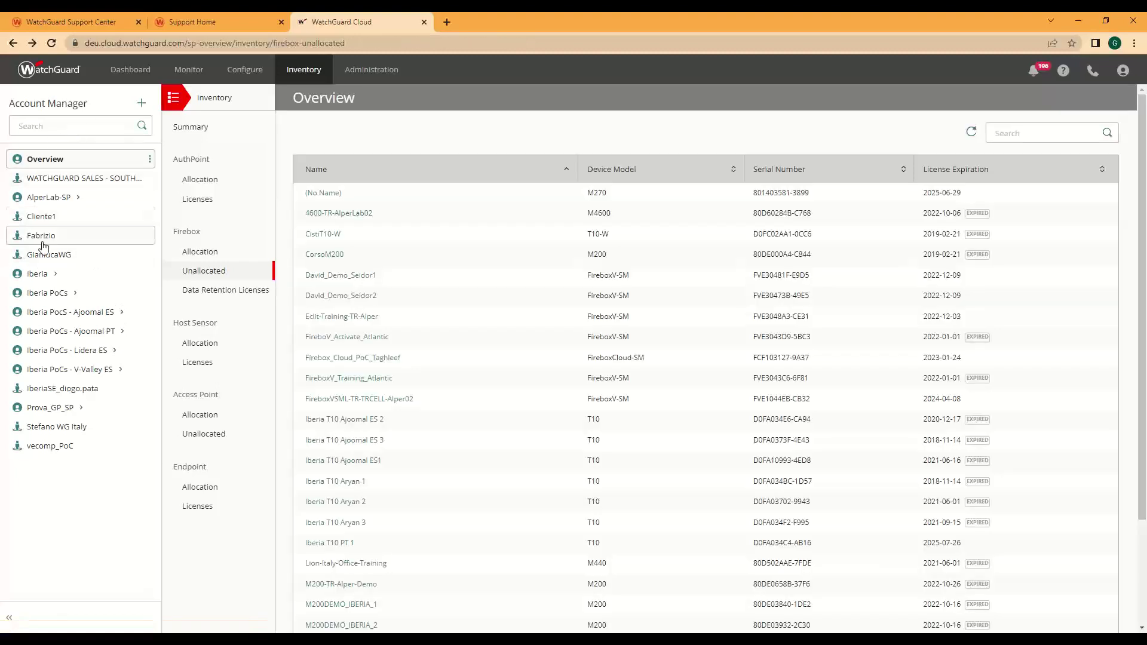
Switch to the subscriber account with the WG suffix and open its device configuration list.
click(46, 257)
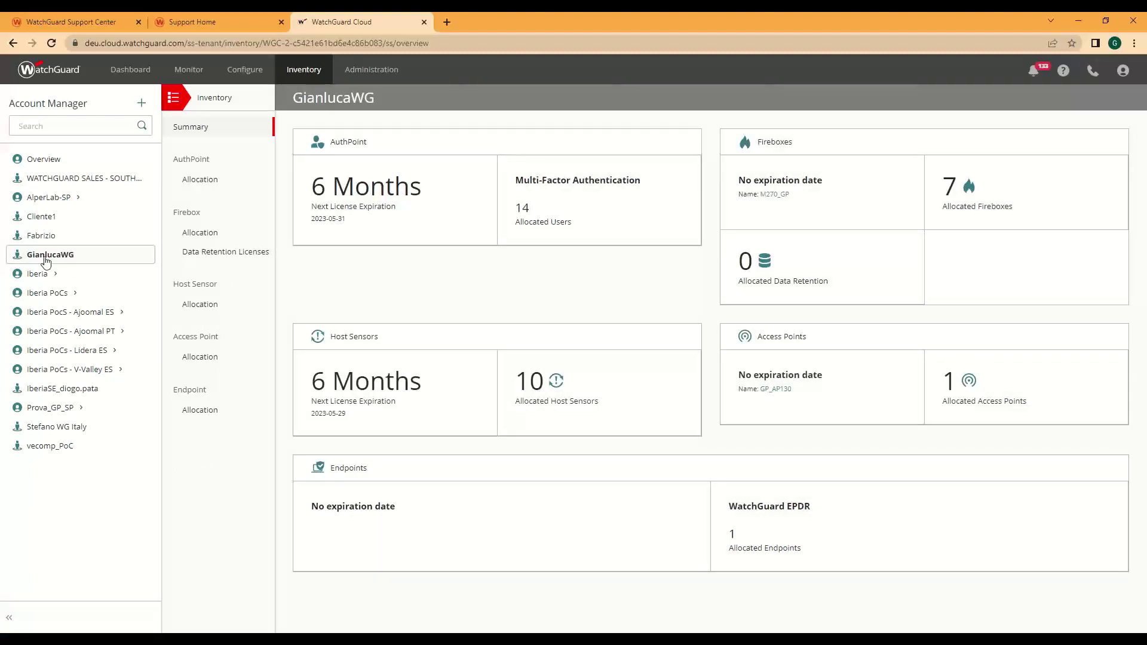
click(193, 76)
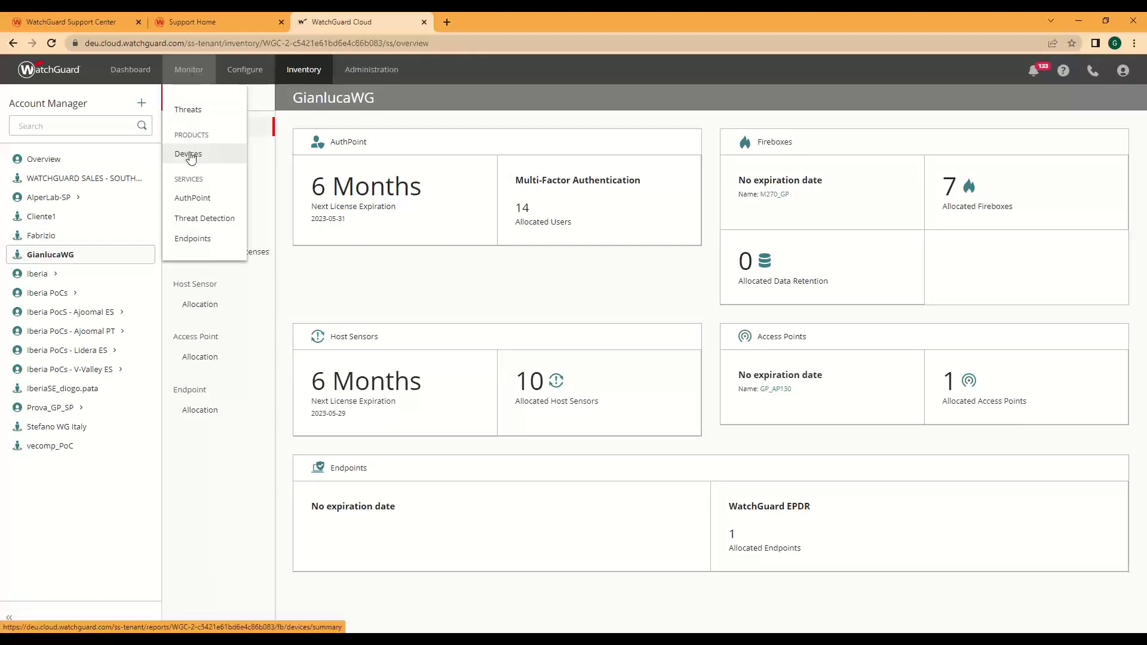
click(233, 75)
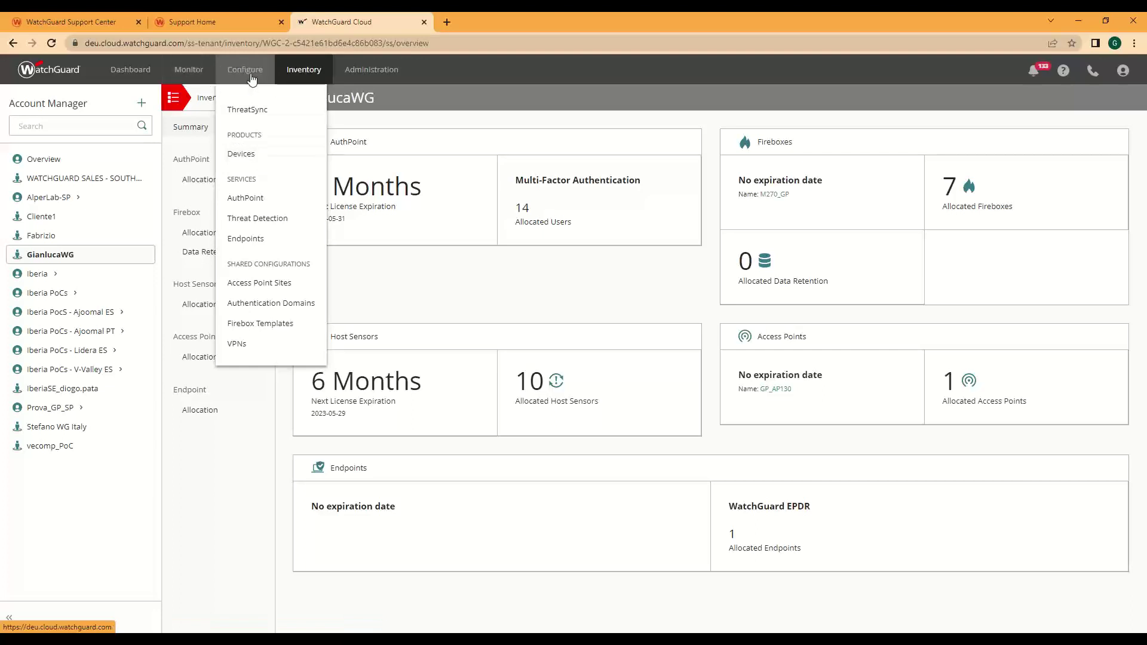
click(247, 157)
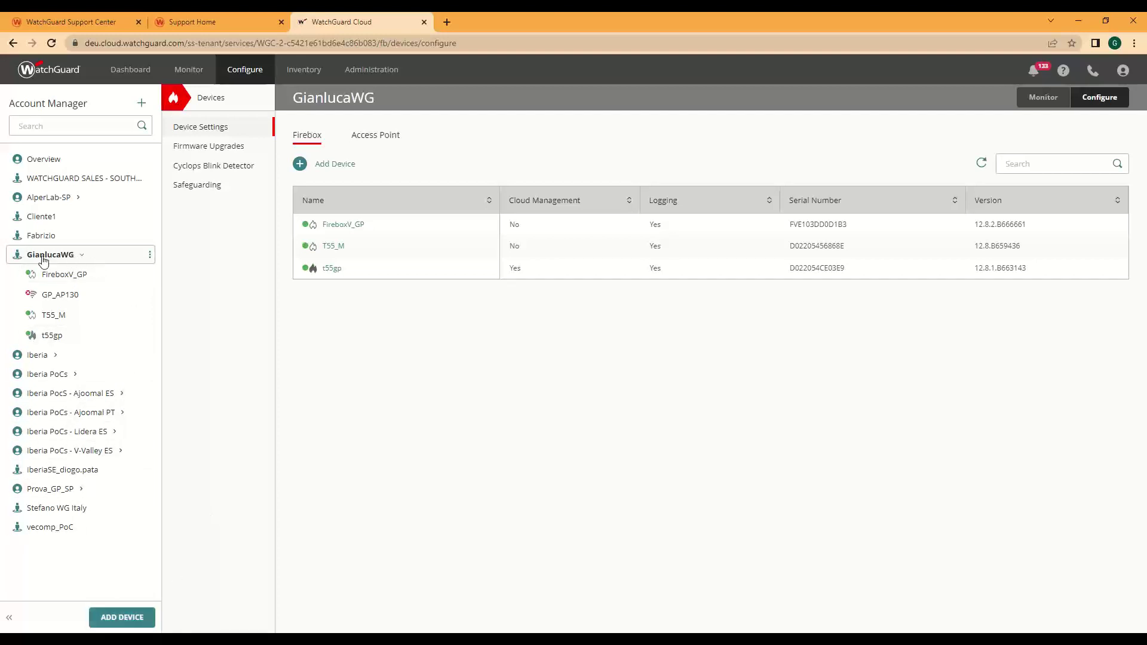
Try to add the activated Firebox M470 to the subscriber account and dismiss the request.
click(122, 618)
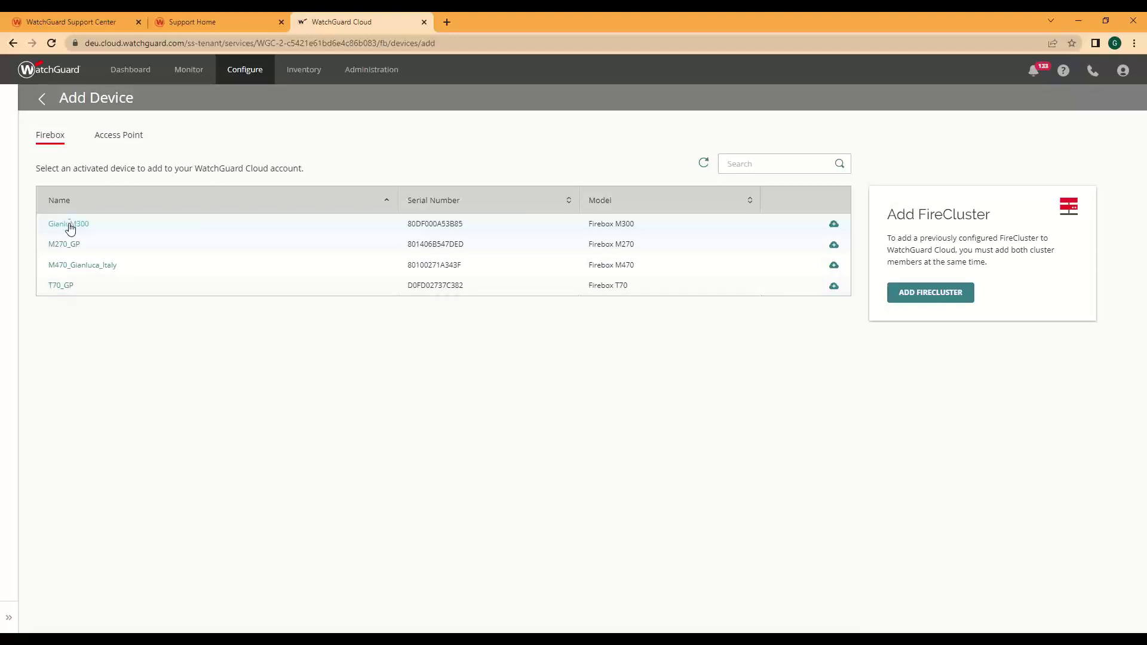
click(75, 266)
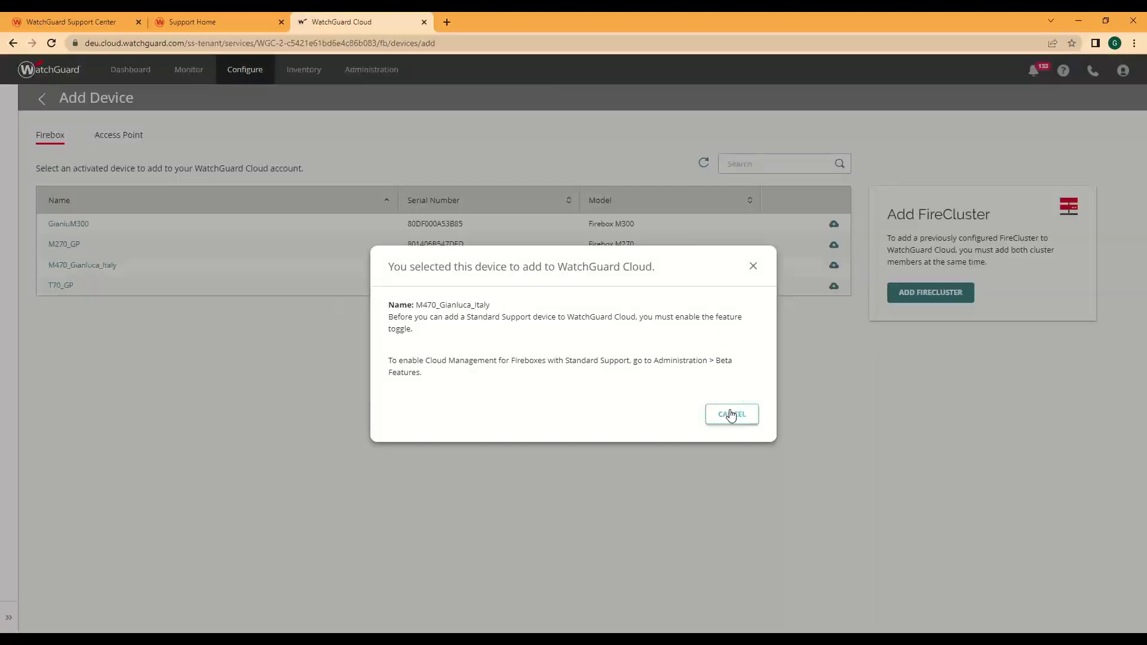
click(731, 414)
Add the M270_GP Firebox to WatchGuard Cloud and show its Local and Cloud Management choices.
click(65, 244)
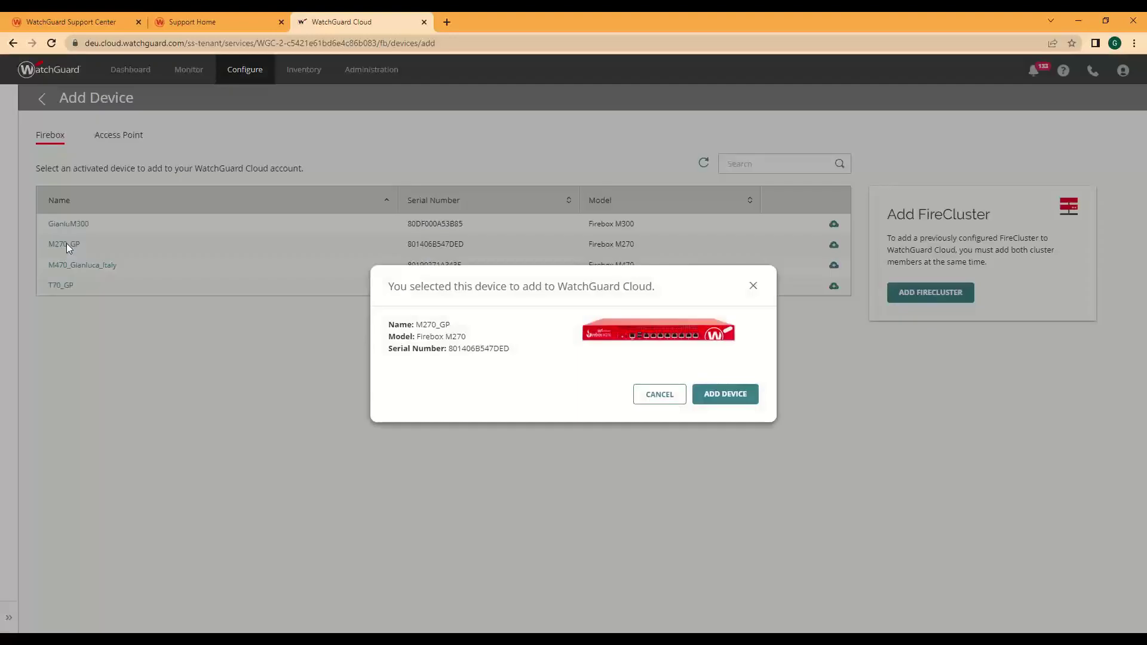
click(738, 396)
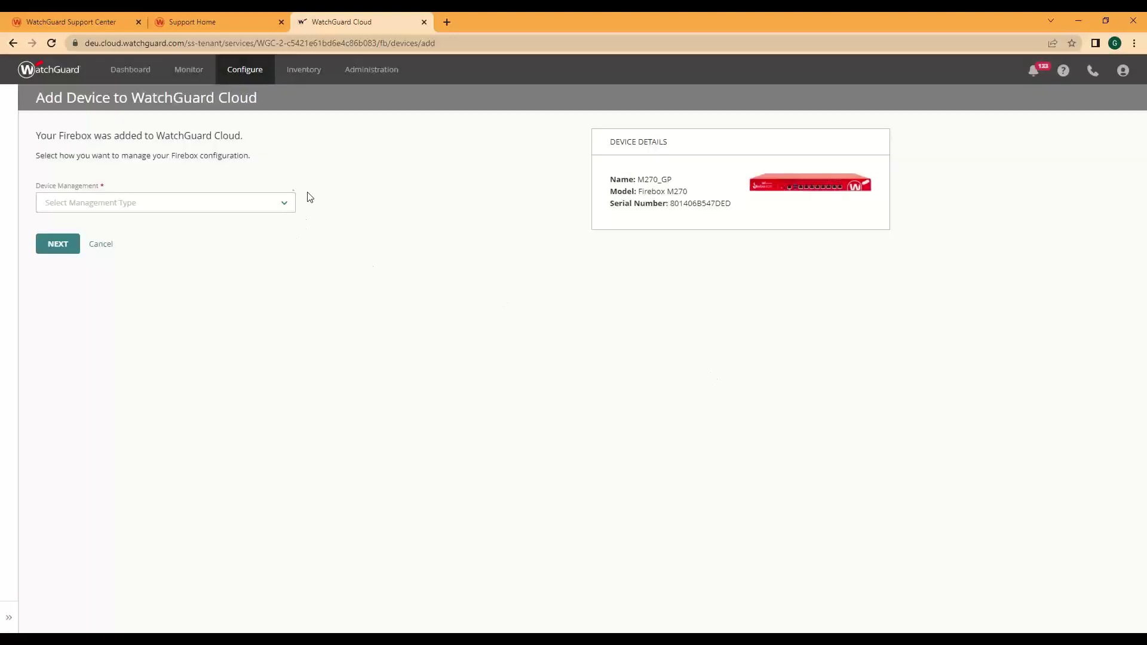
click(284, 209)
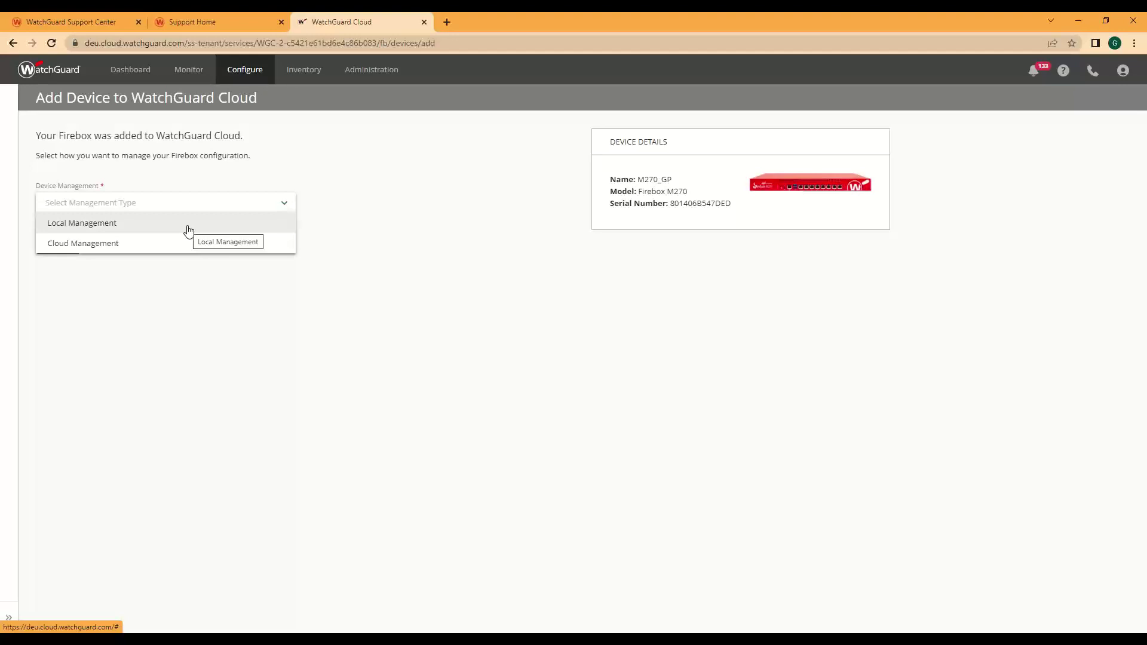
Leave the device addition unfinished and open the device settings of the T55_M Firebox.
click(9, 621)
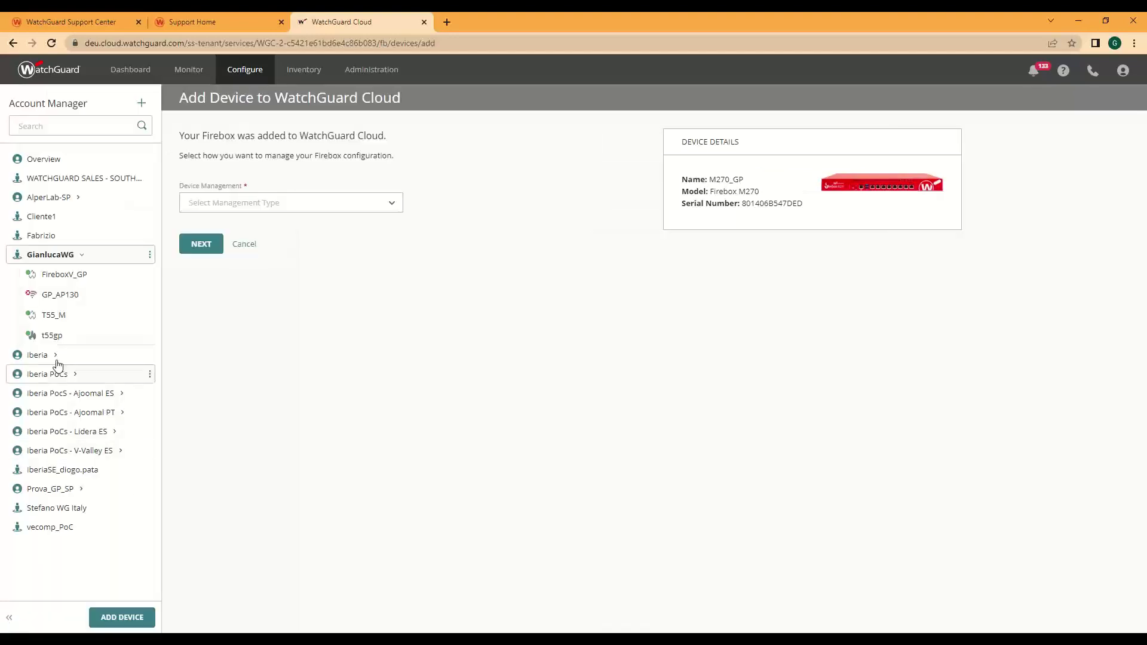
click(55, 324)
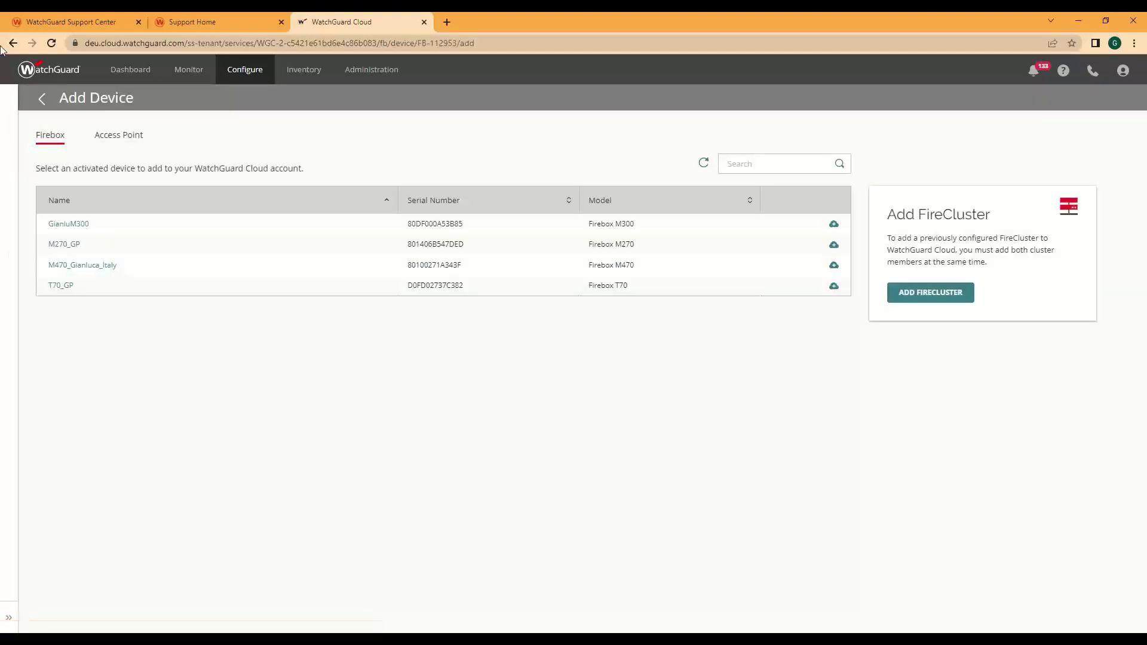
click(17, 619)
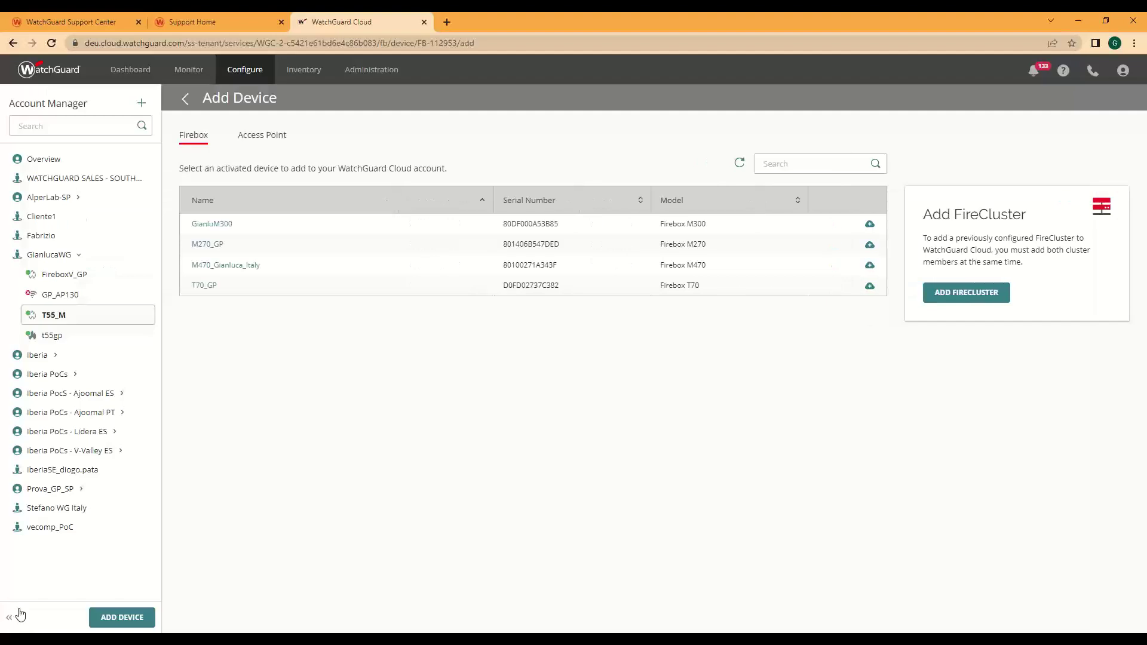
mouse_move(244, 75)
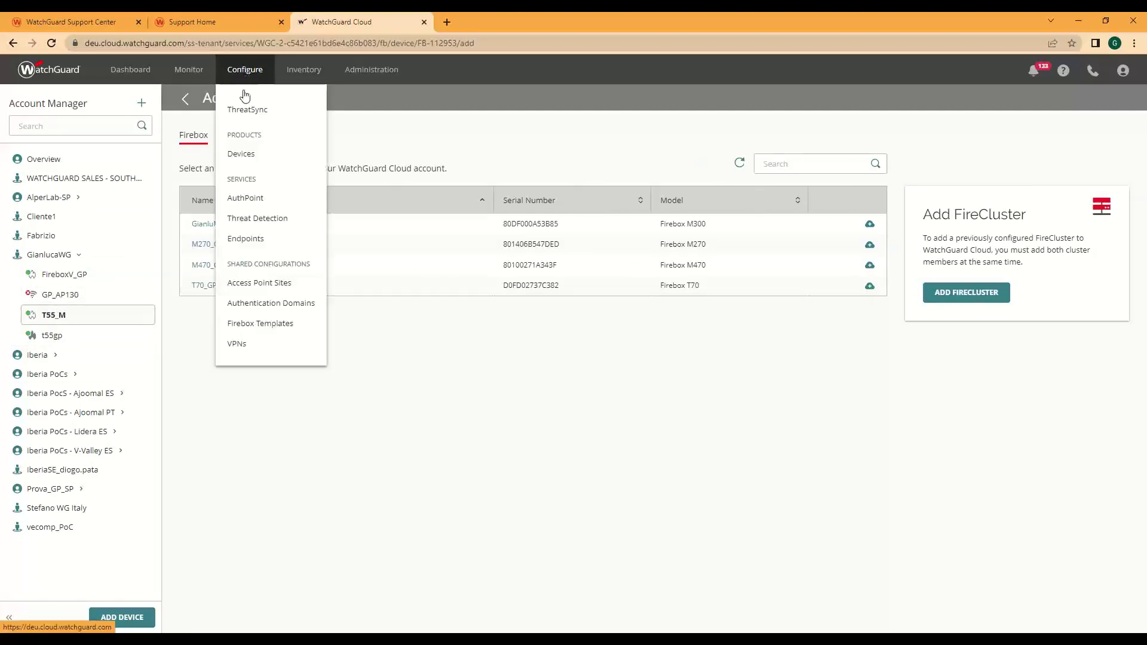
click(252, 152)
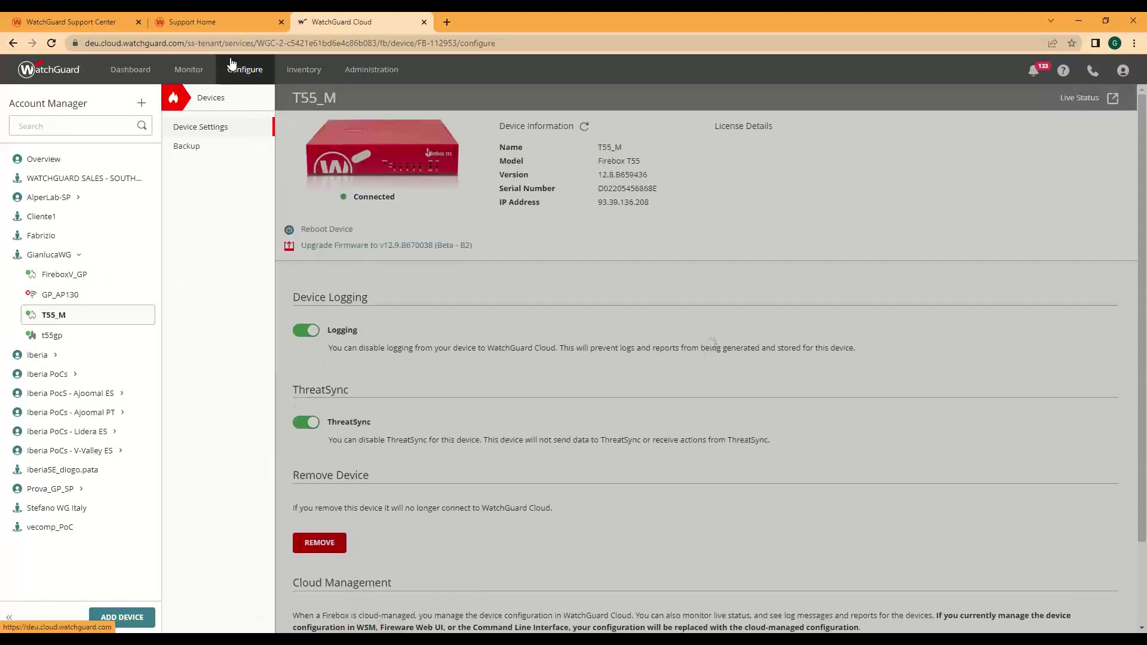
Open the monitoring summary of T55_M and expand its Live Status and Logs sections.
mouse_move(46, 321)
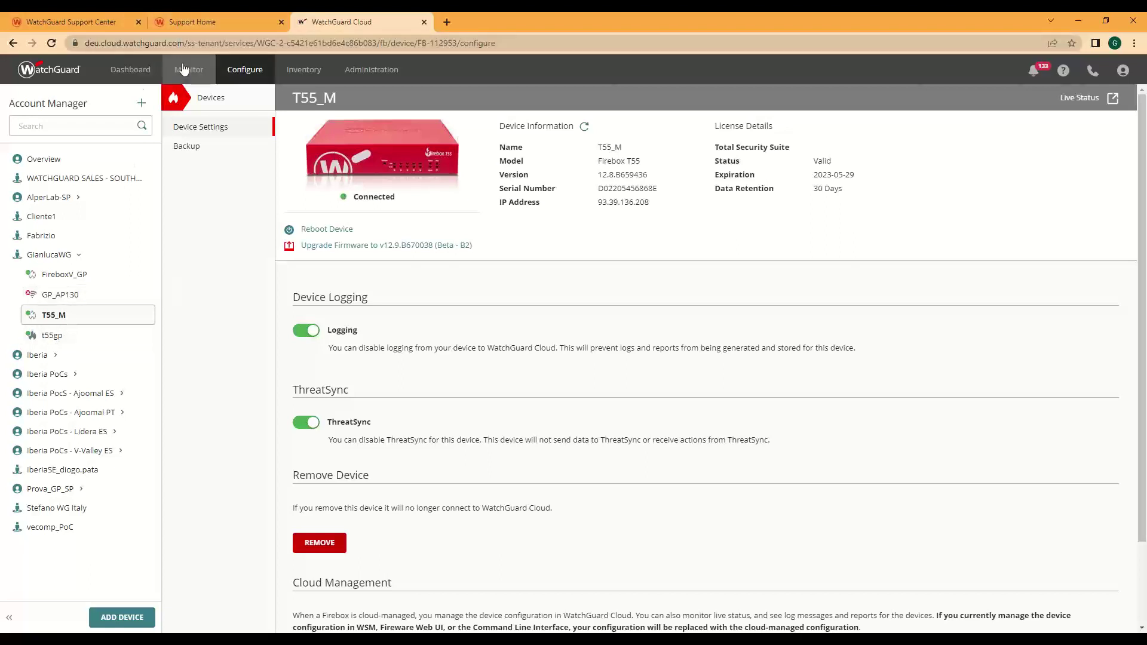
mouse_move(189, 69)
click(186, 163)
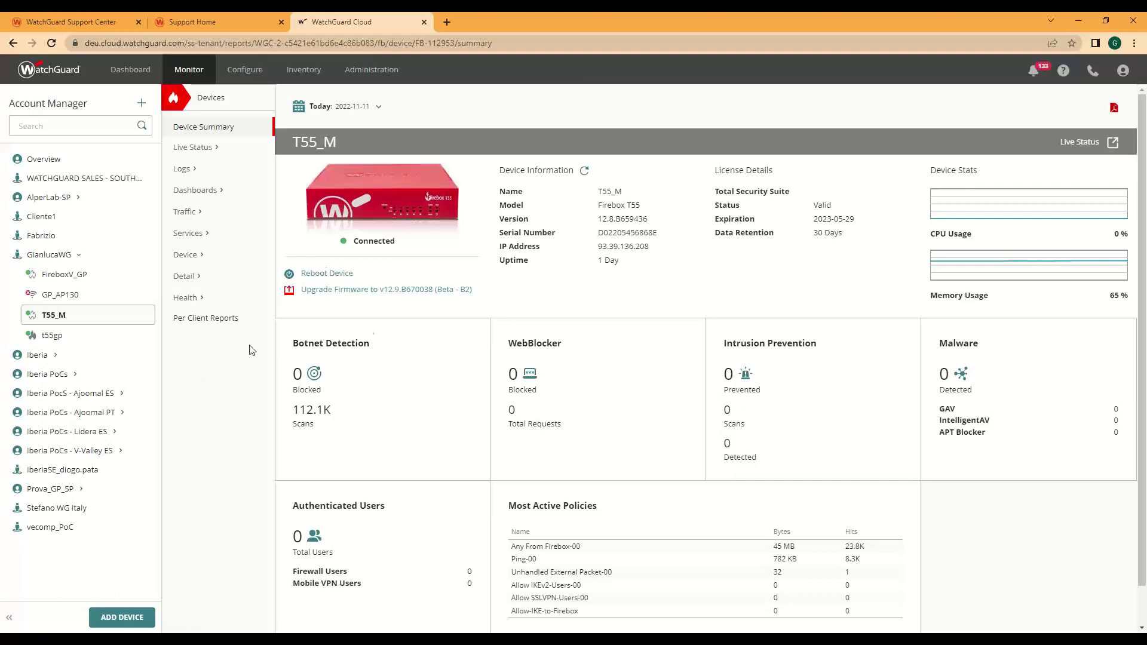
mouse_move(30, 318)
click(214, 149)
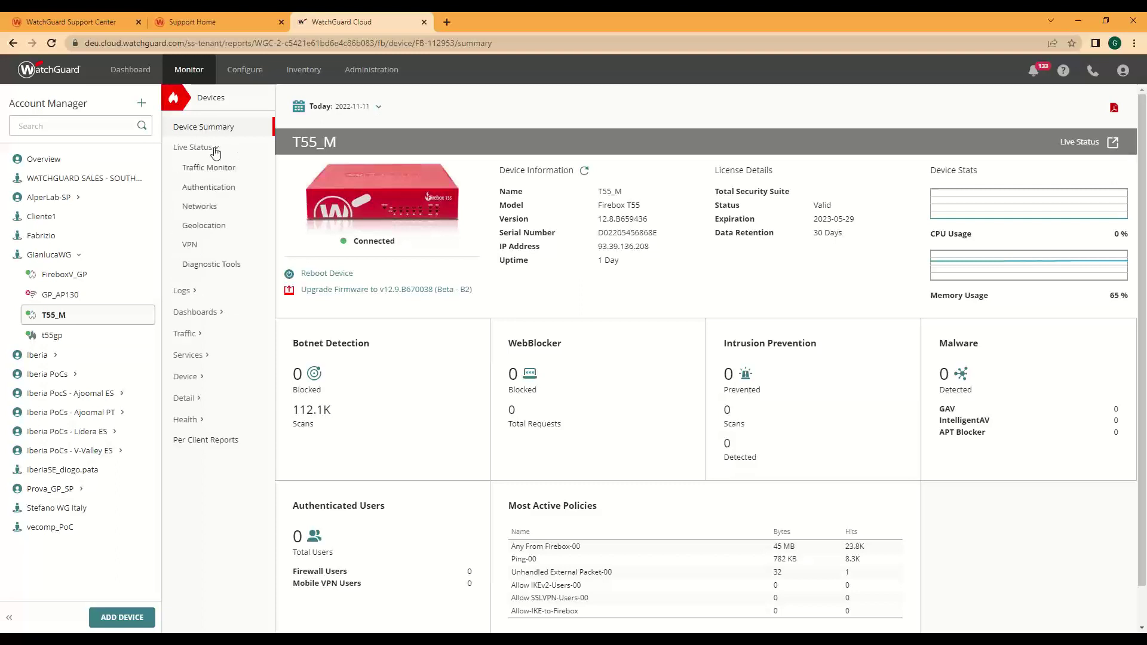
click(189, 292)
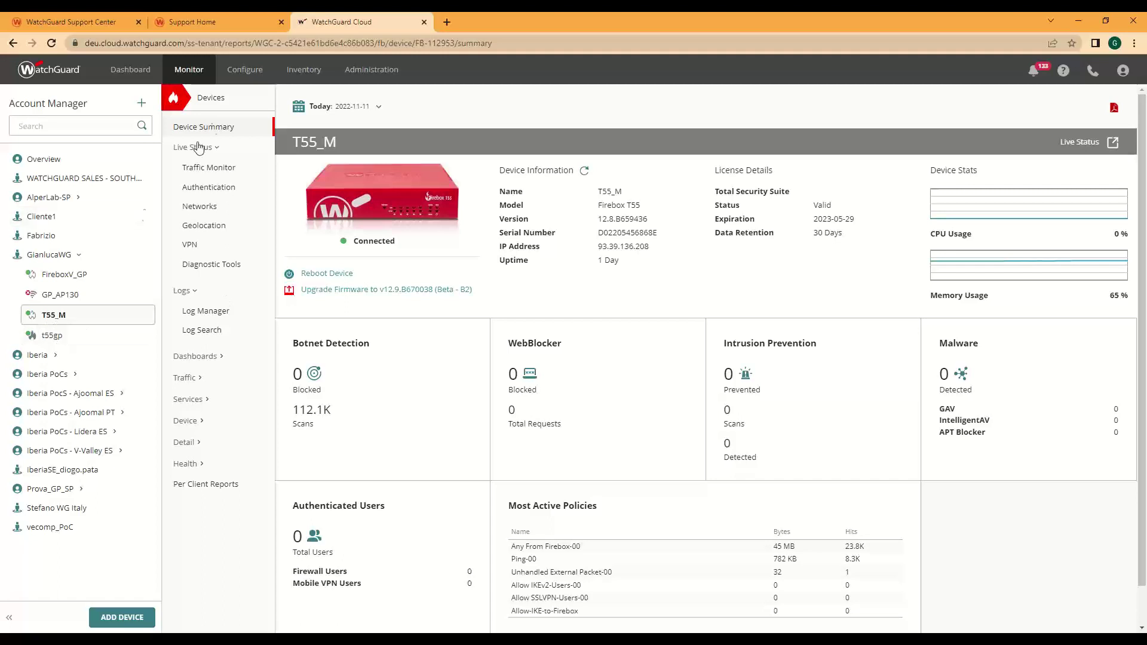
Review the subscriber account's Firmware Upgrades page and the upgrade option for T55_M without starting an upgrade.
mouse_move(245, 71)
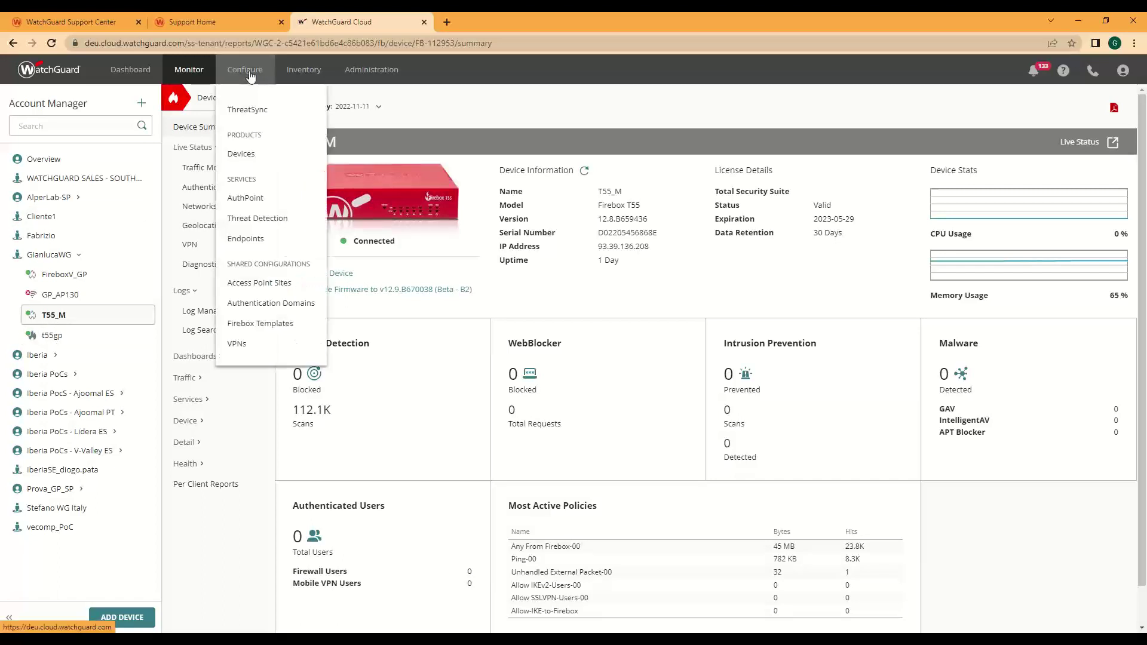
click(245, 158)
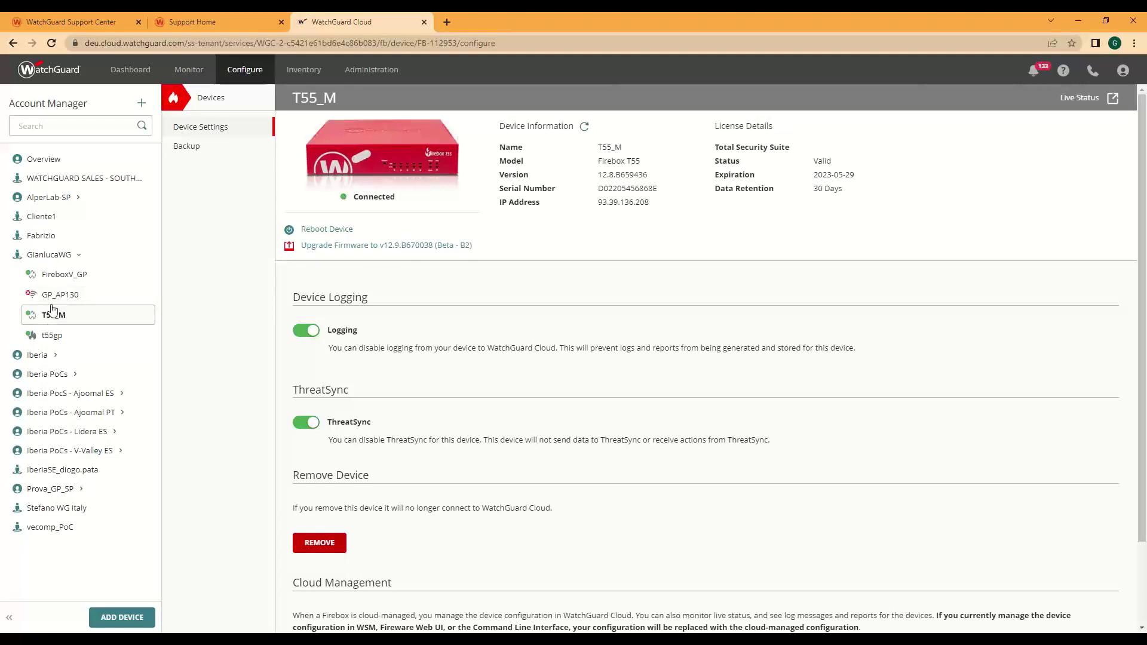
click(47, 257)
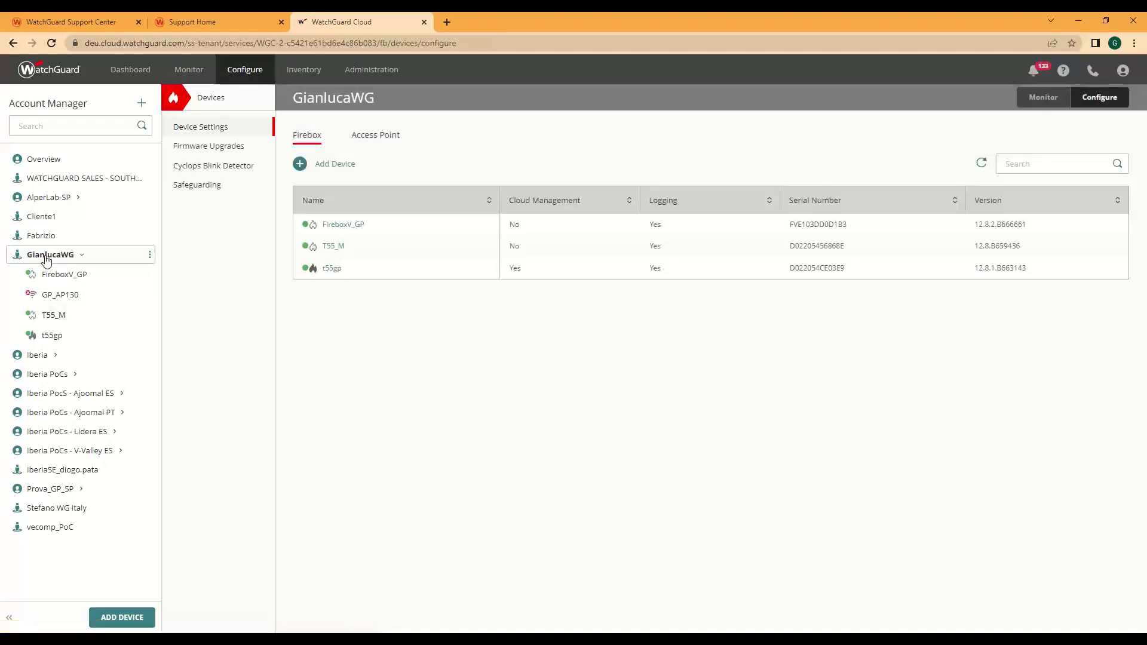
click(207, 149)
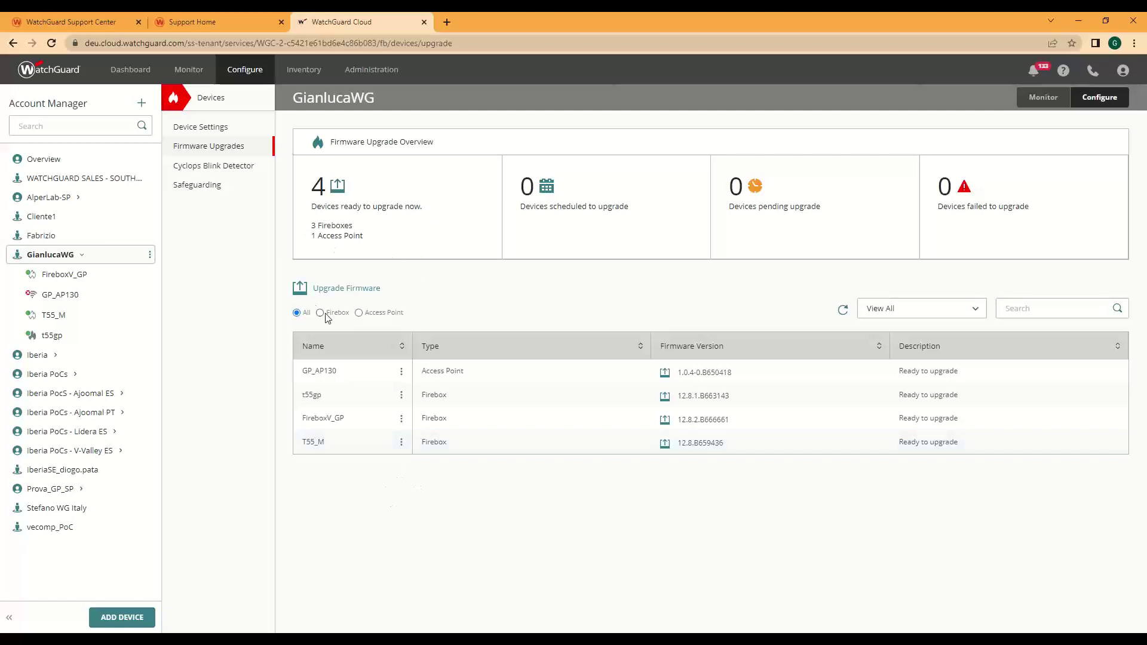
click(401, 447)
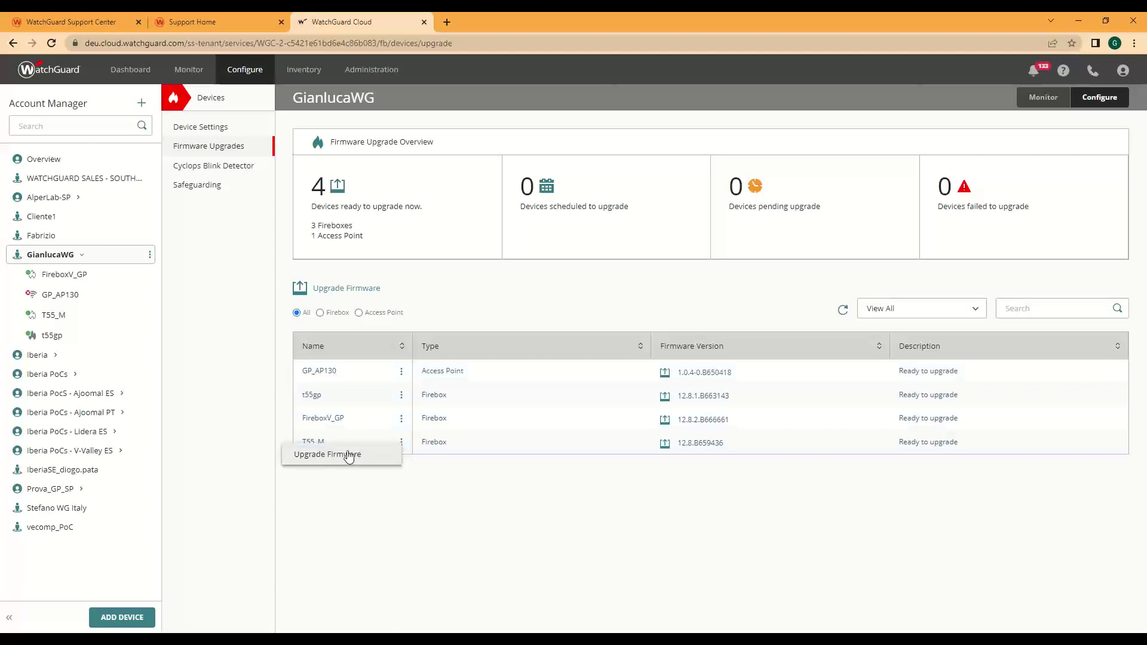
click(353, 505)
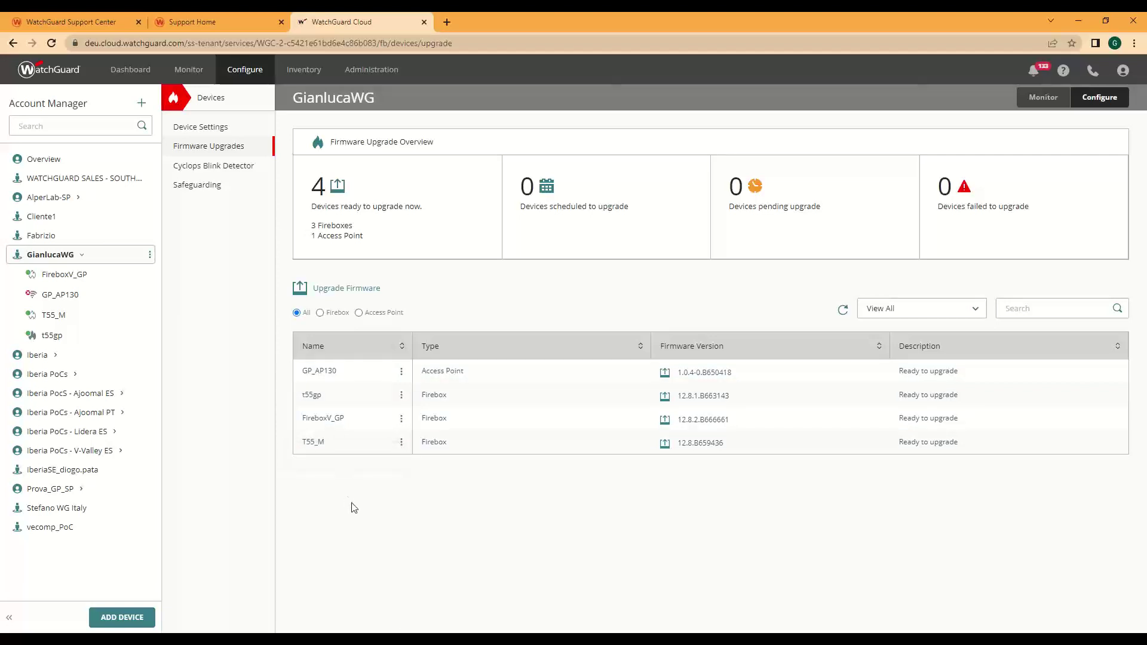
Return to the T55_M device settings and highlight the Cloud Management explanation, including the configuration replacement warning.
click(57, 321)
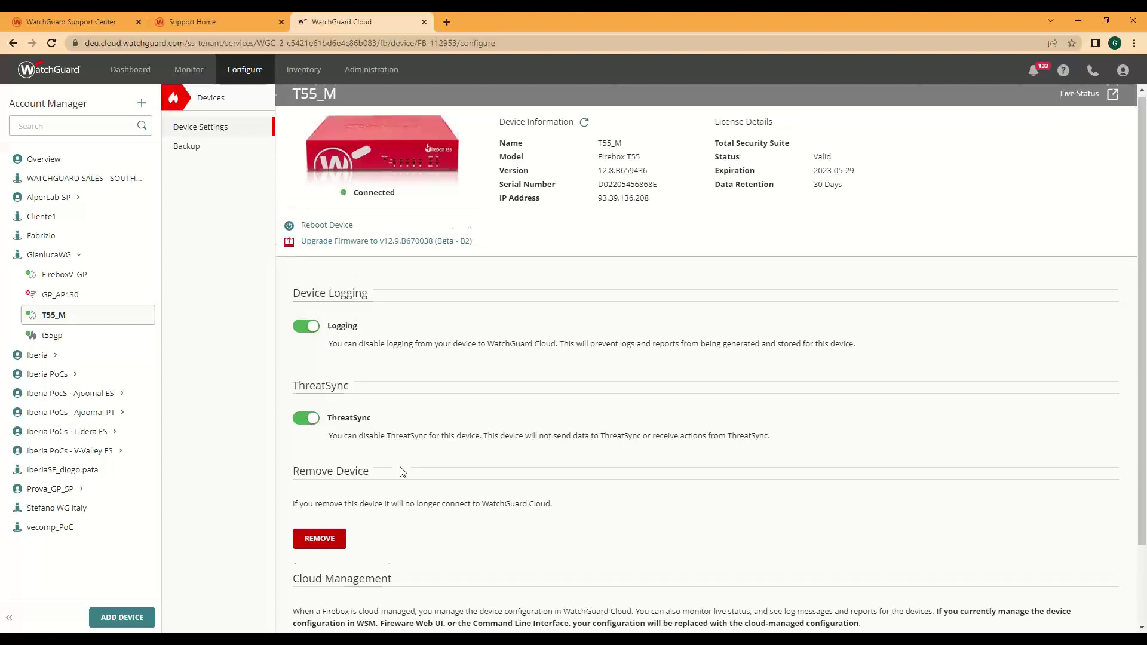
scroll(401, 469, down, 2)
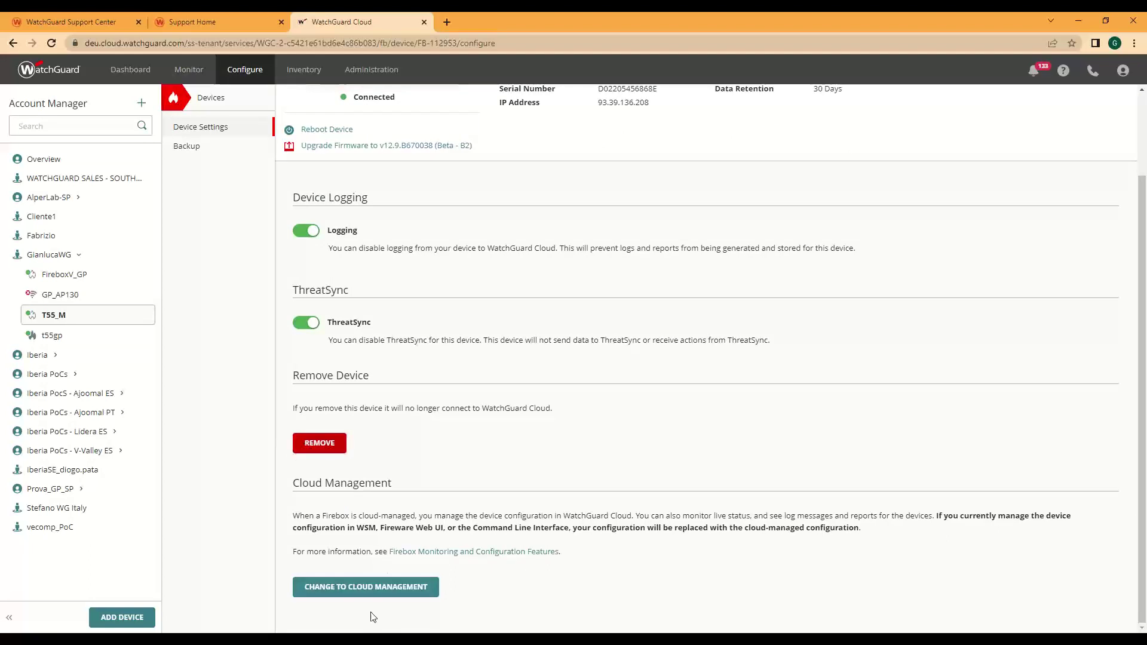
click(325, 593)
scroll(410, 274, up, 2)
scroll(410, 274, down, 2)
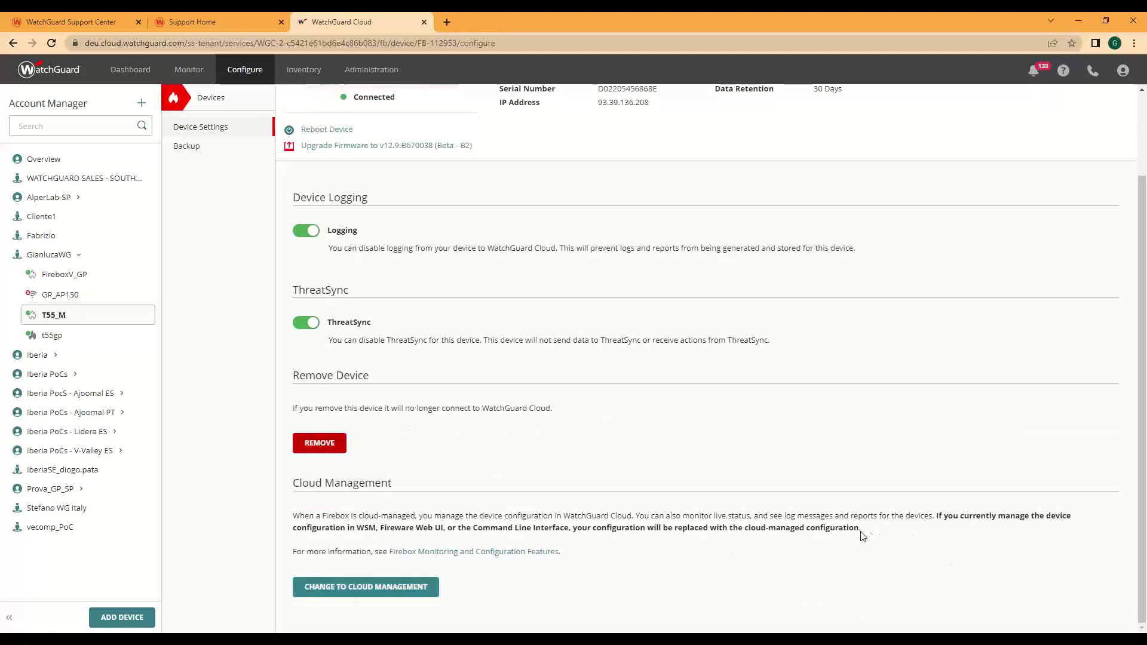
drag(861, 529, 293, 516)
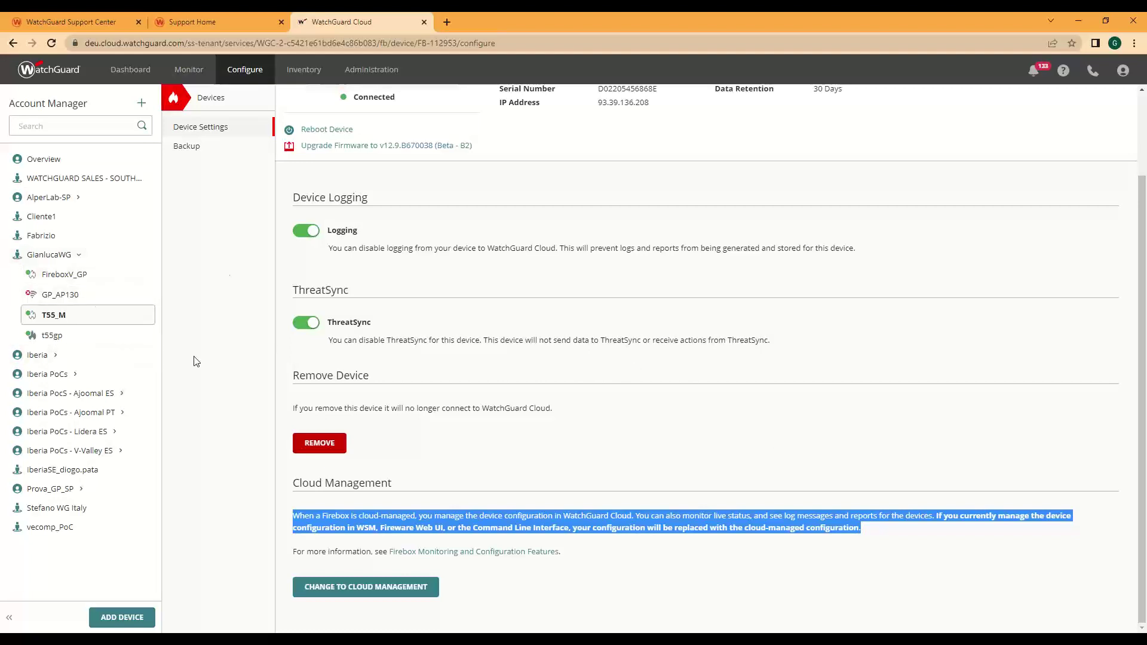
Open the backup list of T55_M and show the available actions for the oldest backup, T55_M-T55-auto-backup-12.5.4.B621690.fxi.
click(191, 149)
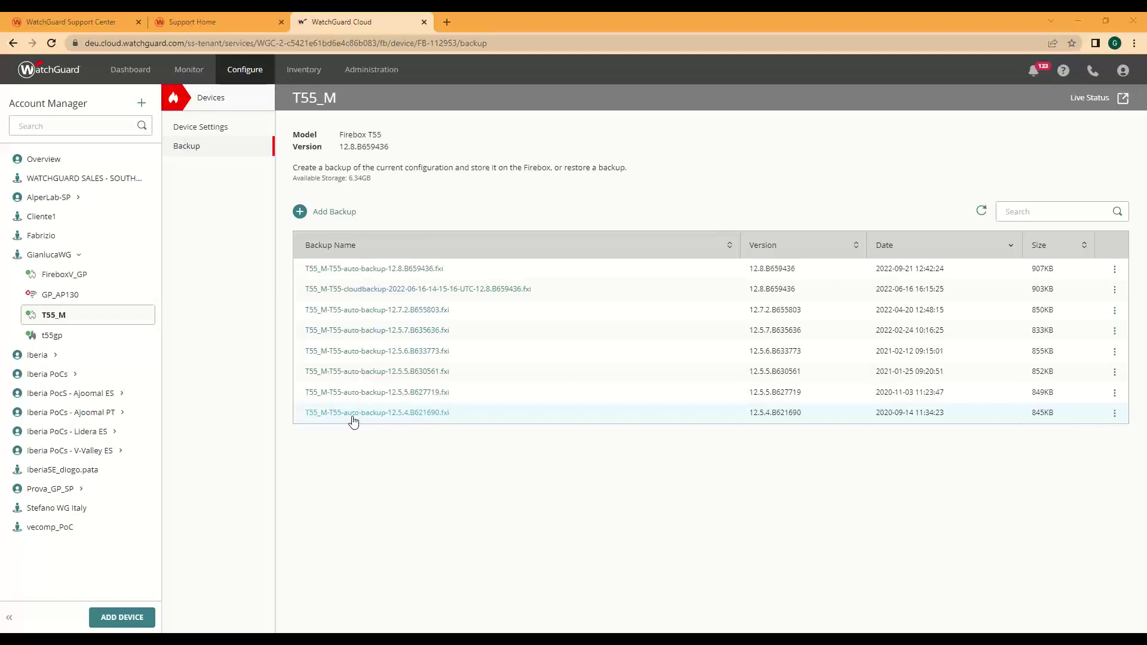
click(1115, 414)
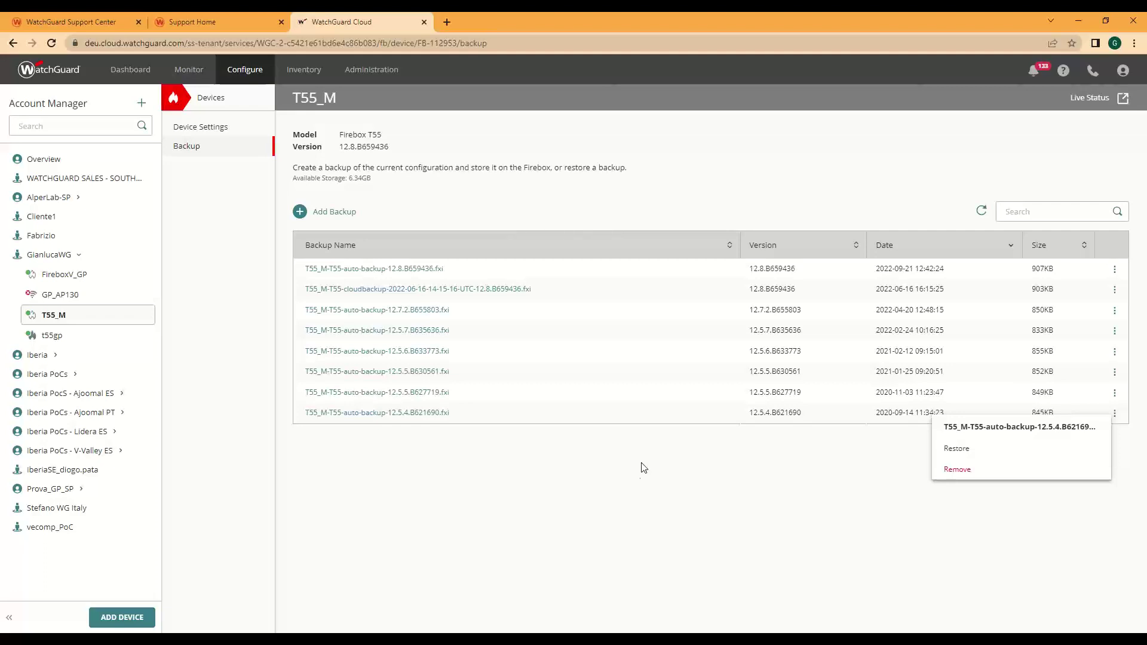
Start adding the M270_GP Firebox, choose Cloud Management as its device management type, and highlight the cloud management explanation.
click(120, 617)
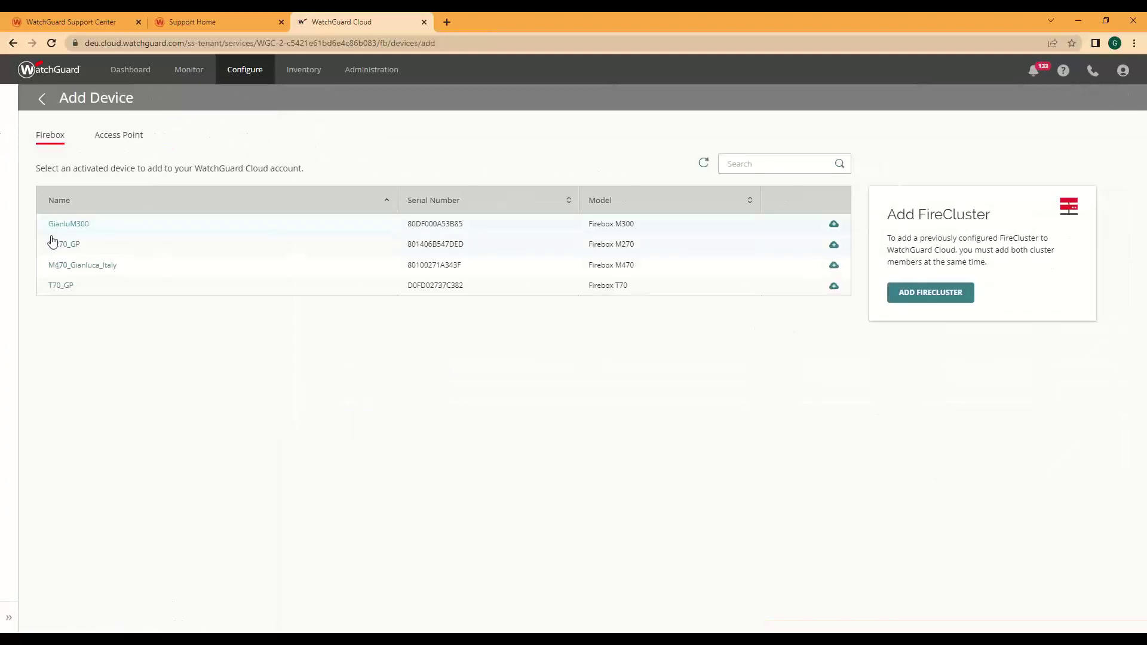
click(63, 245)
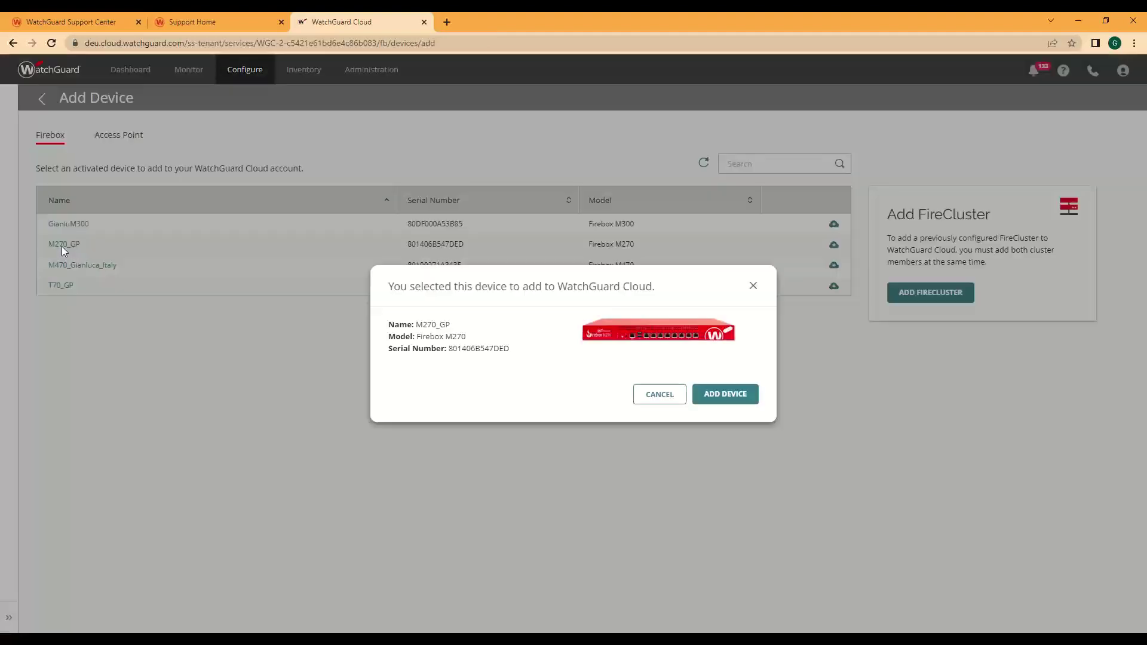
click(737, 397)
click(282, 204)
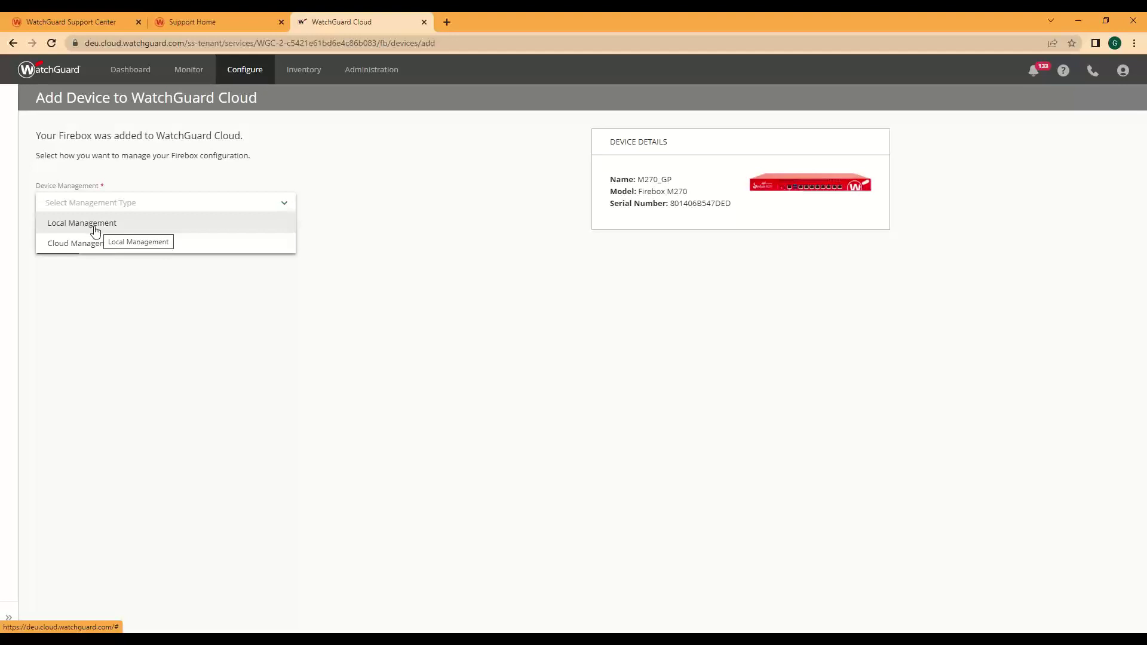
click(398, 179)
click(292, 205)
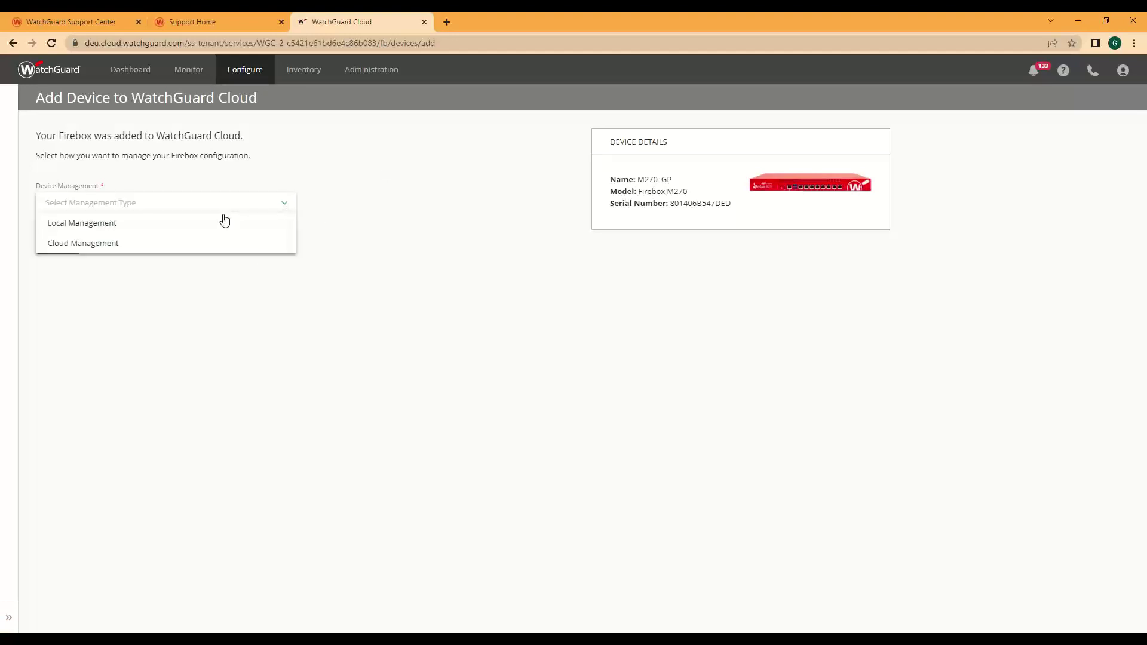
click(67, 250)
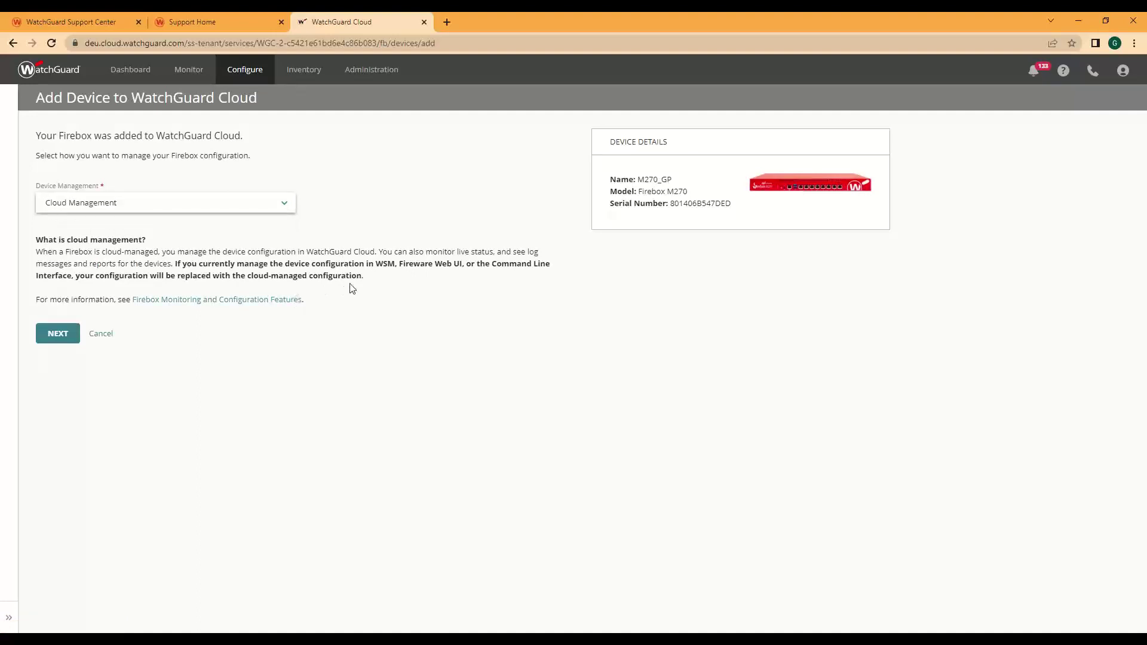
drag(371, 277, 33, 251)
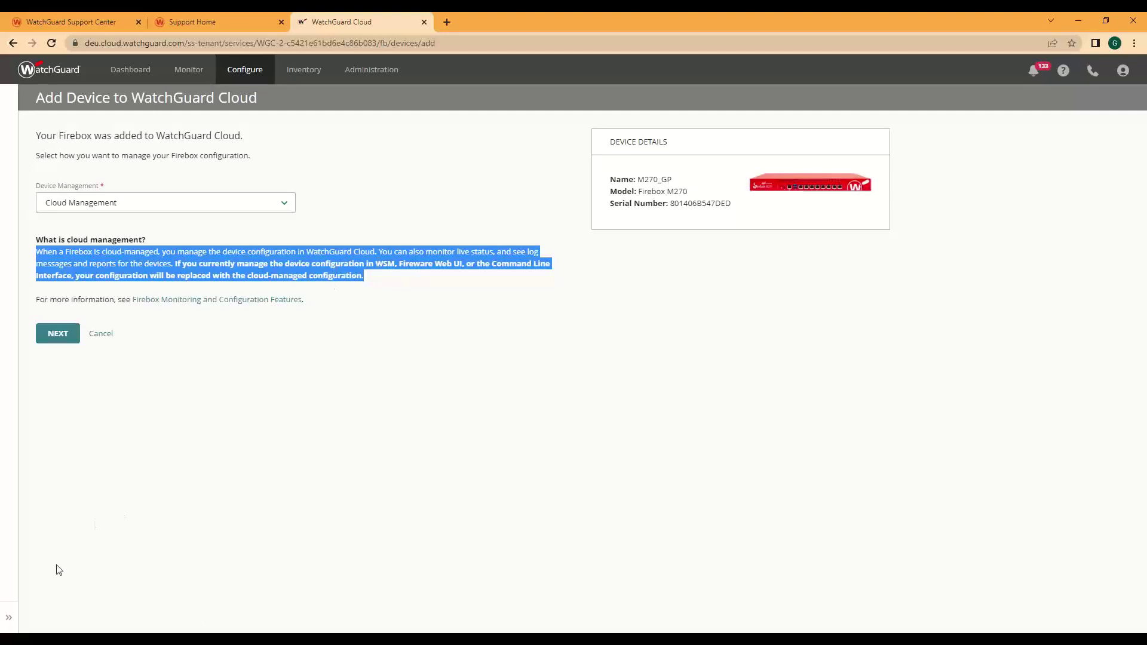
Leave the M270_GP addition unfinished and open the device settings of the t55gp Firebox.
click(11, 621)
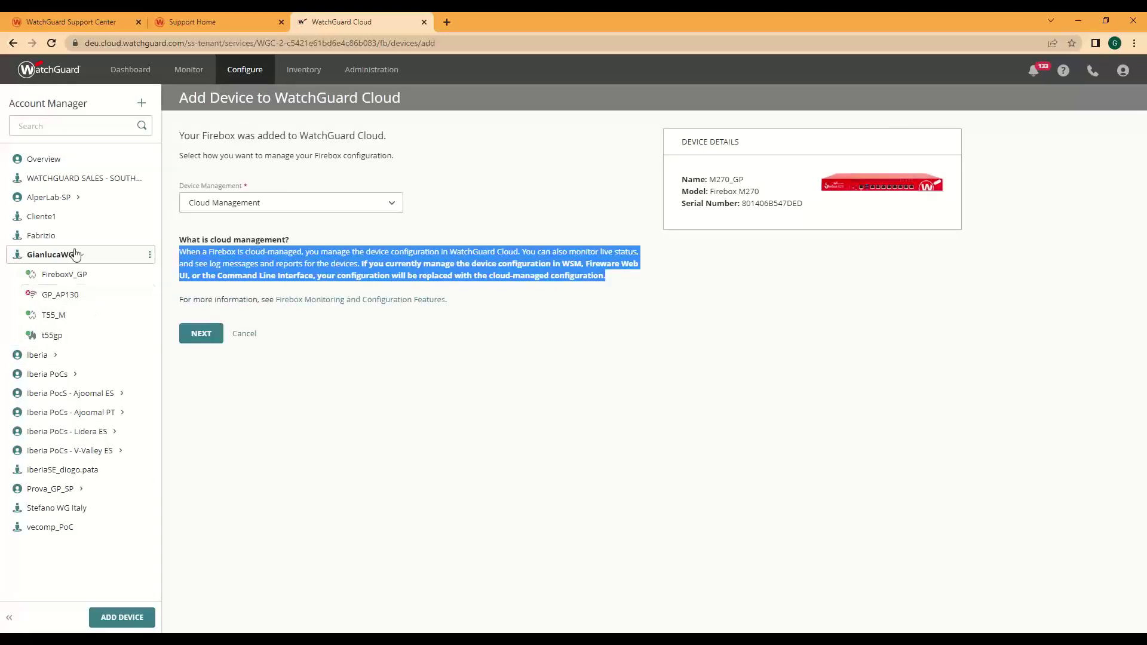
click(527, 348)
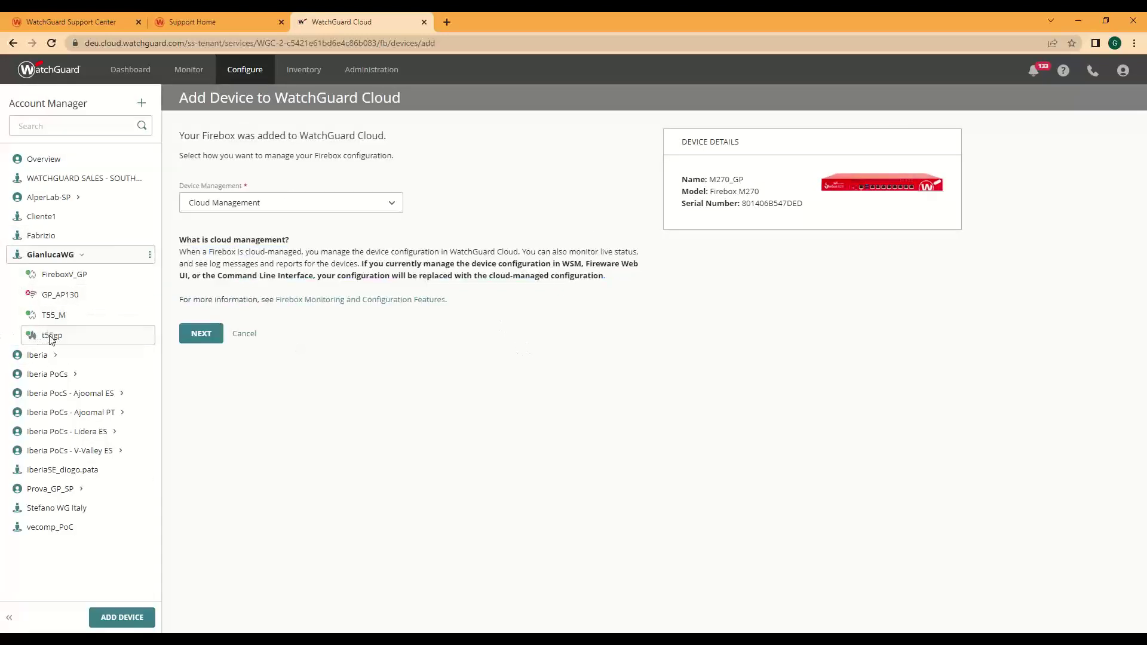
click(47, 335)
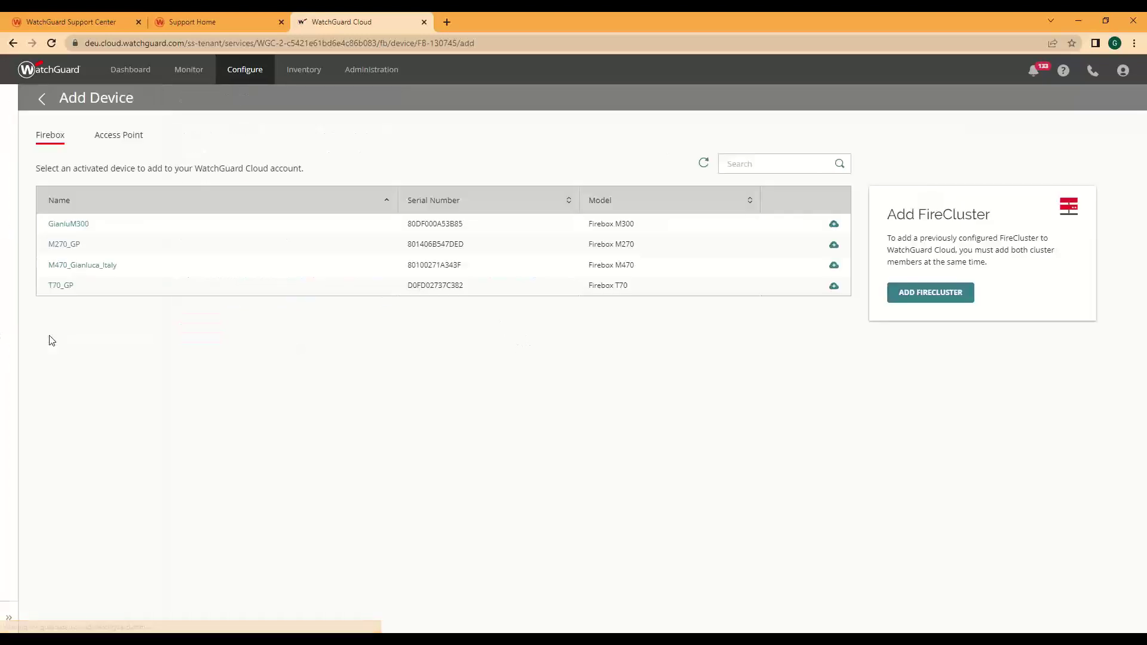
click(9, 619)
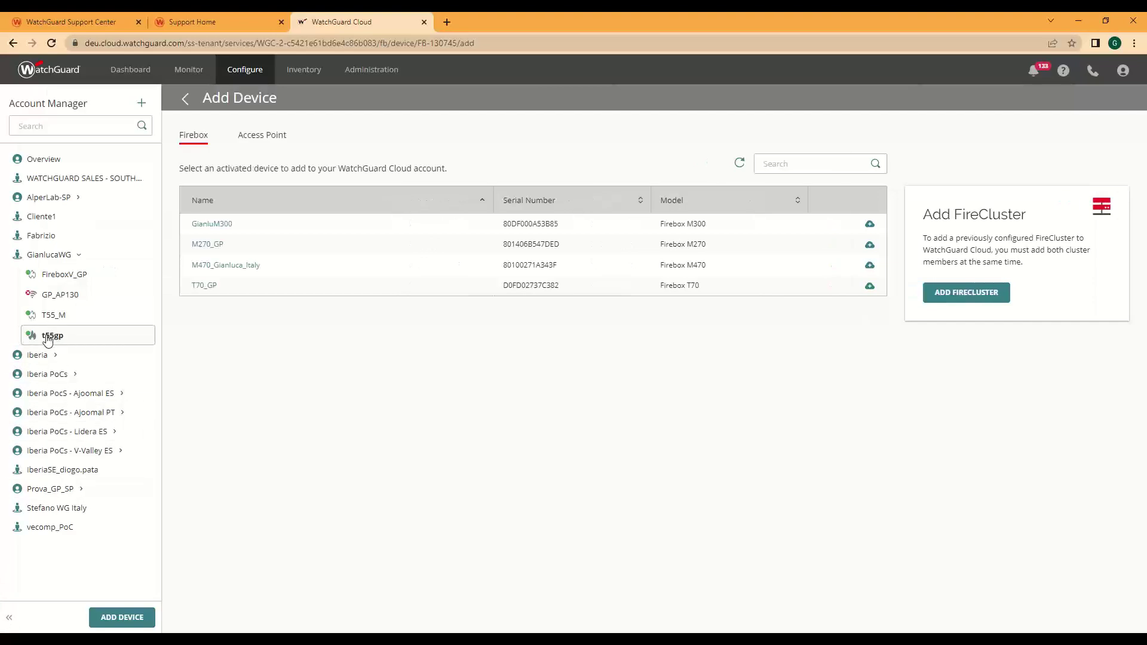
mouse_move(243, 73)
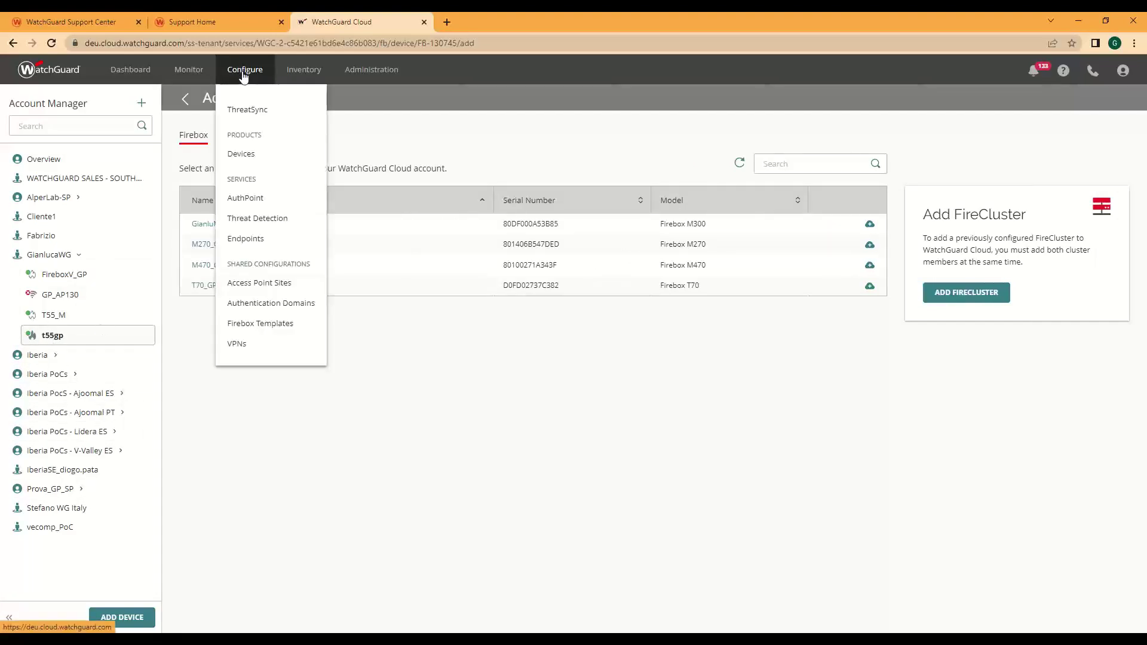
click(241, 154)
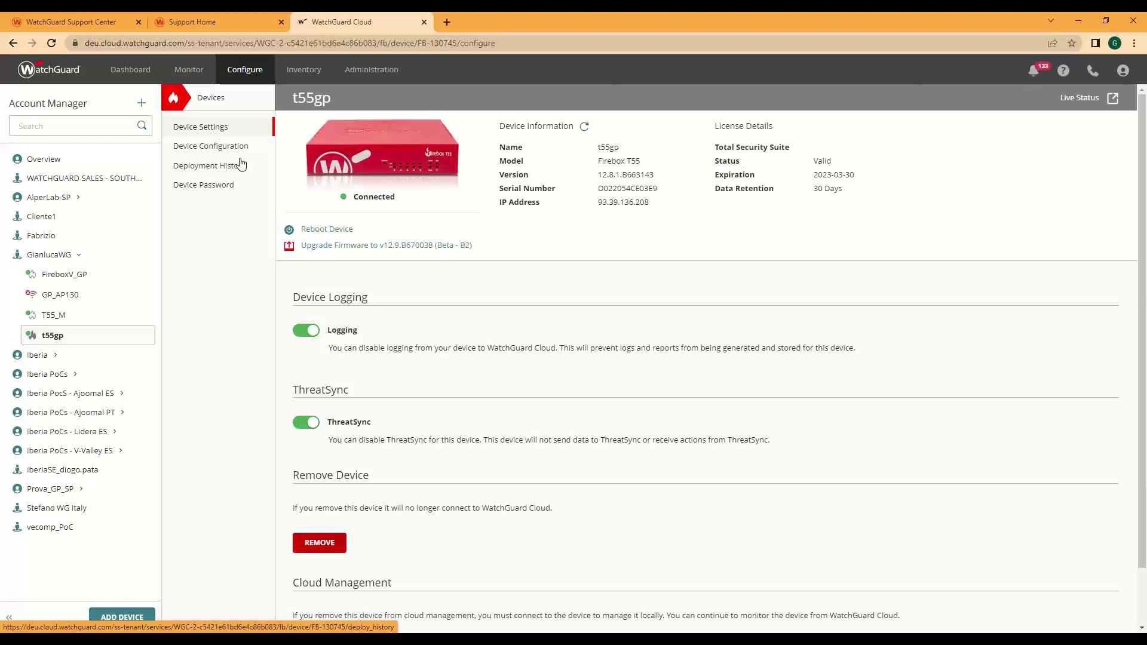
Examine the t55gp Device Configuration page, from security services, firewall and VPN through networking, authentication, settings, certificates and templates.
click(203, 149)
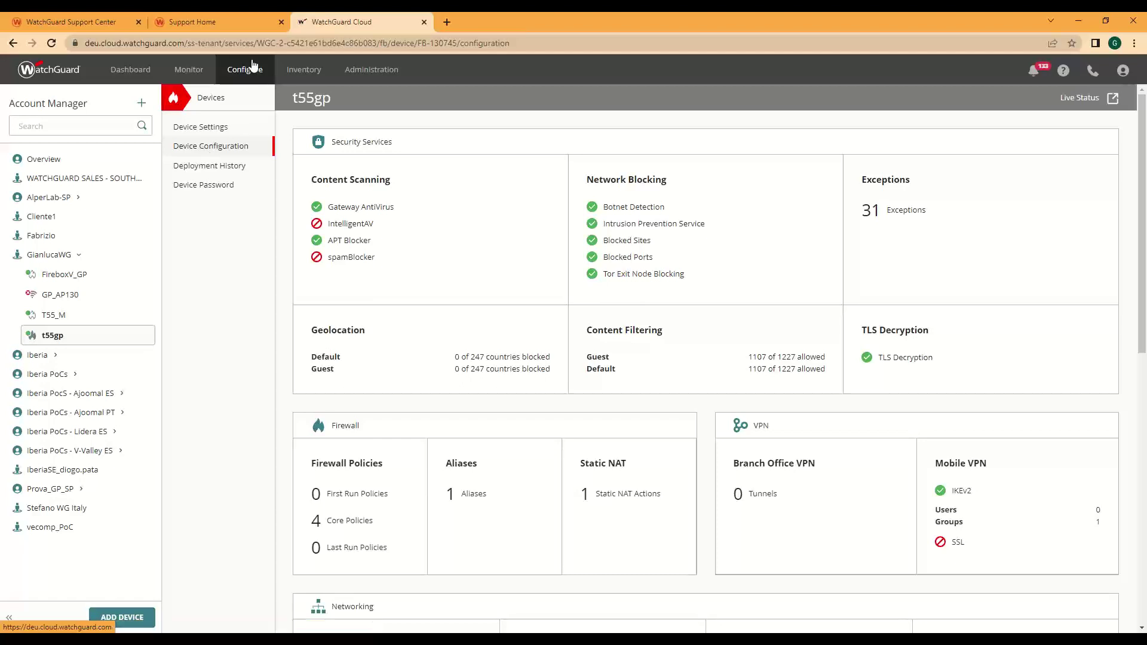
click(196, 131)
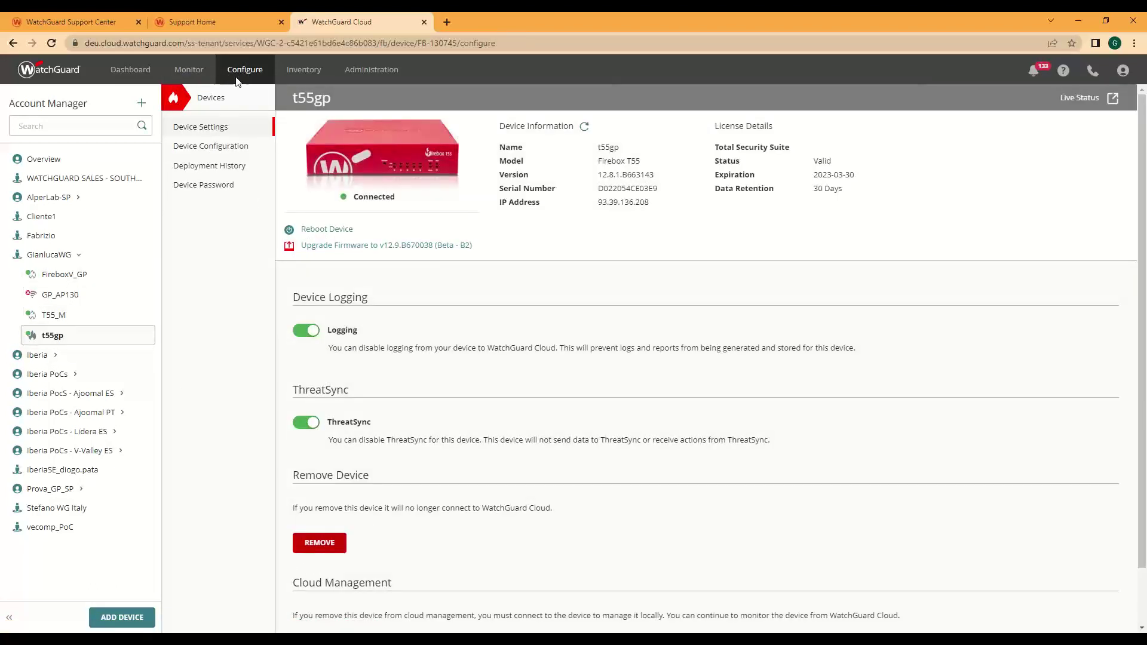
click(218, 152)
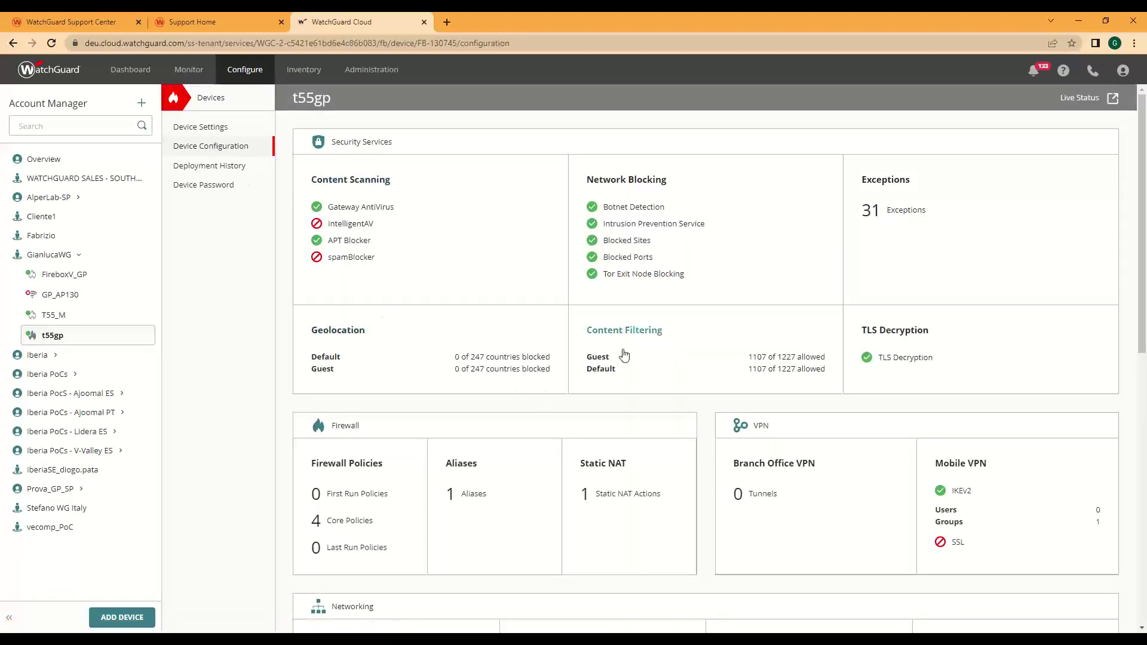
scroll(621, 429, down, 10)
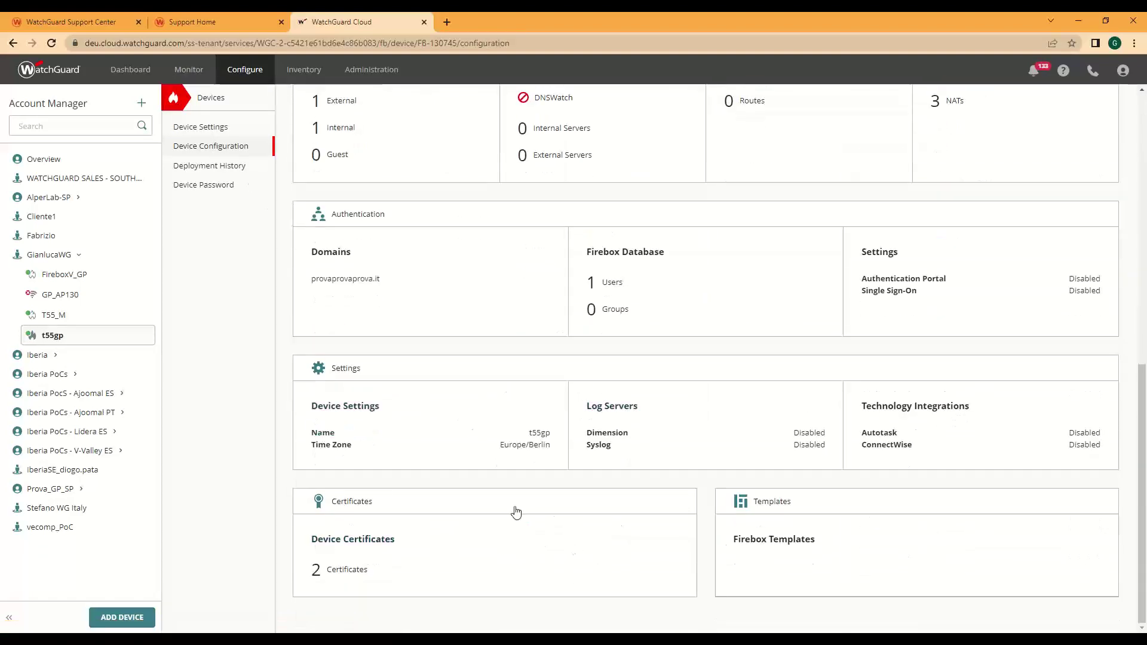
scroll(589, 436, up, 10)
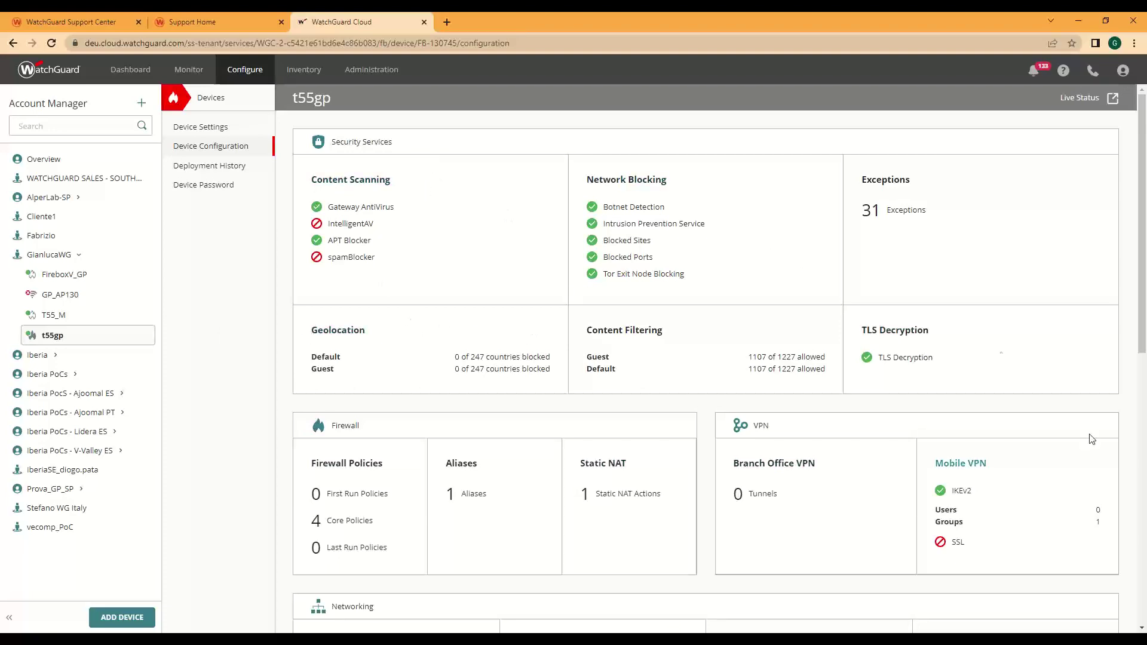
scroll(809, 445, down, 4)
scroll(667, 513, down, 3)
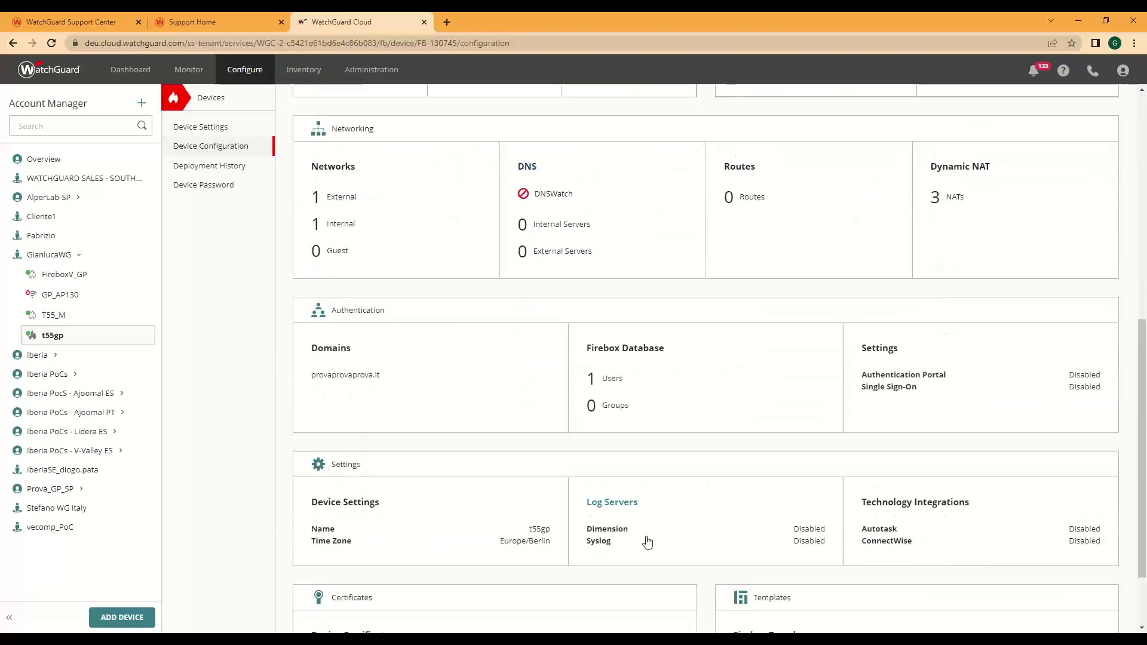
scroll(289, 352, up, 5)
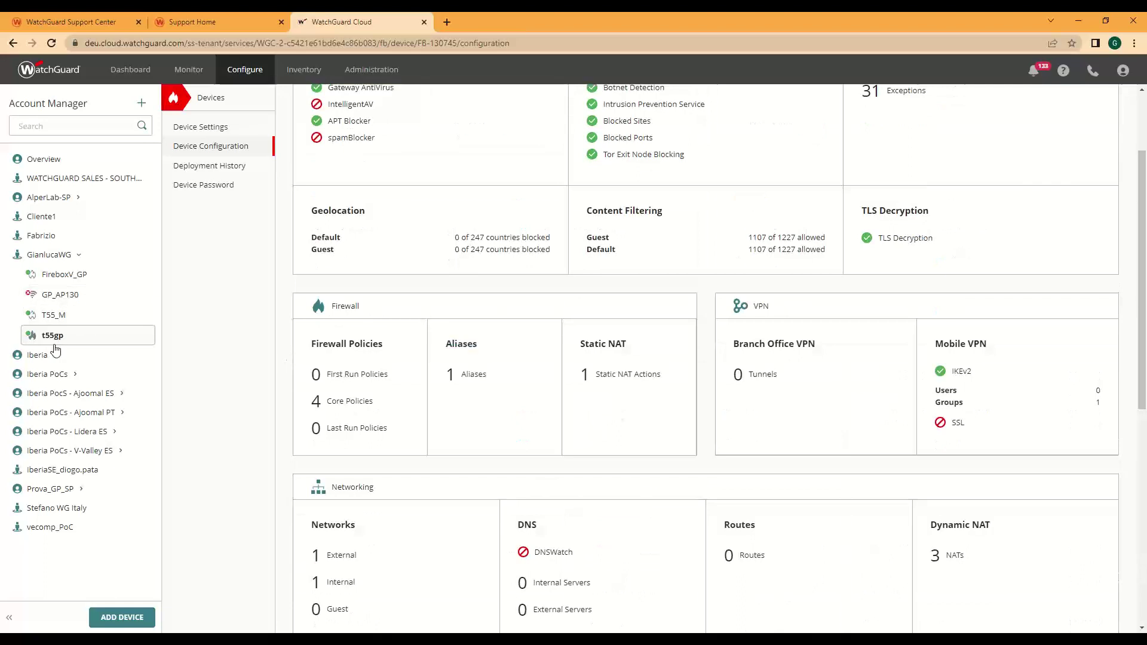
Point out the Shared Configurations group and open the account's Firebox Templates list.
click(245, 76)
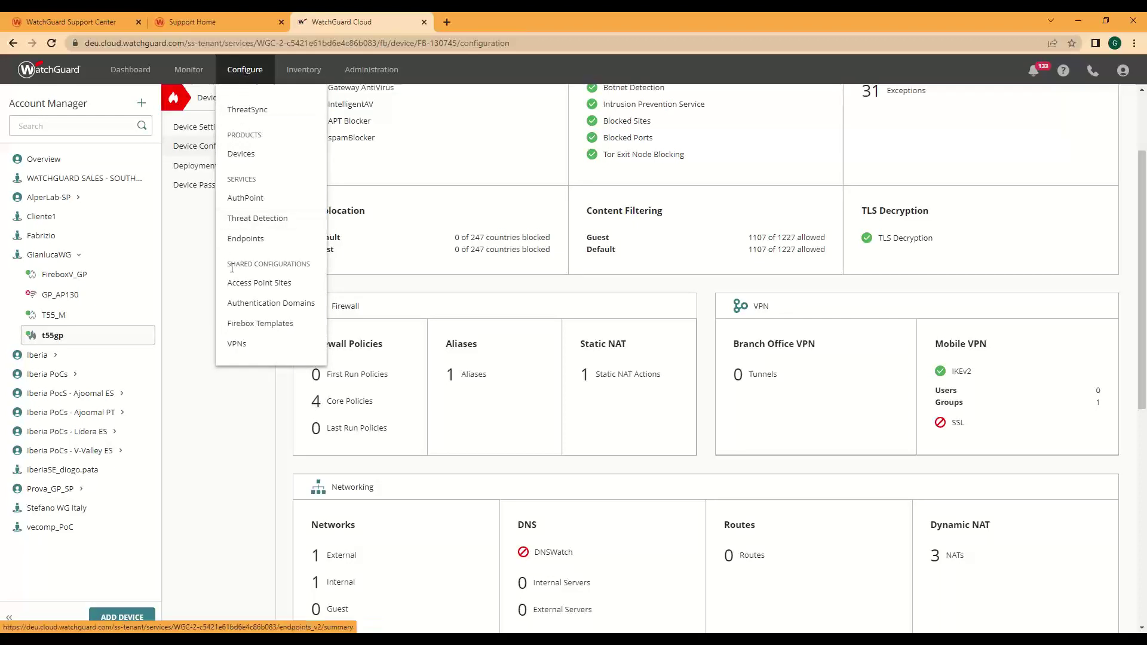
drag(229, 262, 310, 273)
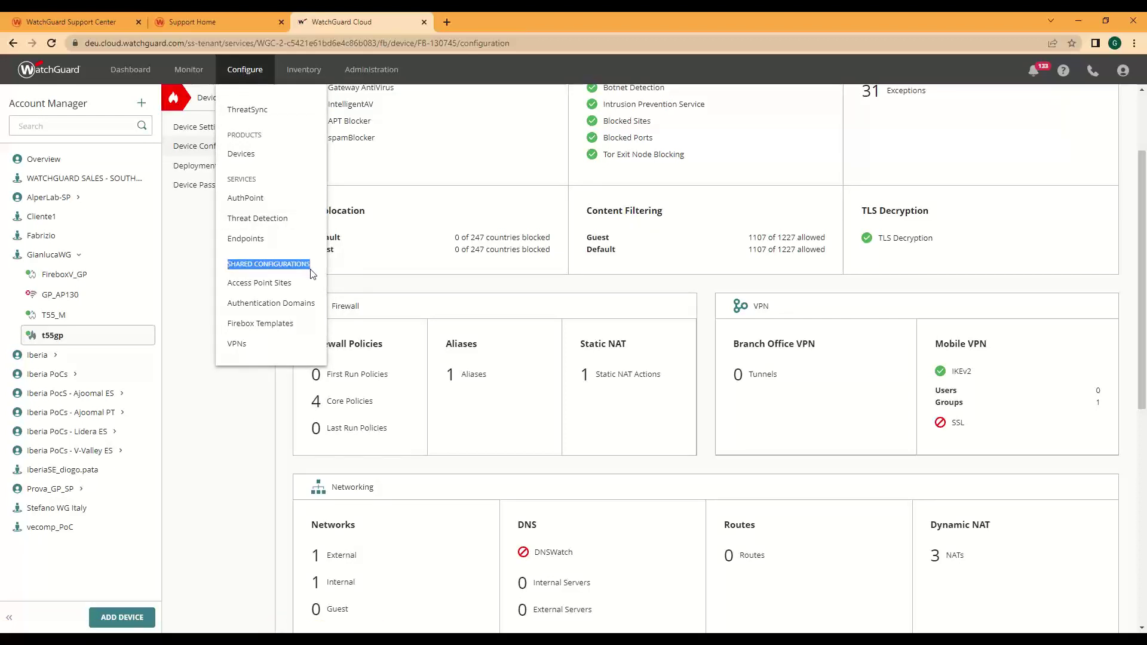
click(268, 325)
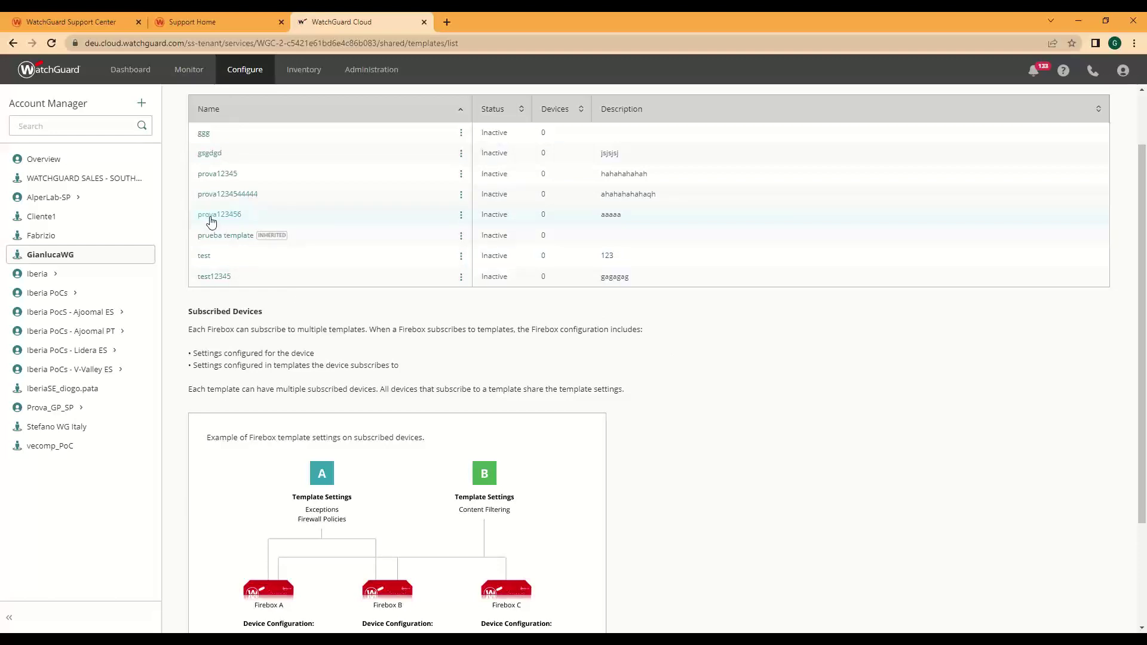
click(216, 197)
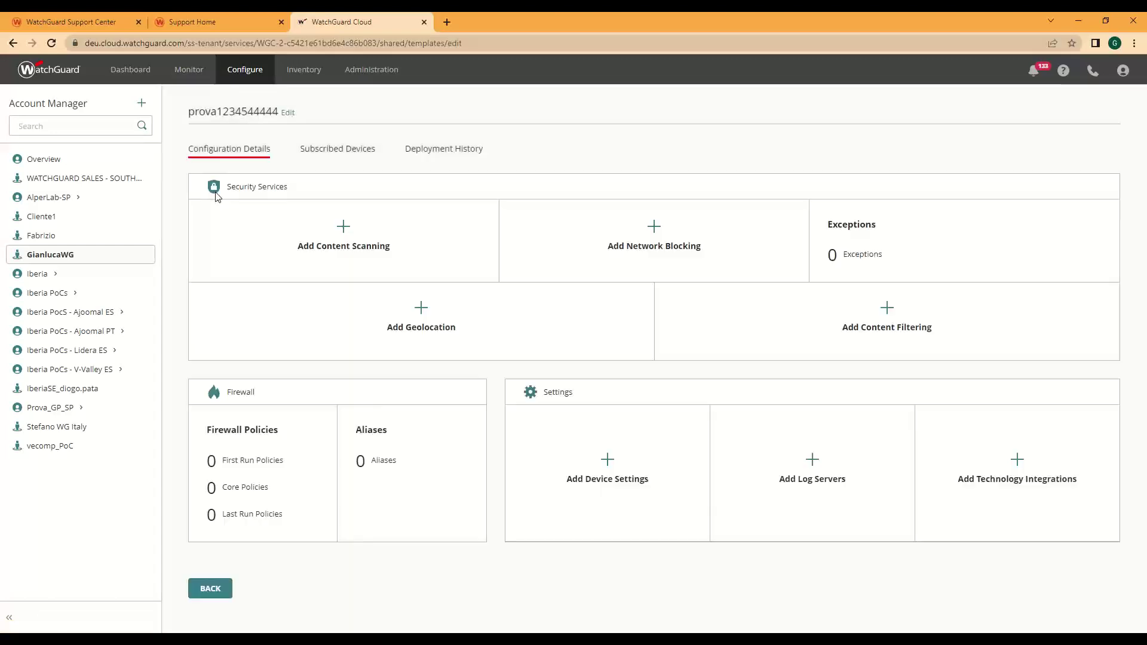
click(327, 149)
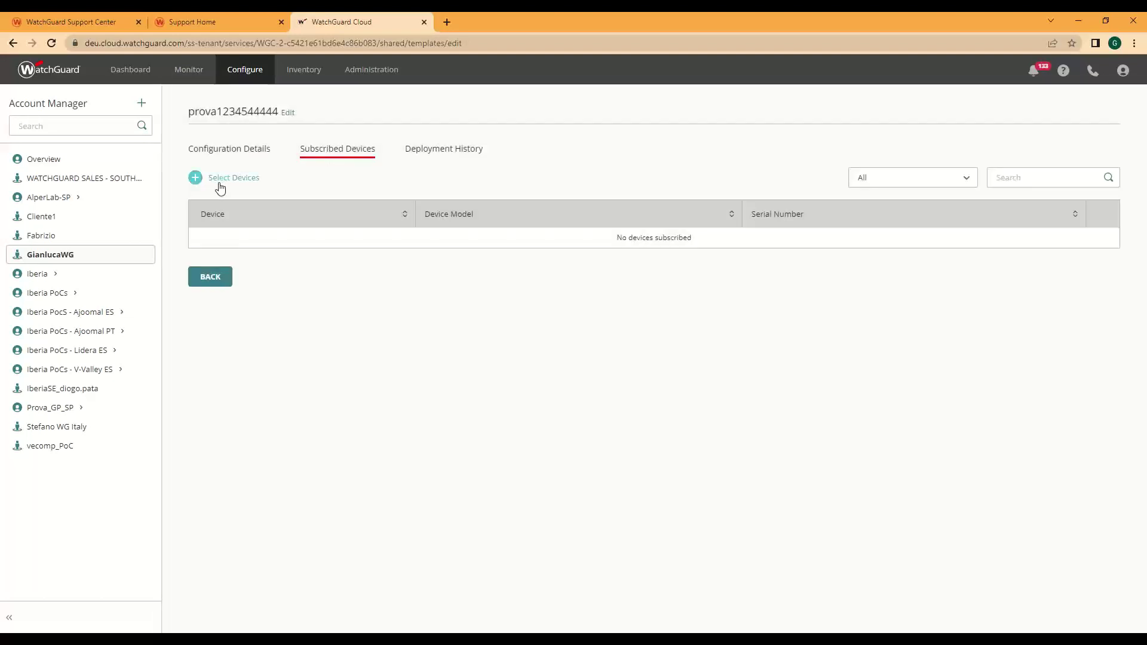
click(225, 150)
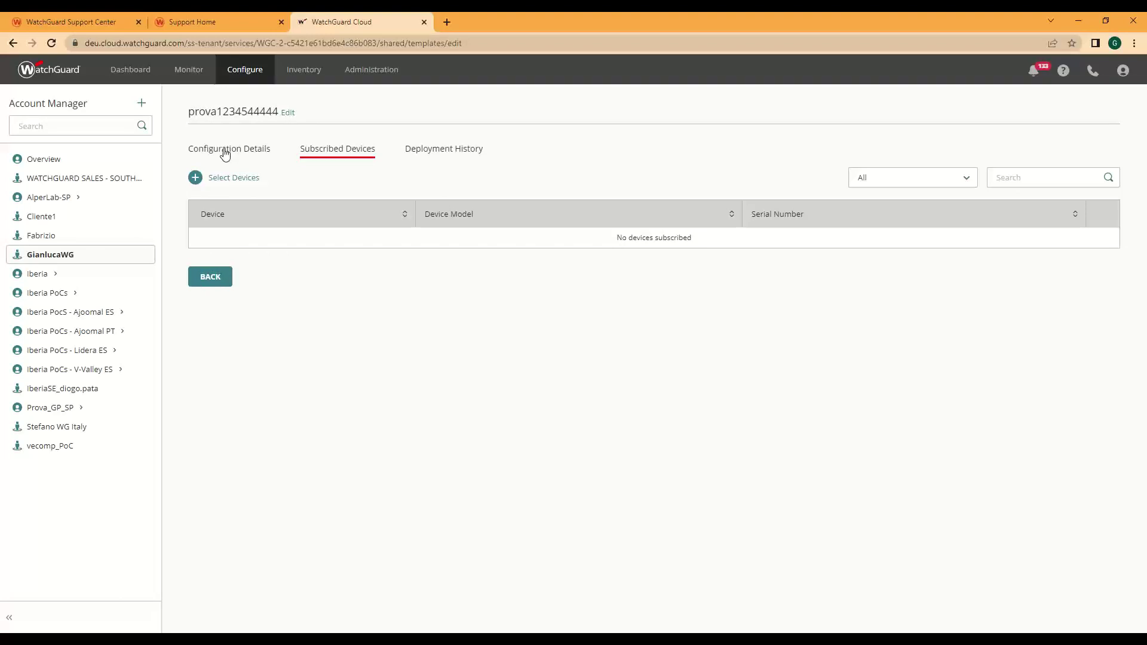
click(225, 151)
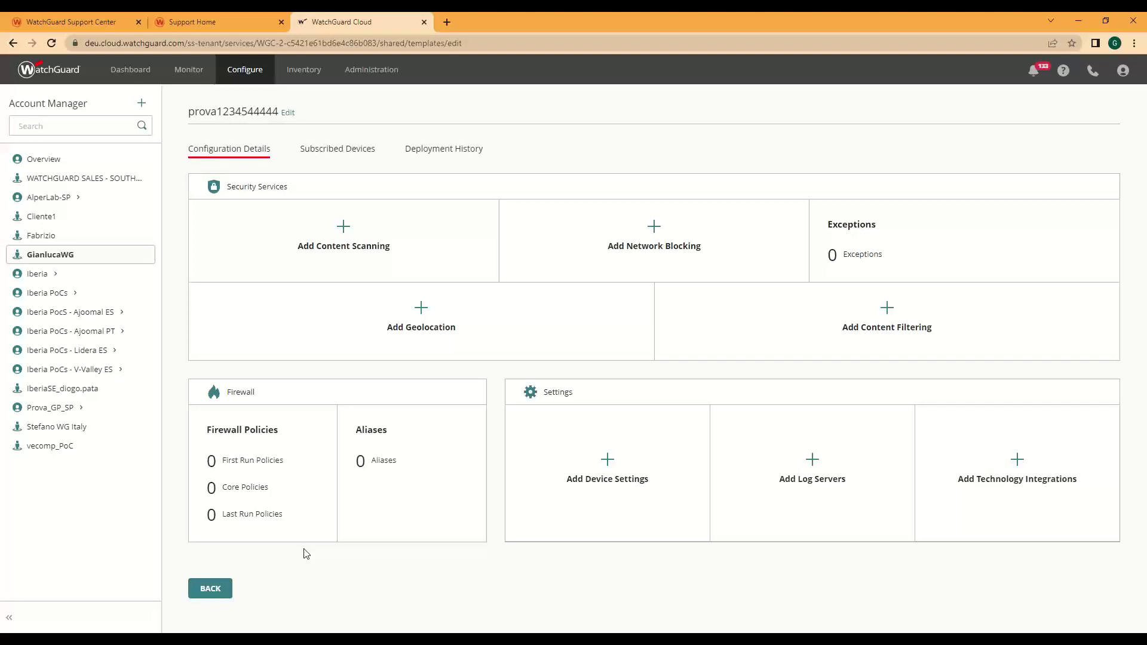
Leave the template and return to the Device Configuration page of the t55gp Firebox.
click(245, 70)
click(247, 154)
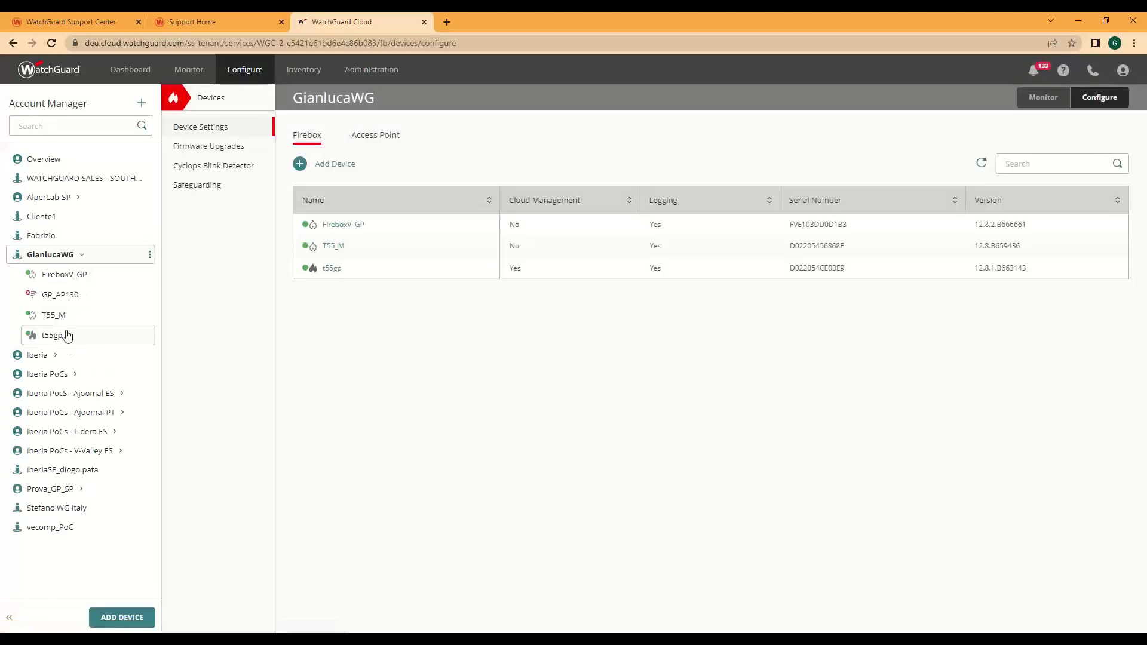
click(58, 336)
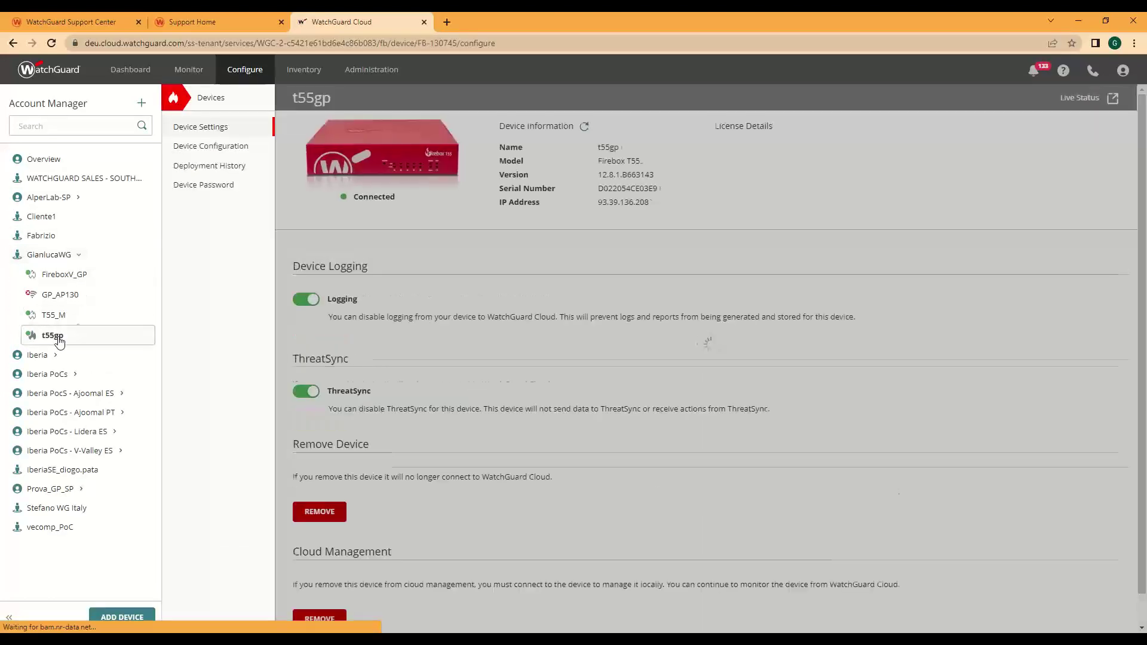
click(209, 151)
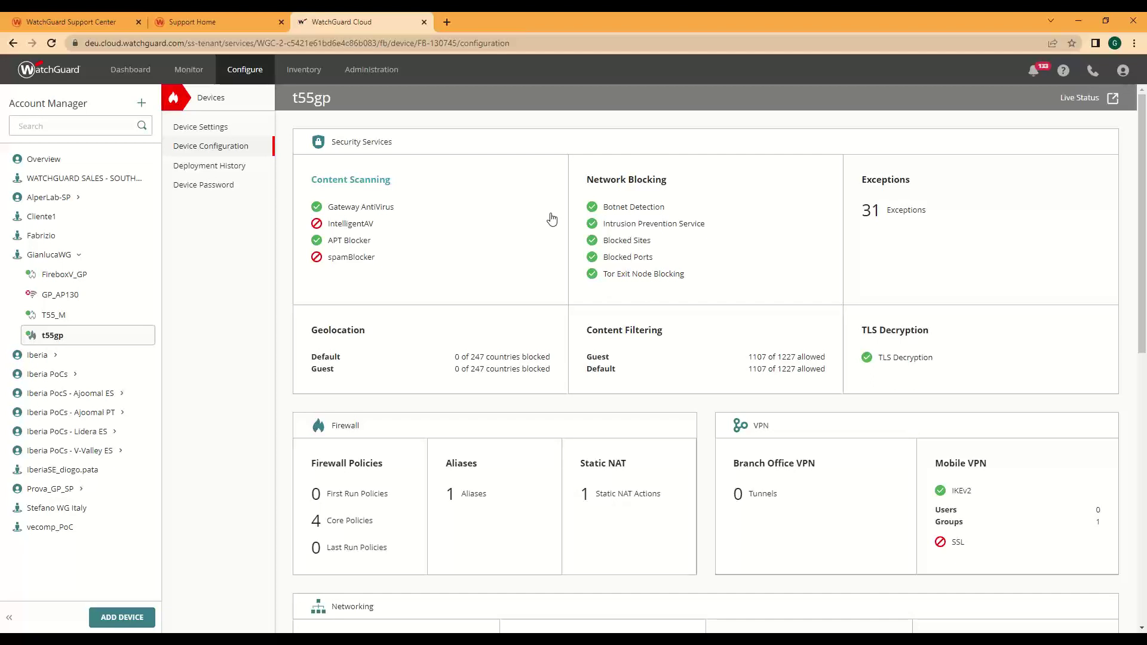
Open the Content Scanning configuration of t55gp and review its service settings and advanced file scan size limit.
click(362, 187)
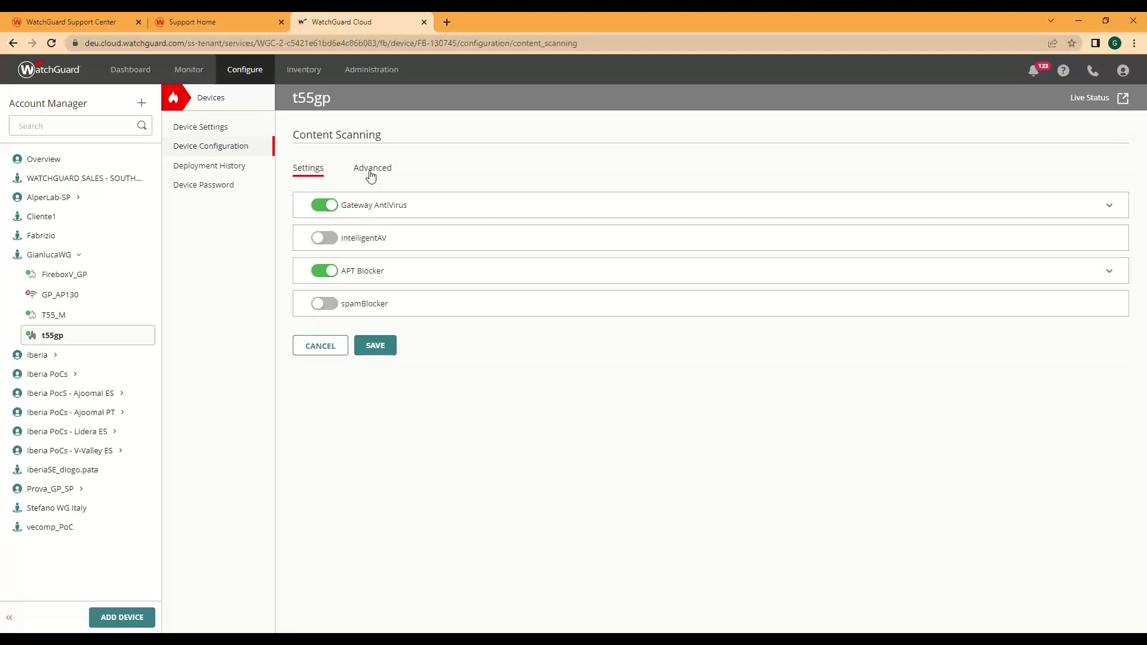
drag(371, 173, 368, 176)
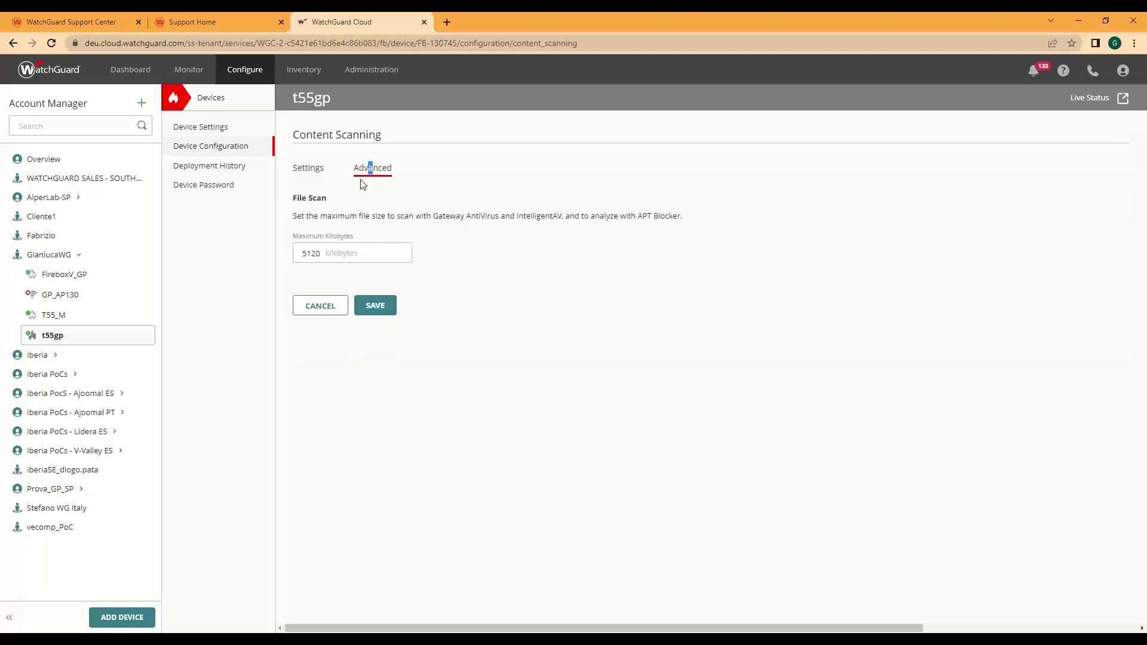
click(310, 174)
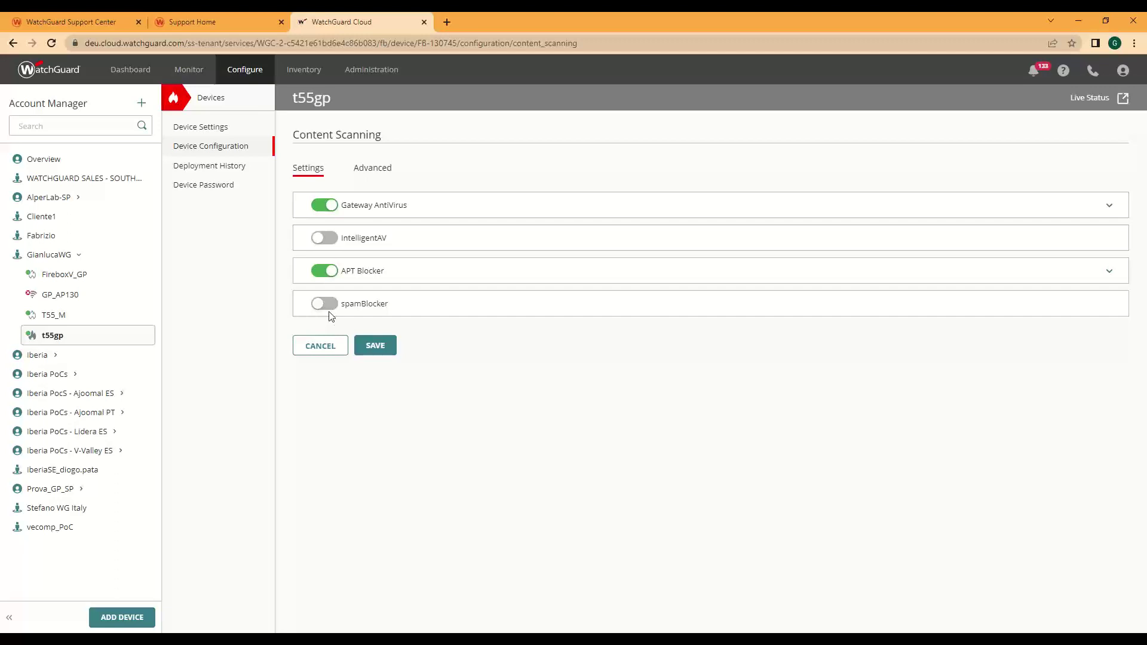
click(374, 168)
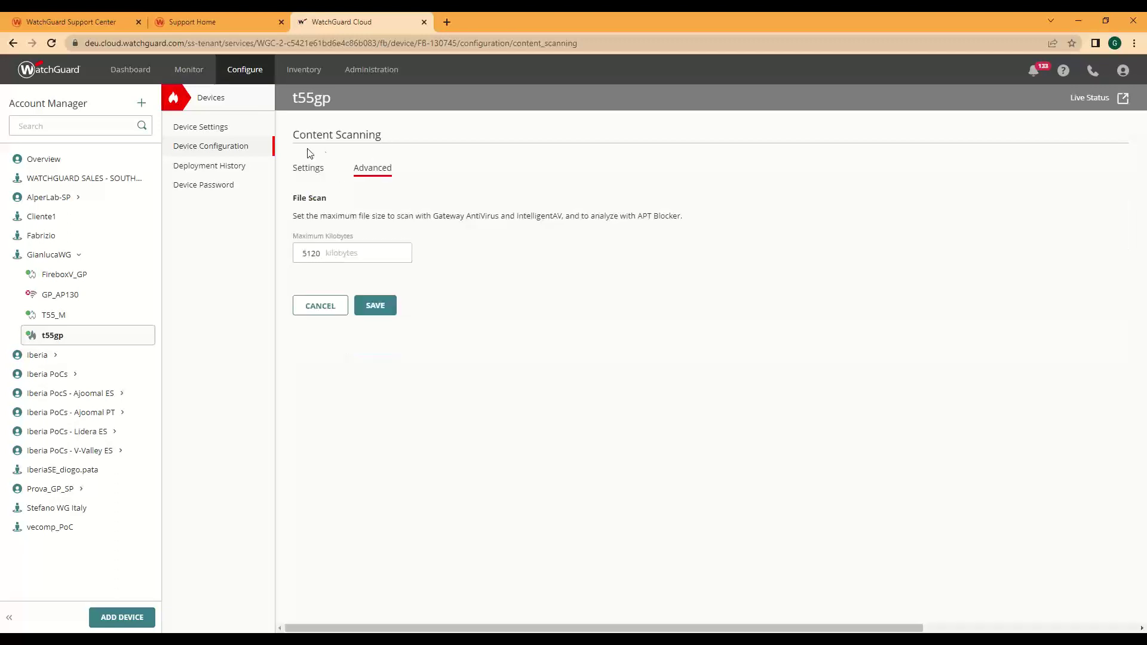
Leave Content Scanning and start a new Content Filtering action for t55gp with the option to create own actions.
click(303, 172)
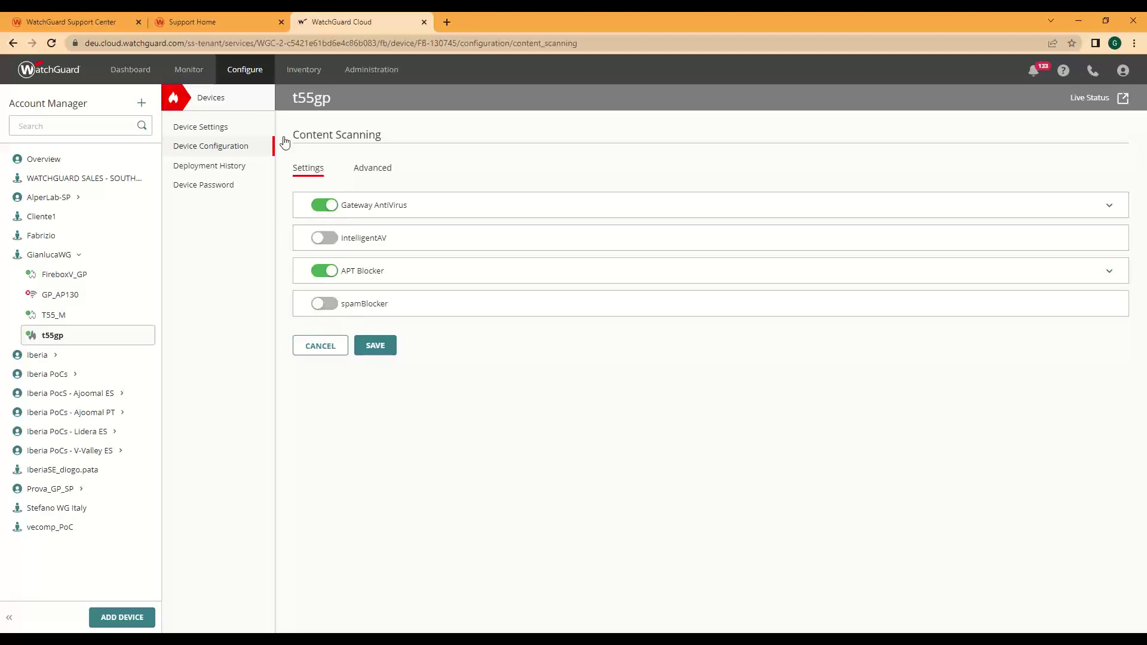
click(206, 148)
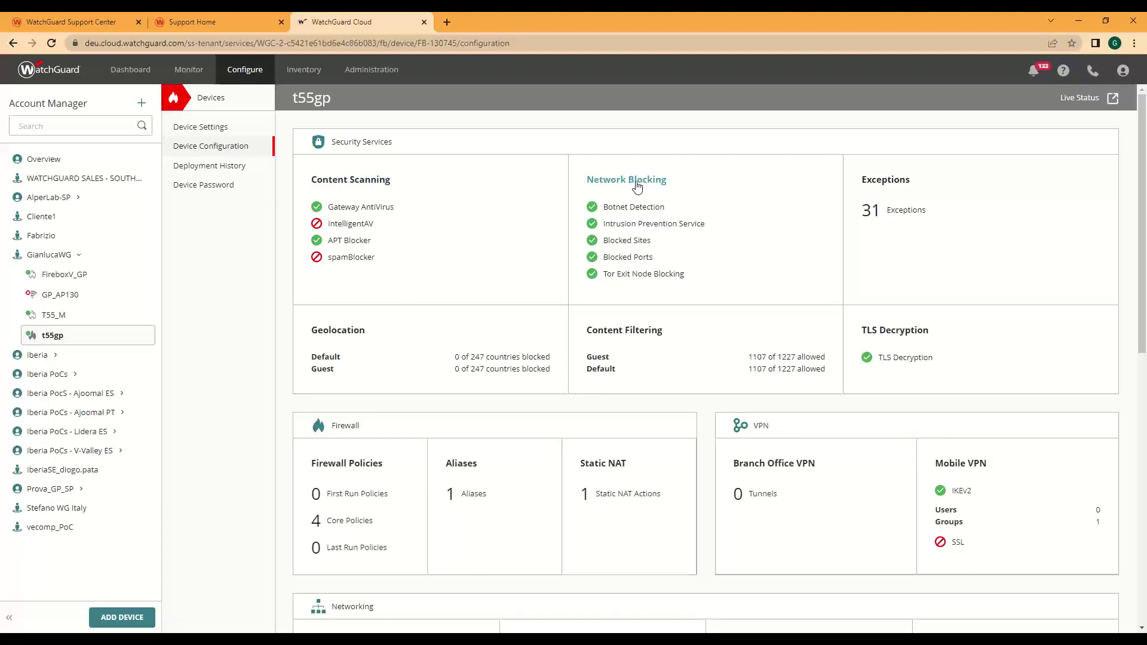
click(609, 335)
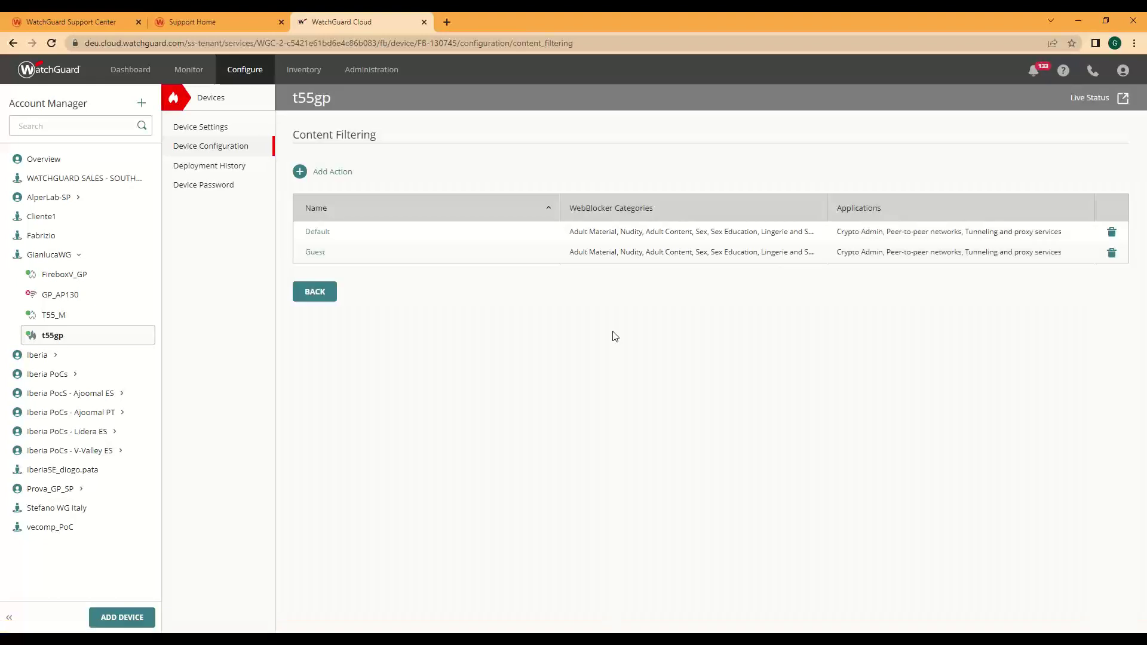
click(300, 172)
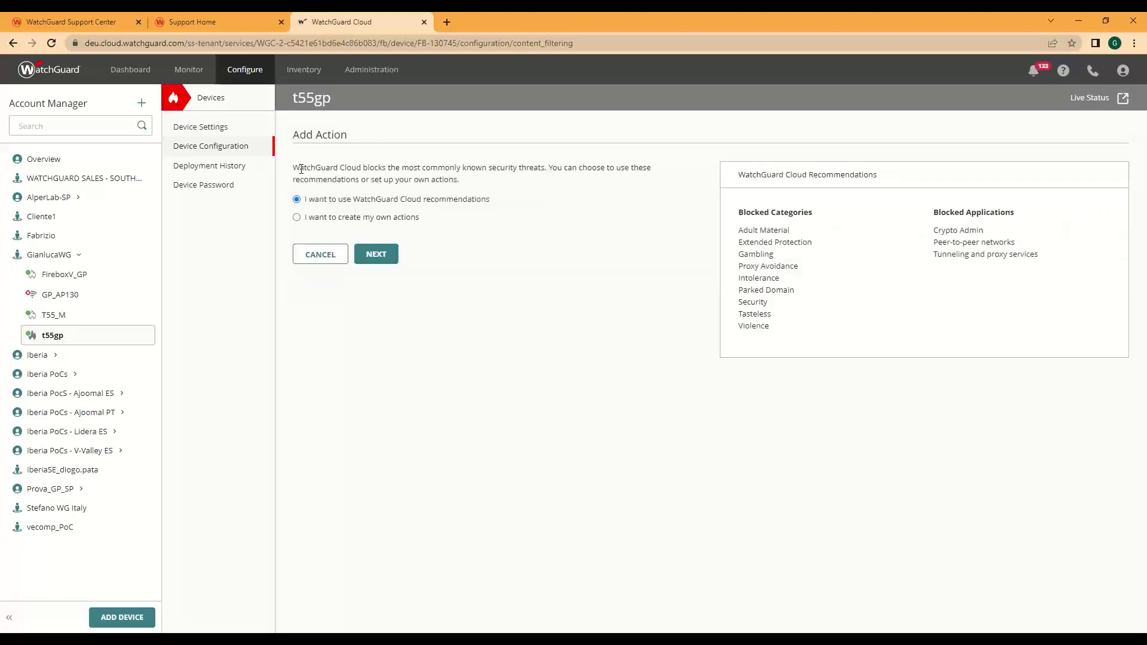
click(296, 217)
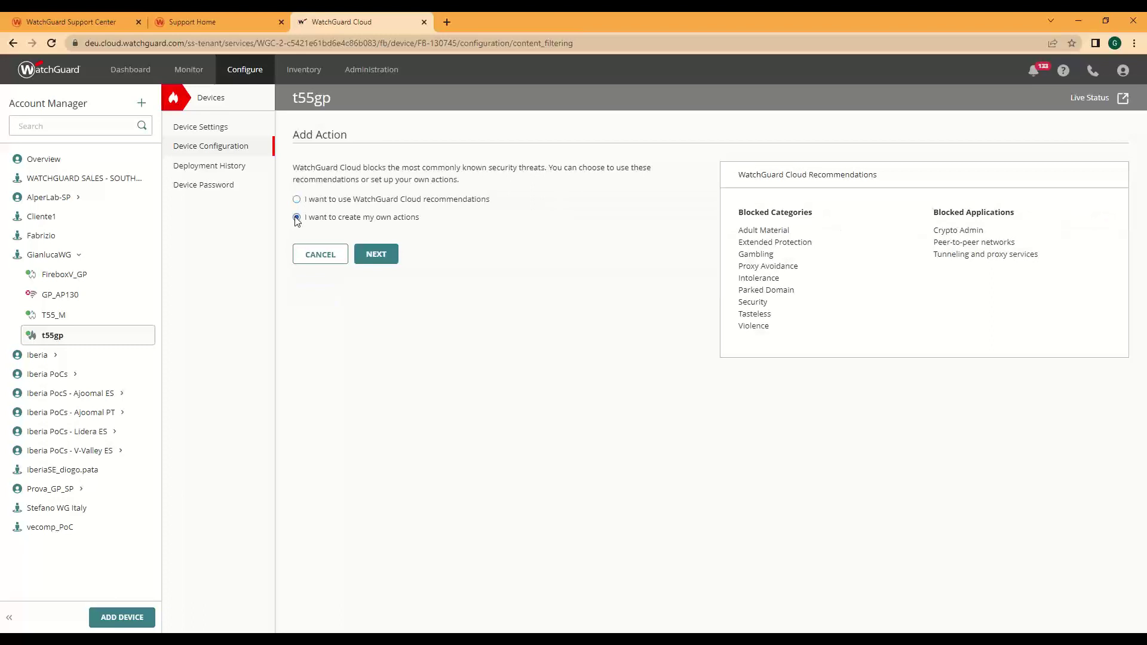
click(377, 254)
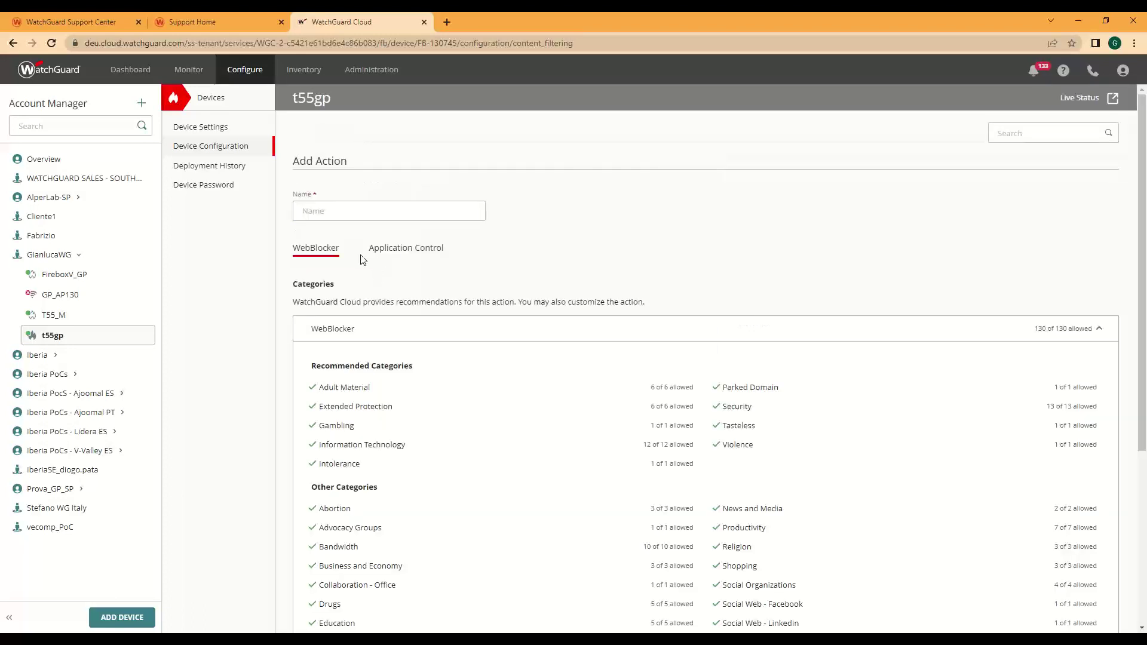
Compare the action's Application Control and WebBlocker categories, and view the handling options for the Extended Protection category.
click(420, 254)
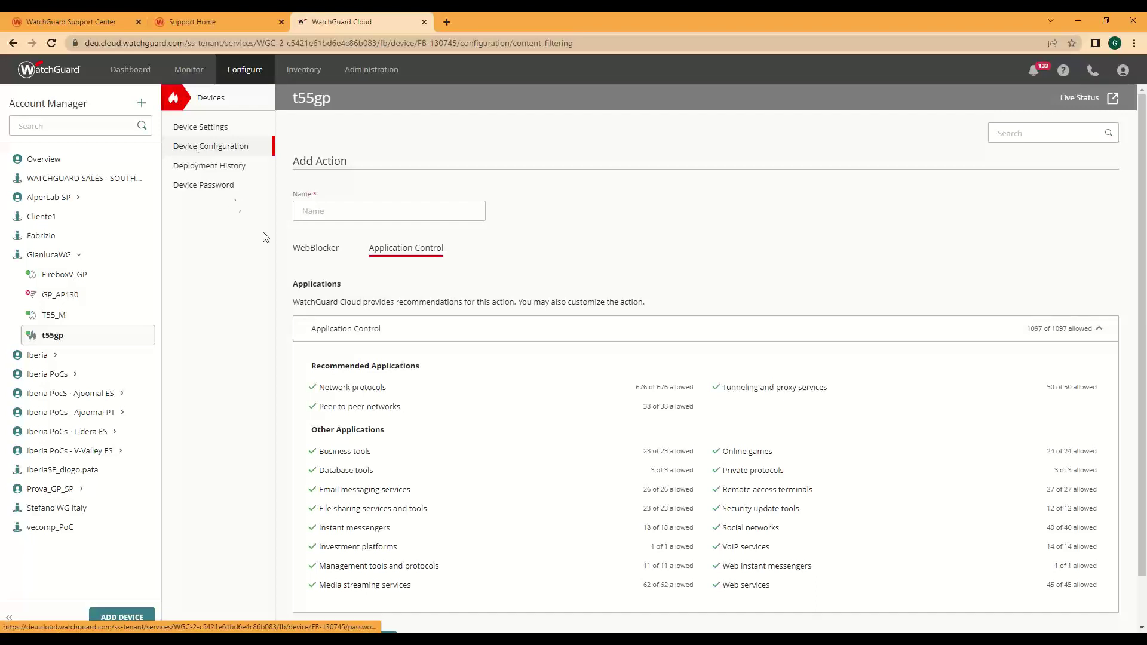
click(313, 251)
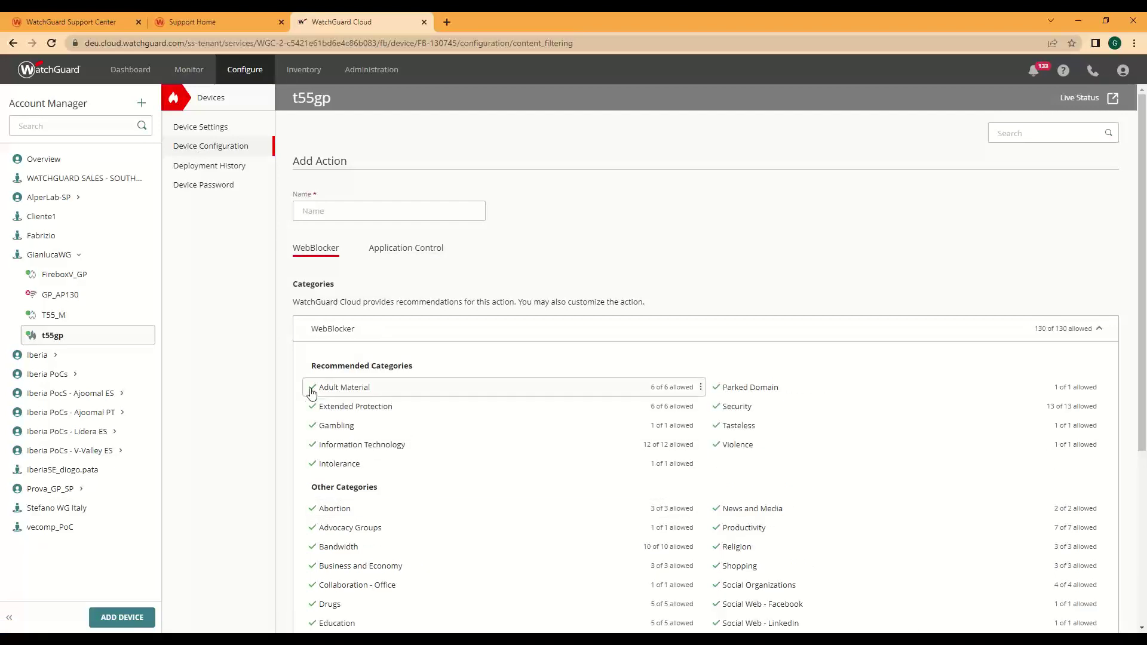
click(703, 407)
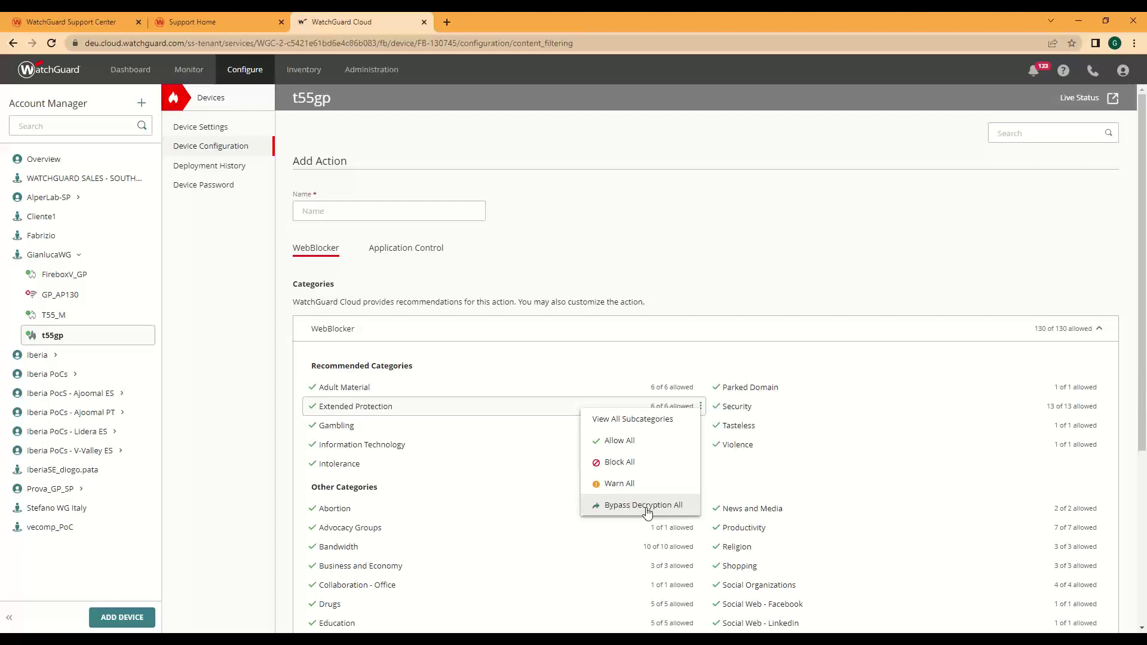
click(537, 374)
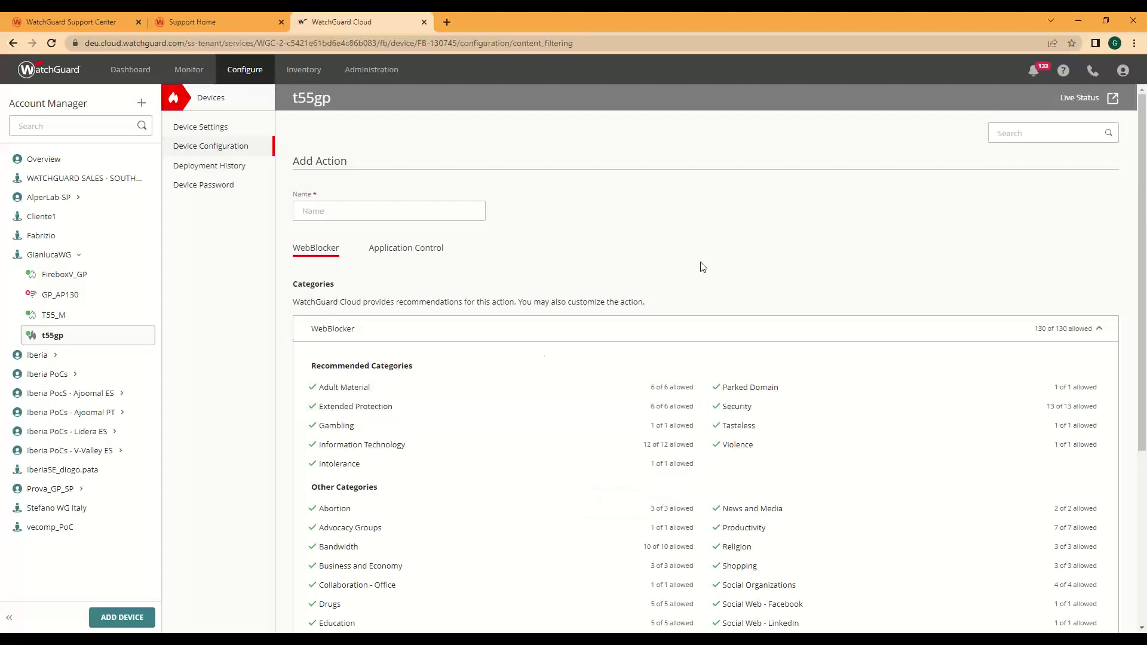
View the Application Control options for Business tools, and leave the unsaved action for the Device Configuration page.
click(408, 250)
click(701, 451)
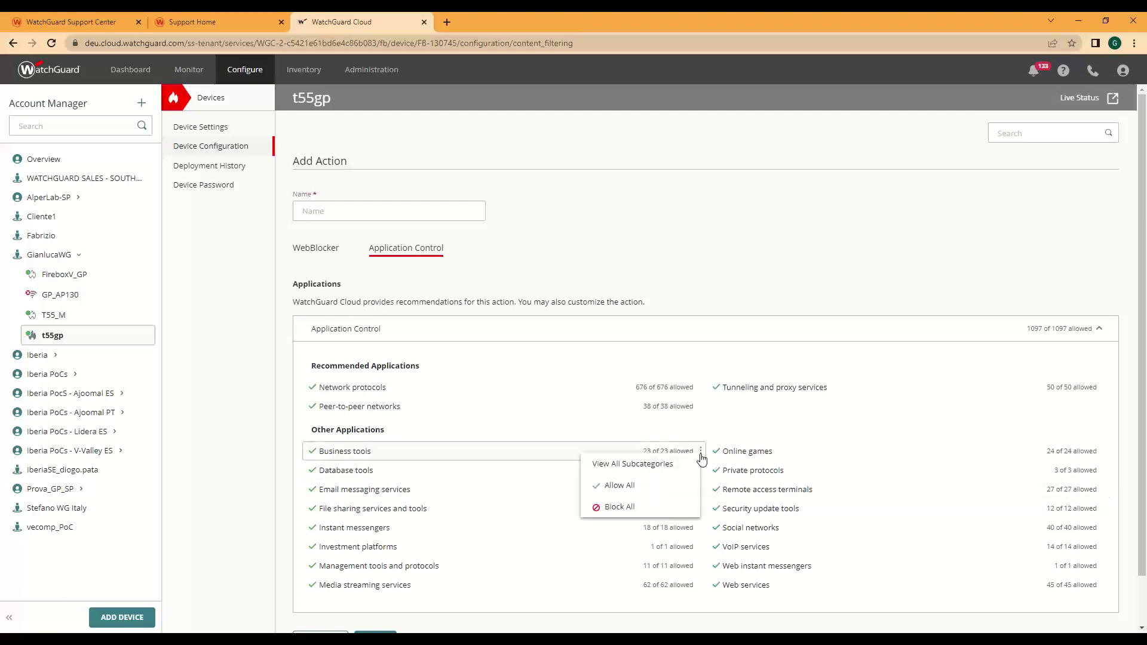
click(619, 370)
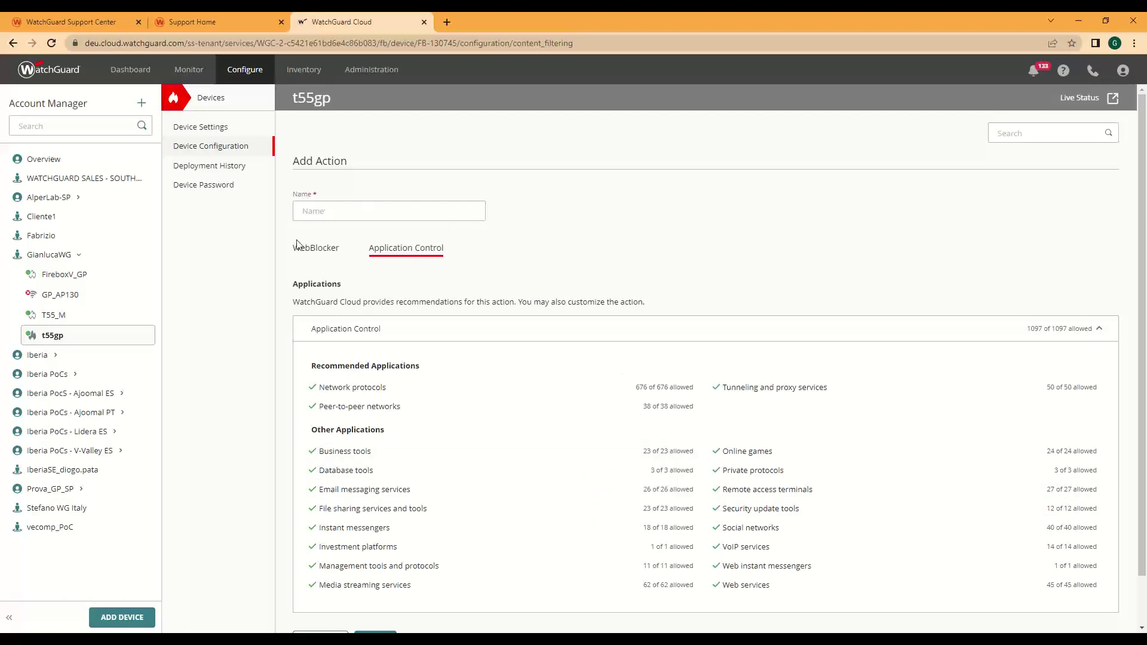
click(203, 147)
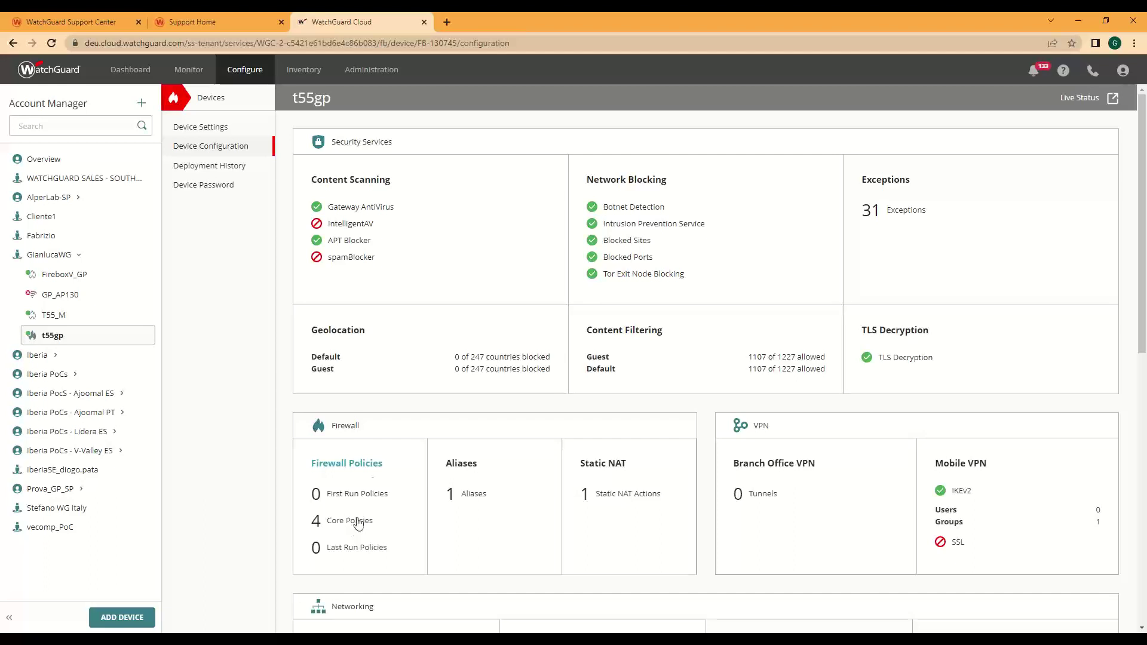
Review the Network Blocking services of t55gp and return to the Device Configuration overview without saving.
click(627, 185)
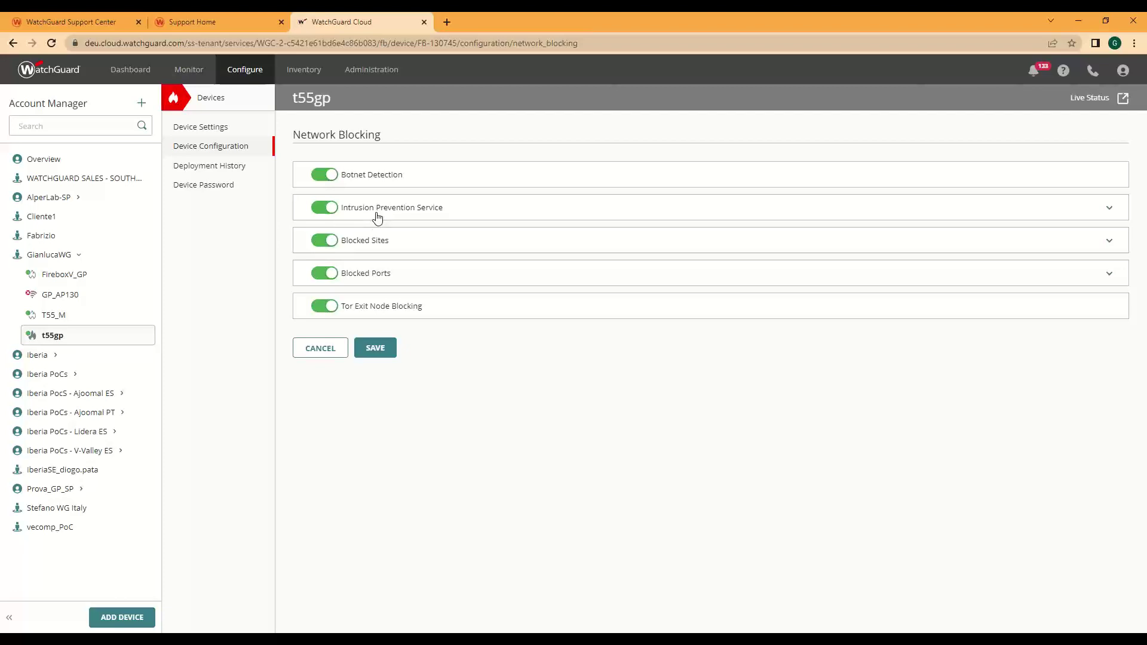
click(320, 350)
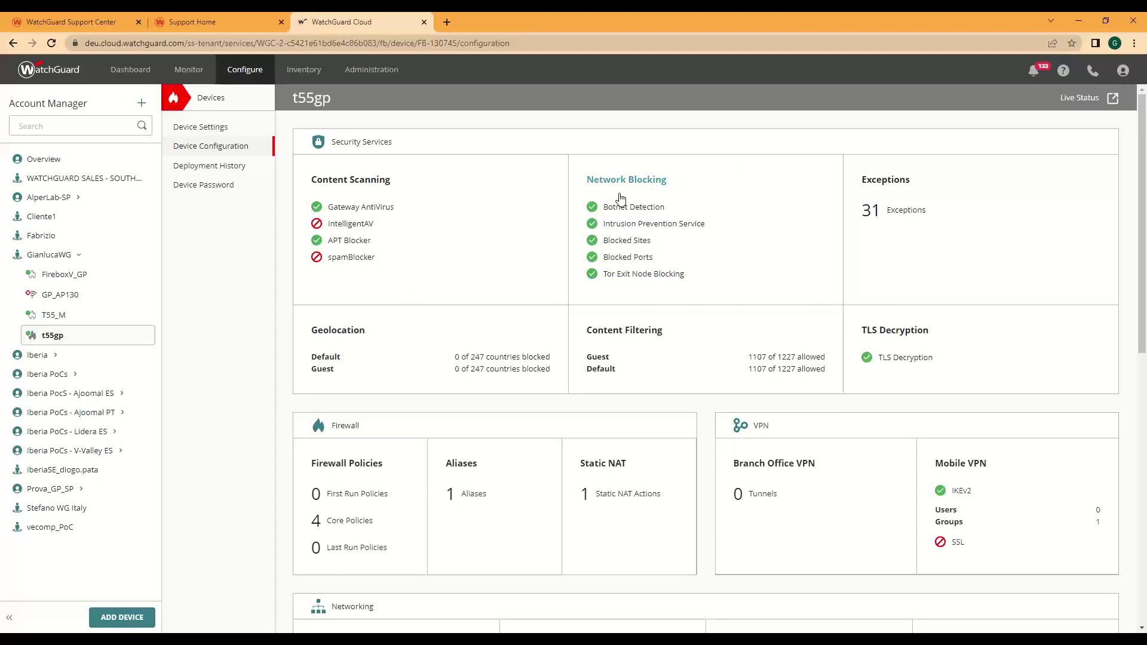
scroll(651, 207, down, 4)
scroll(651, 206, up, 3)
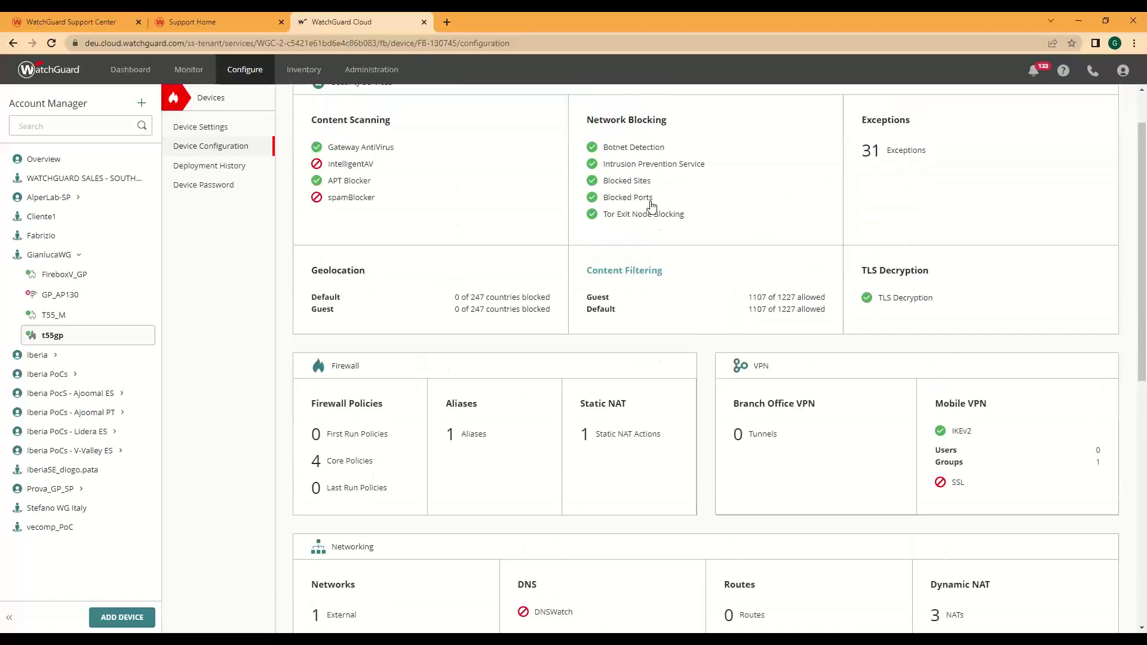
scroll(651, 206, up, 1)
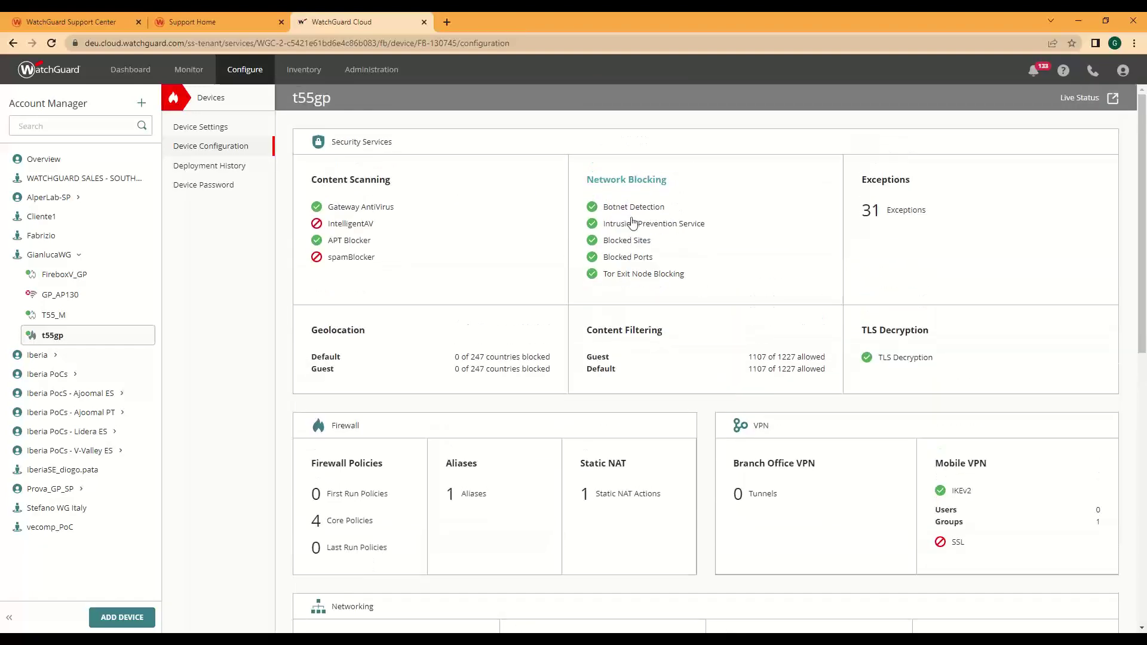
Open the Exceptions list and examine the new exception form for HTTPS Decryption with the Deny action, then cancel it.
click(898, 180)
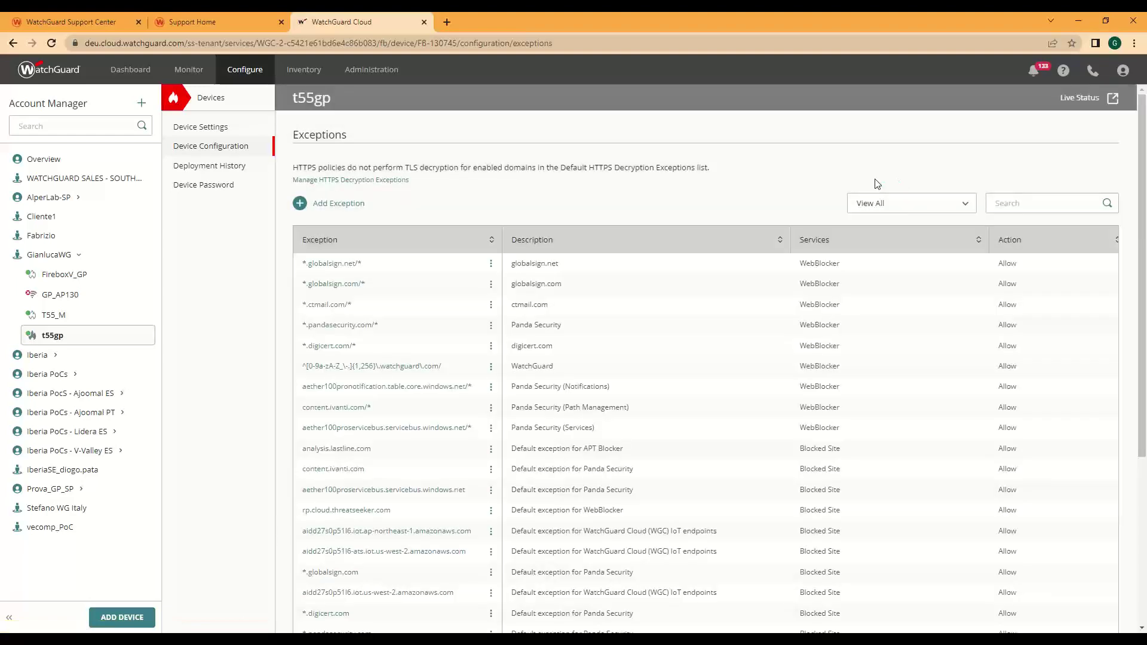
click(299, 203)
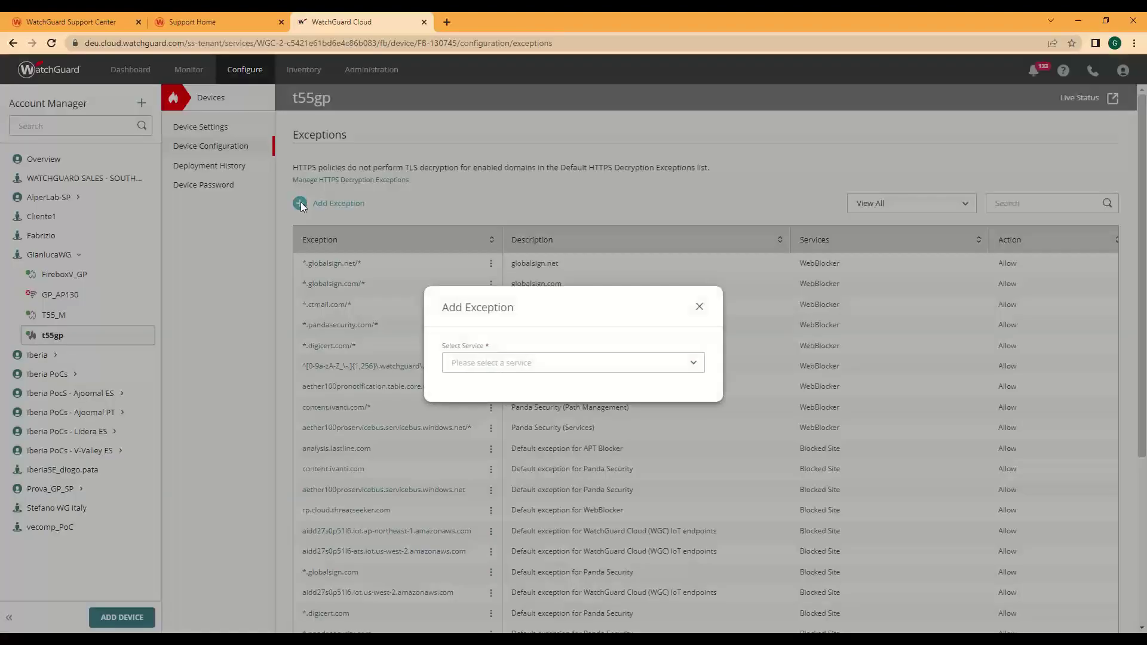
click(692, 362)
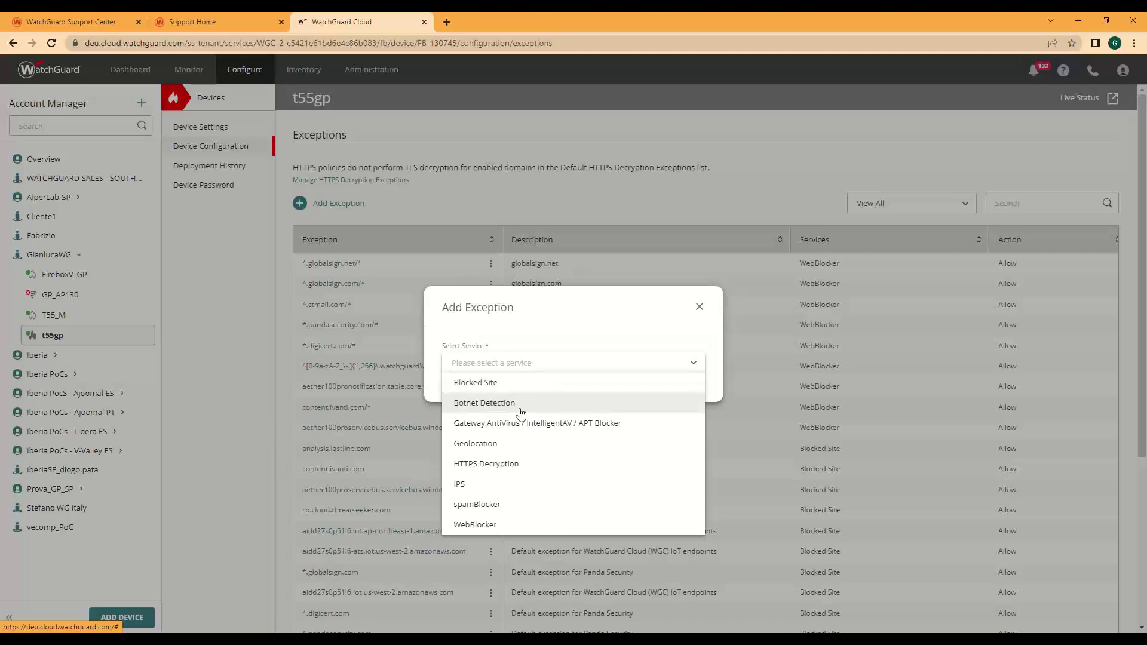
click(474, 465)
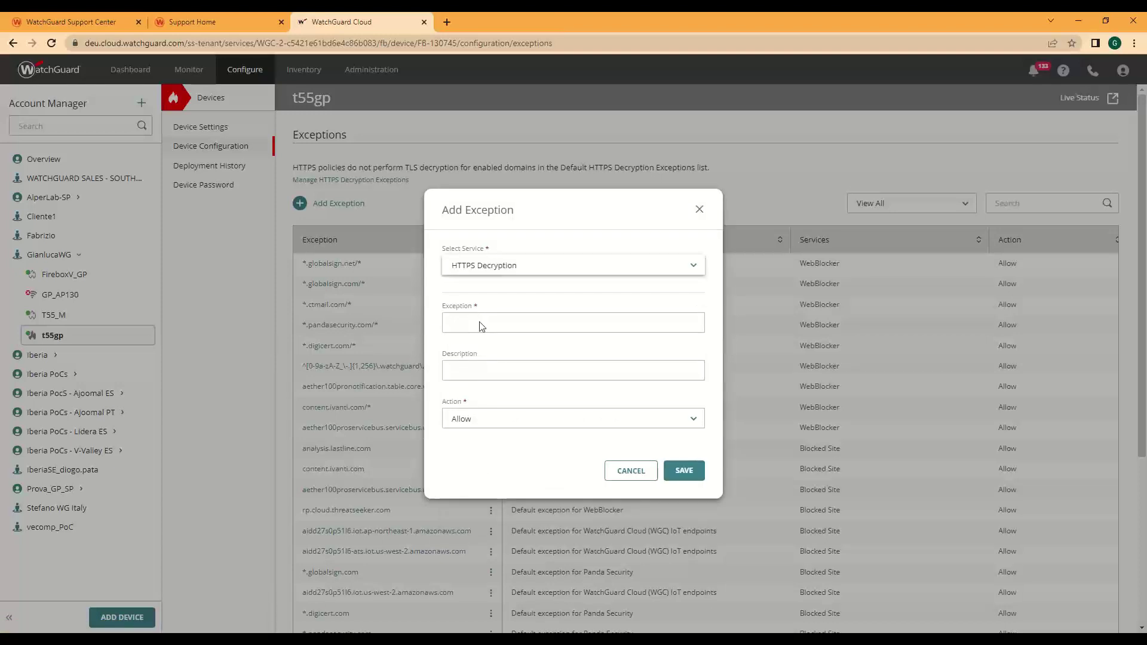
click(693, 426)
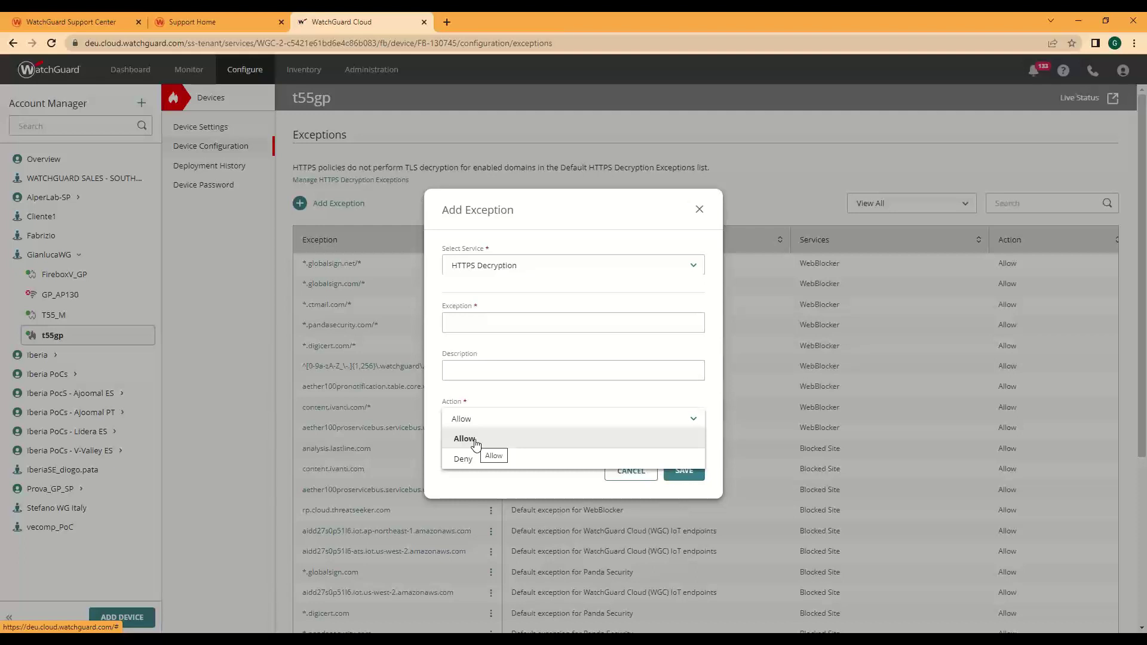
click(475, 459)
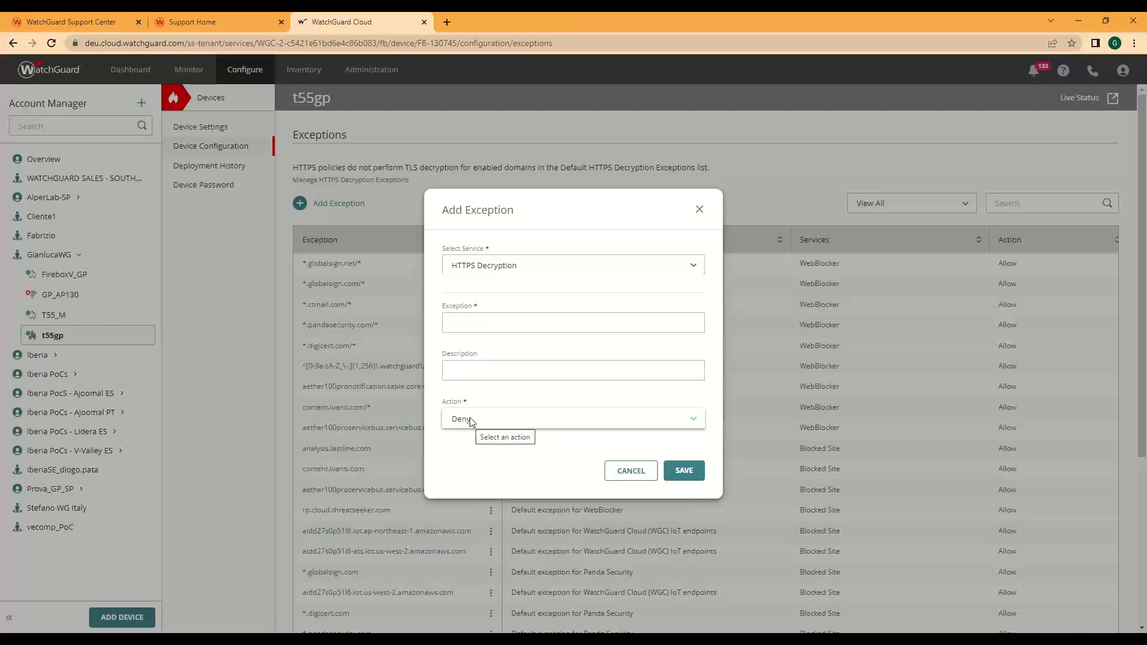
click(624, 477)
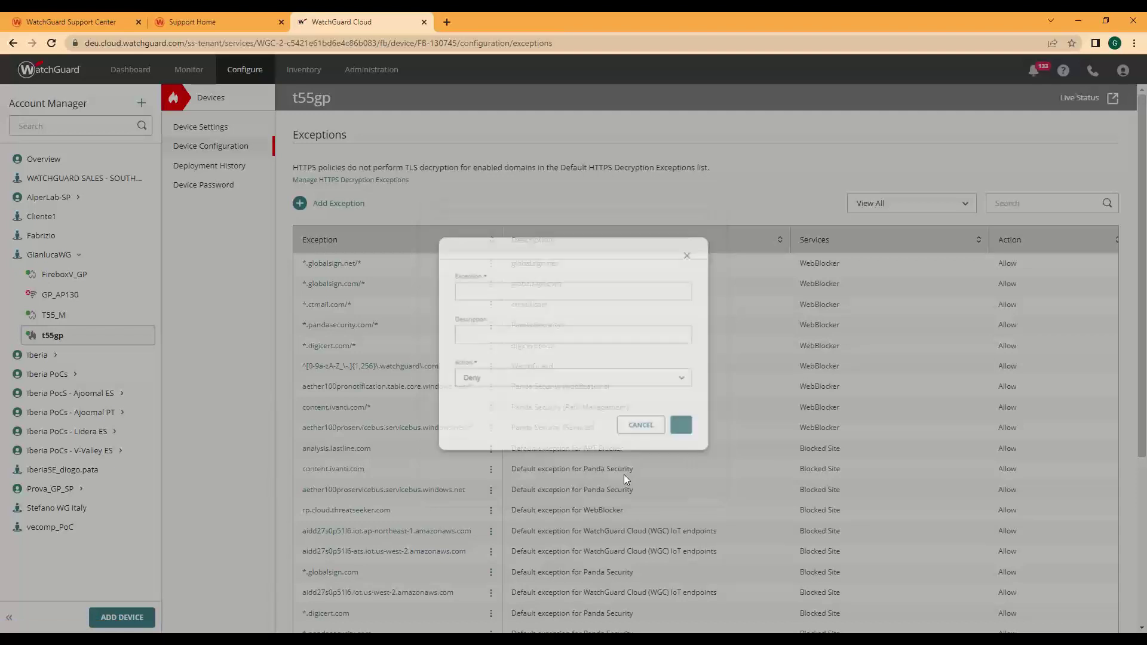
Review the services available for a new exception, discard the form and return to the Device Configuration page.
click(300, 204)
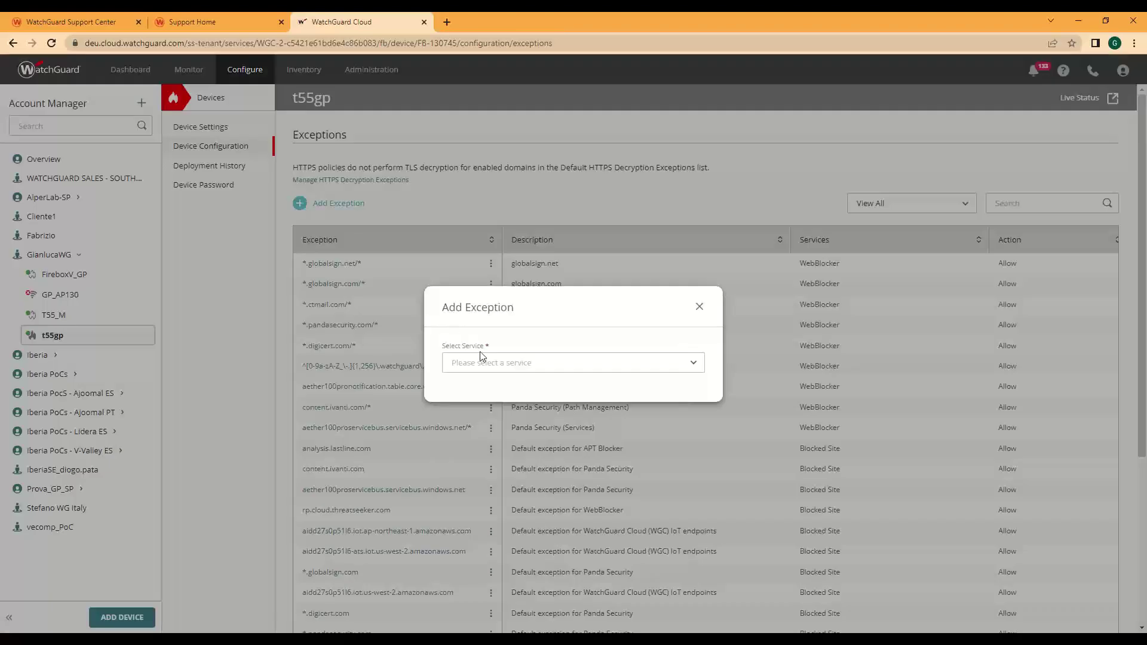
click(695, 364)
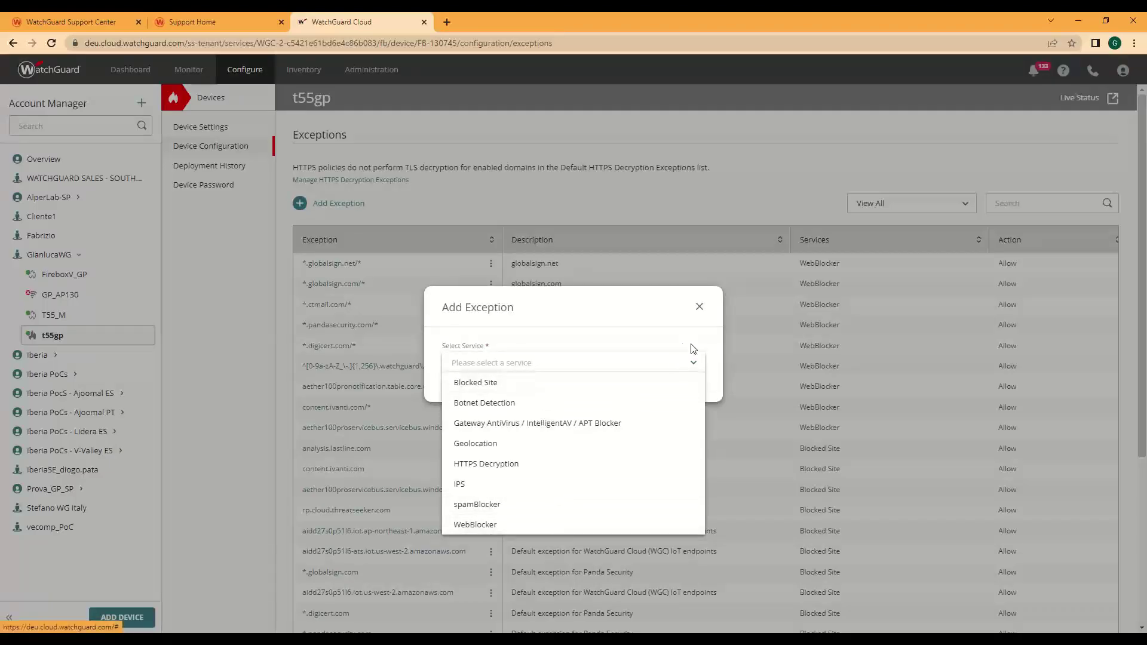
click(700, 307)
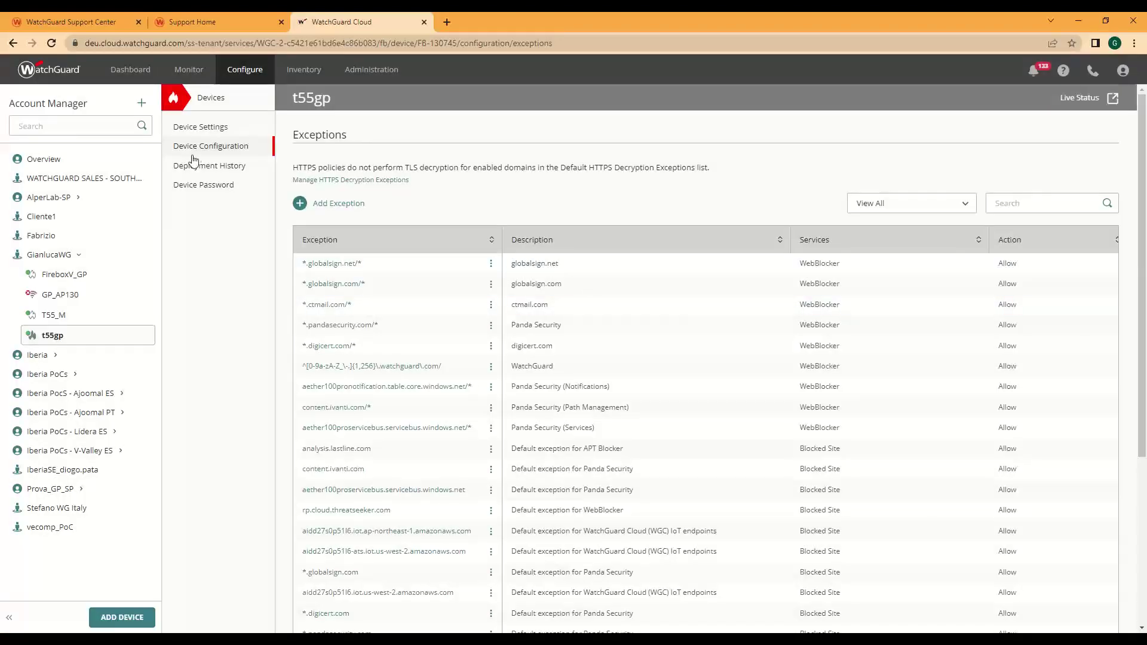
click(208, 151)
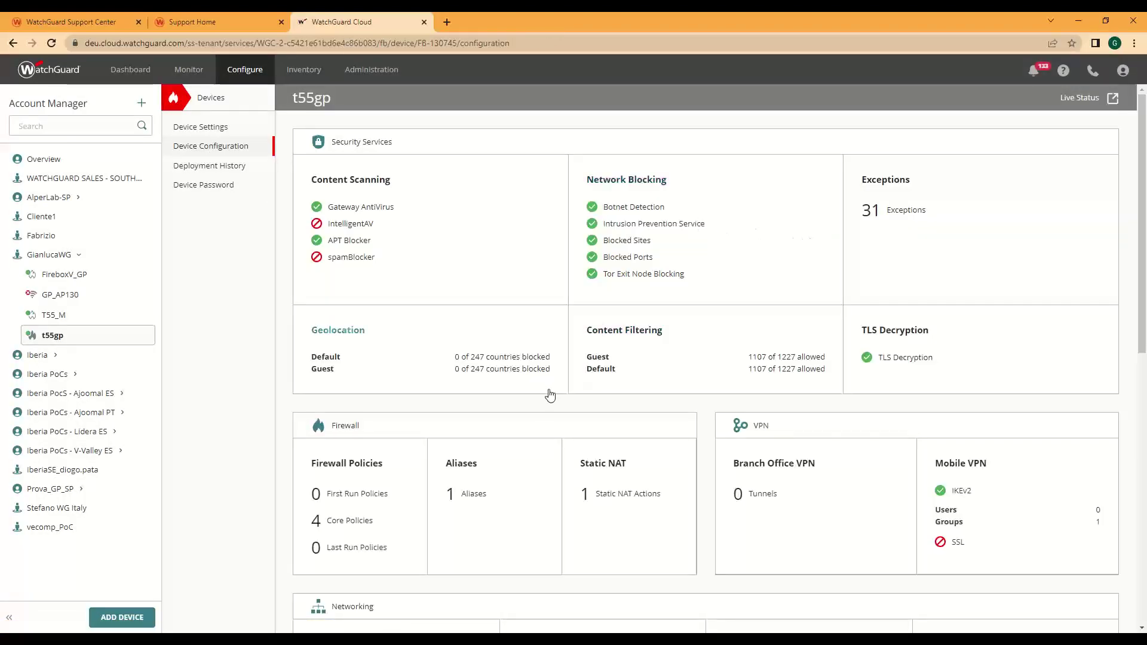
Open Geolocation and review the country blocking form for a new action, leaving it unsaved for the Device Configuration page.
click(342, 330)
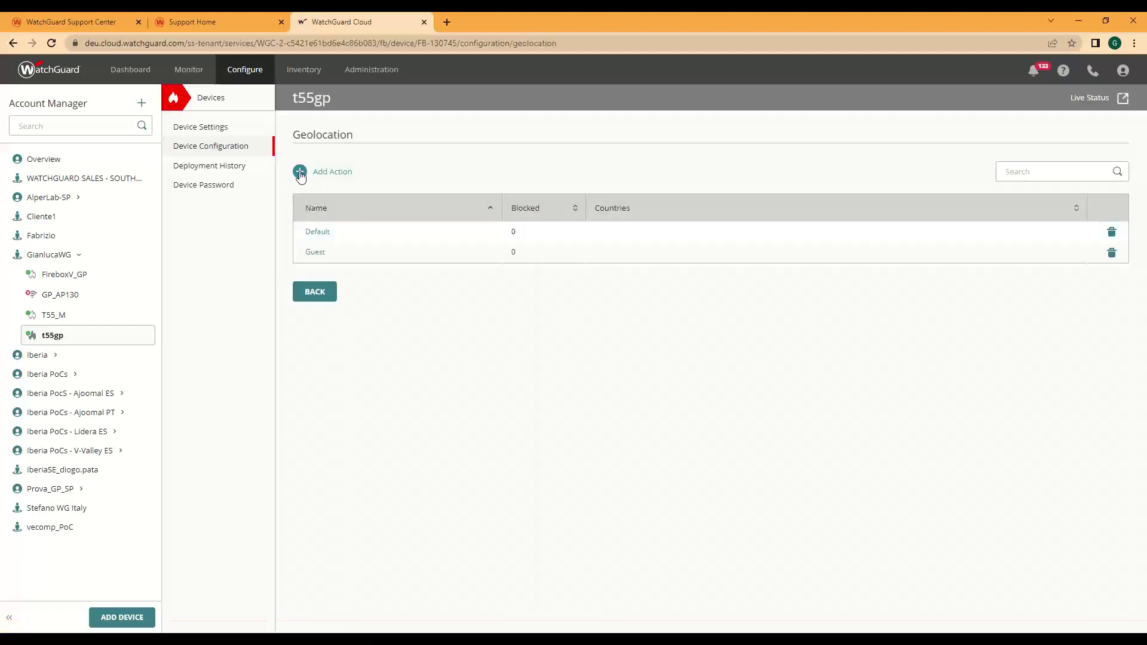
click(300, 172)
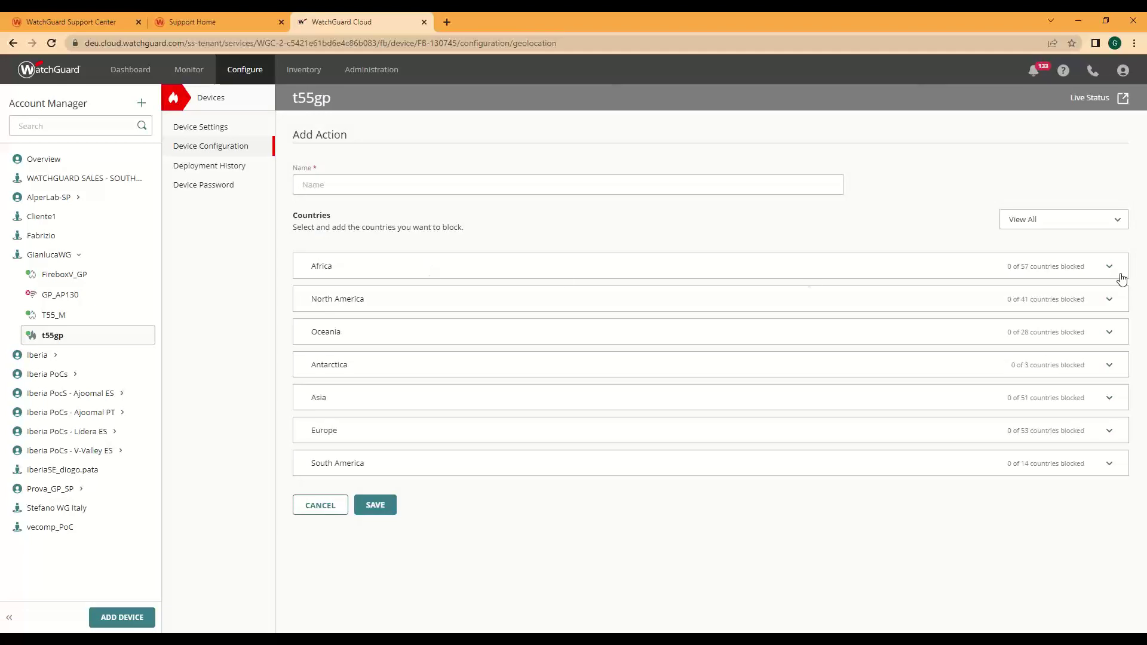
click(210, 147)
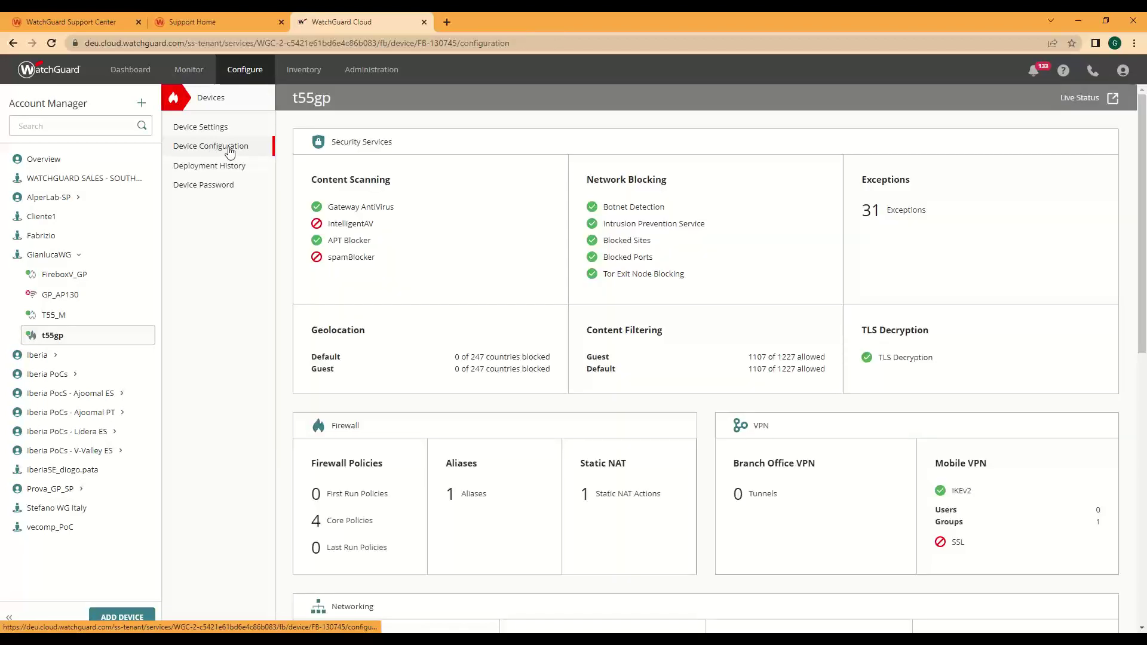
Review the TLS Decryption page and the current certificate's details, and return to the Device Configuration page.
click(902, 332)
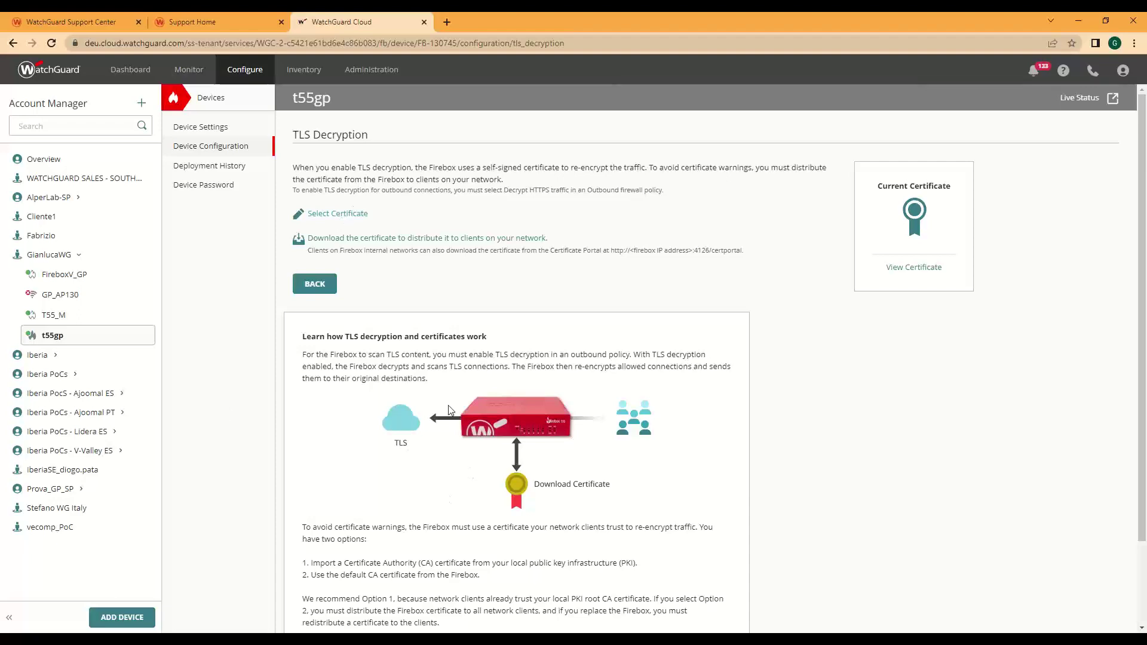
scroll(524, 460, down, 2)
scroll(530, 457, up, 2)
click(907, 269)
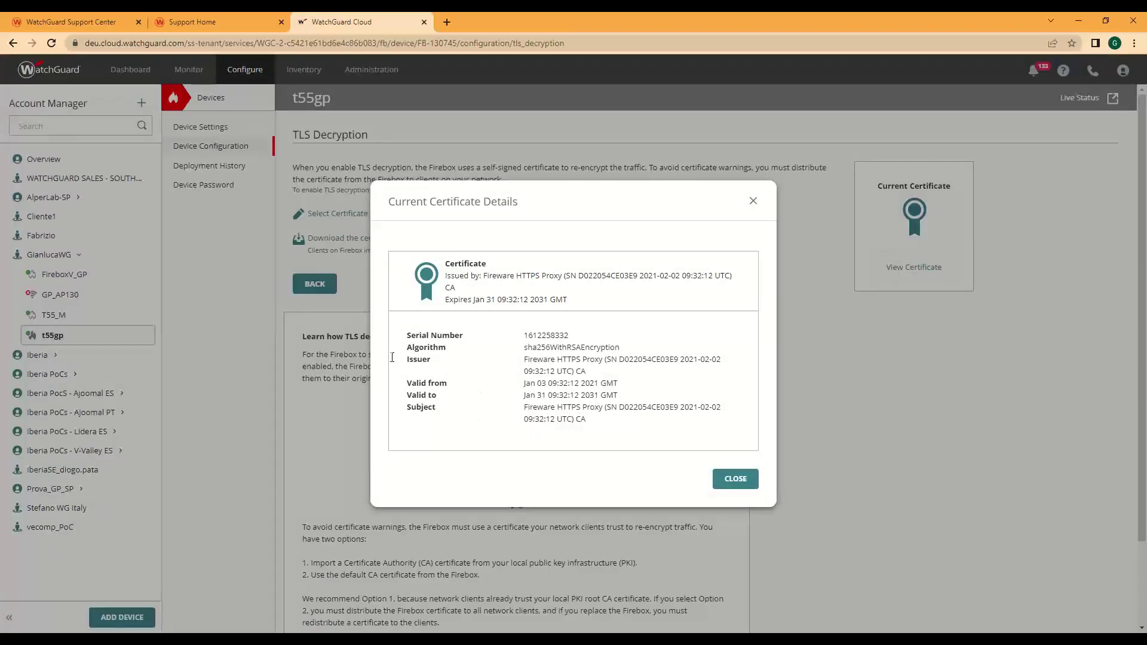
click(735, 479)
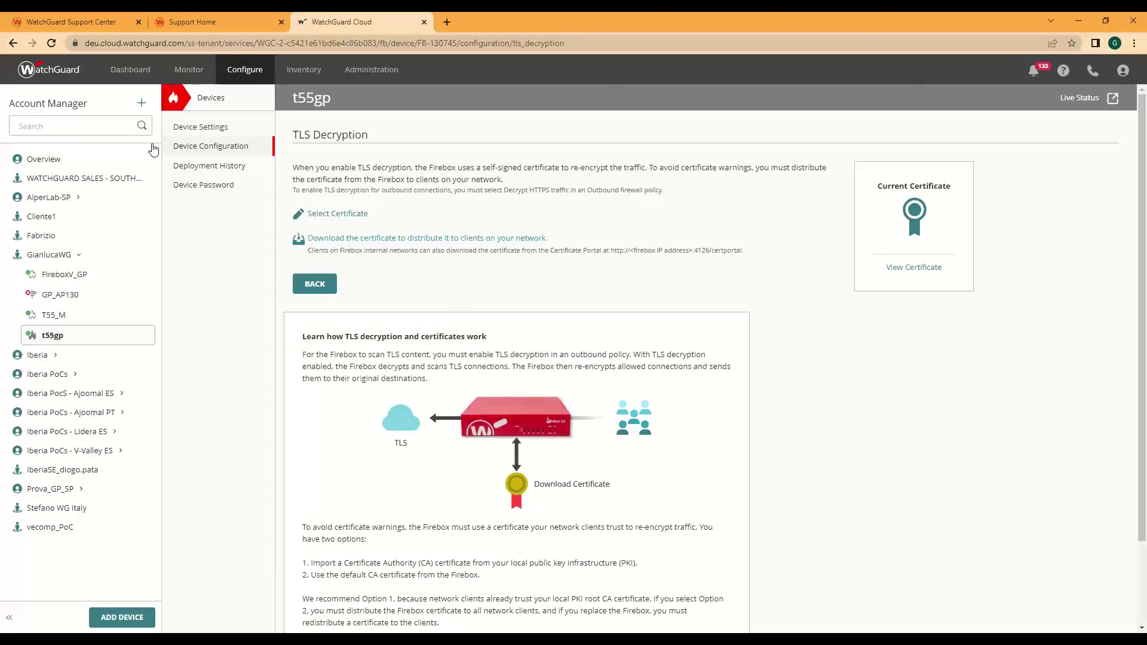
click(196, 151)
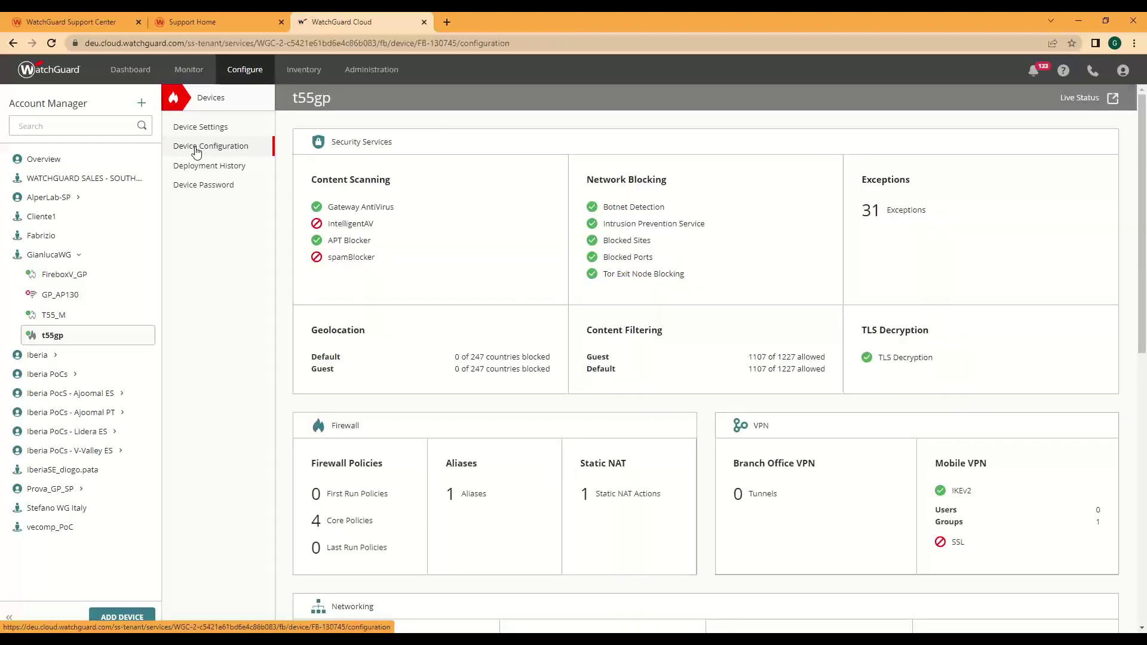
Look over the Device Configuration sections, open Firewall Policies and start a new Outbound core policy.
scroll(466, 297, down, 2)
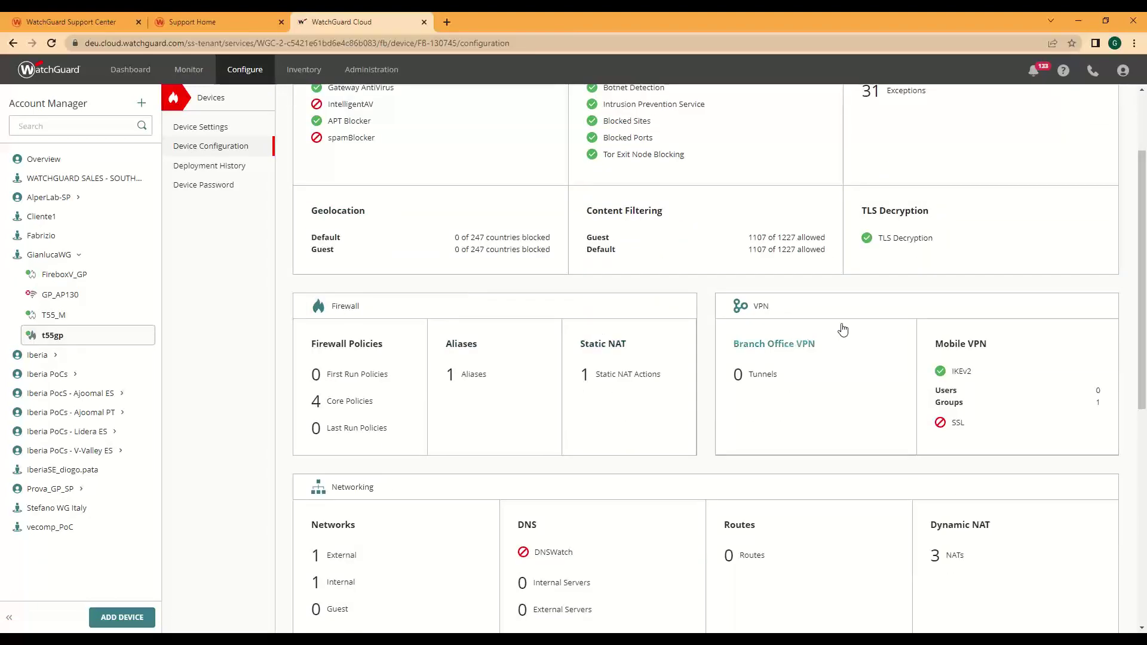
scroll(561, 428, up, 1)
scroll(567, 427, up, 1)
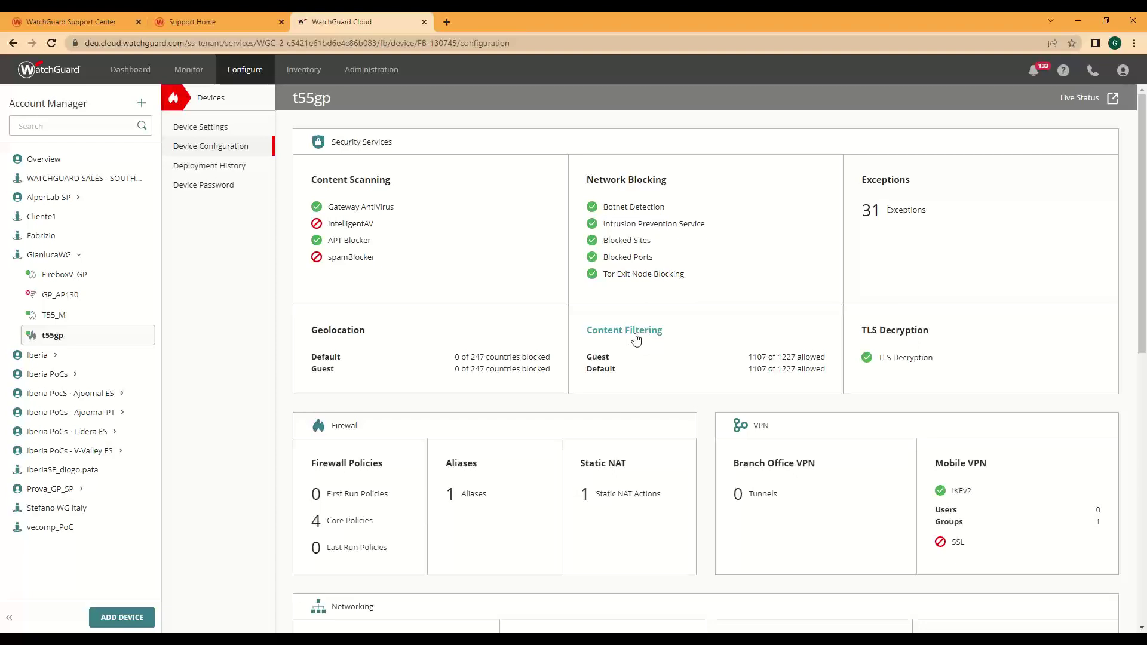
scroll(635, 337, down, 2)
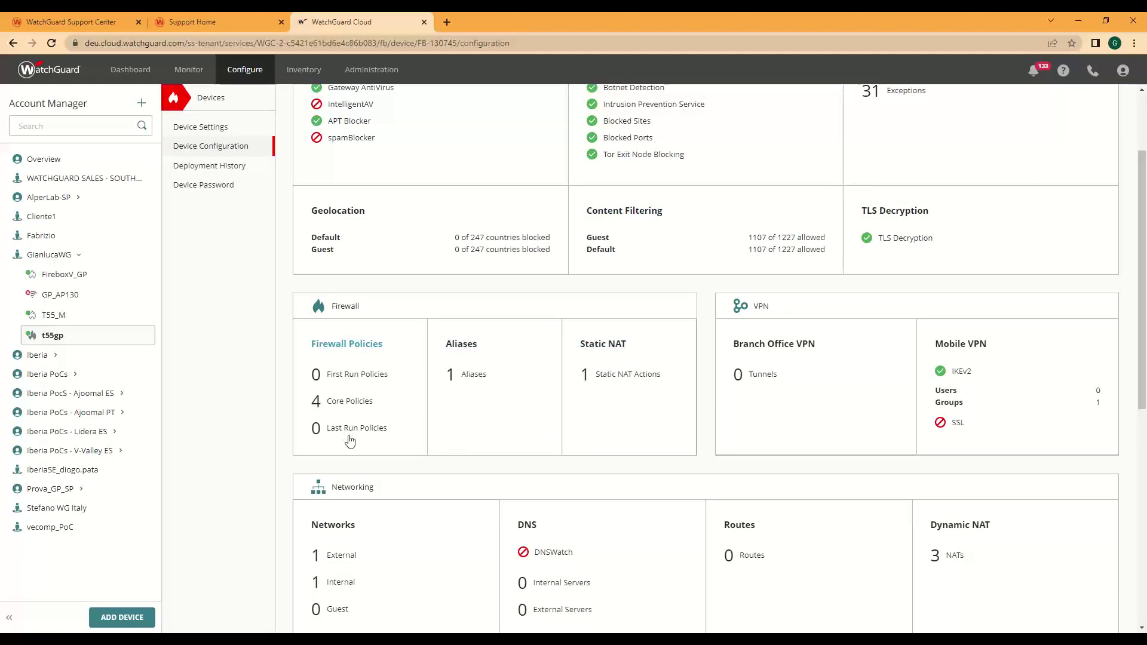
click(347, 344)
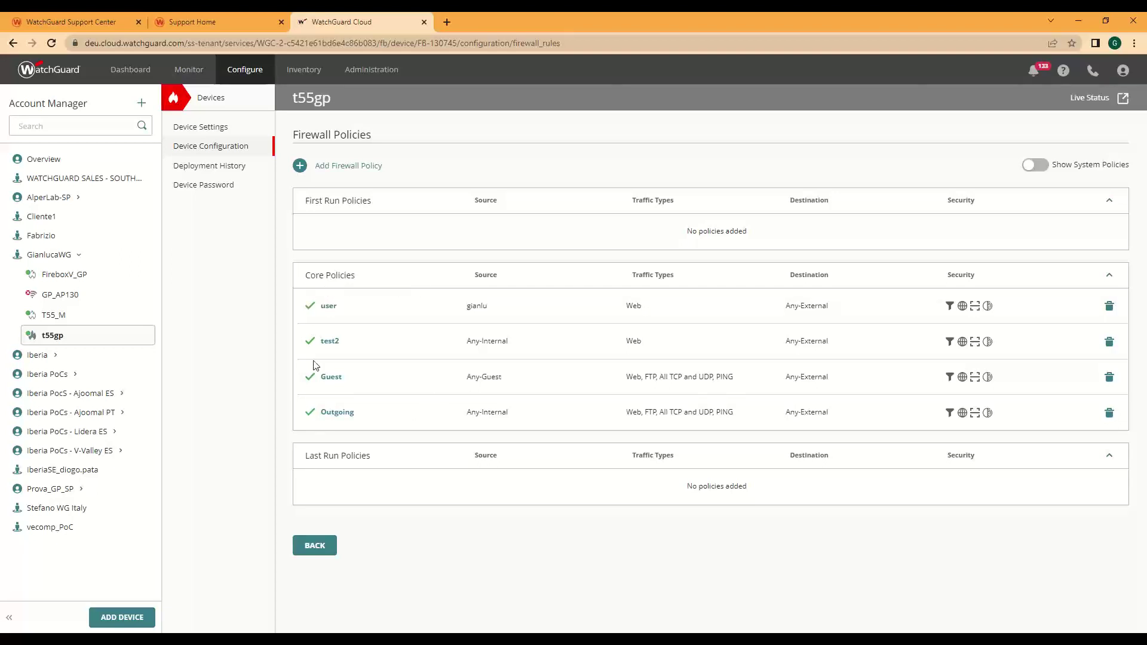
click(299, 167)
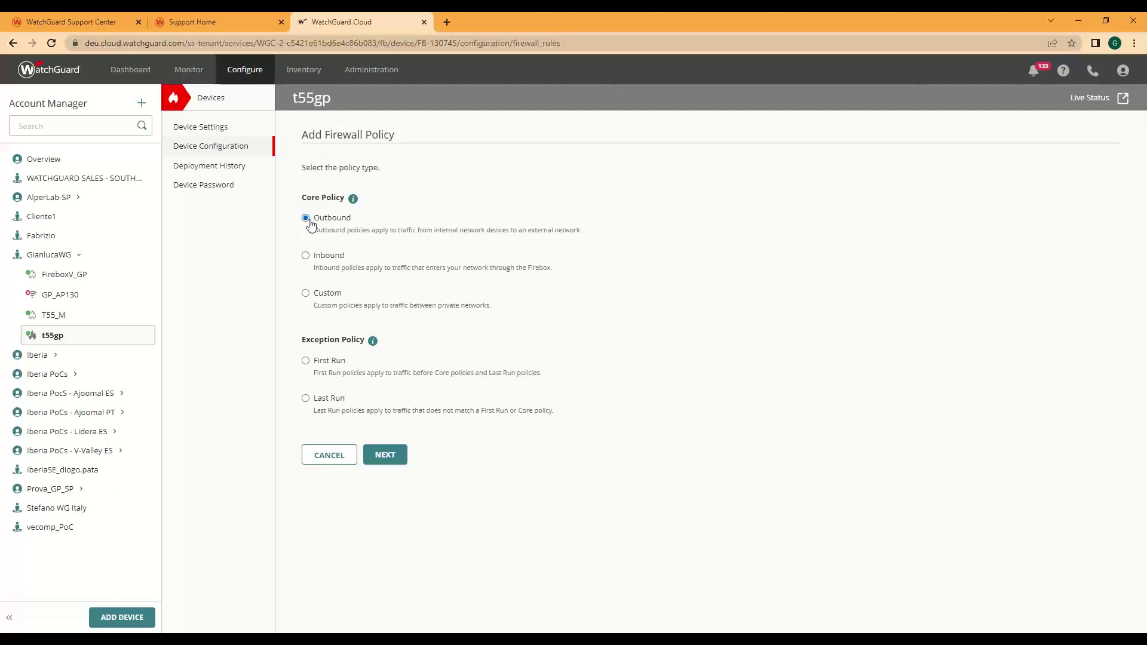
click(384, 454)
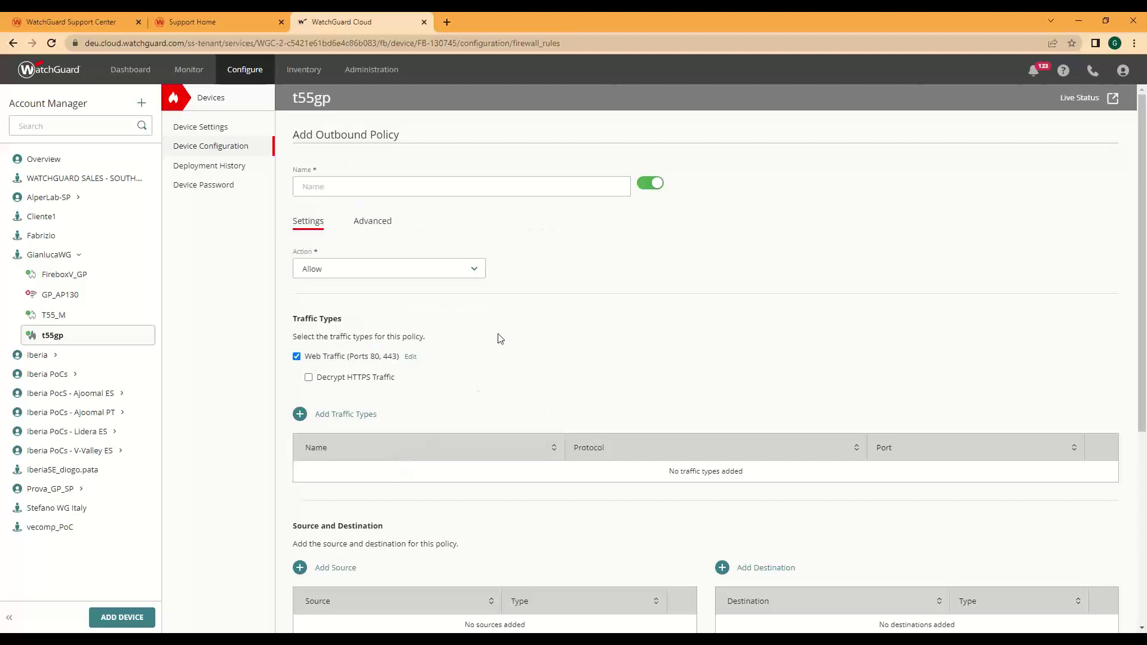
Review the new outbound policy's web traffic ports and the traffic types list, discarding the form for the Device Configuration page.
click(296, 356)
click(411, 357)
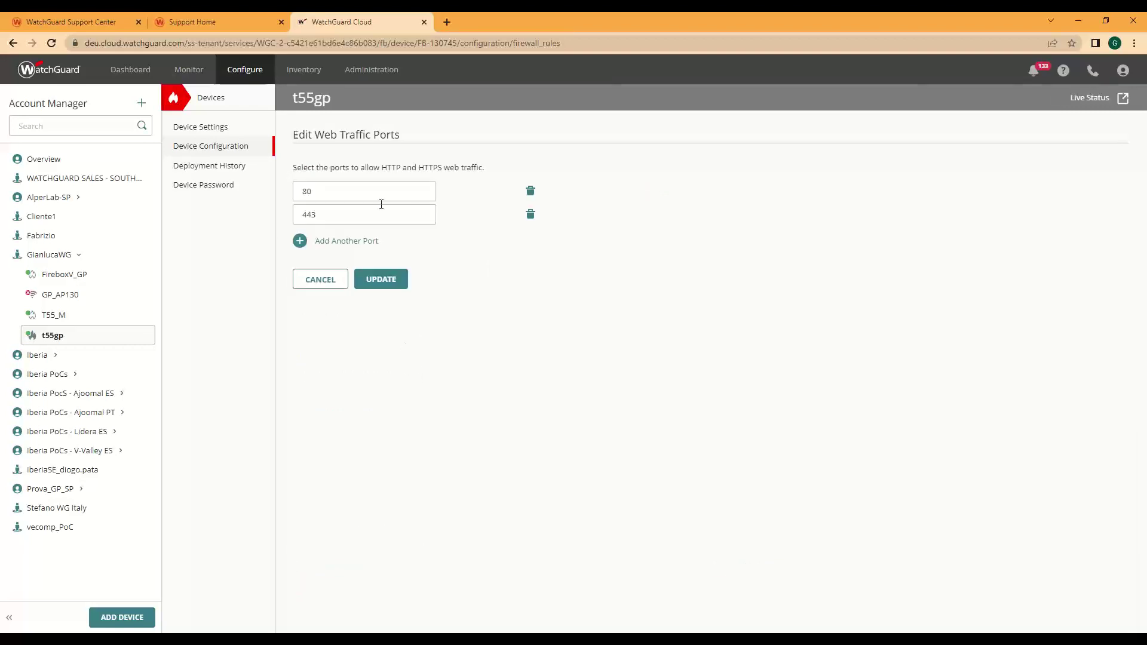
click(320, 280)
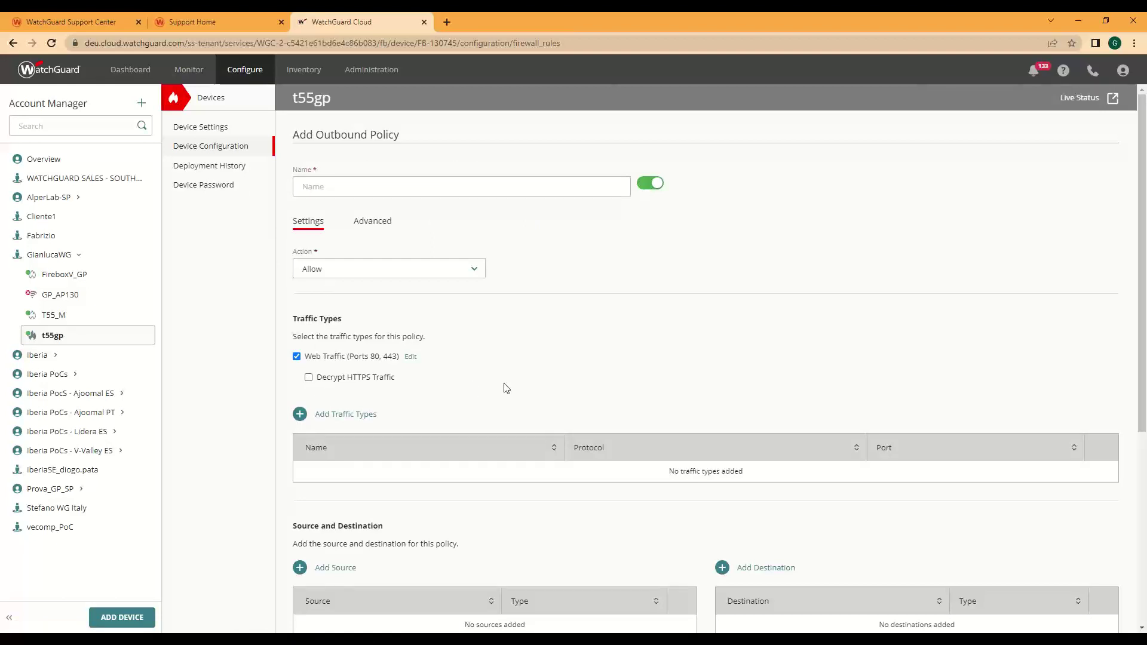
click(300, 413)
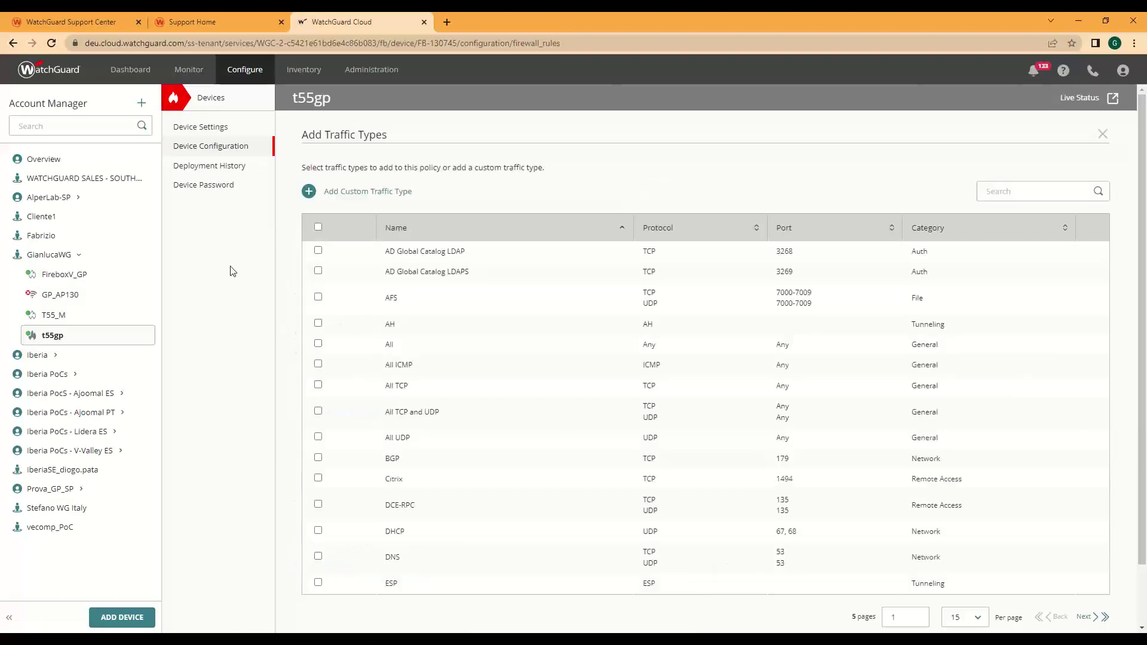
click(210, 148)
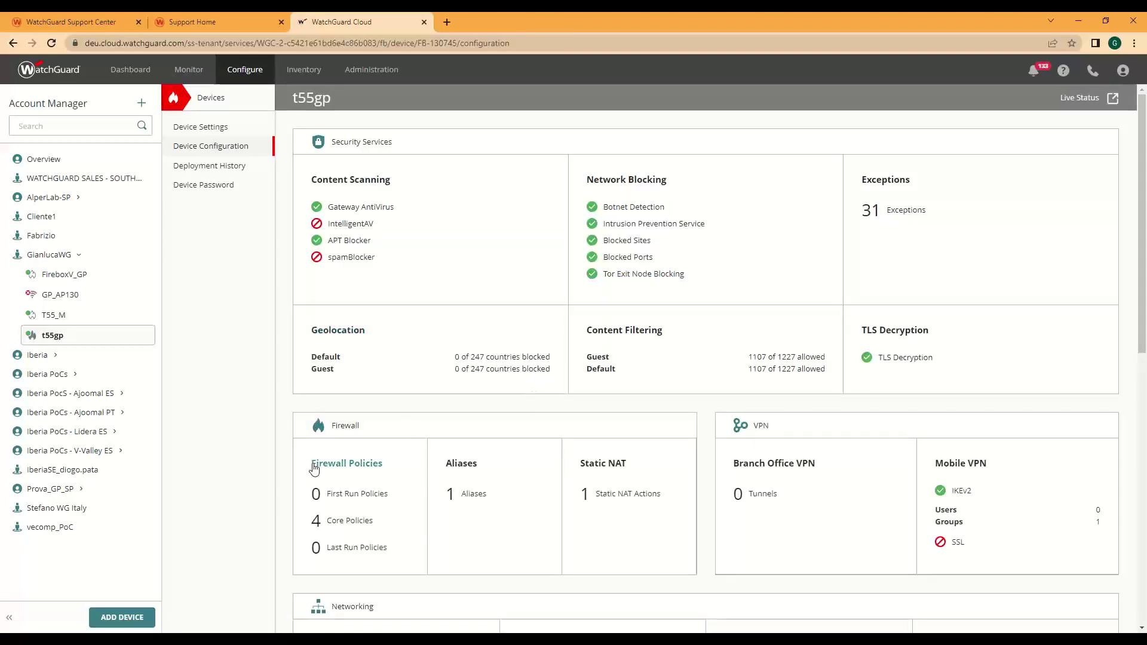
Start another Outbound firewall policy, examine its security services and advanced settings, and leave it unsaved for the Device Configuration page.
click(335, 466)
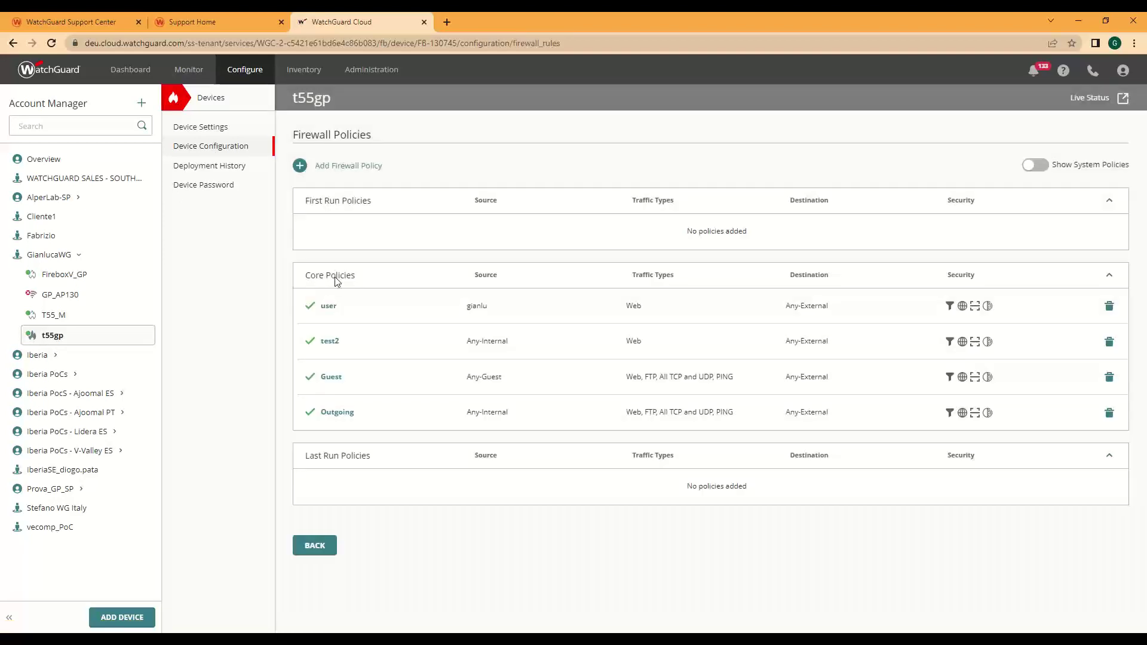
click(303, 167)
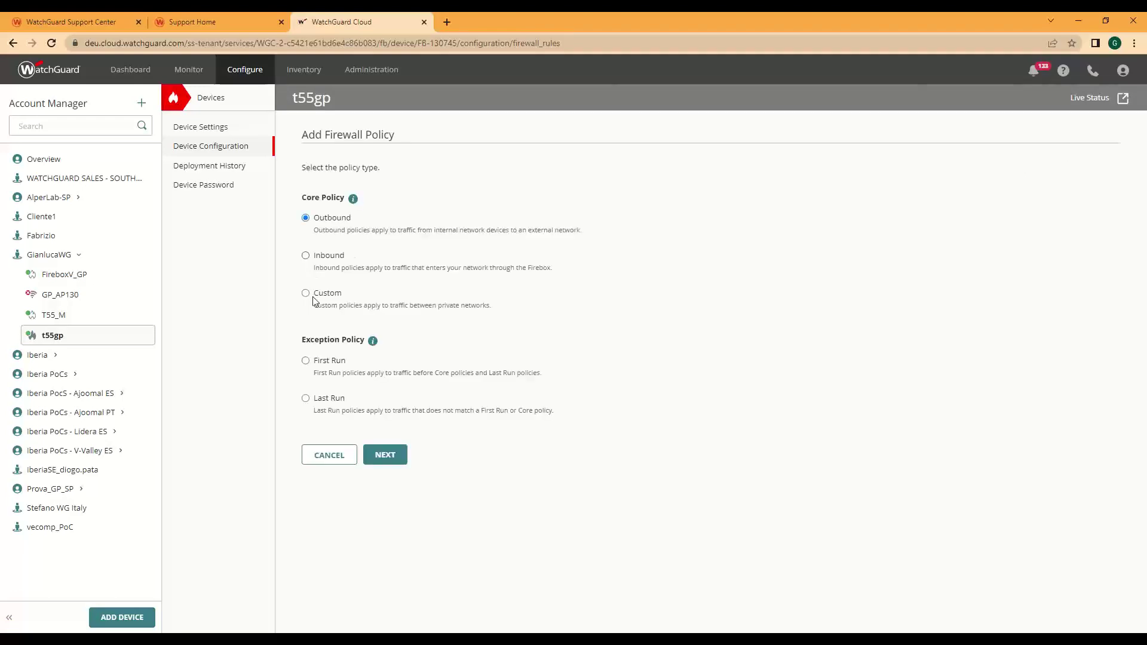
click(382, 459)
scroll(604, 479, down, 5)
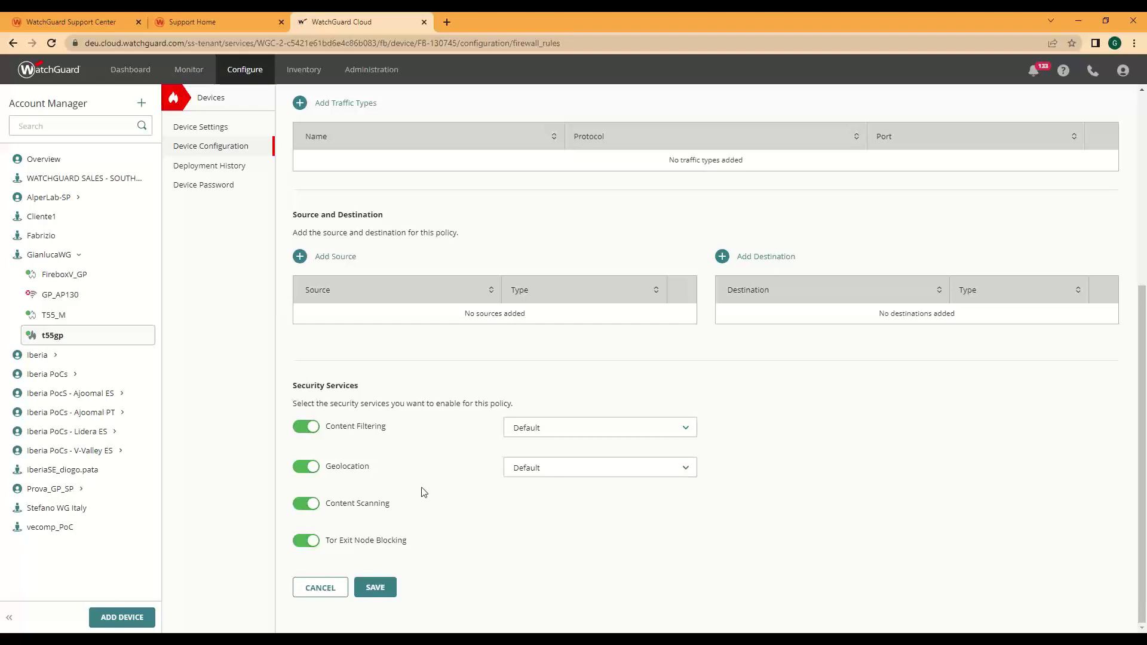
scroll(428, 486, up, 2)
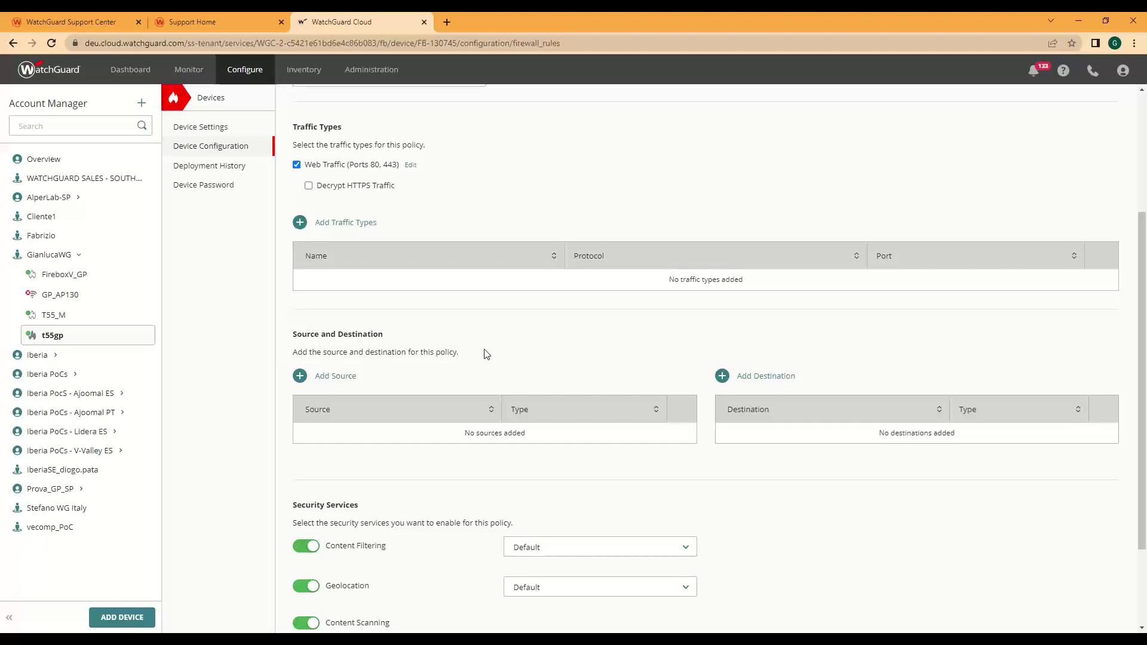
scroll(499, 362, up, 3)
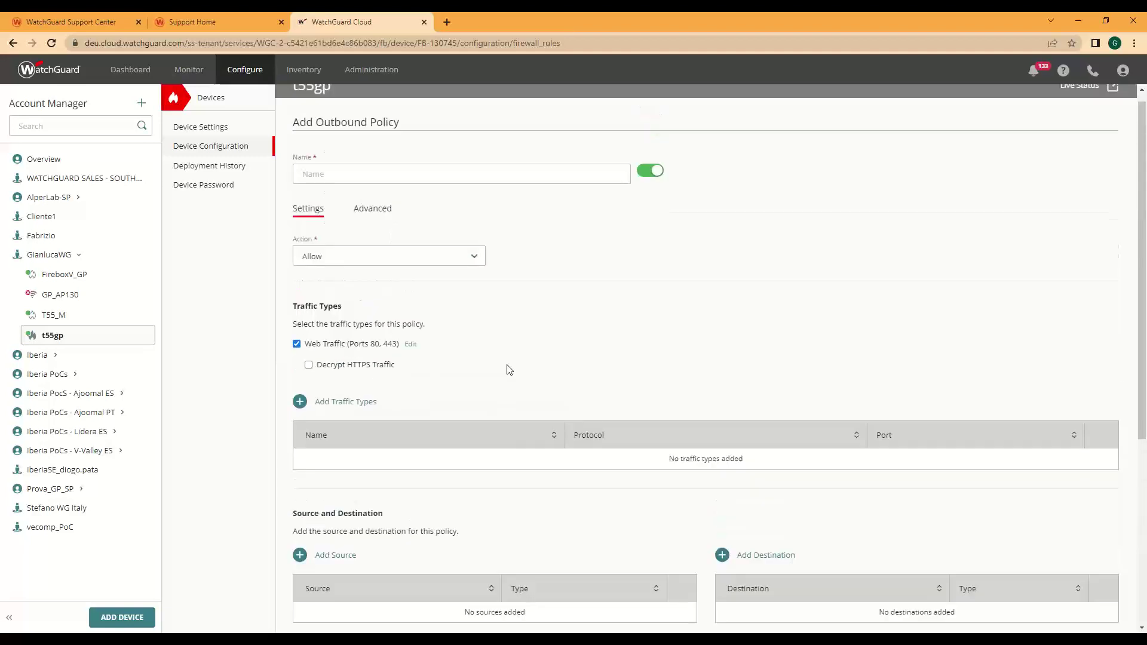
click(383, 213)
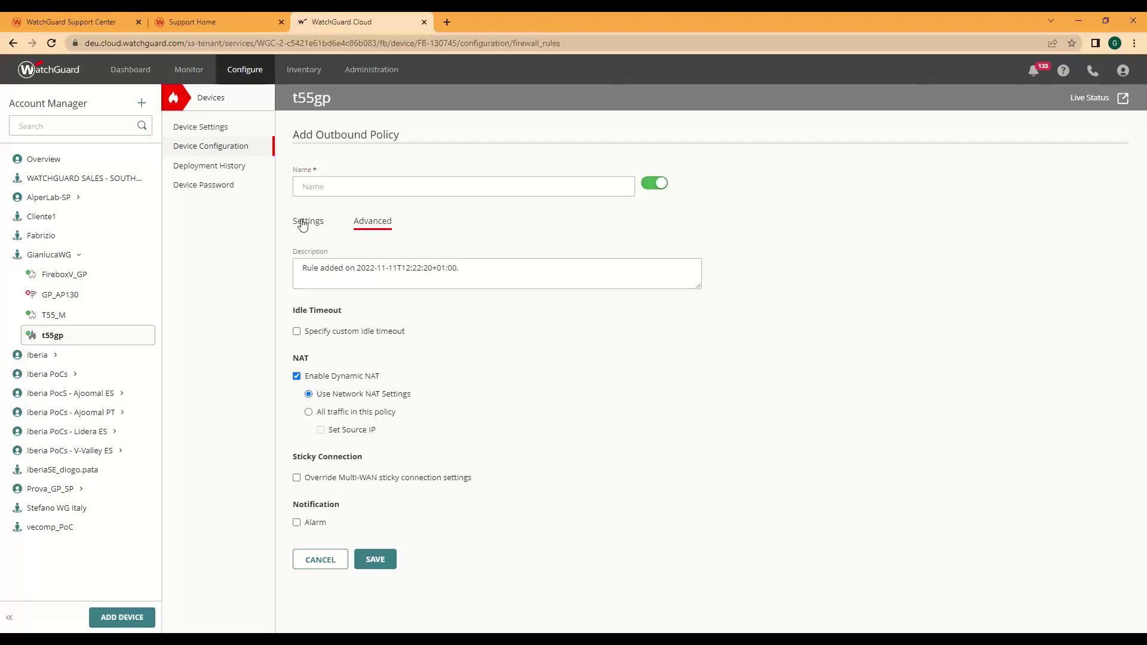
click(217, 153)
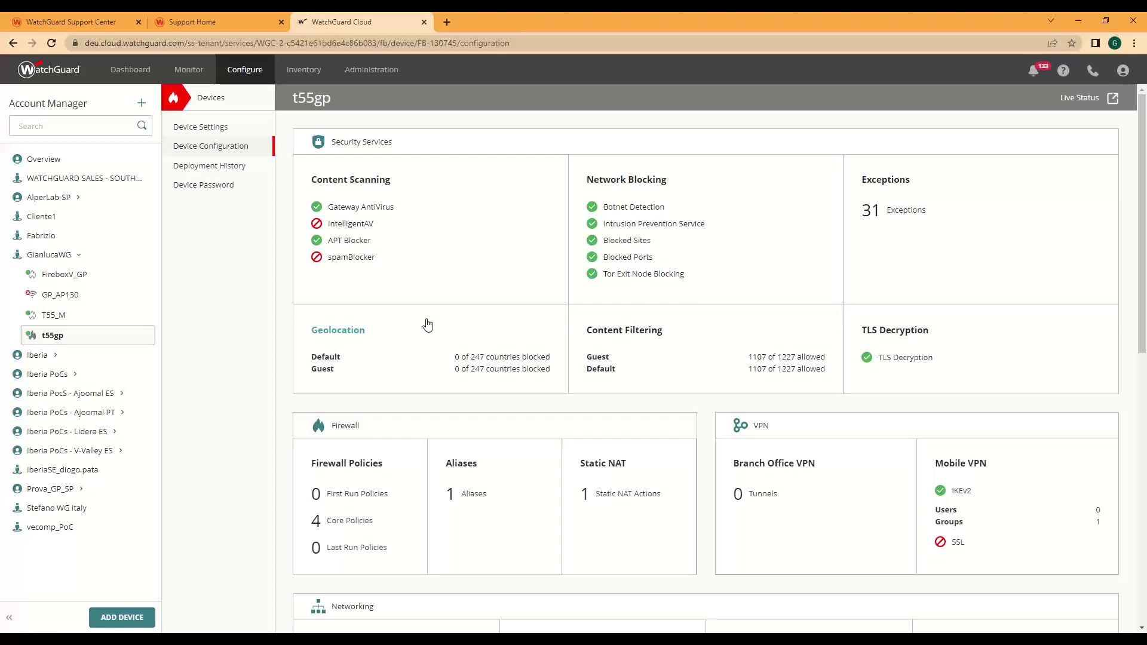
Start a First Run exception policy in Firewall Policies, review its traffic and security service settings, and leave it unsaved.
click(361, 469)
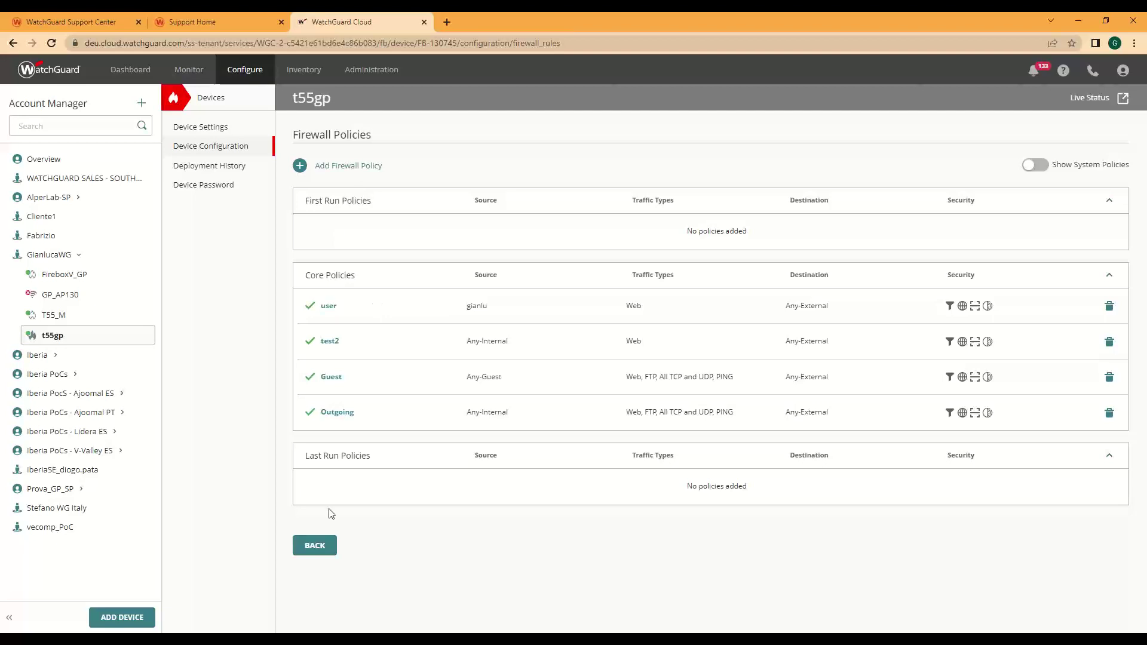
click(300, 167)
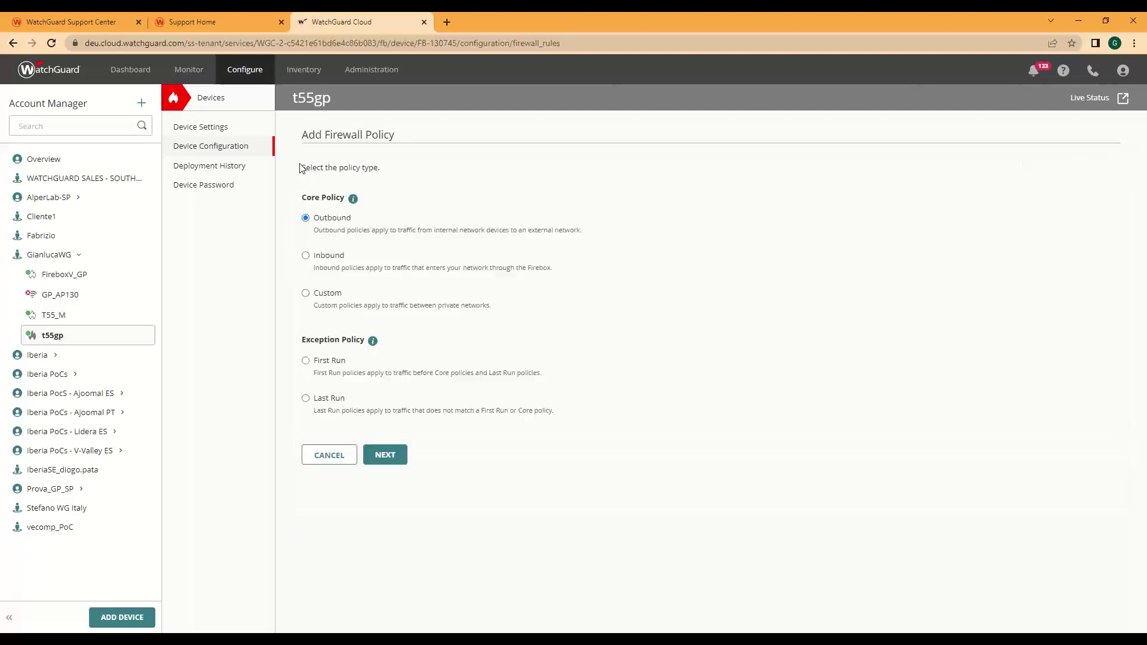
click(306, 361)
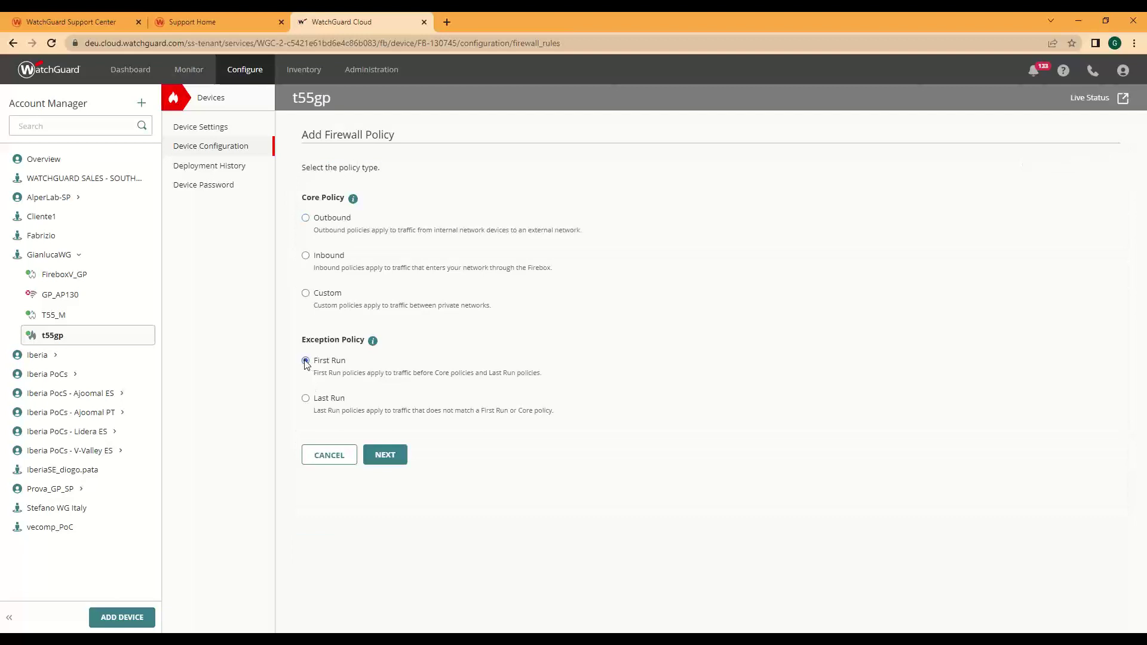
click(395, 451)
scroll(576, 367, down, 4)
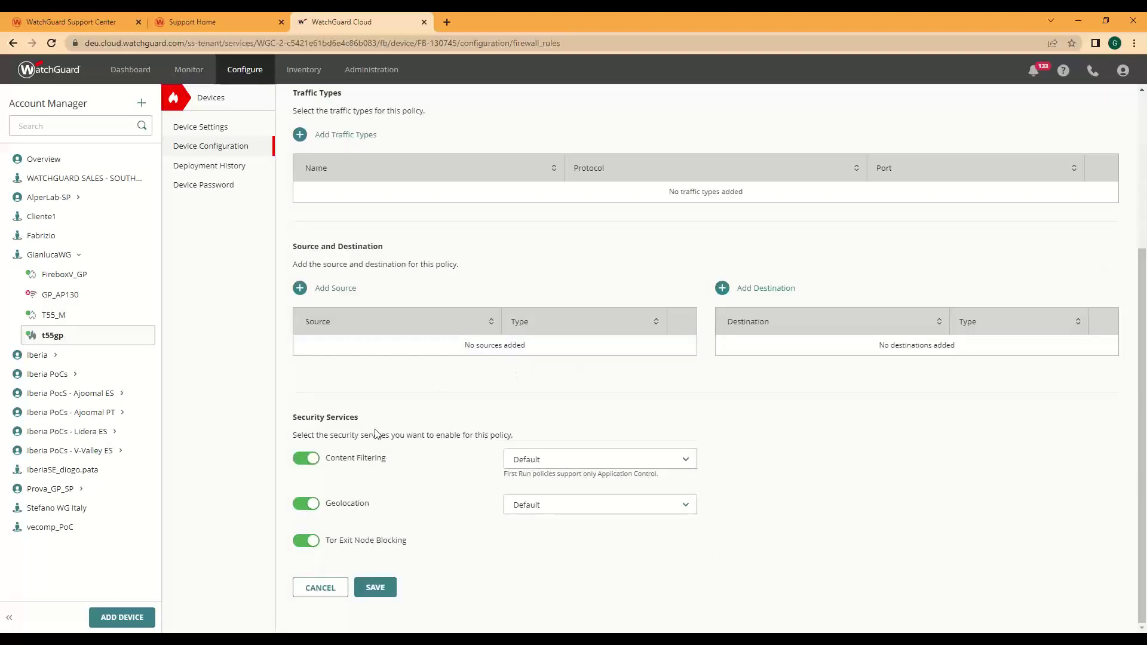
scroll(439, 399, up, 4)
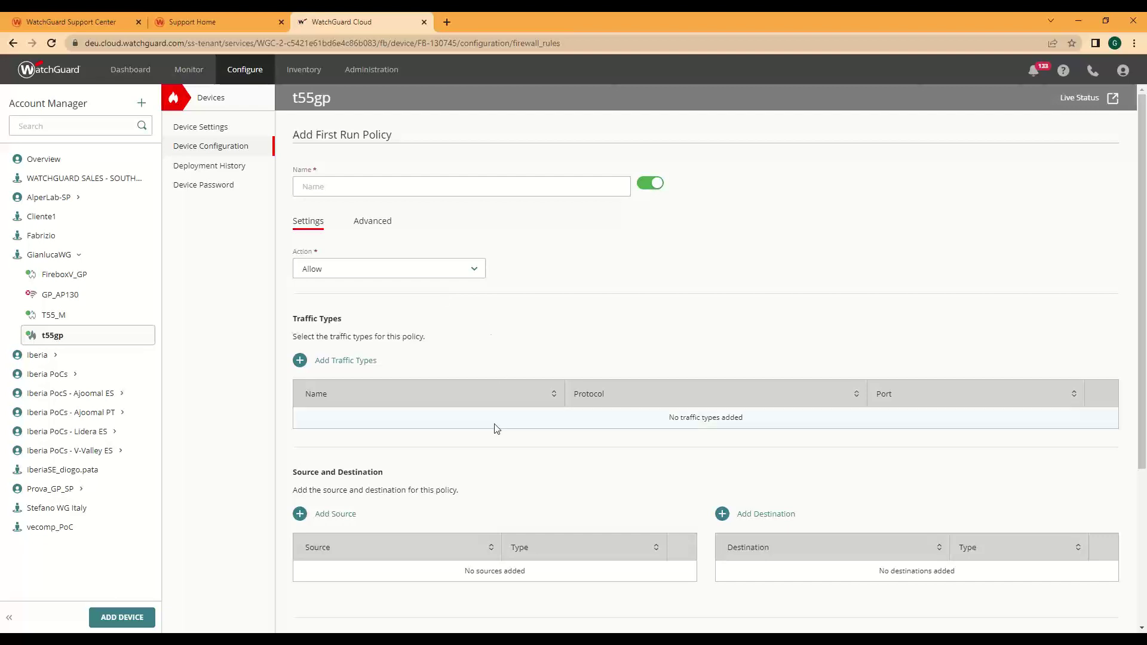
scroll(496, 427, down, 4)
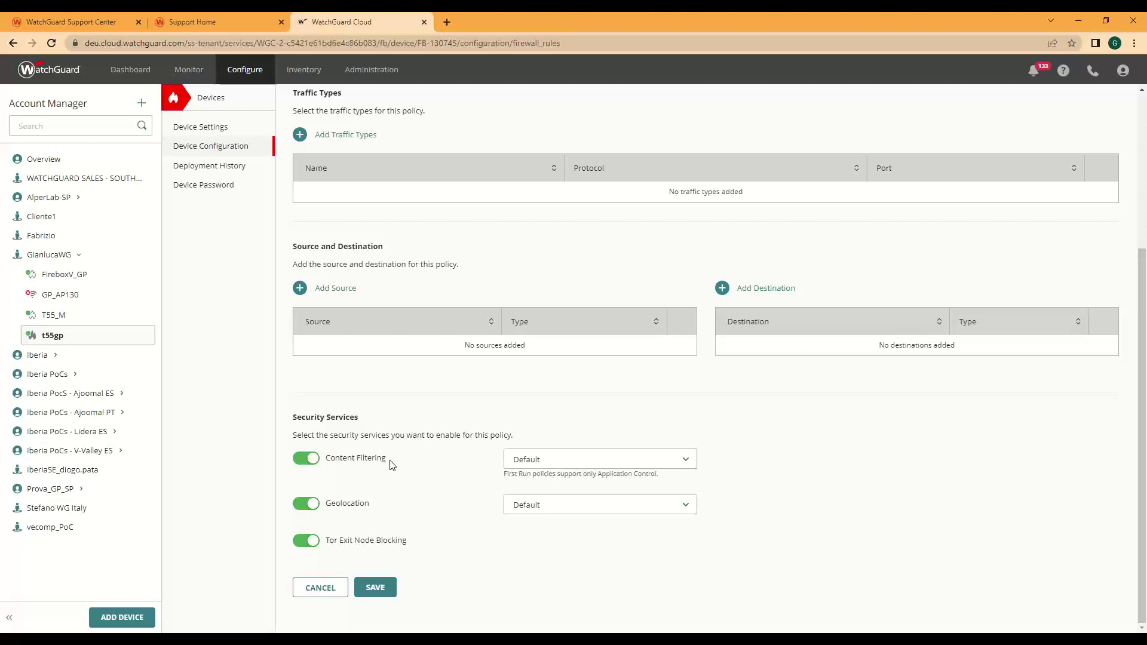
click(233, 154)
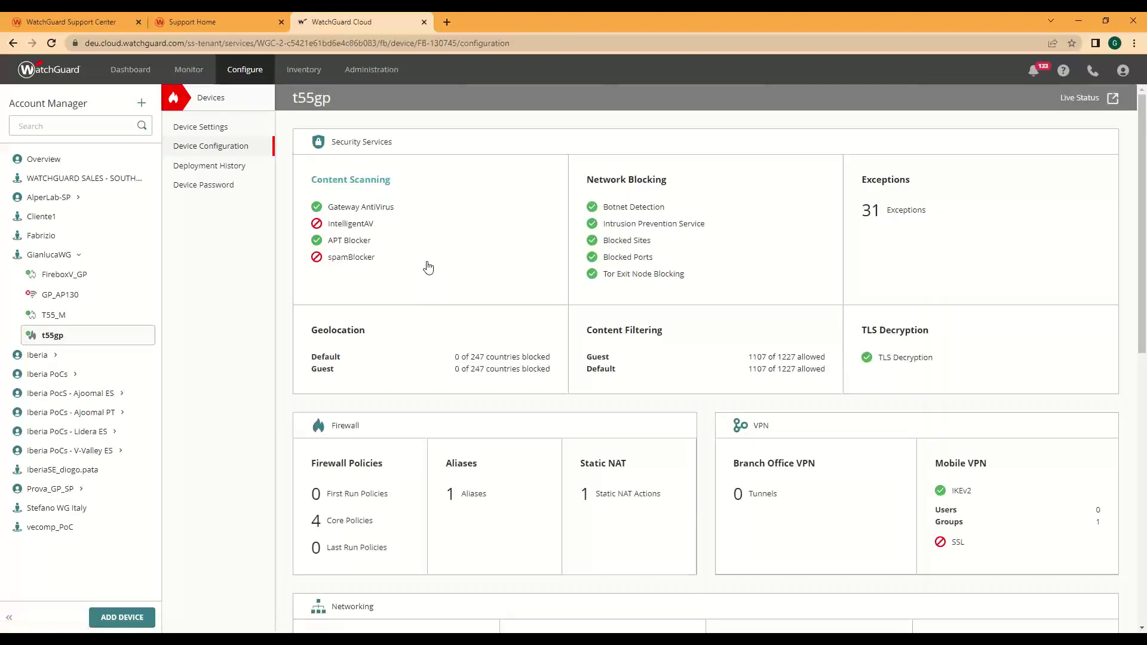
Start a Last Run exception policy in Firewall Policies, review its security services, and return to Device Configuration without saving.
click(346, 463)
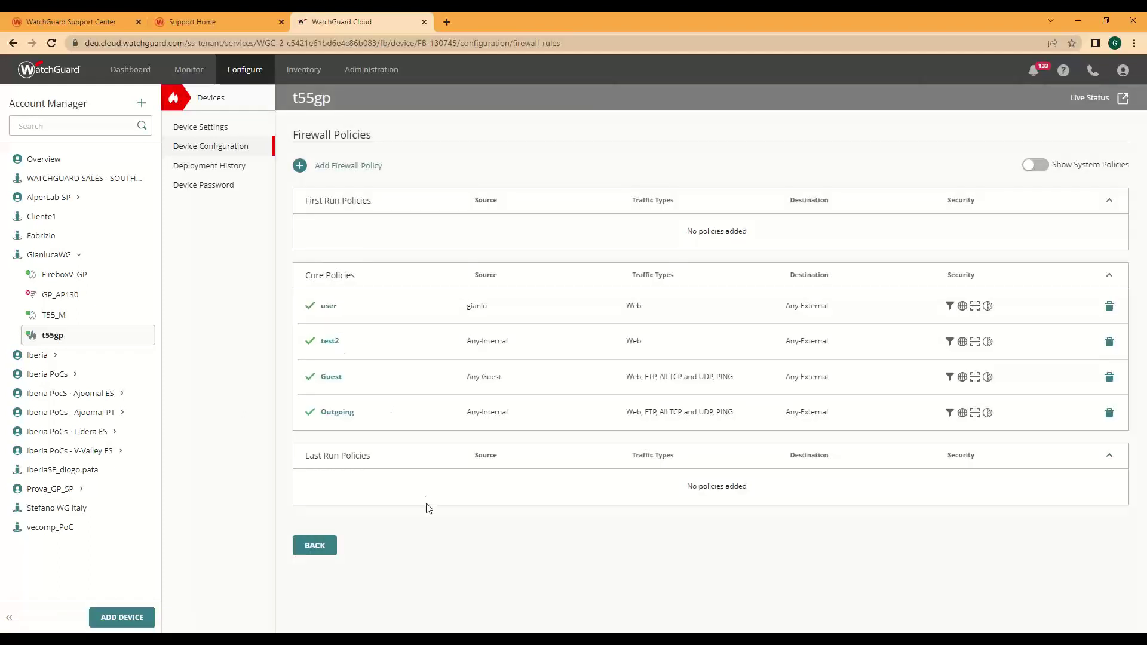
click(299, 165)
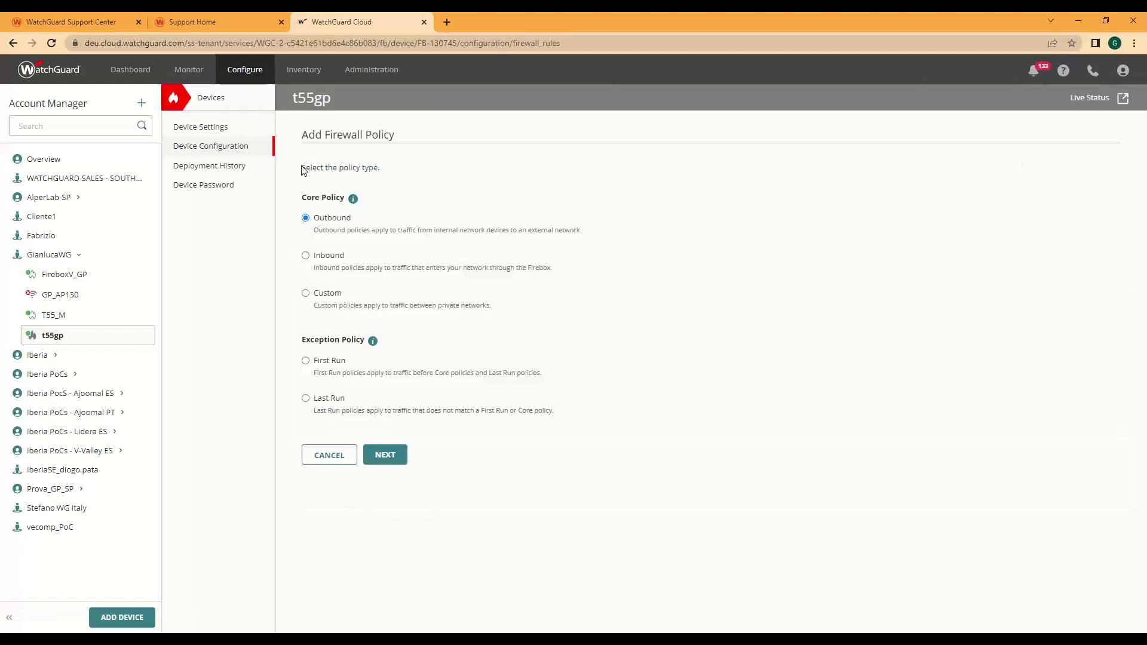
click(306, 398)
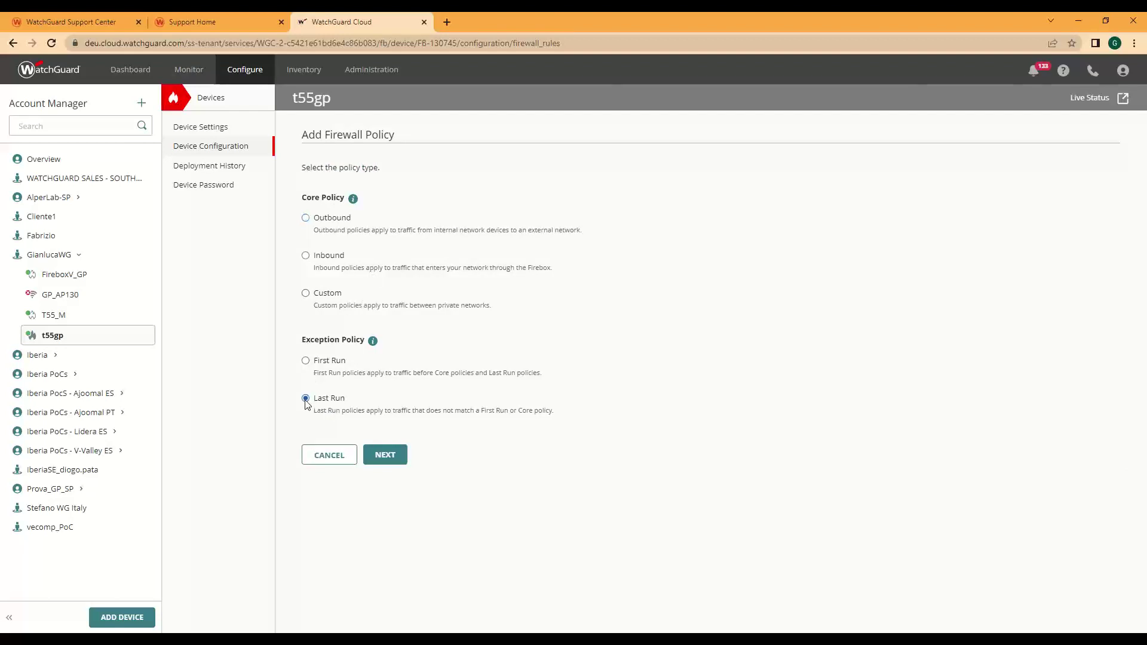
click(385, 455)
scroll(514, 425, down, 4)
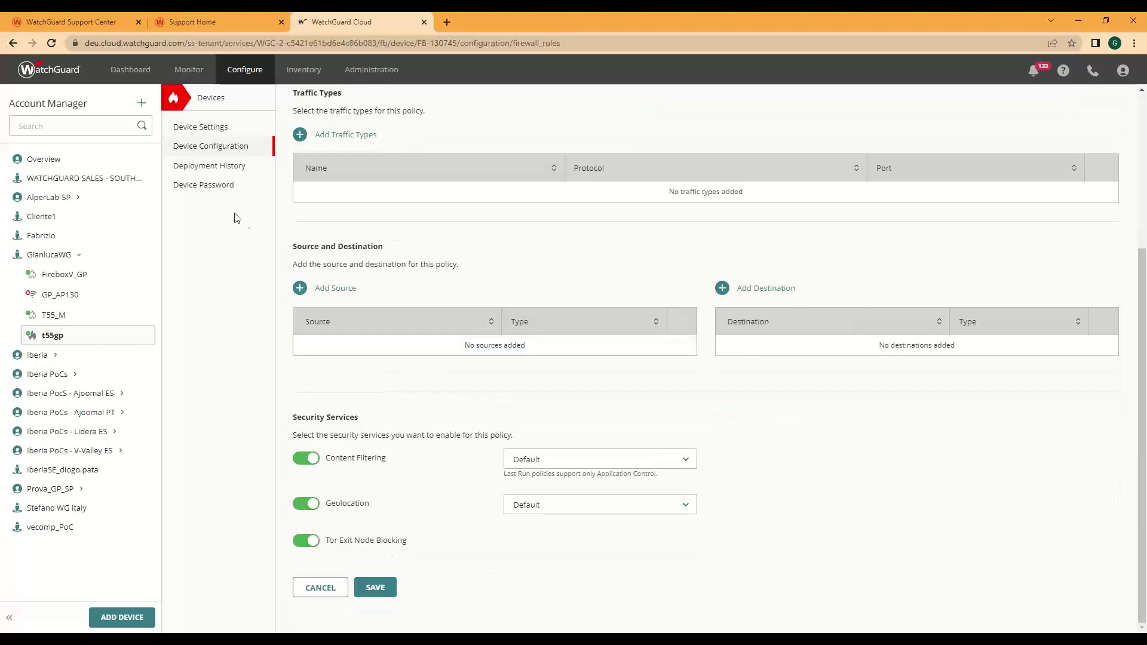
click(207, 150)
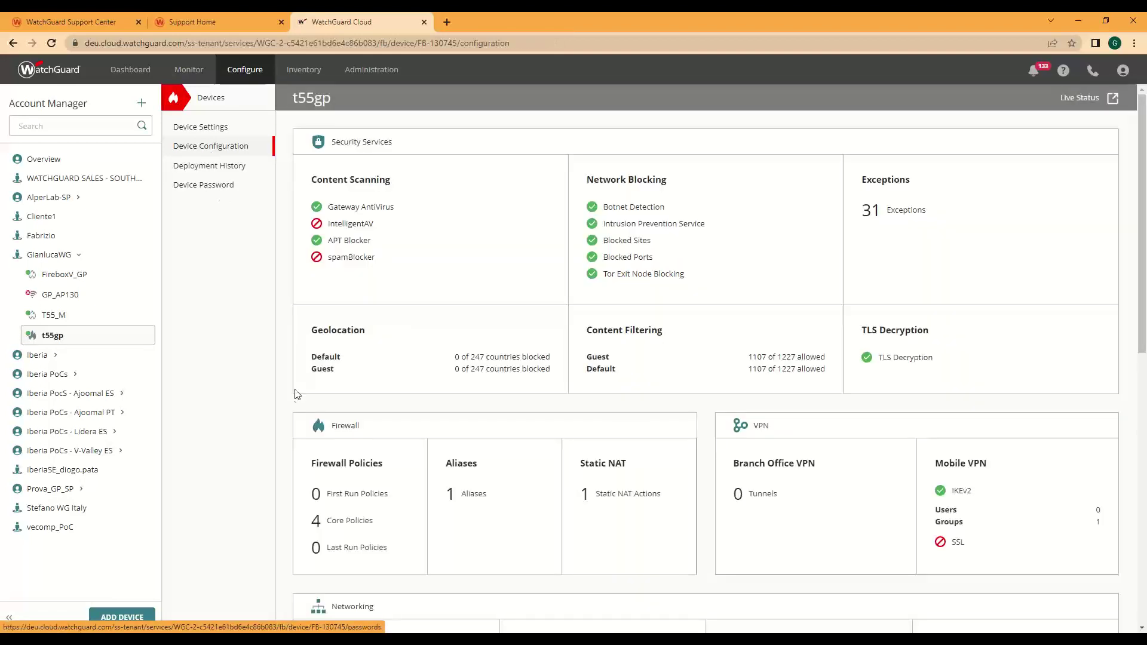
Show the system policies in Firewall Policies, review the complete policy list, and return to the Device Configuration page.
click(346, 463)
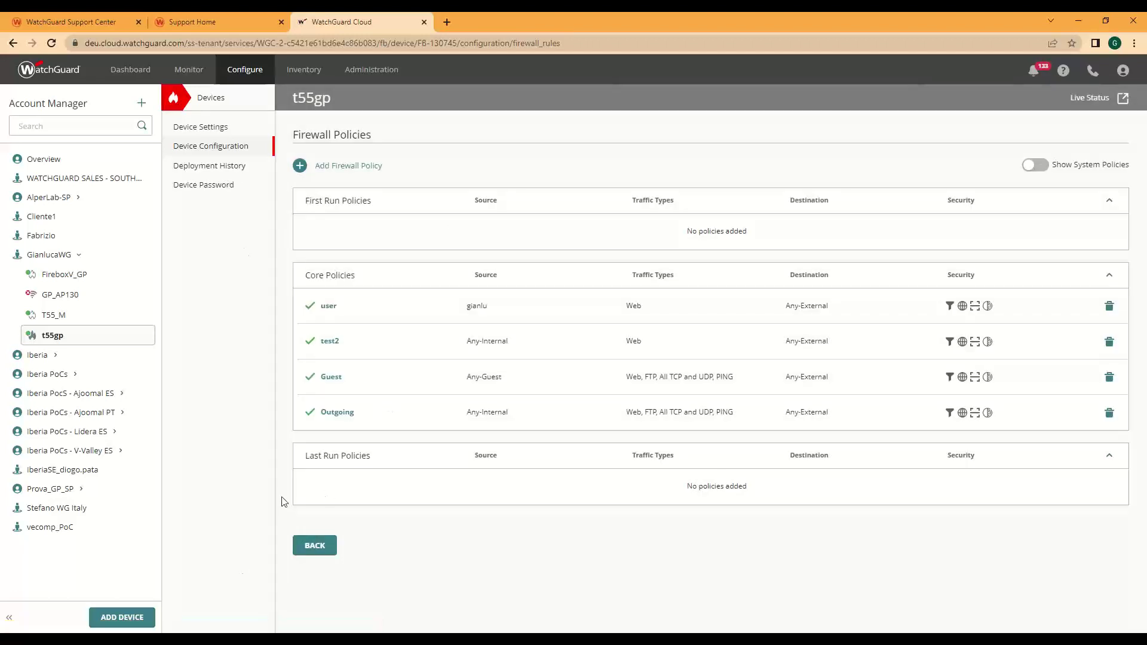
click(1042, 166)
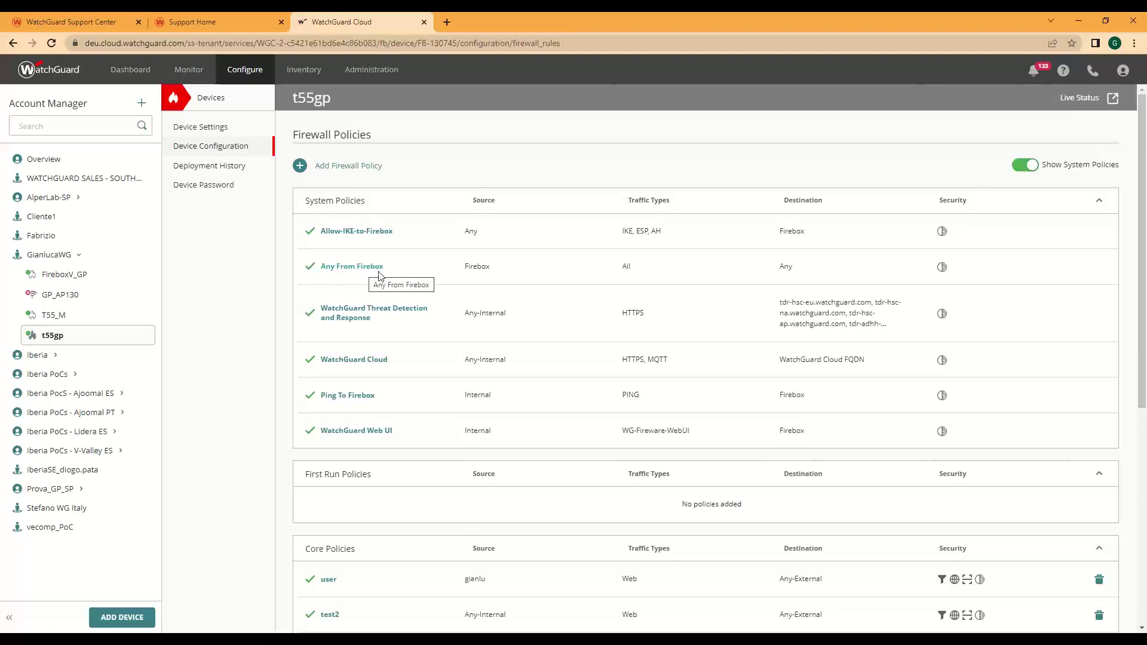
scroll(433, 387, down, 6)
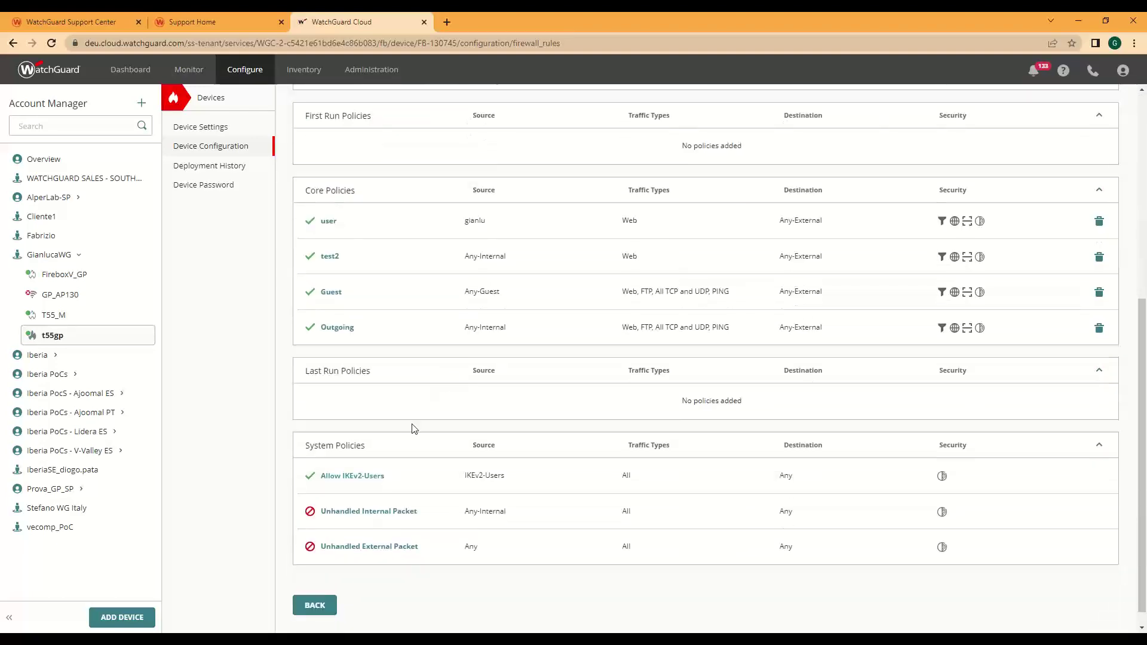
scroll(477, 472, up, 5)
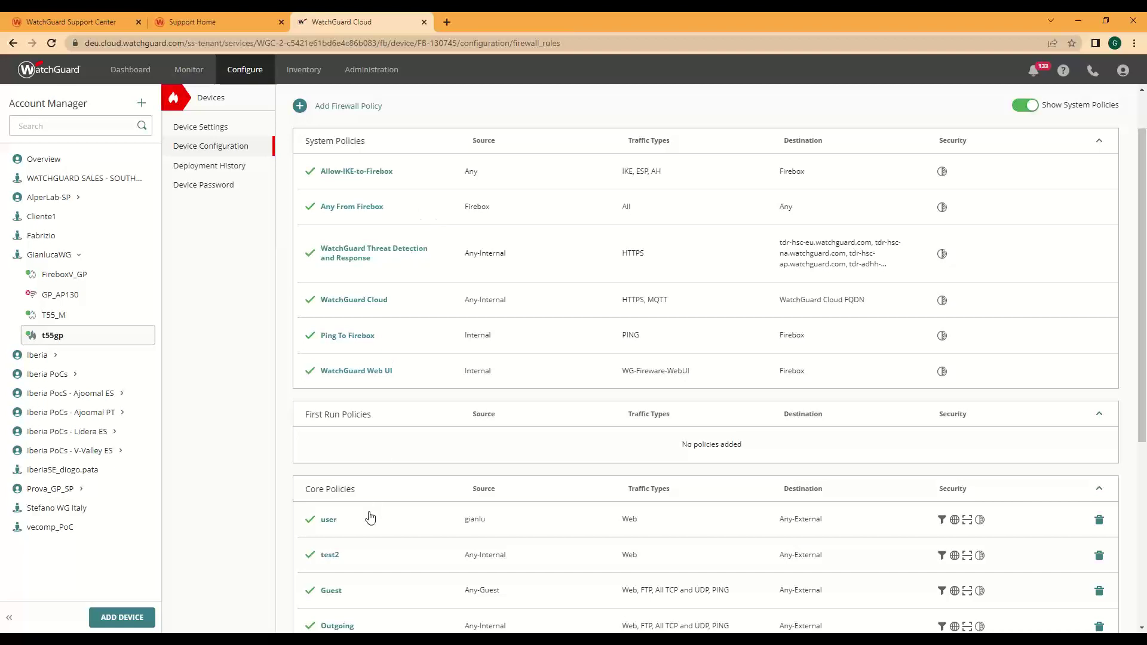
scroll(370, 518, down, 2)
scroll(388, 461, up, 3)
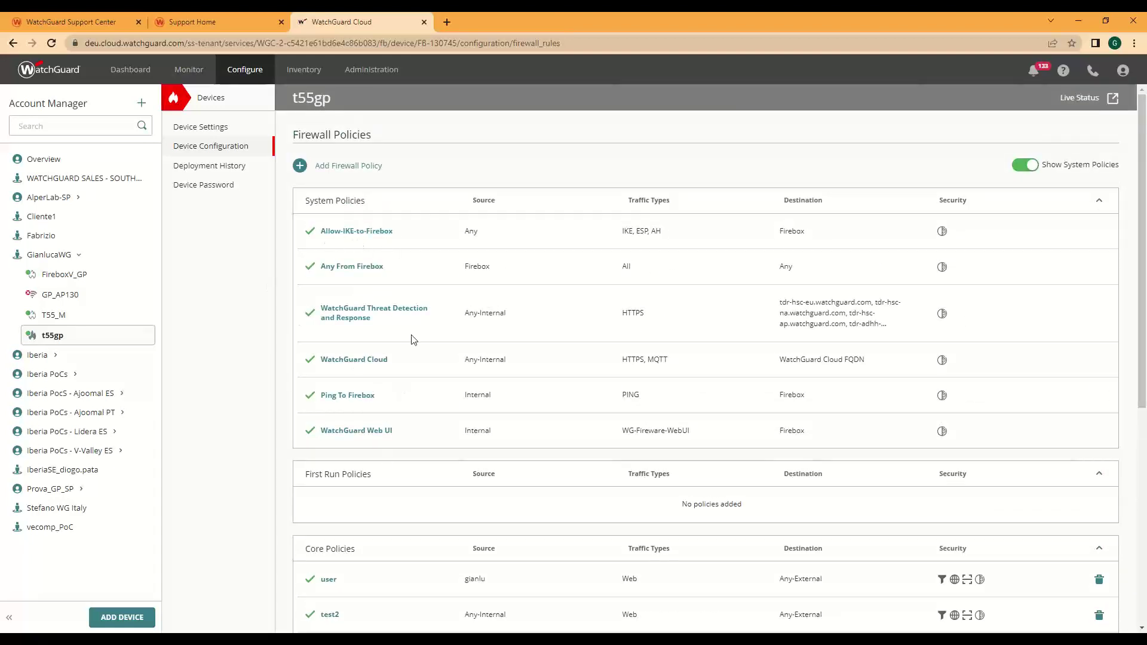
click(226, 154)
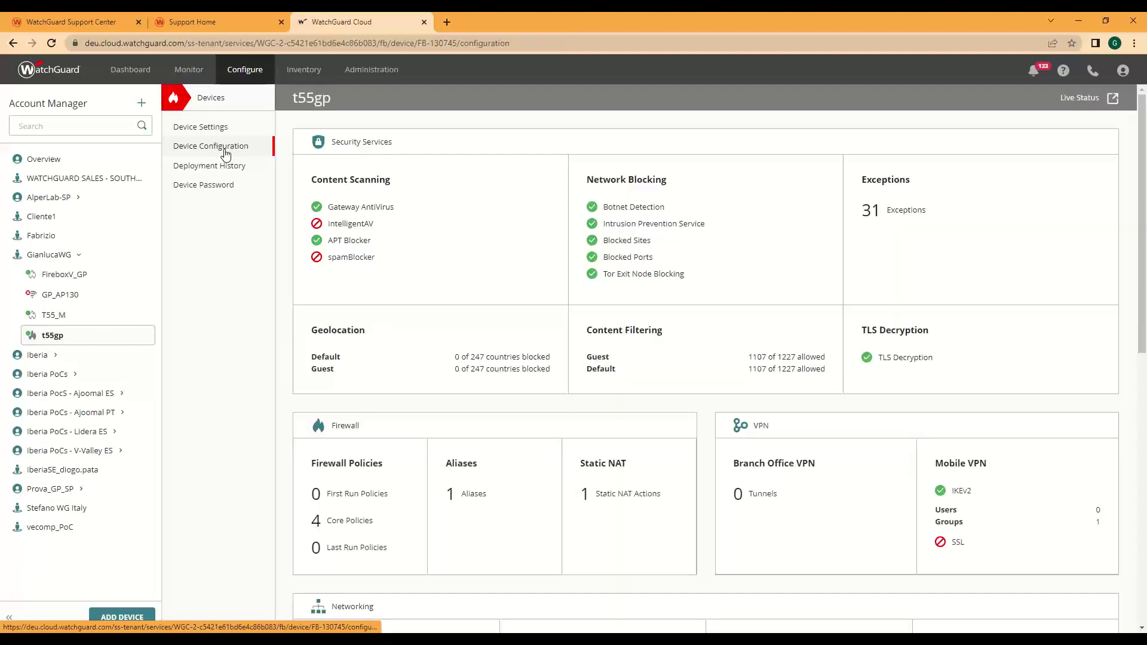
Review the aliases defined for the t55gp Firebox and return to the Device Configuration page.
click(462, 472)
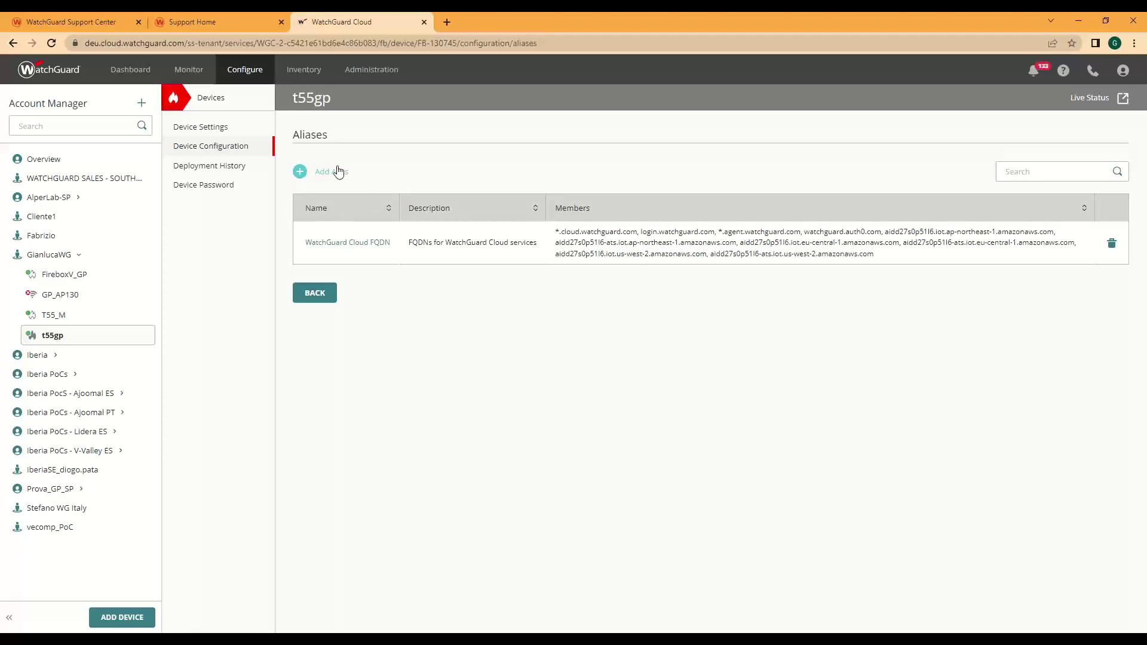
click(204, 156)
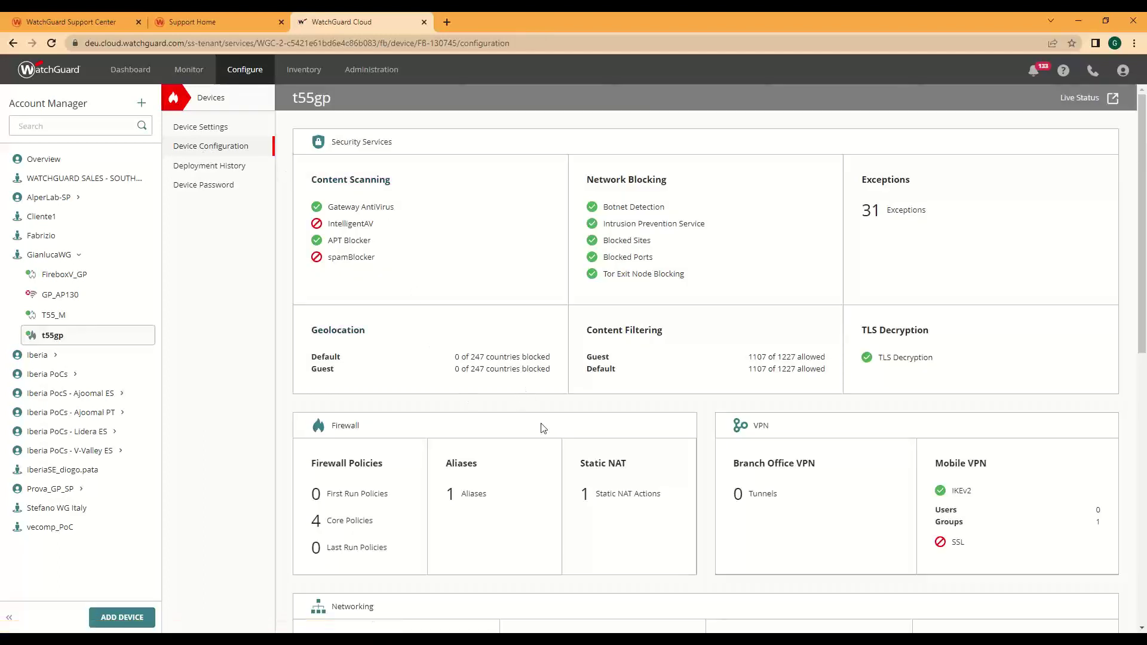
Start a Static NAT action with a rule for the External network, show the rule's advanced settings, and cancel back to Device Configuration.
click(612, 471)
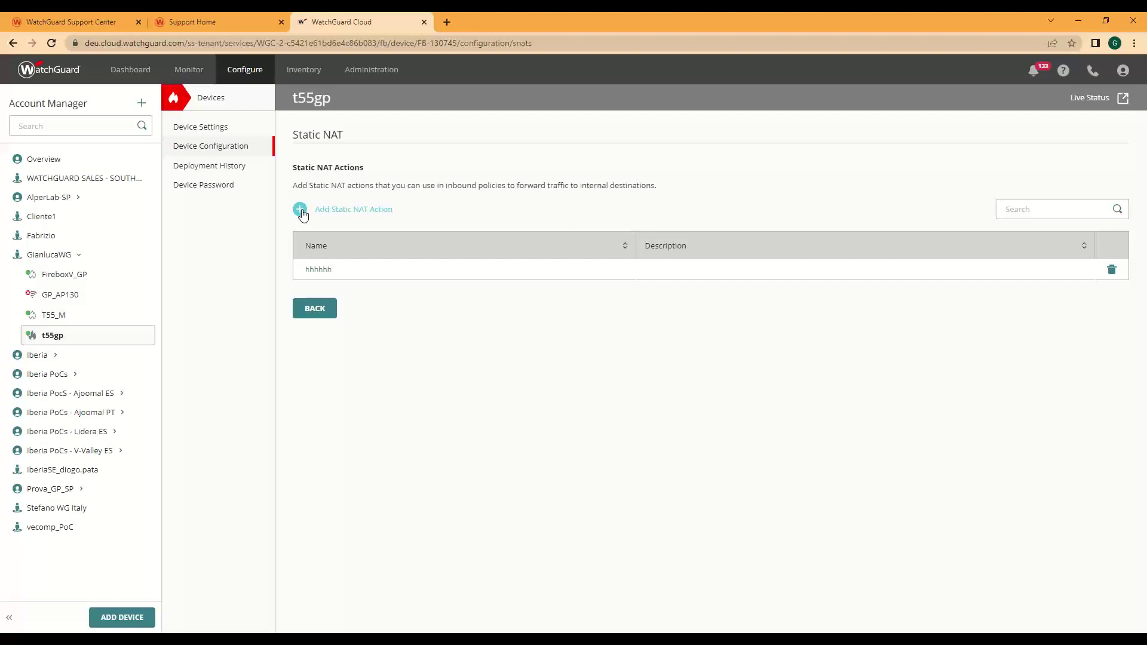
click(303, 214)
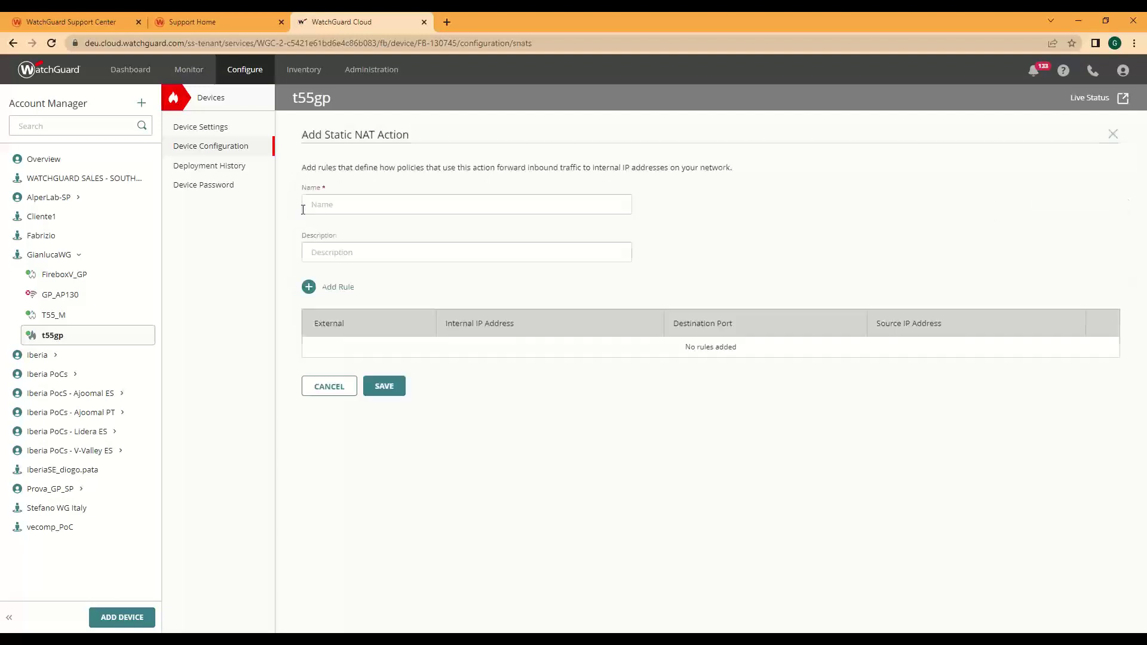
click(311, 291)
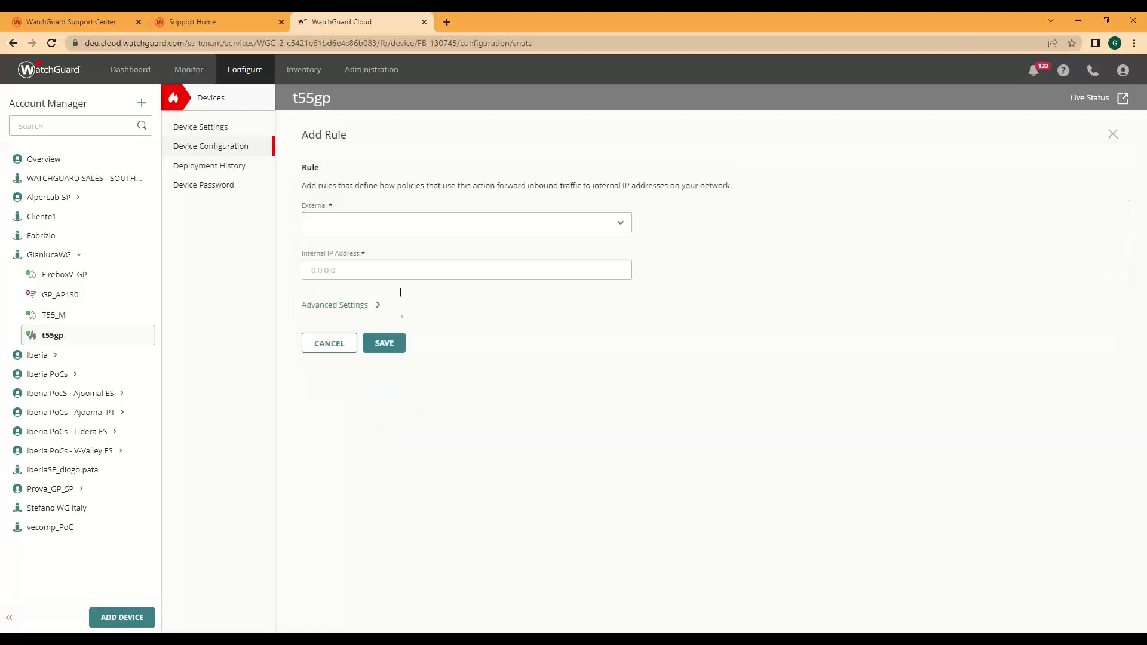
click(625, 229)
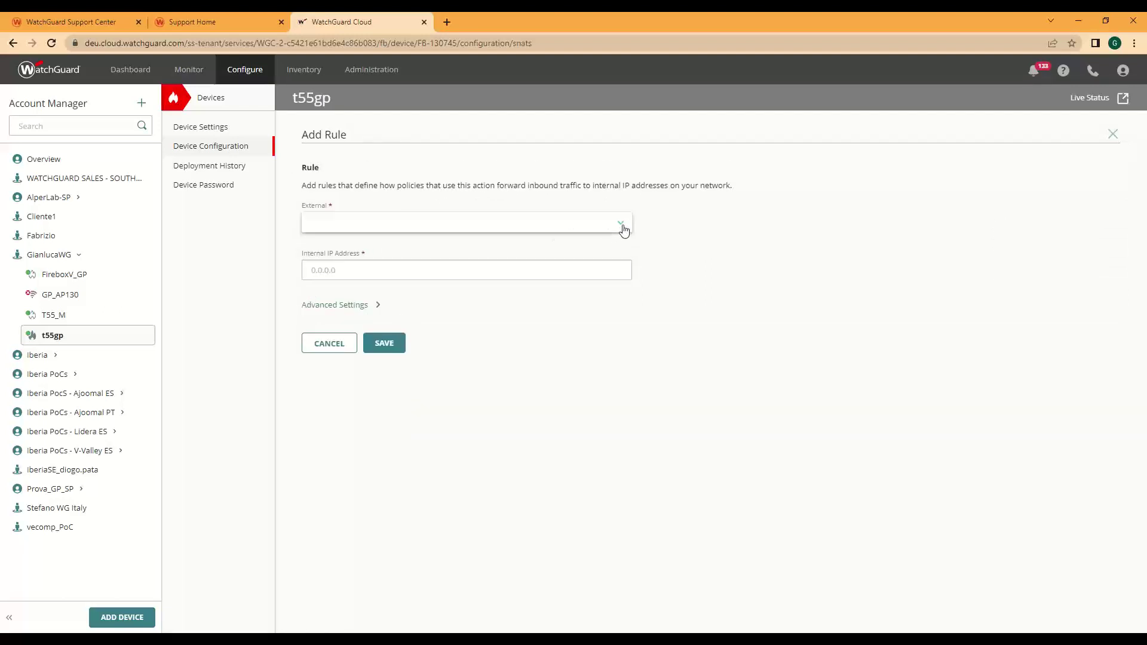
click(397, 268)
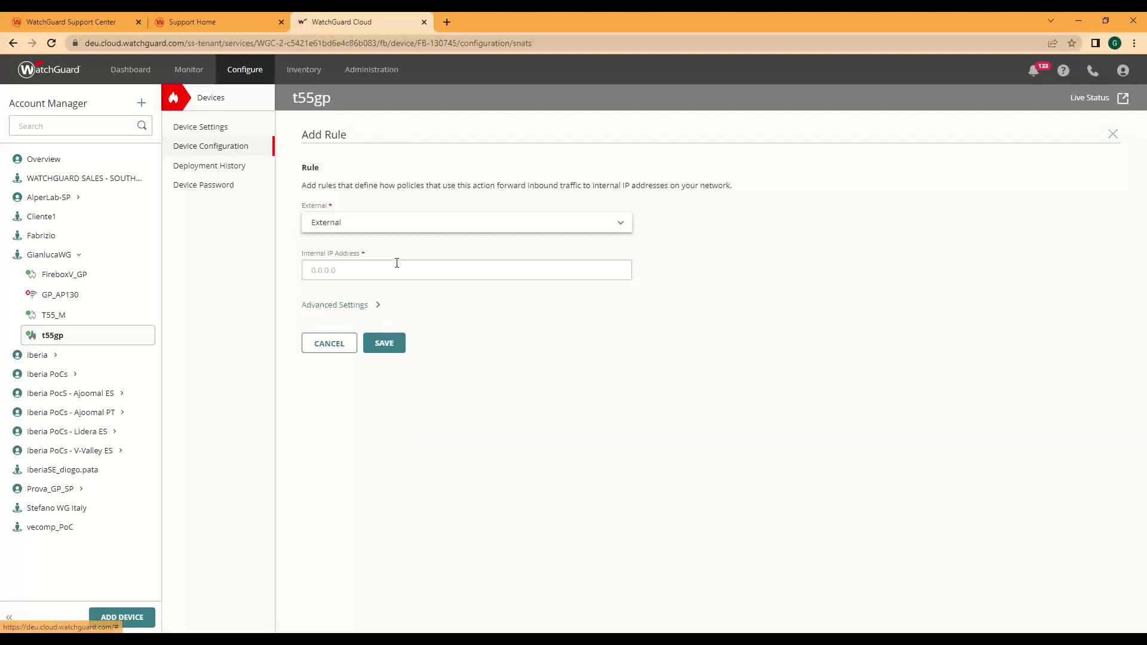
click(373, 308)
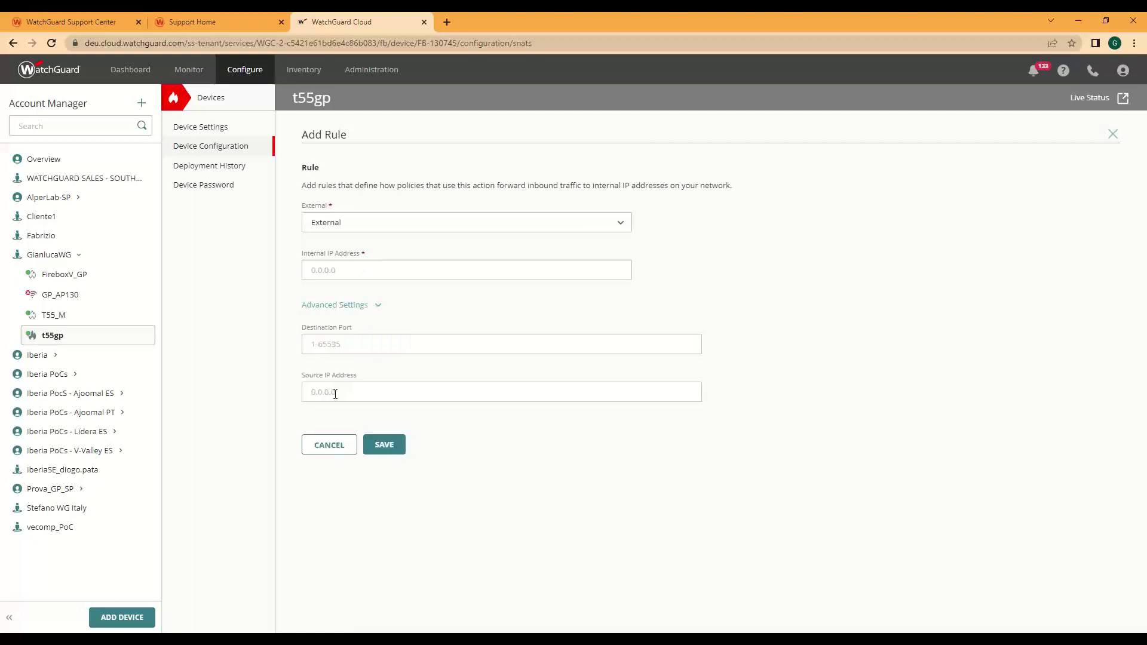
click(329, 453)
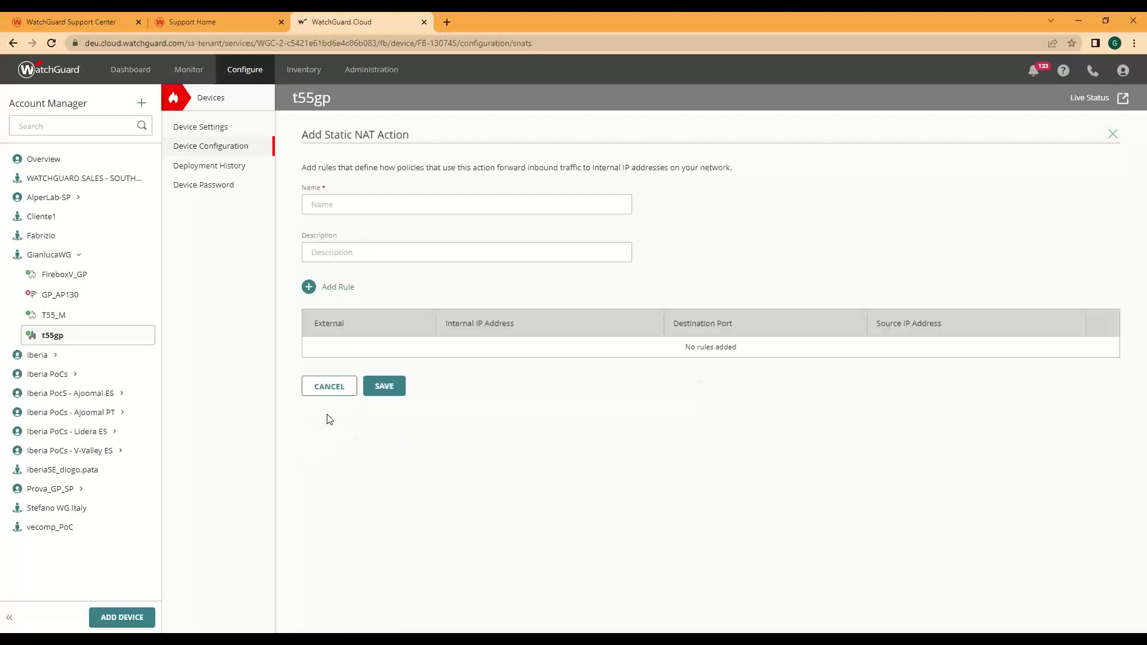
click(328, 389)
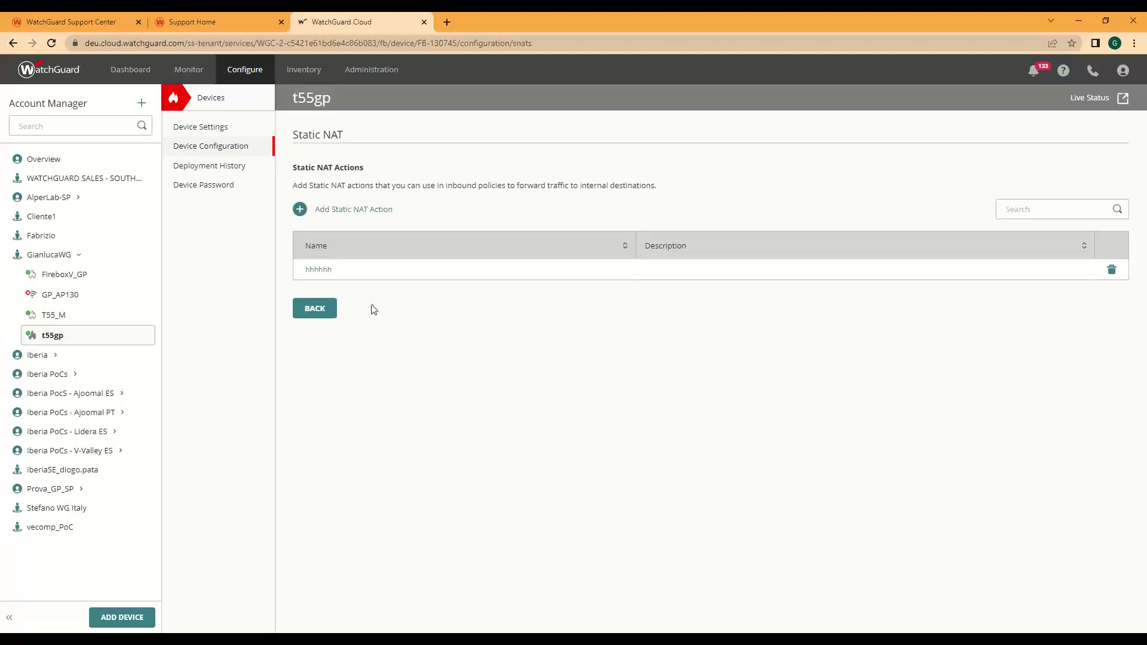
click(334, 313)
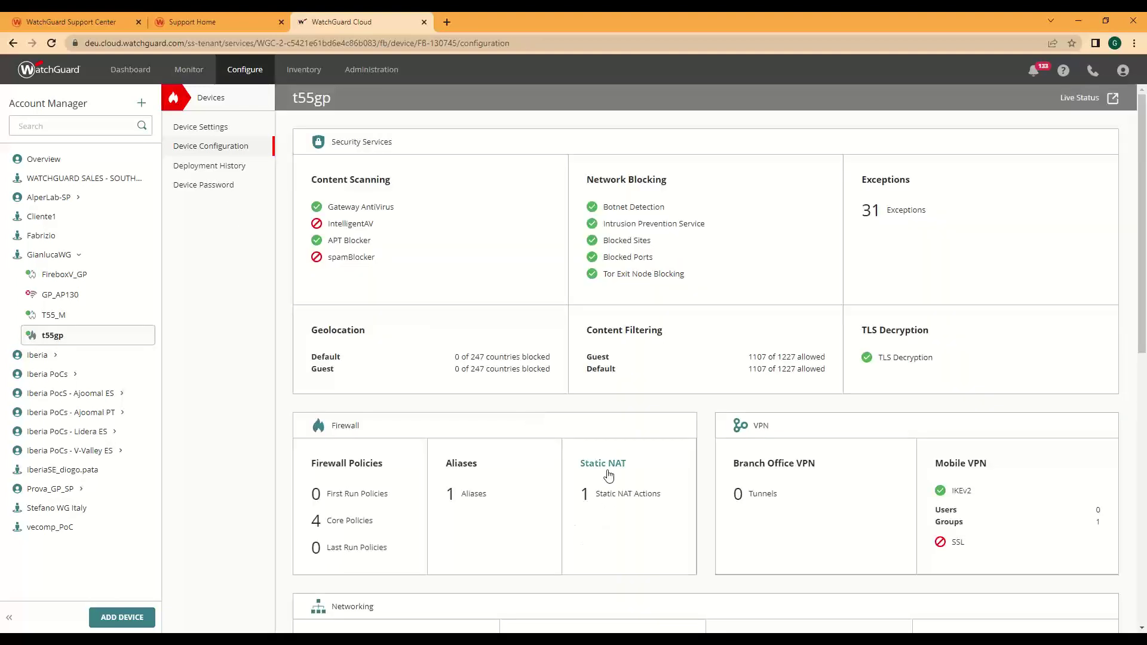
Switch to the WatchGuard Support Center article on Firebox configuration features and skim its supported, upcoming and unsupported feature sections.
scroll(600, 515, down, 2)
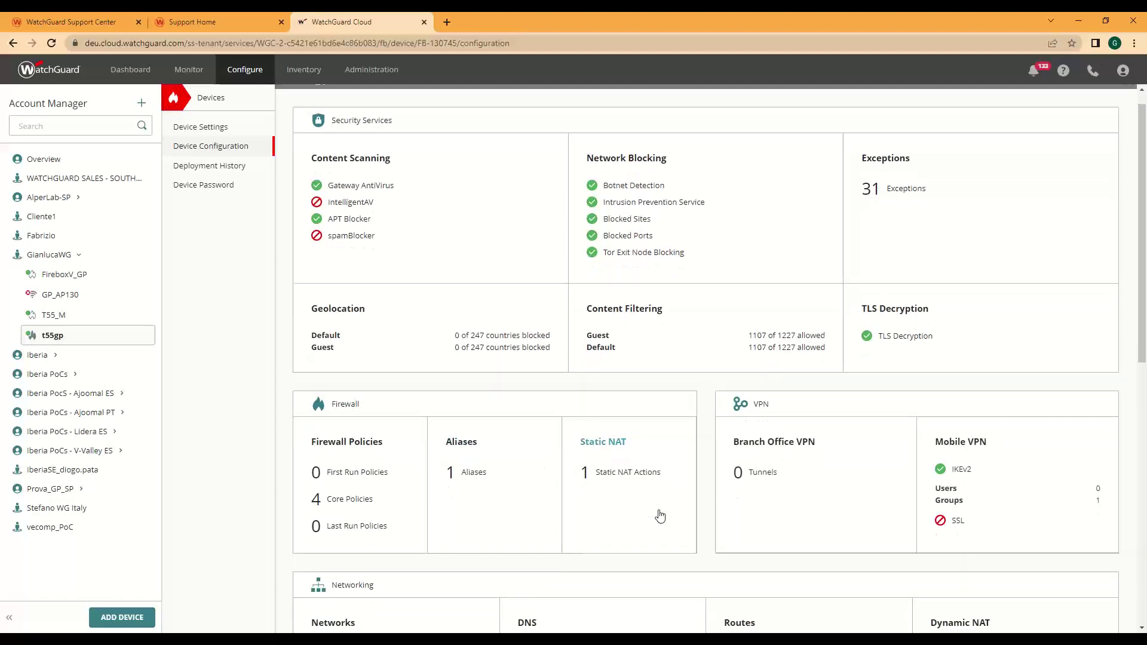
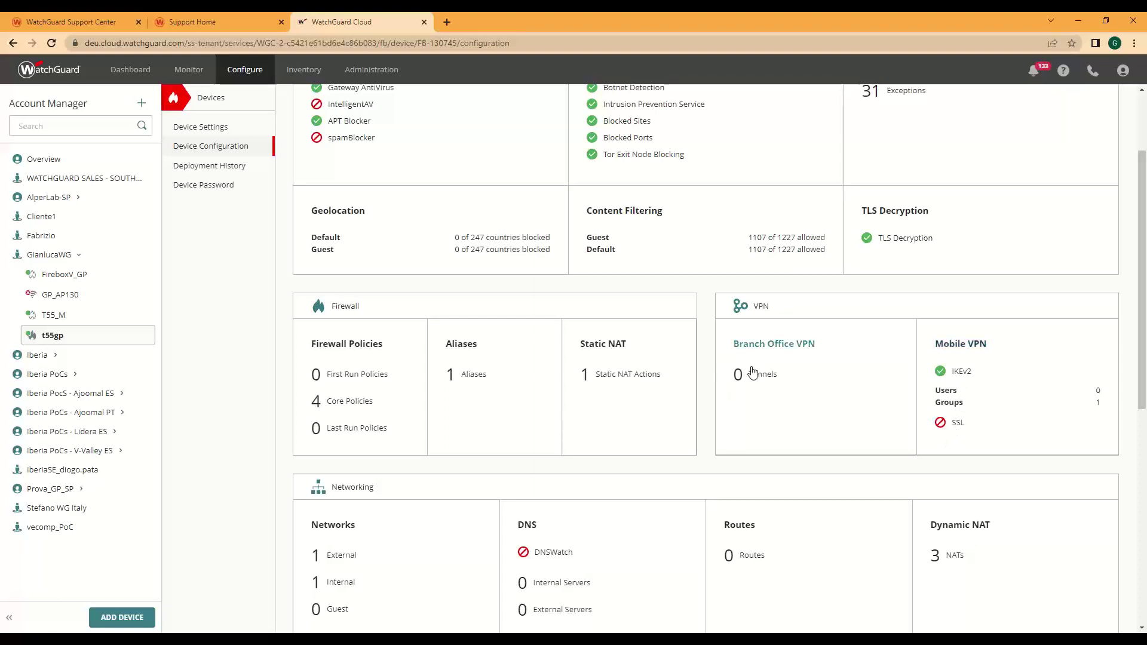
click(89, 22)
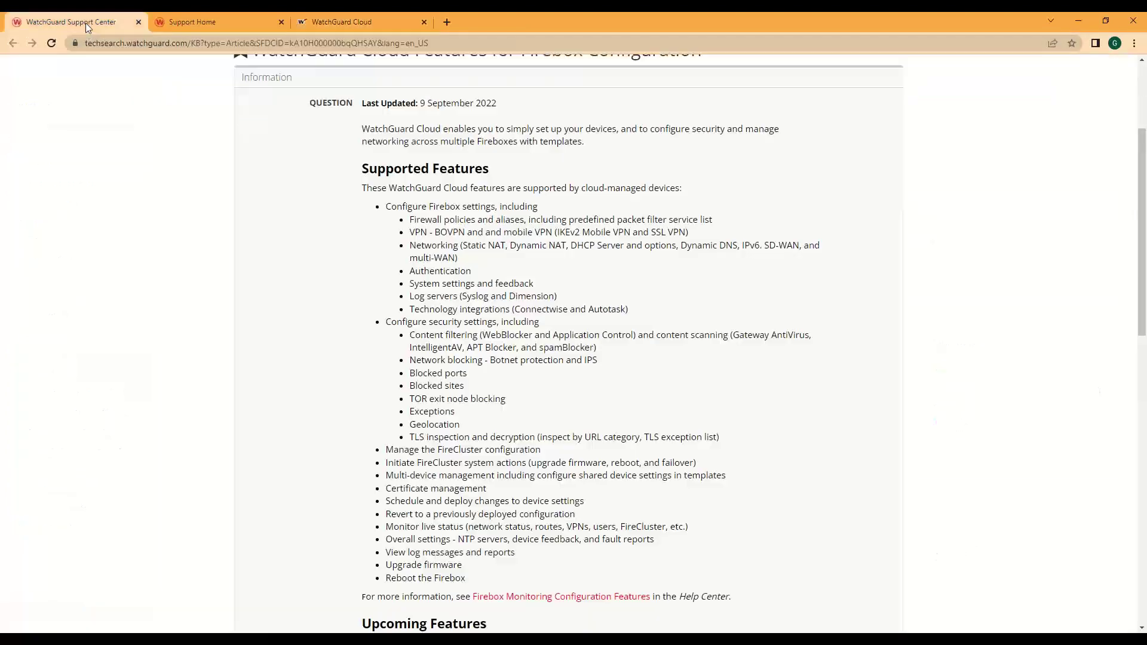
scroll(582, 409, down, 6)
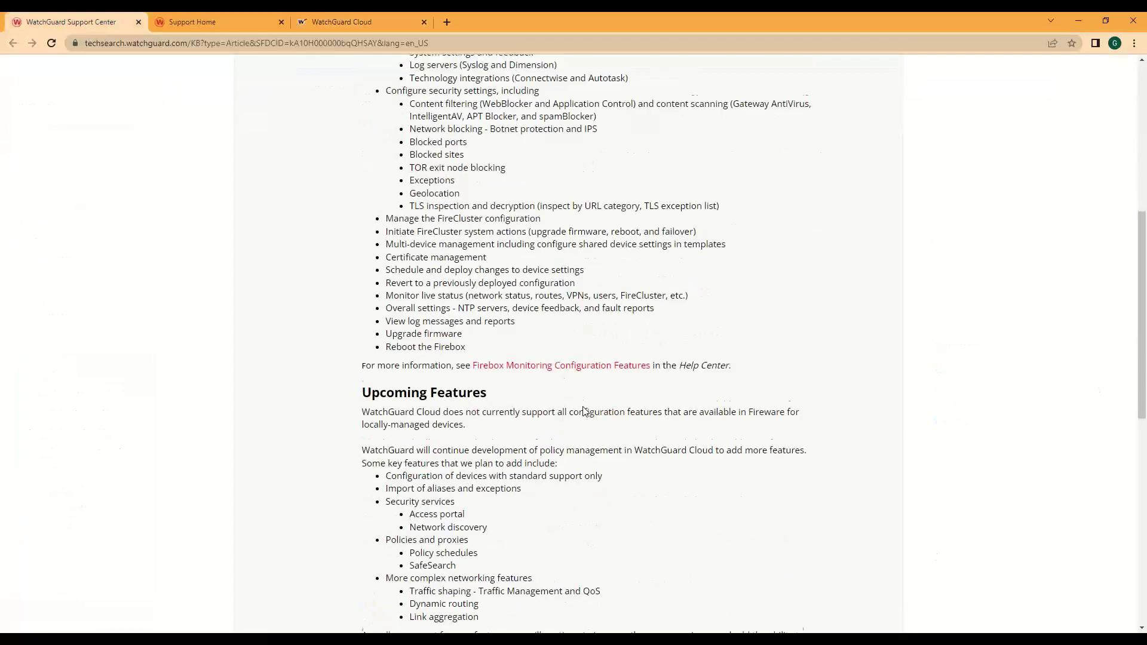
scroll(523, 325, down, 3)
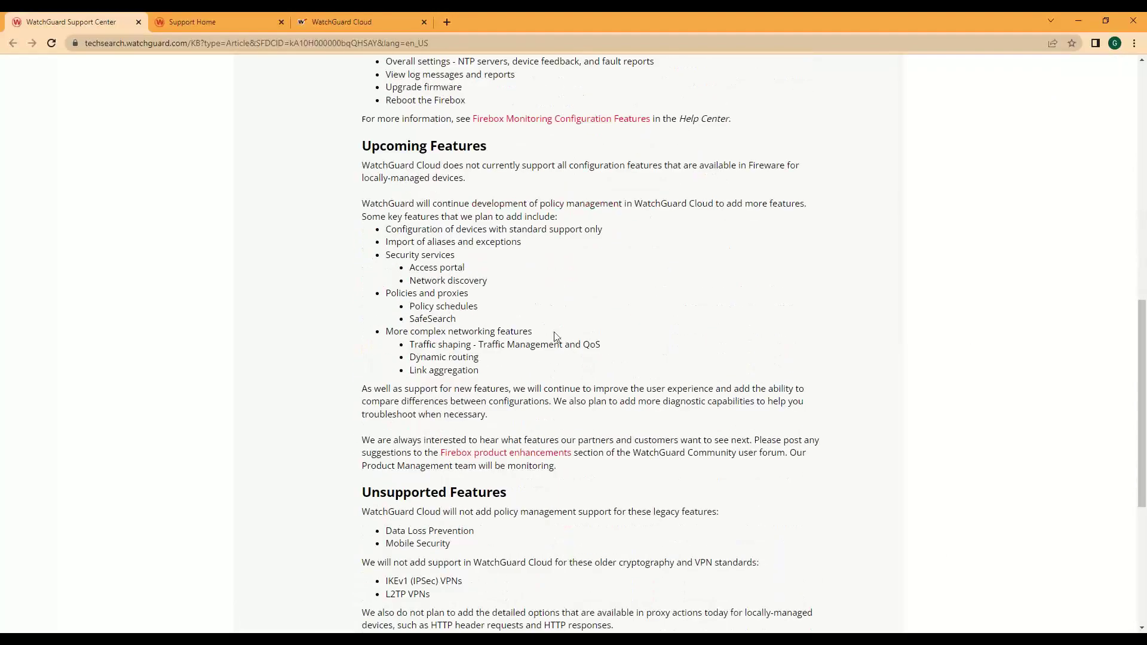
scroll(565, 337, down, 1)
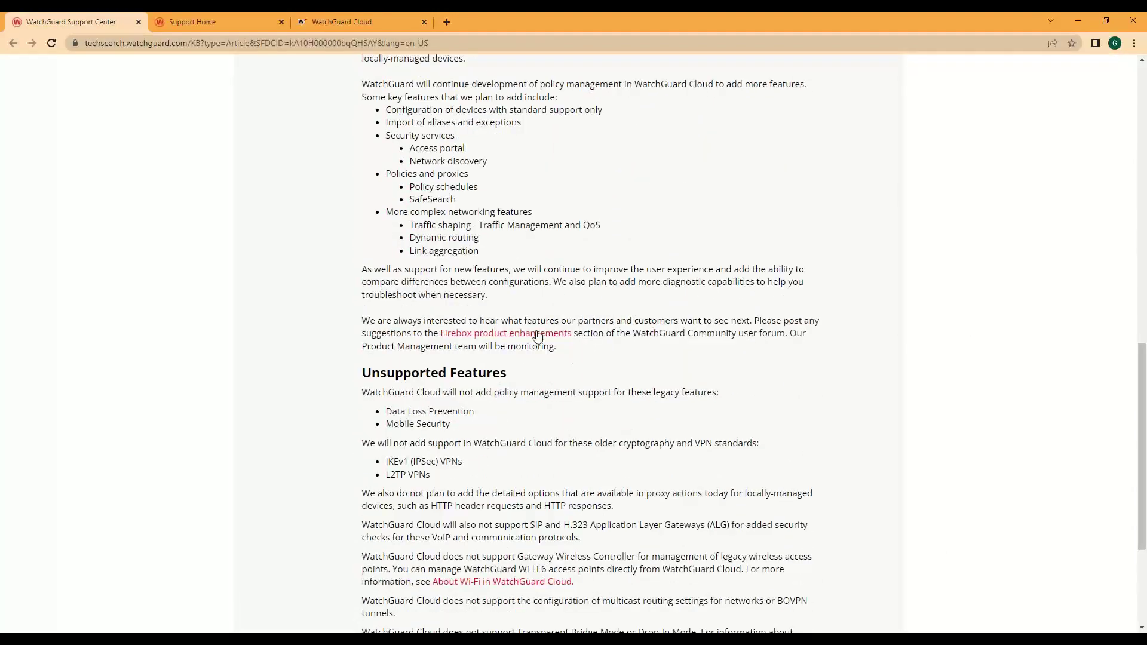
scroll(573, 343, up, 11)
scroll(585, 347, up, 2)
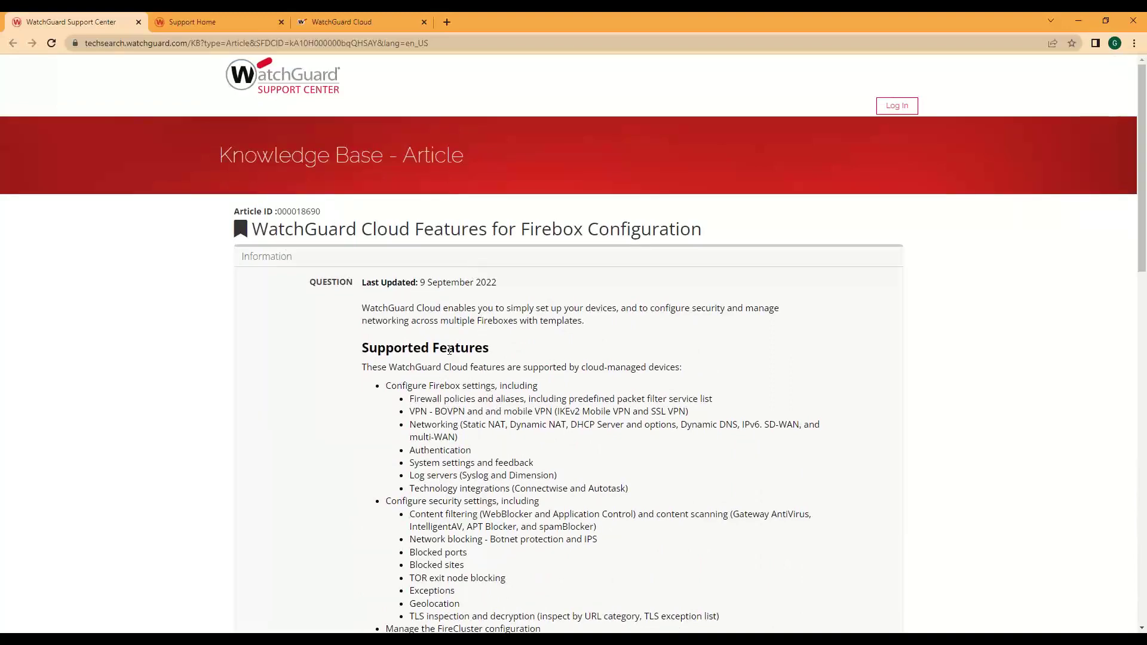
Read through to the article's Unsupported Features, highlighting the HTTP responses text and the "Bridge Mode or Drop-In Mode" text.
scroll(488, 392, down, 3)
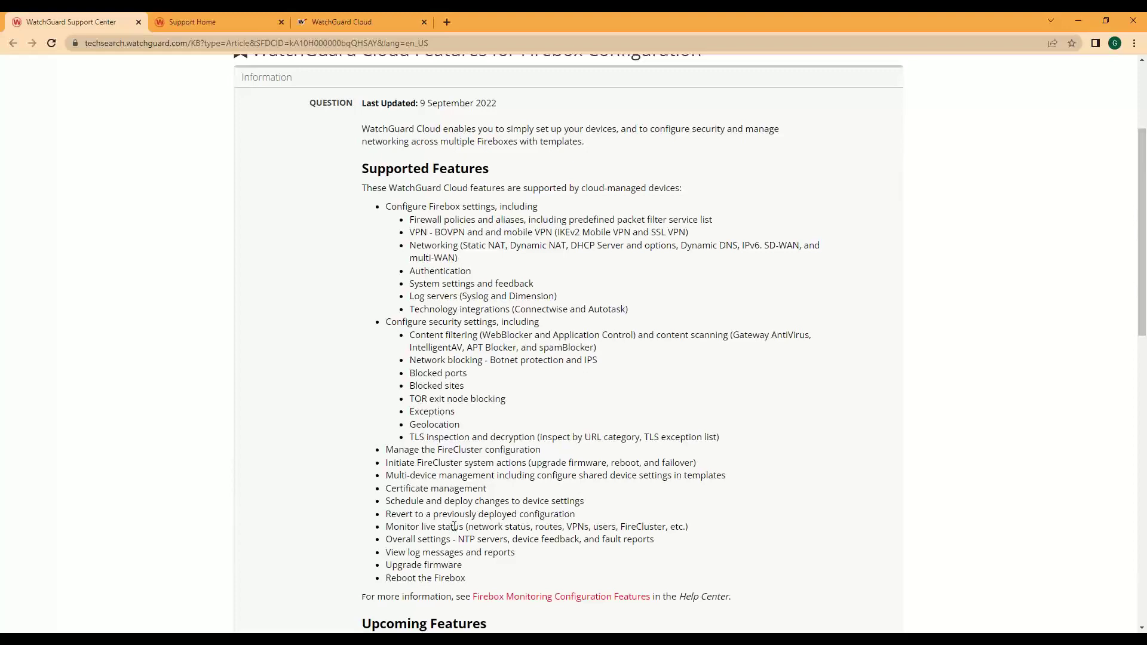
scroll(449, 526, down, 4)
scroll(437, 392, down, 2)
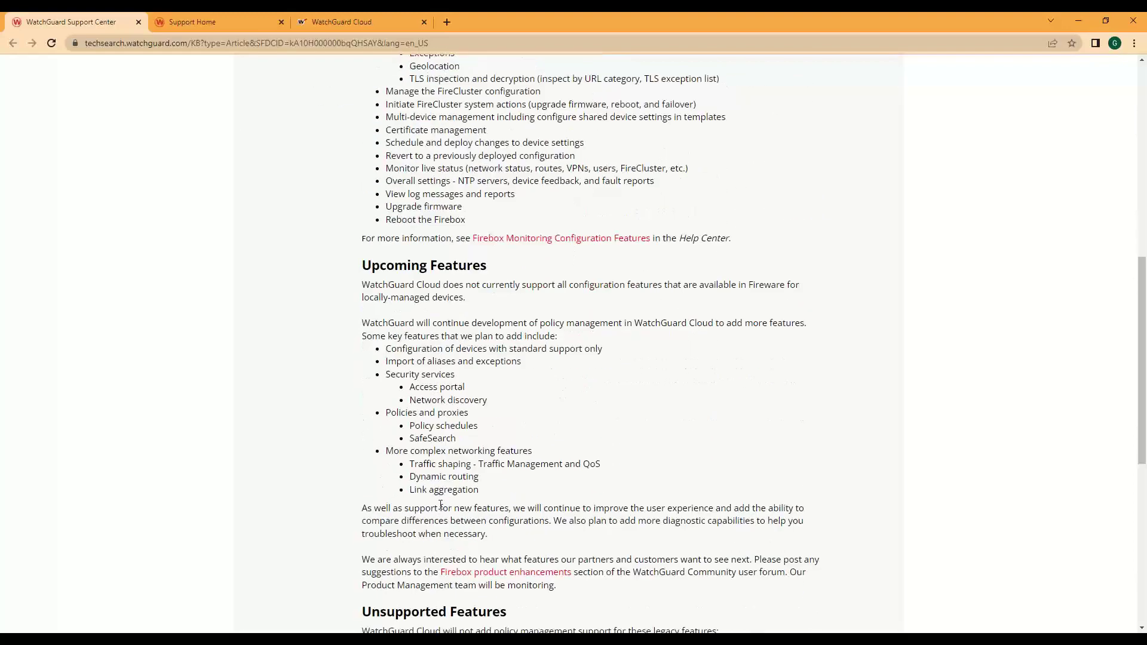
scroll(455, 392, down, 4)
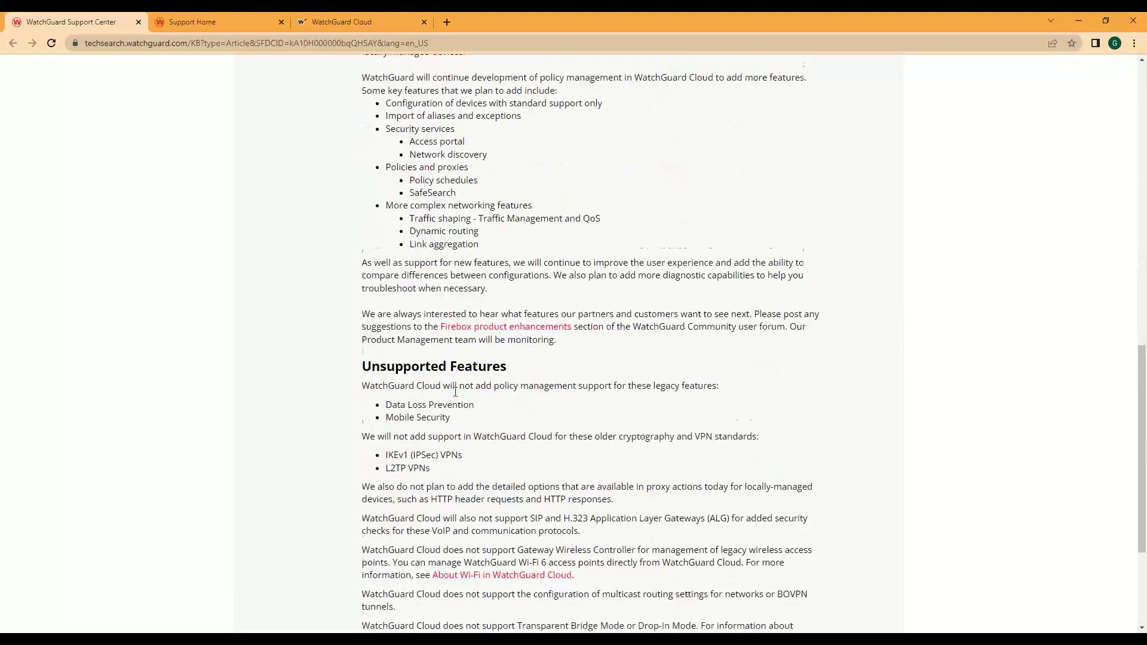
scroll(455, 392, down, 2)
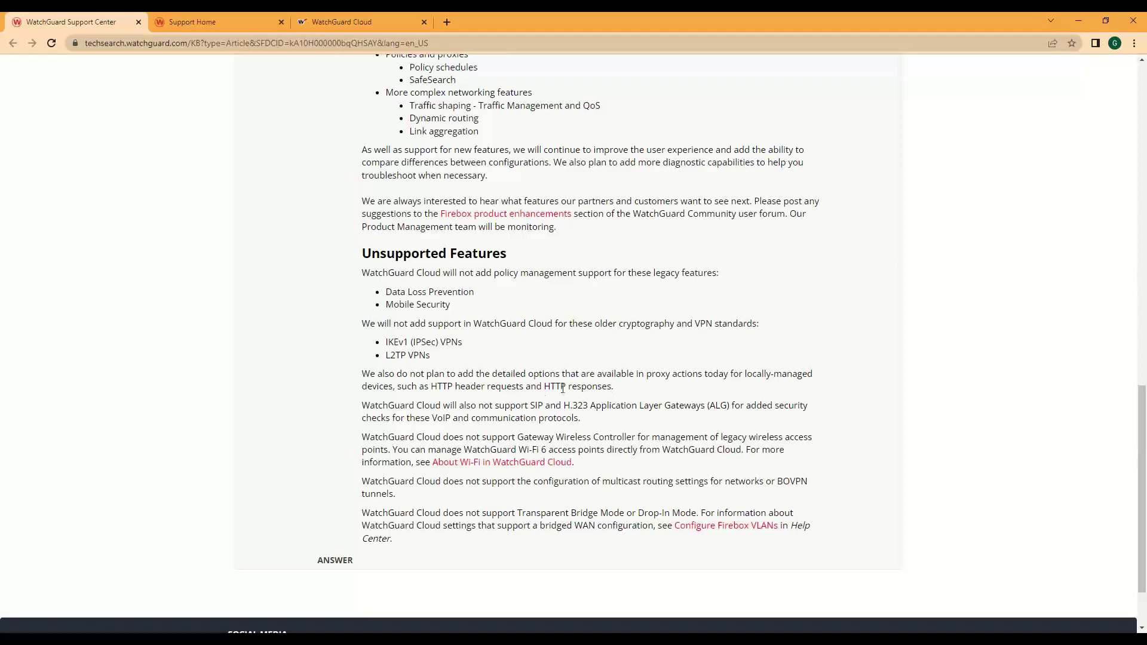
drag(536, 387, 612, 386)
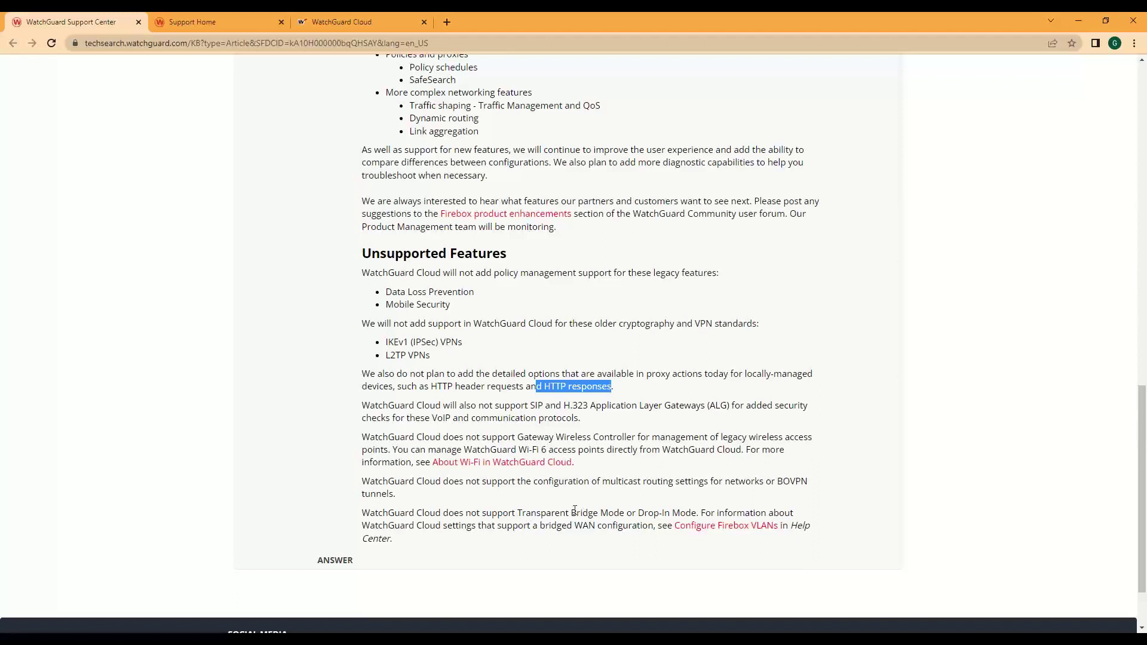
drag(572, 512, 701, 513)
Review Upcoming Features, highlighting configuration of devices with standard support only, traffic shaping, and dynamic routing with link aggregation.
scroll(638, 406, up, 2)
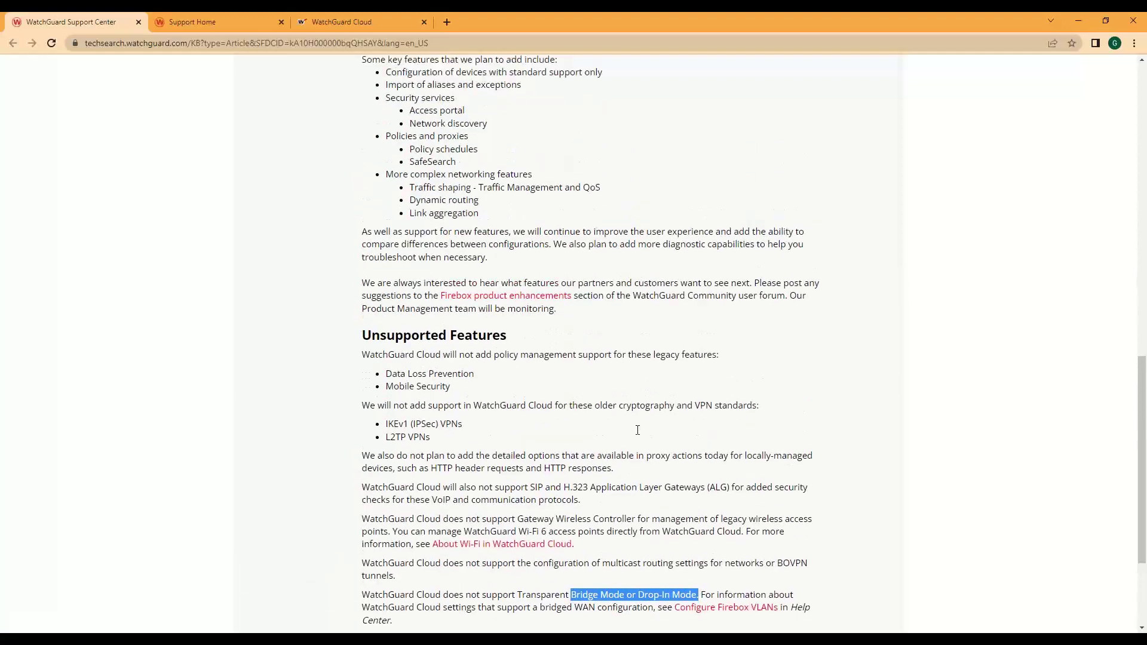
scroll(634, 395, up, 1)
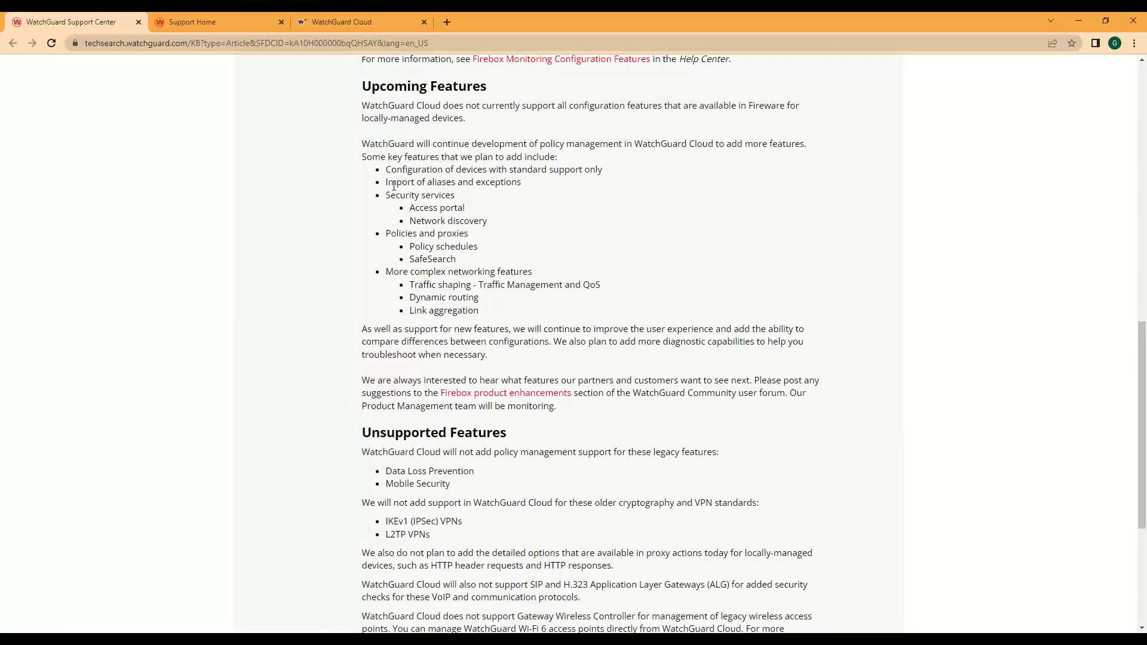
drag(386, 169, 610, 175)
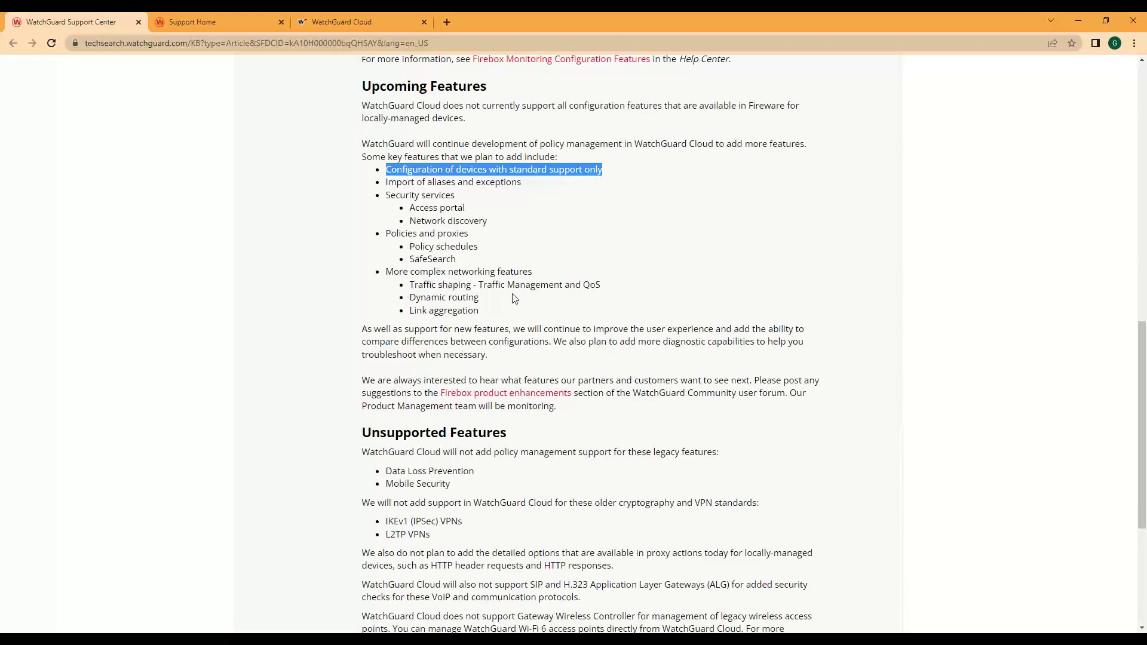
drag(411, 285, 600, 284)
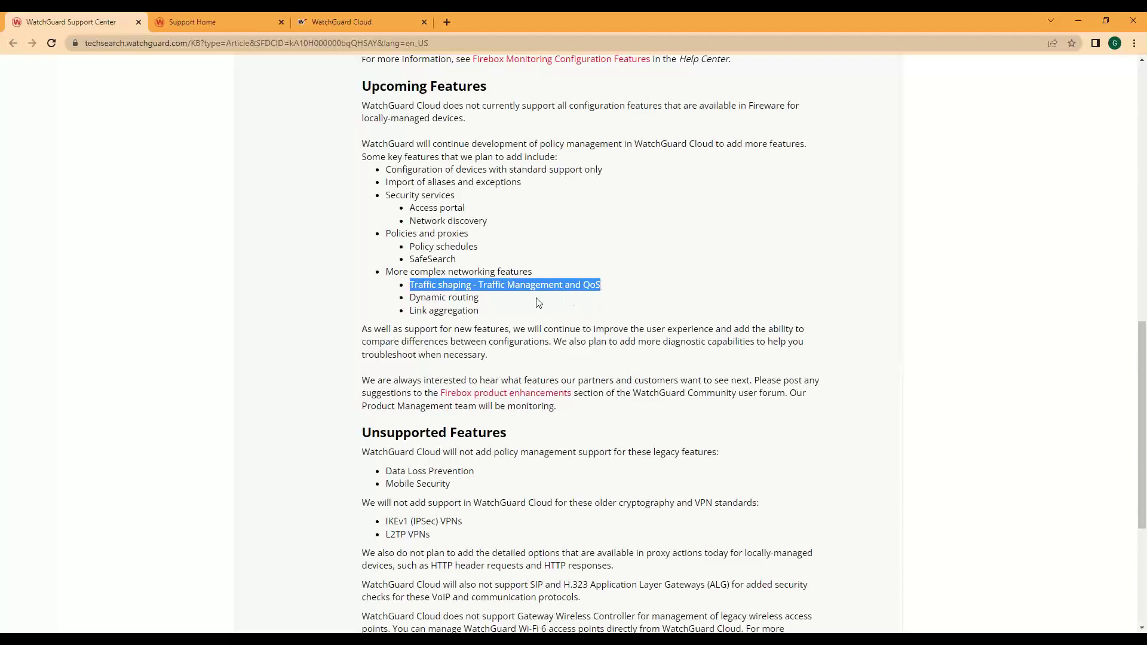
drag(481, 313, 408, 305)
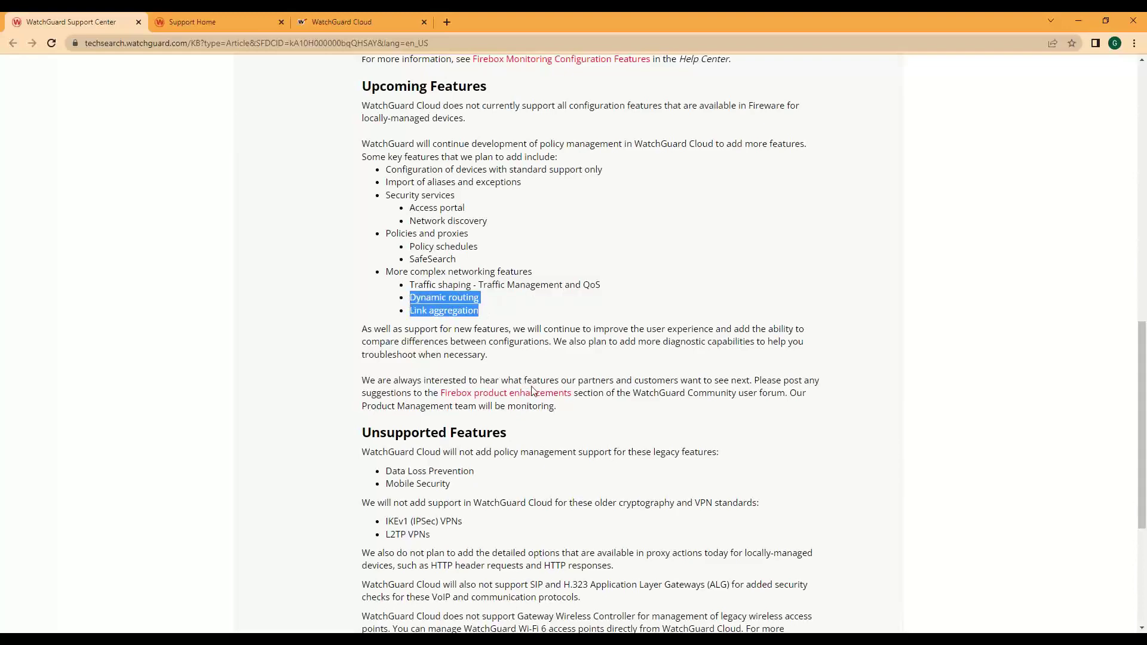
scroll(532, 390, up, 6)
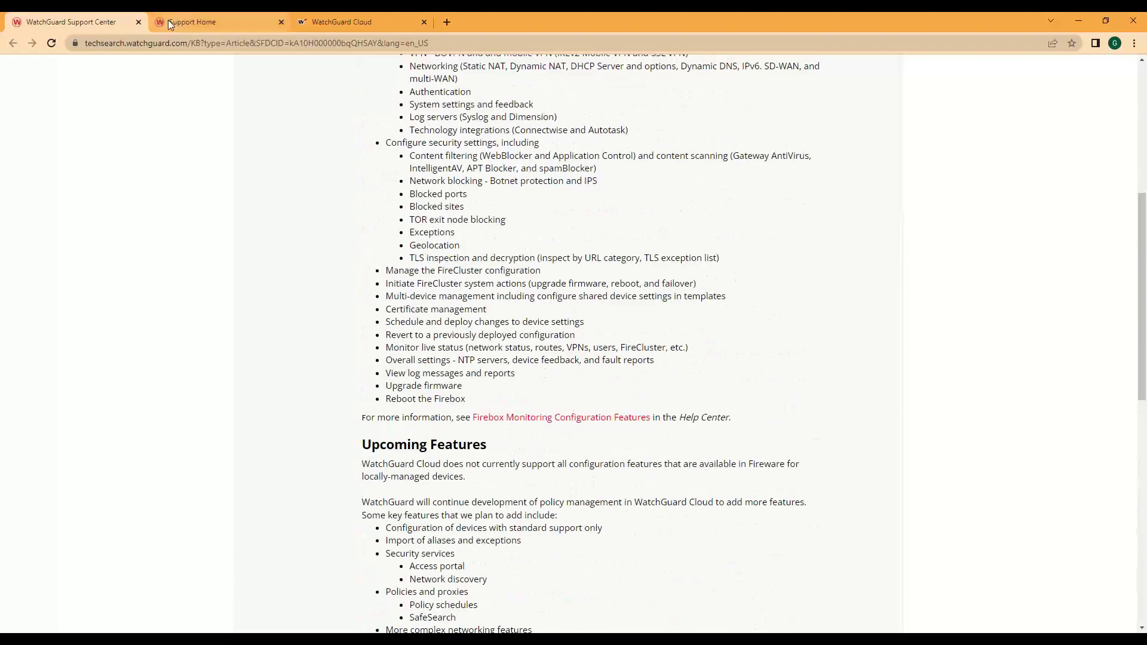
Back in WatchGuard Cloud, start a BOVPN to a locally-managed Firebox or third-party VPN endpoint, and leave it unsaved for Device Configuration.
click(349, 24)
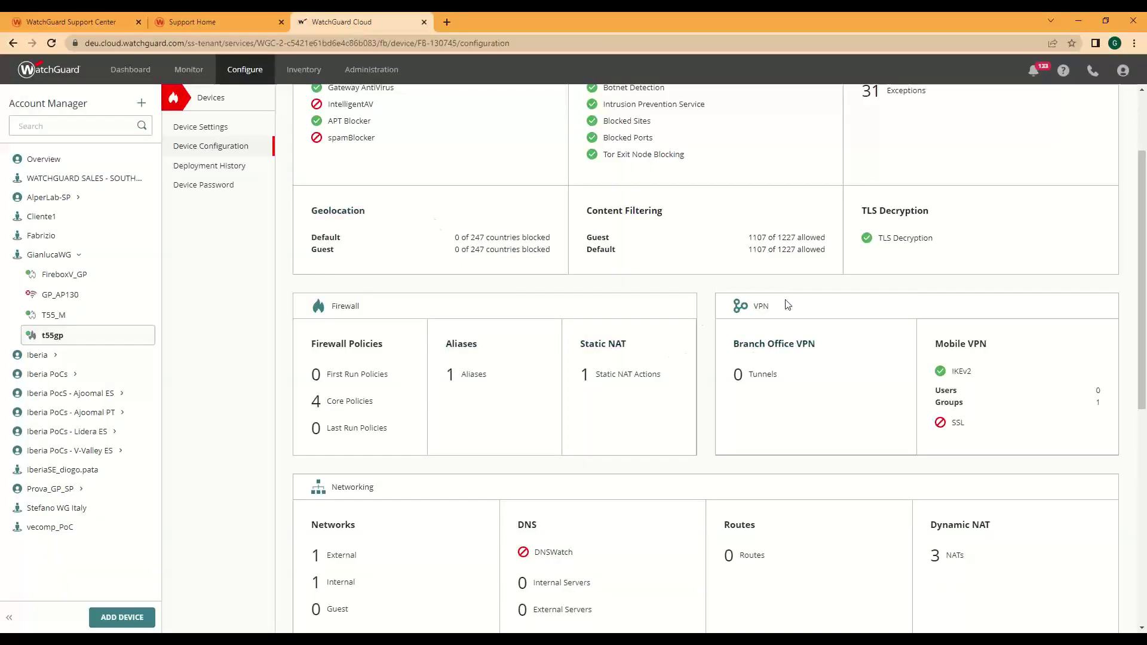
click(790, 345)
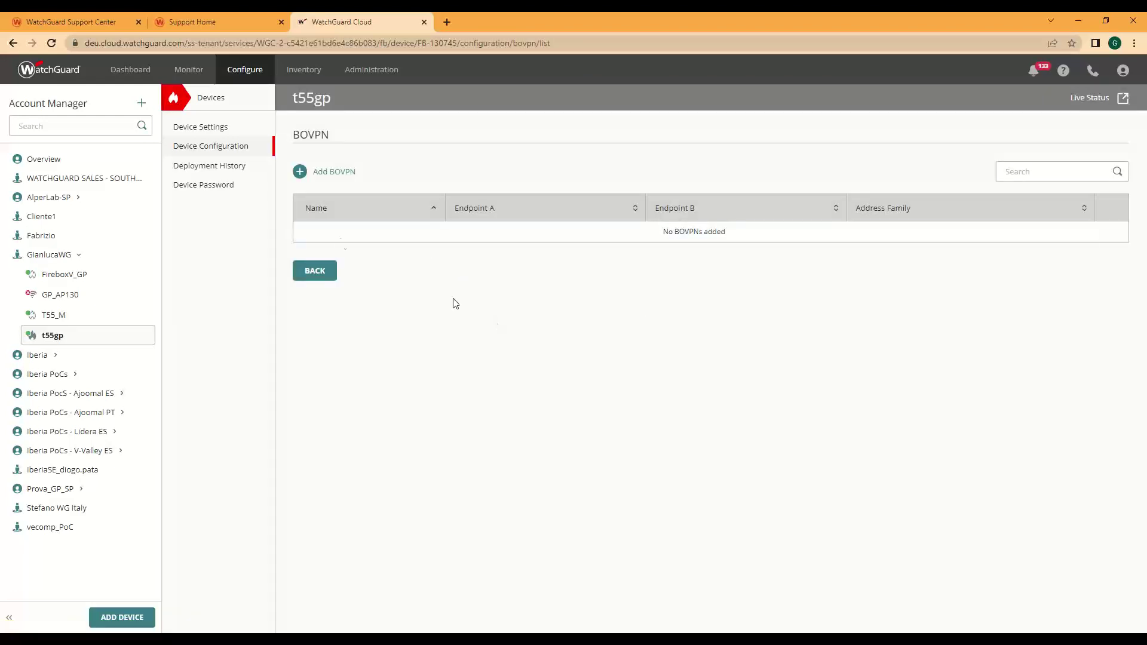
click(300, 172)
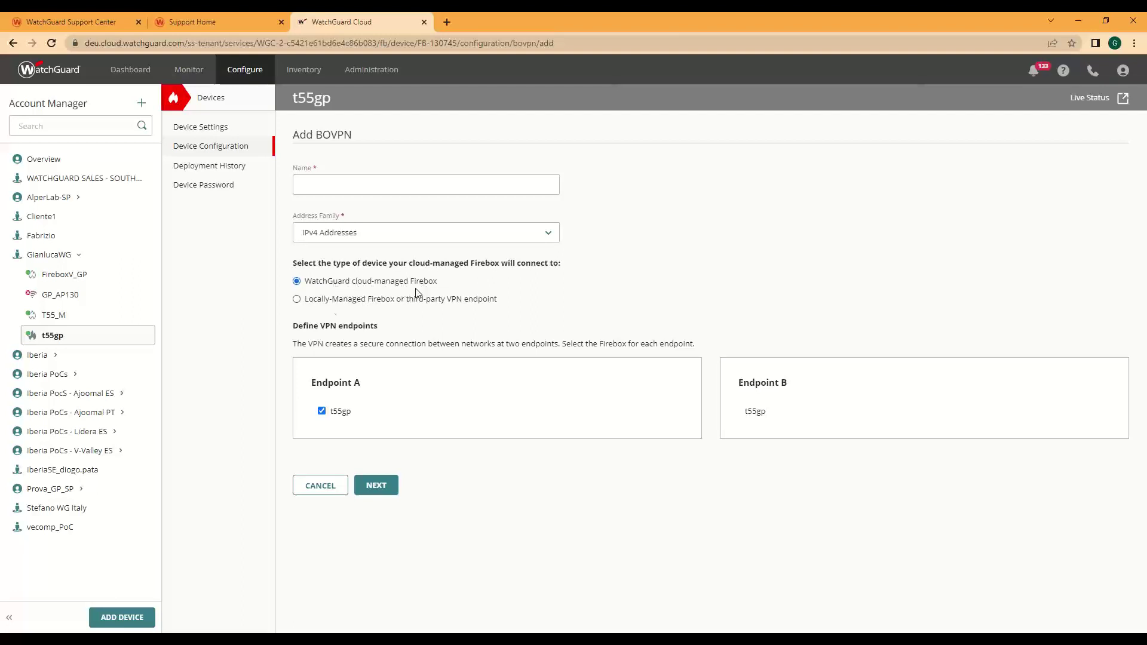
click(297, 300)
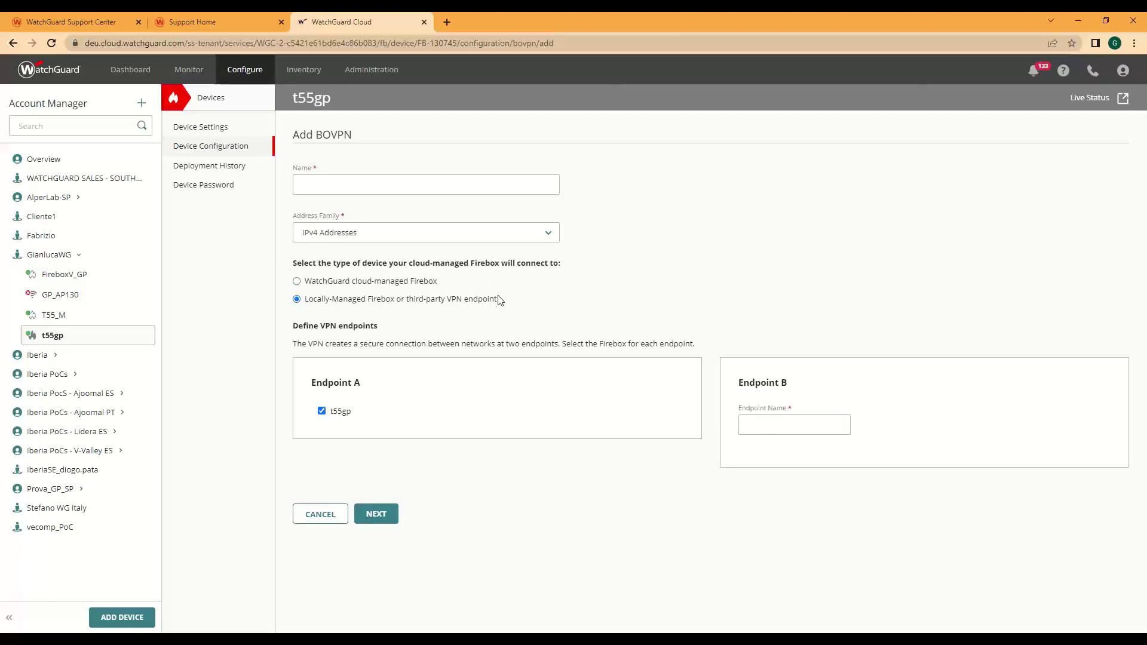
drag(422, 305, 503, 305)
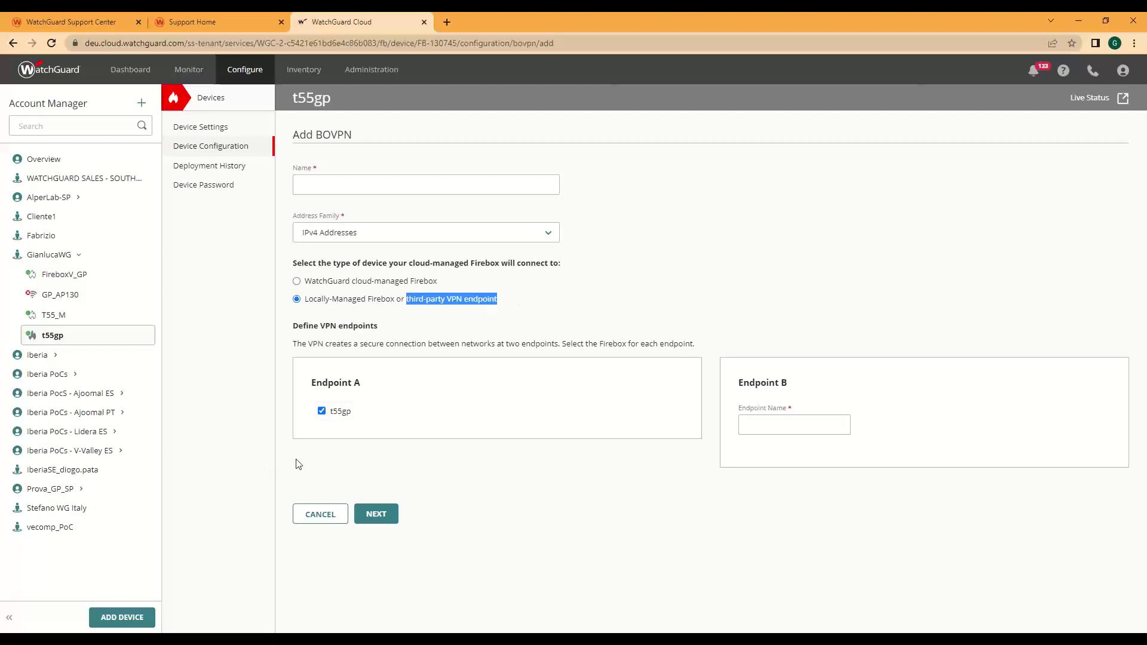
click(212, 148)
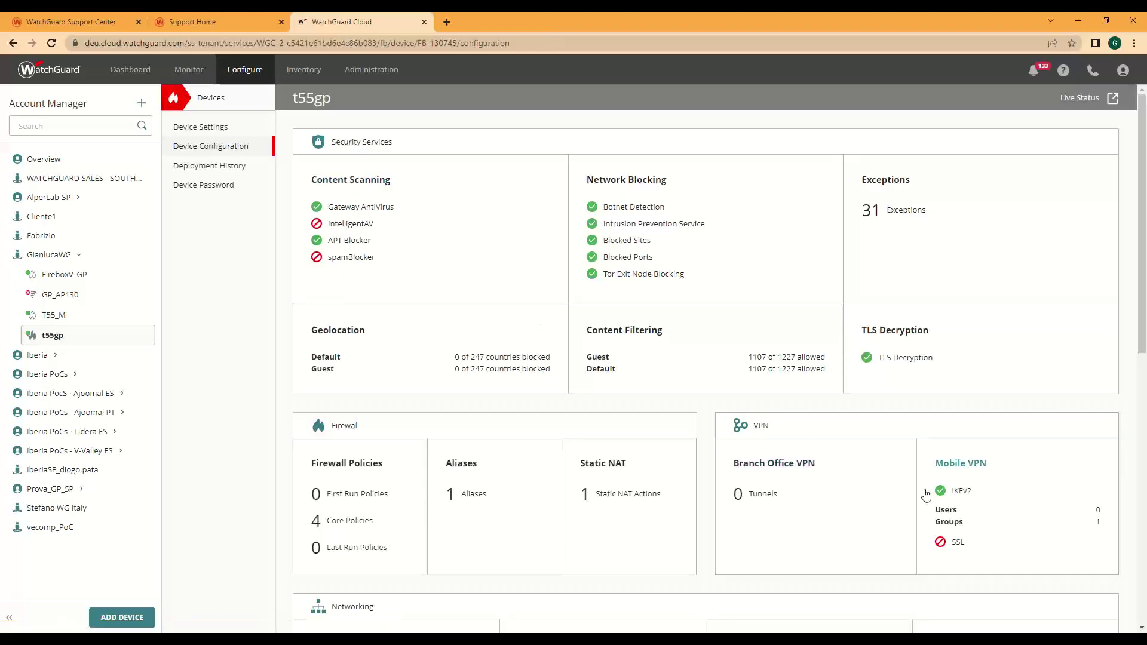
View the Mobile VPN with IKEv2 settings of t55gp and return to Device Configuration.
click(965, 496)
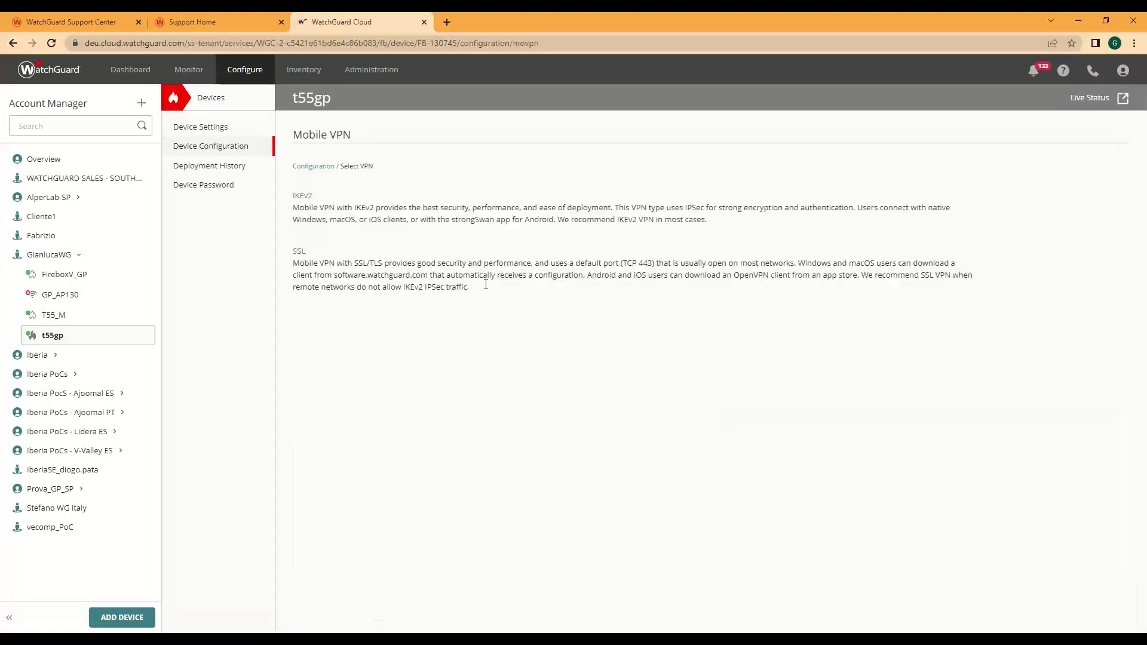
click(303, 199)
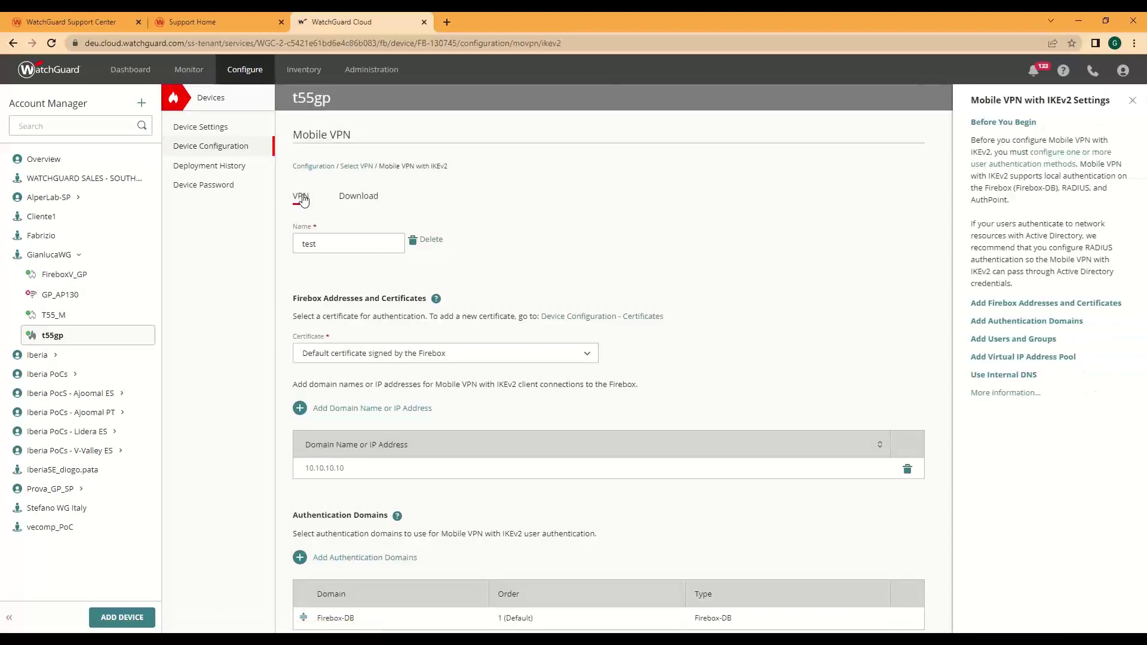
click(221, 148)
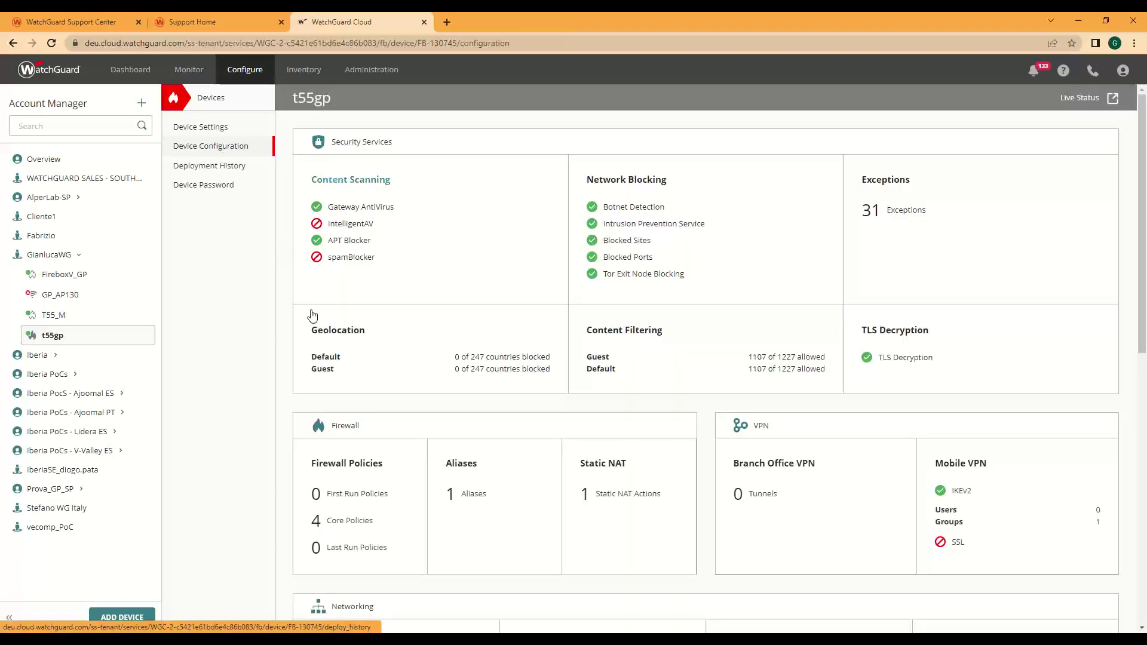
Review the Mobile VPN with SSL settings through to the virtual IP address pool, and return to Device Configuration.
click(956, 549)
click(298, 252)
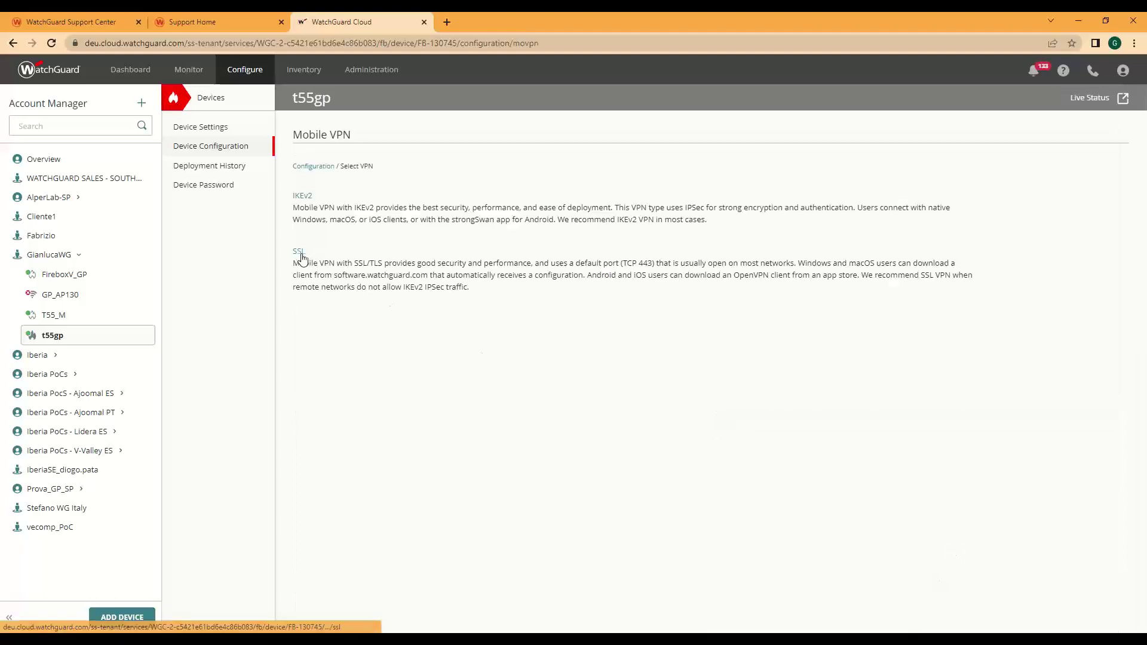
scroll(651, 472, down, 5)
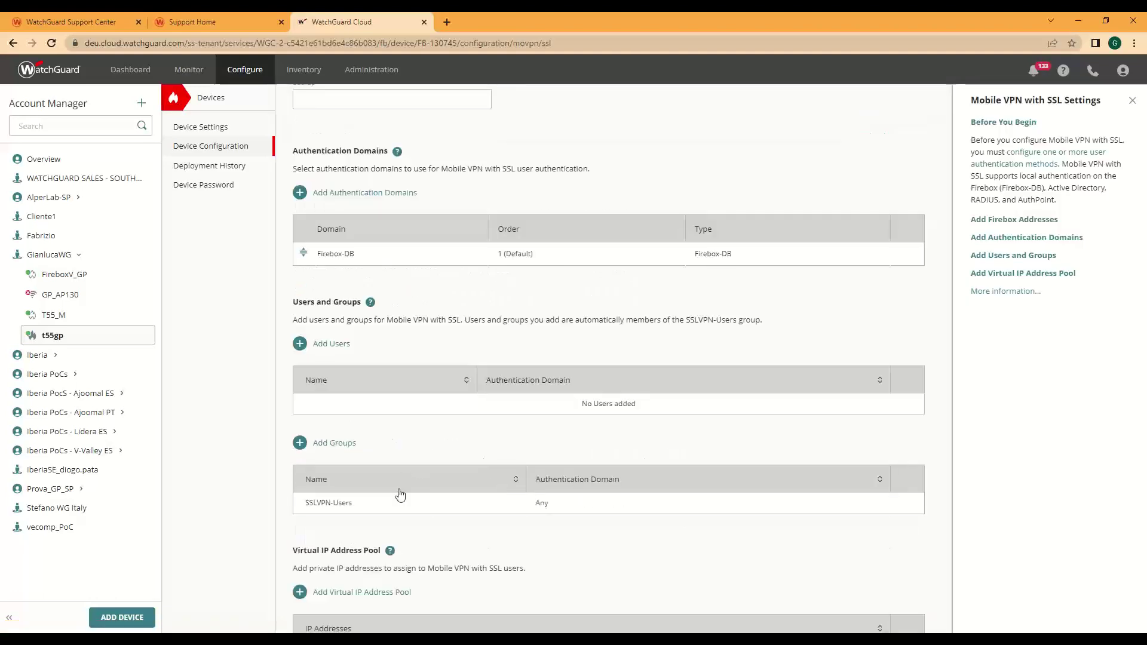
scroll(430, 505, down, 2)
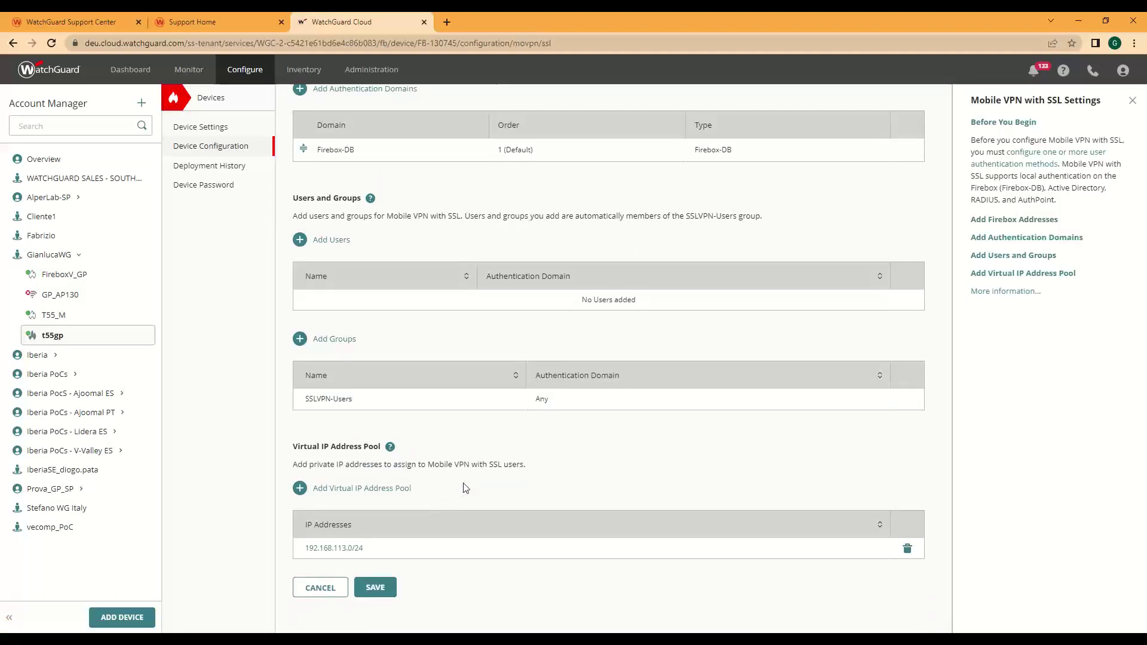
scroll(469, 485, up, 7)
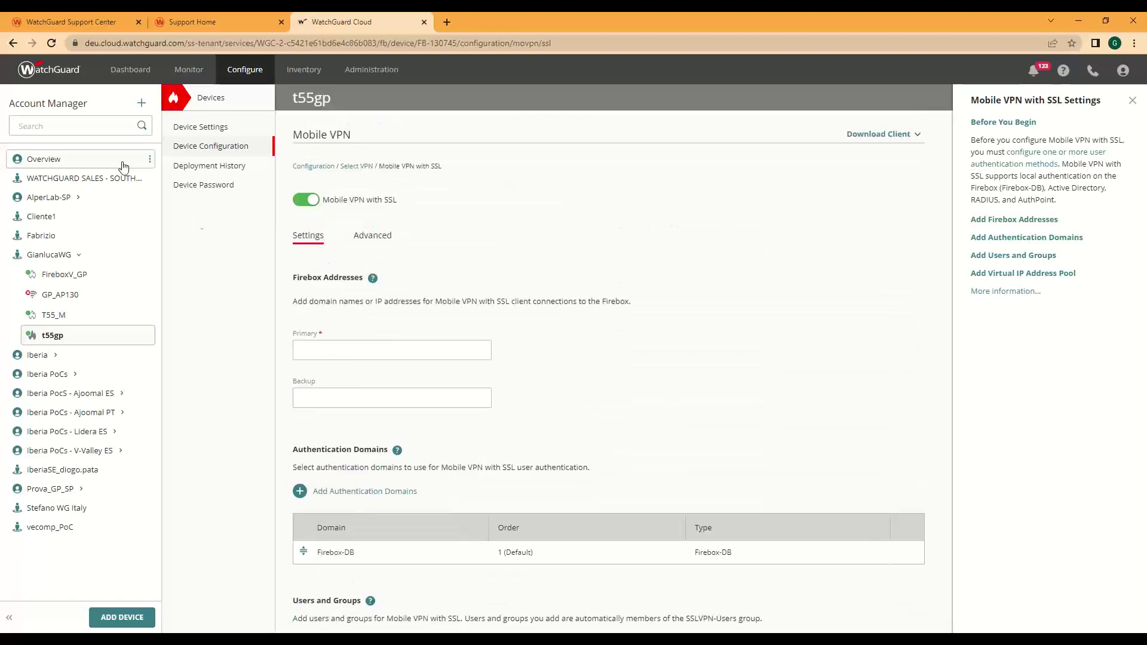
click(189, 149)
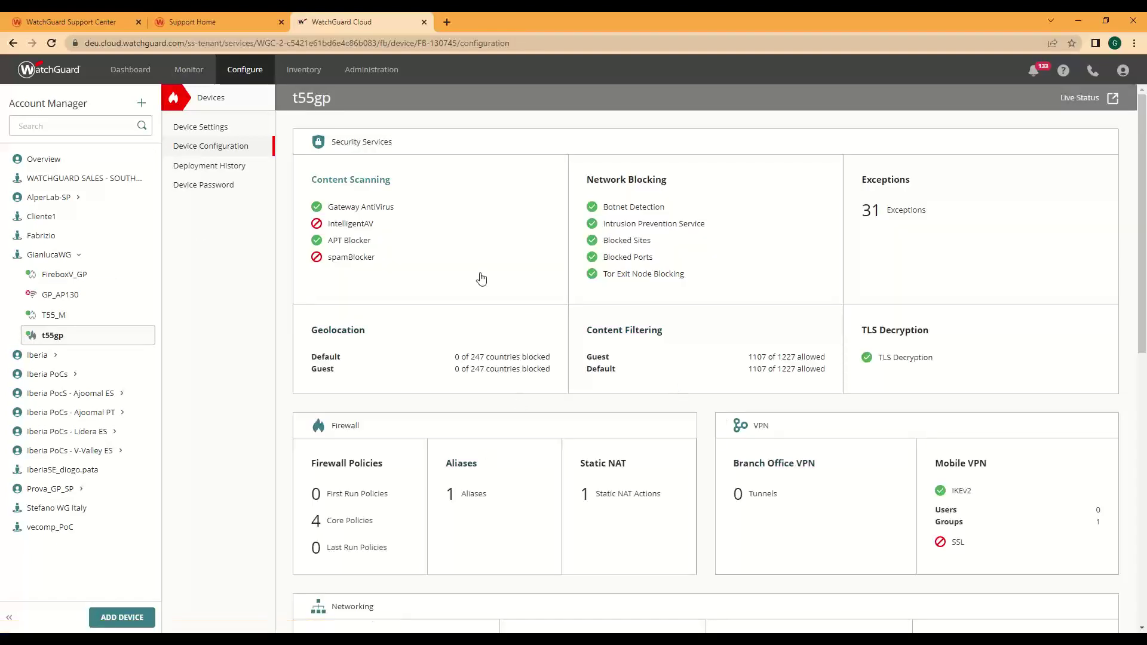
Start an internal network named "rete tecnici" with VLAN enabled, and leave it unsaved for Device Configuration.
scroll(537, 443, down, 4)
scroll(522, 358, down, 2)
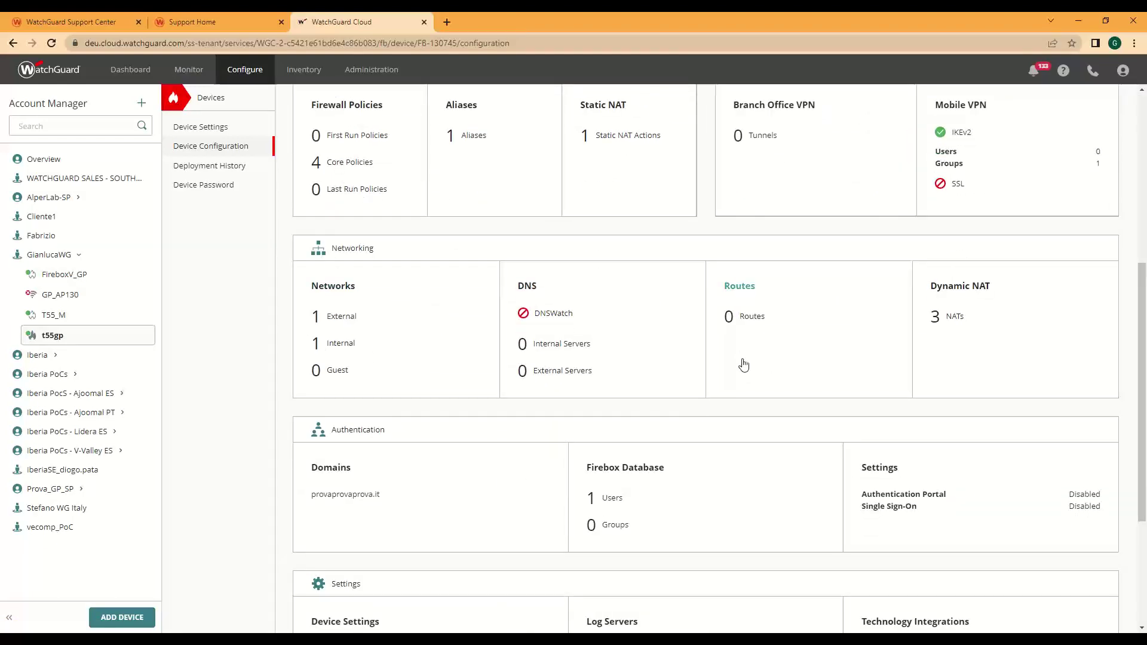
click(332, 287)
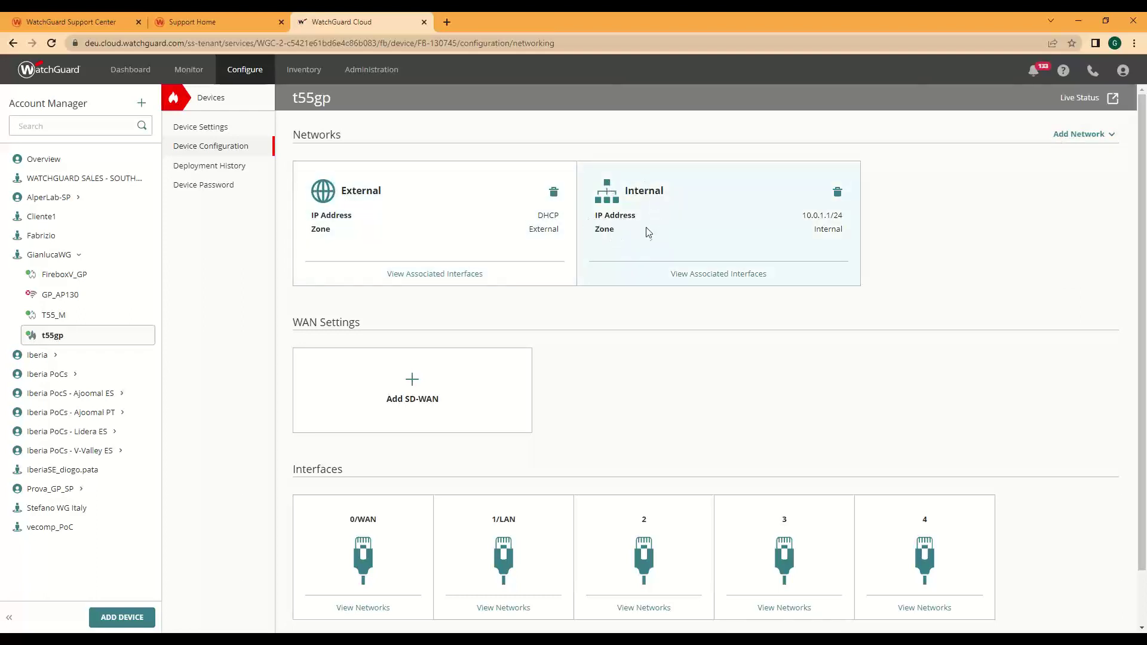
click(1077, 136)
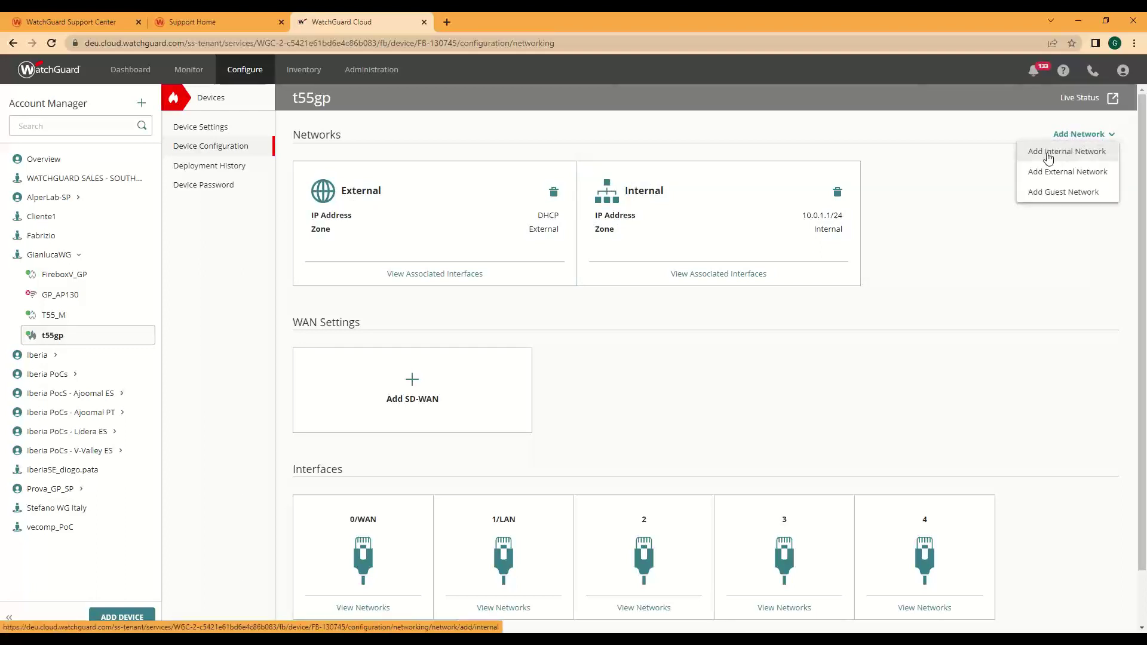
click(1048, 154)
click(331, 219)
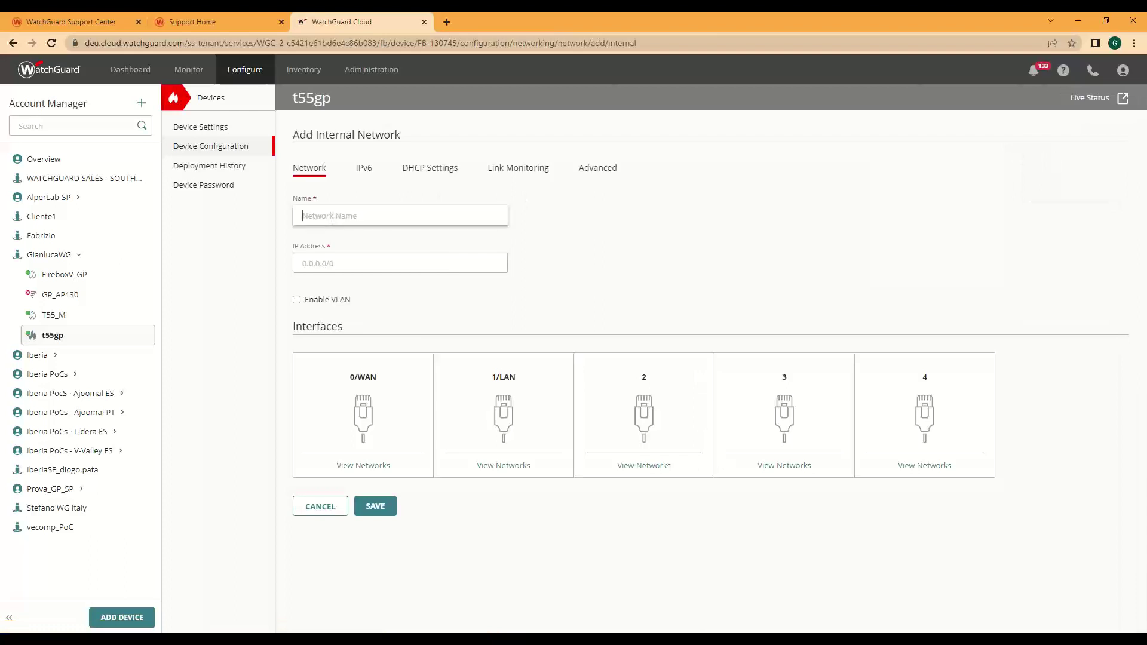
text(rete tecnici)
click(298, 300)
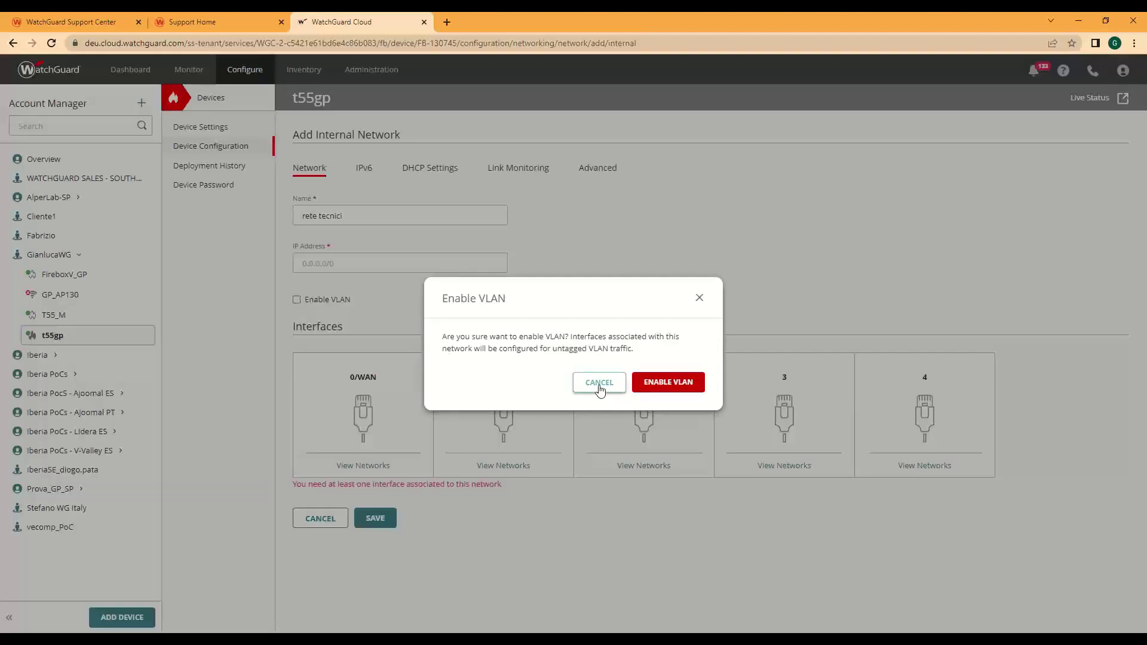
click(668, 383)
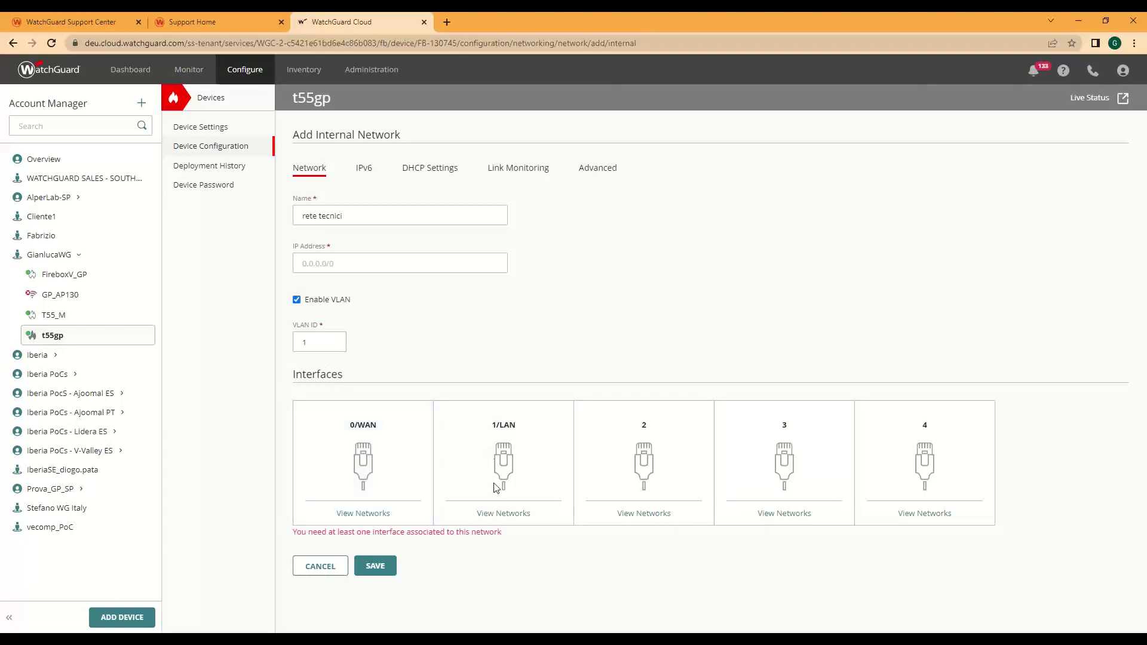
mouse_move(636, 521)
click(222, 154)
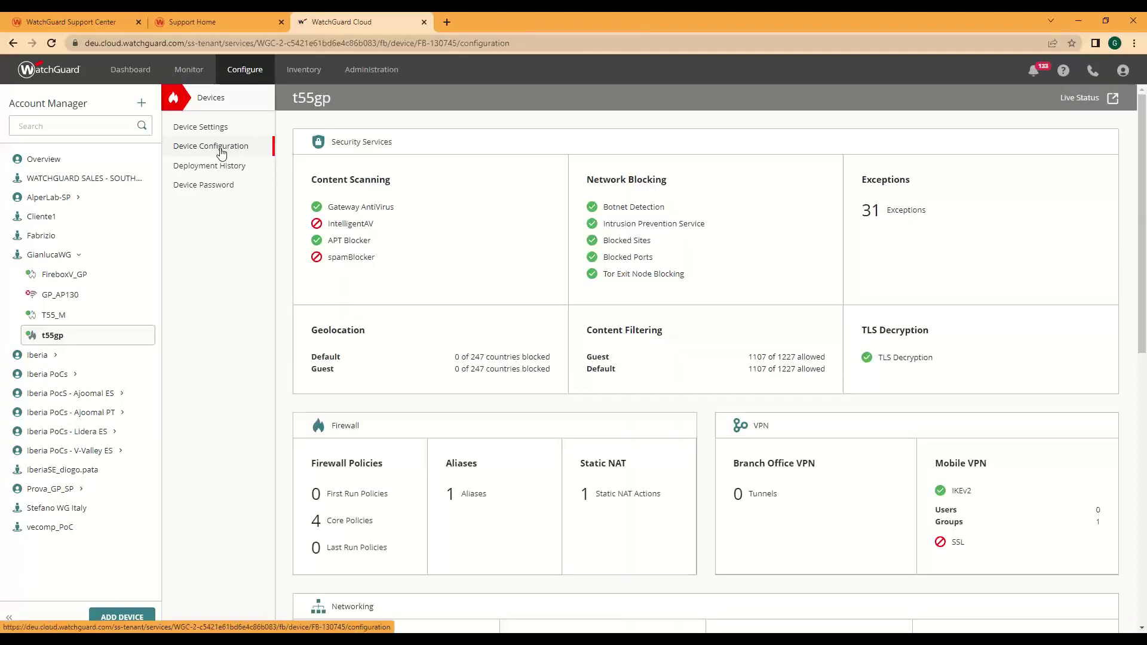
In the existing Internal network's settings, set interface 4 to No Traffic.
scroll(365, 406, down, 3)
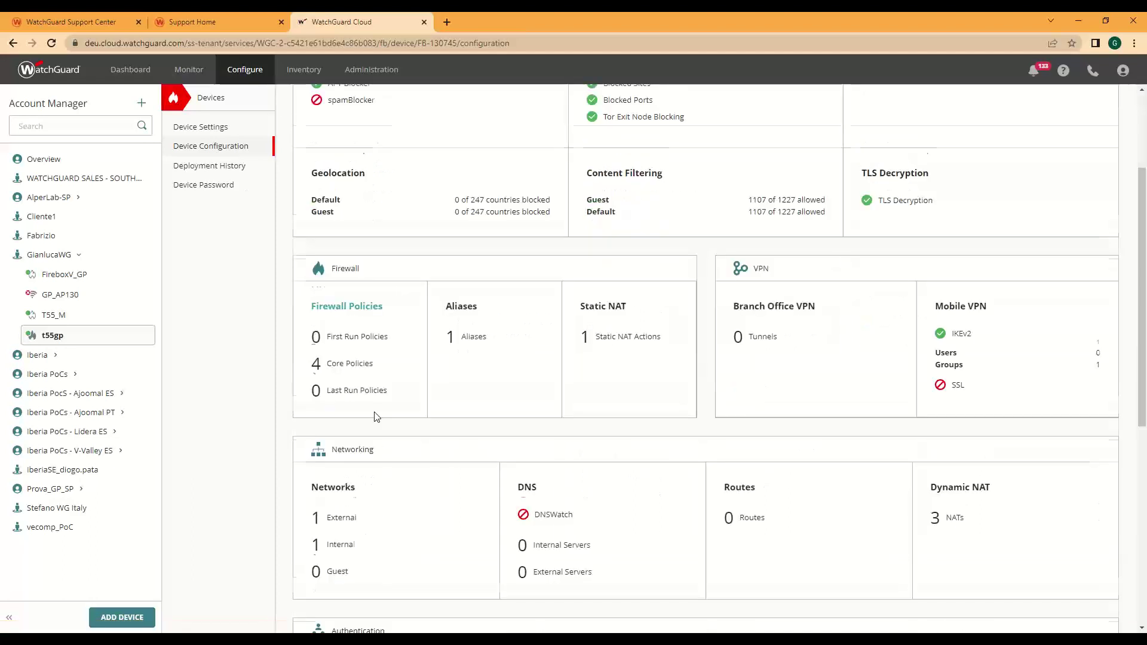
click(335, 466)
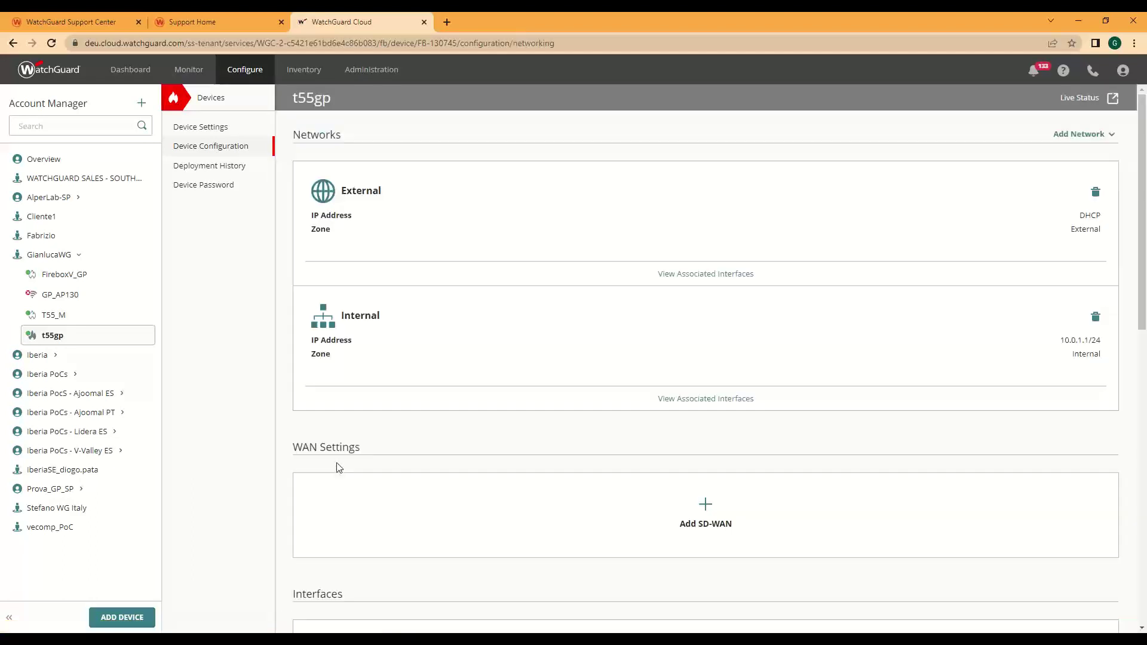
click(705, 282)
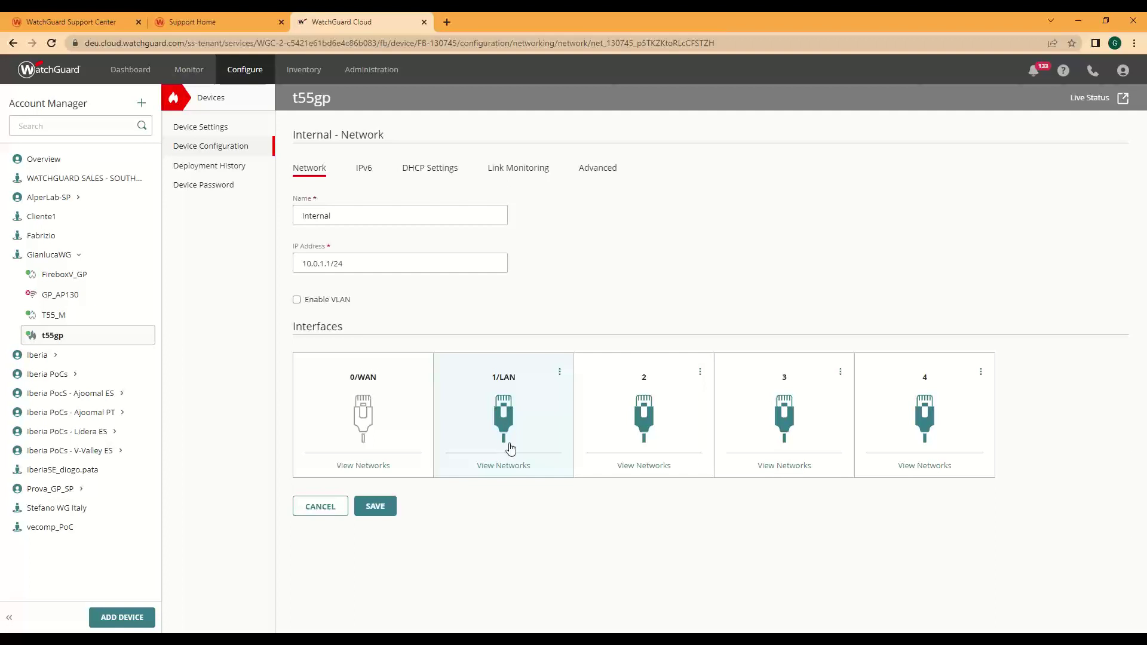
click(980, 372)
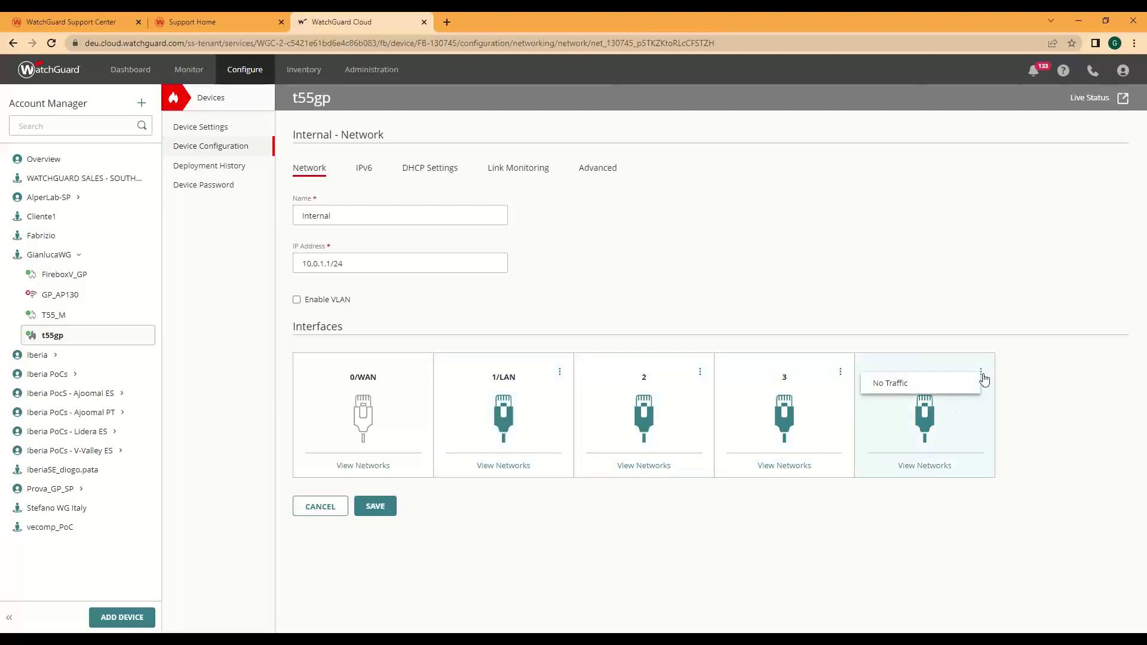
click(912, 387)
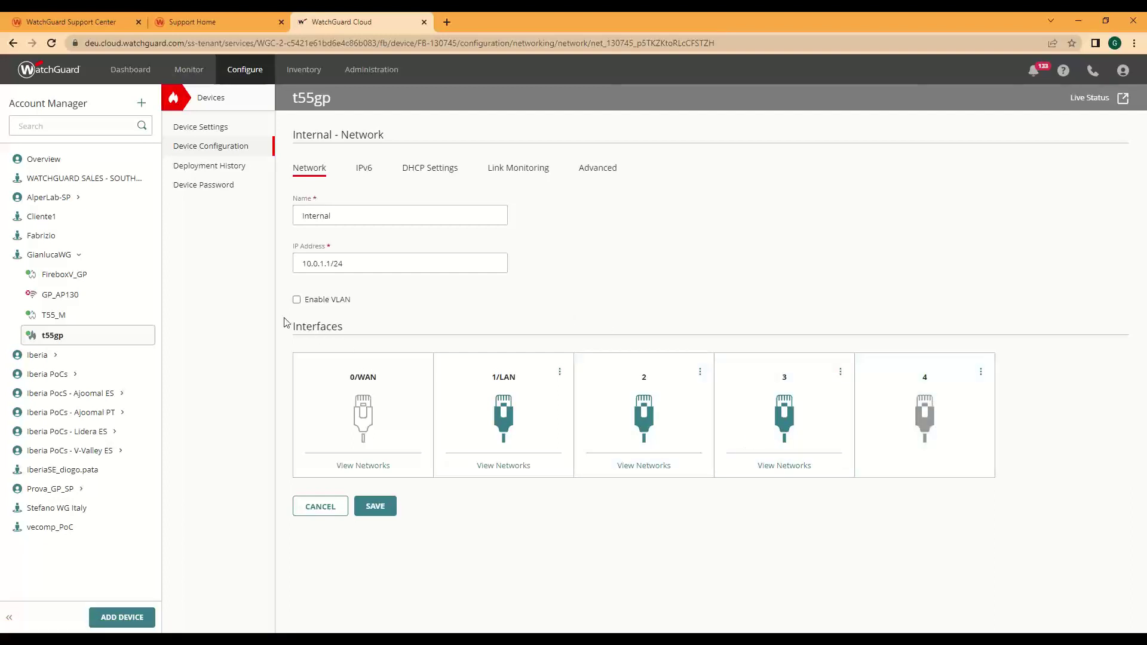
Try enabling VLAN on the Internal network, and switch it back off.
click(295, 302)
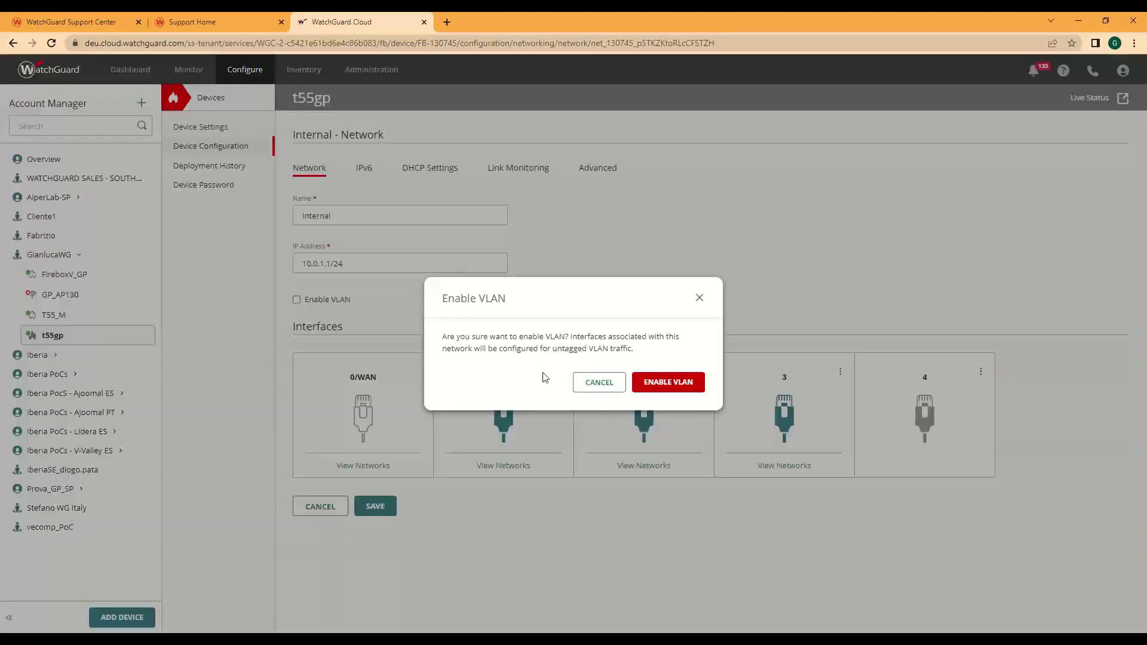
click(662, 386)
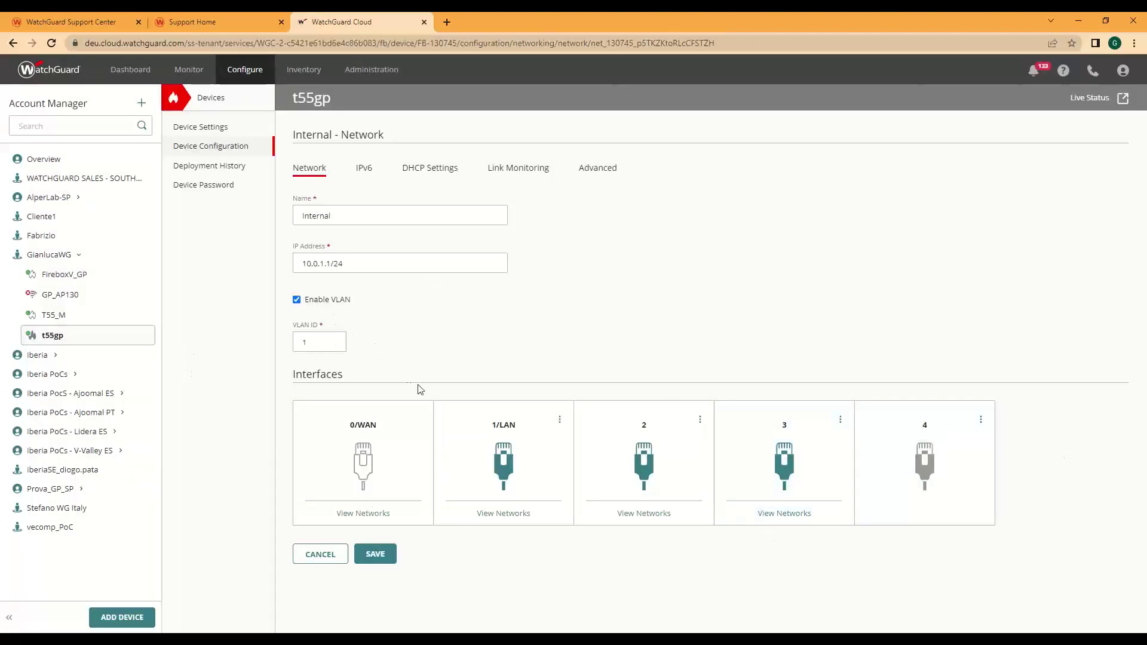
click(297, 299)
click(296, 300)
click(678, 385)
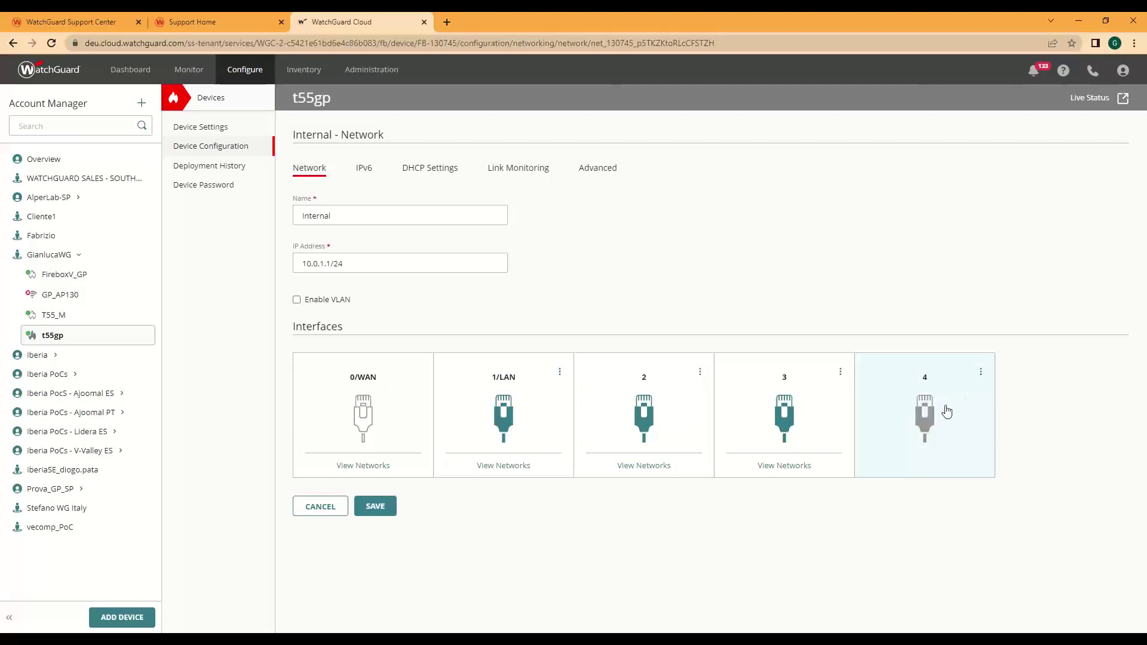
Save the Internal network's changes and check the interfaces in the Networks overview.
click(383, 512)
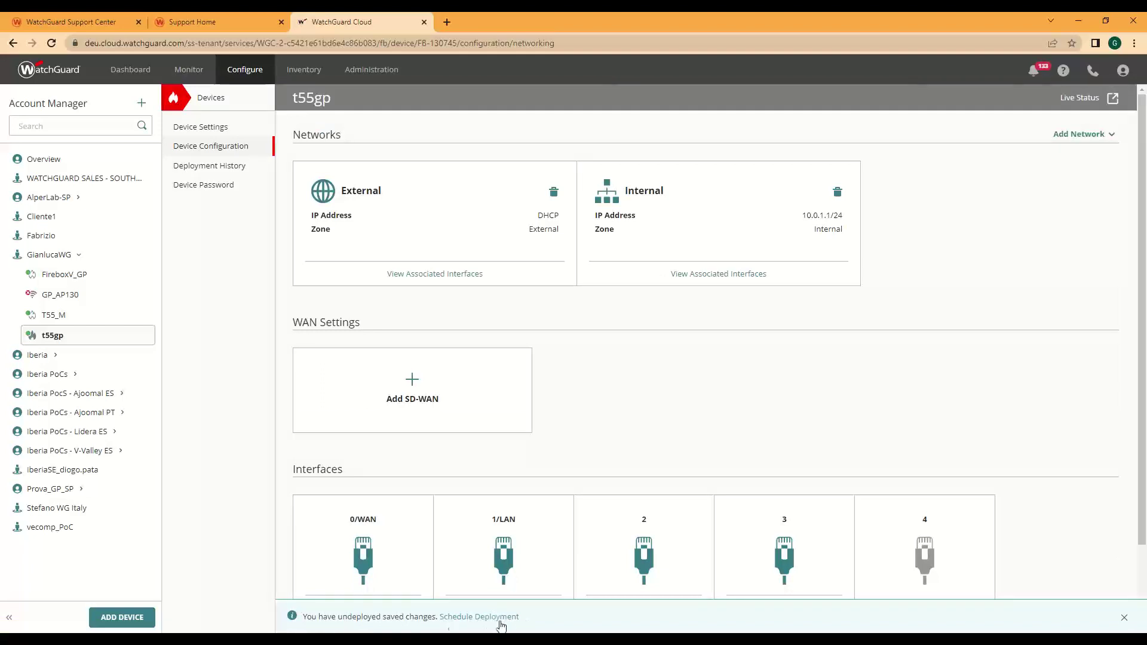
scroll(500, 591, down, 2)
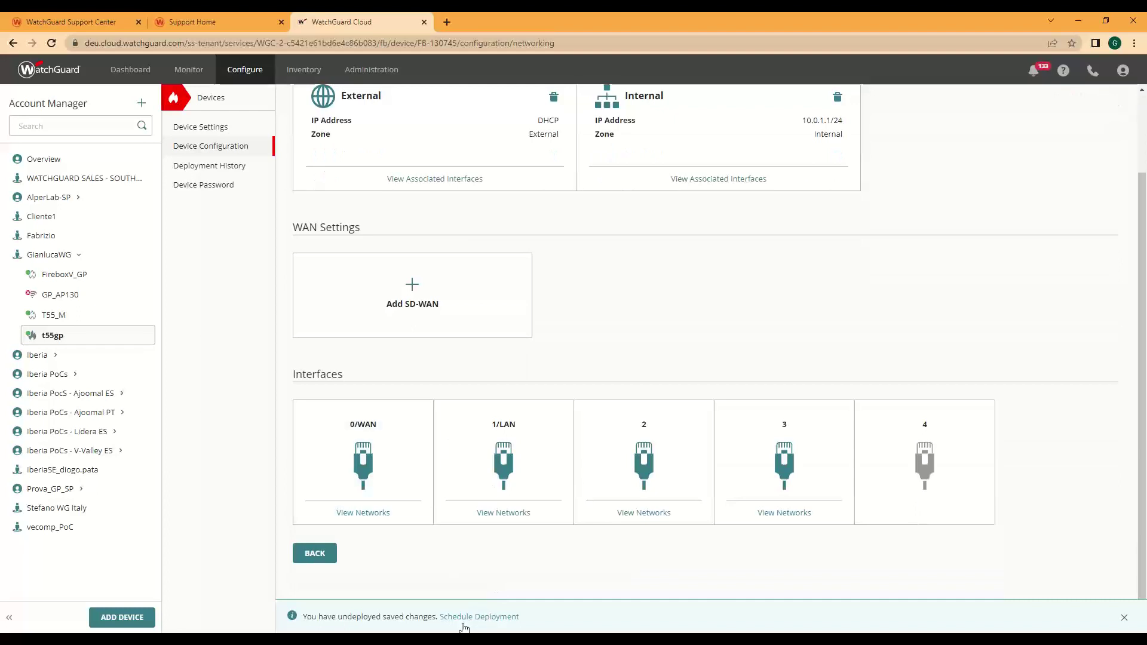
scroll(525, 455, up, 2)
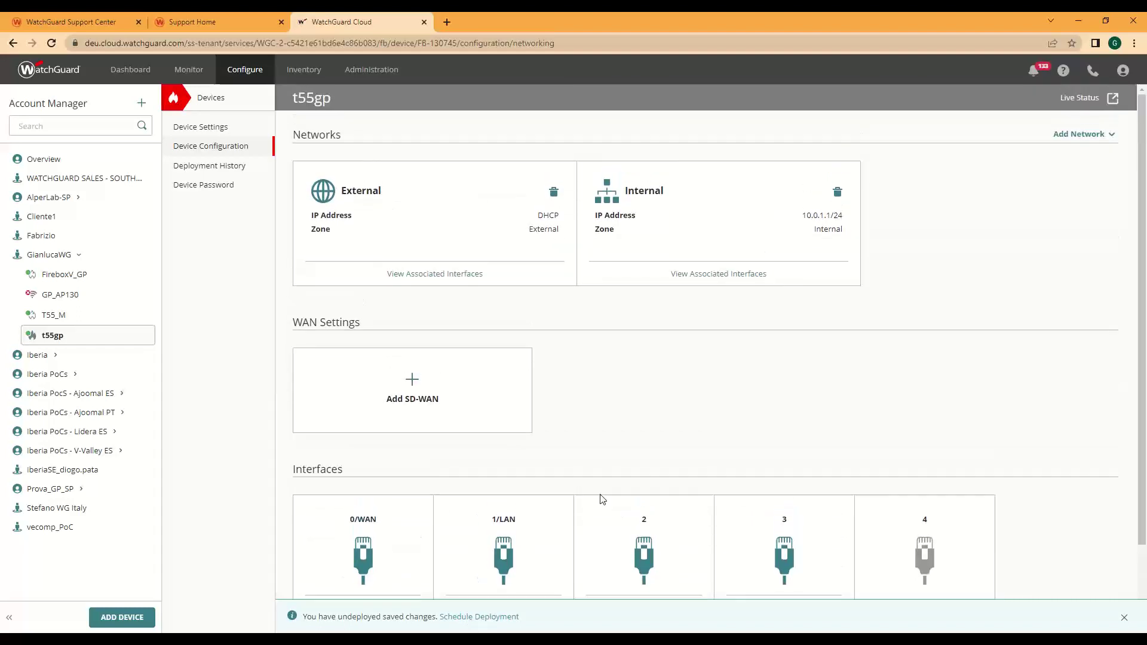
Start a VLAN-enabled internal network, show the traffic options of interface 4, and leave it unsaved for Device Configuration.
click(1102, 136)
click(1076, 152)
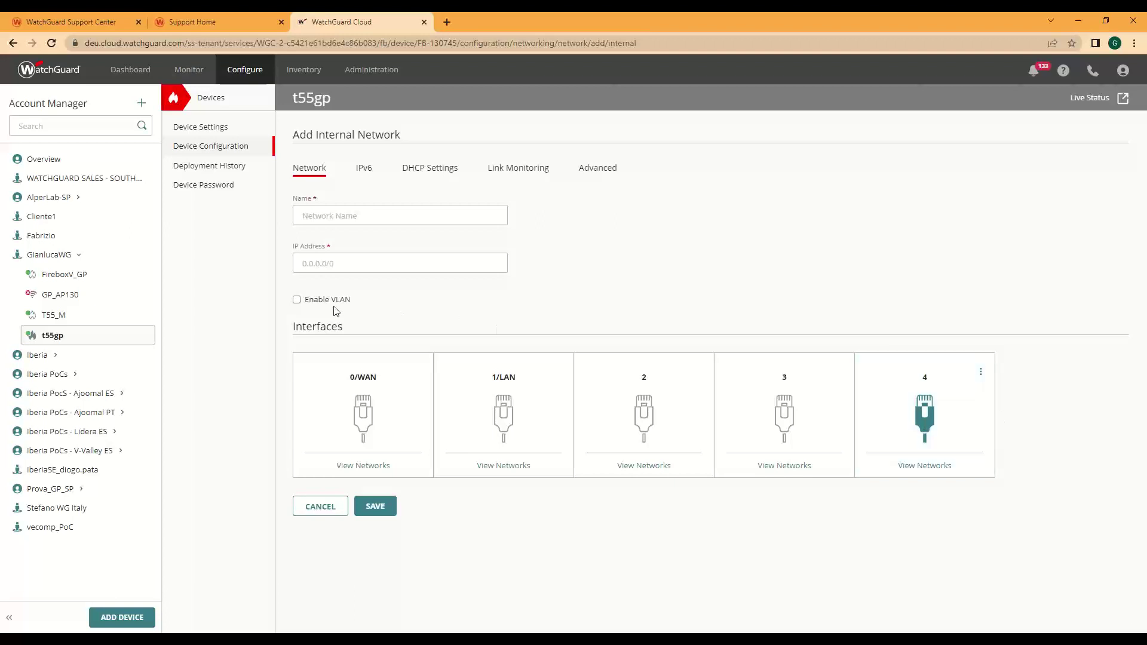
click(297, 300)
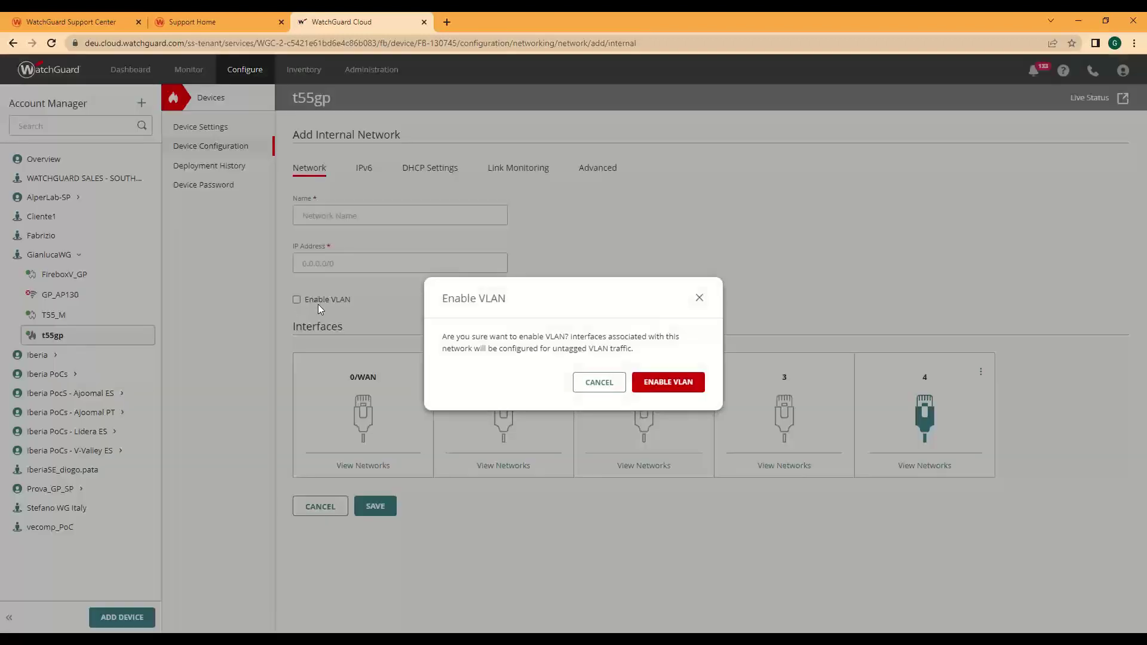
click(688, 385)
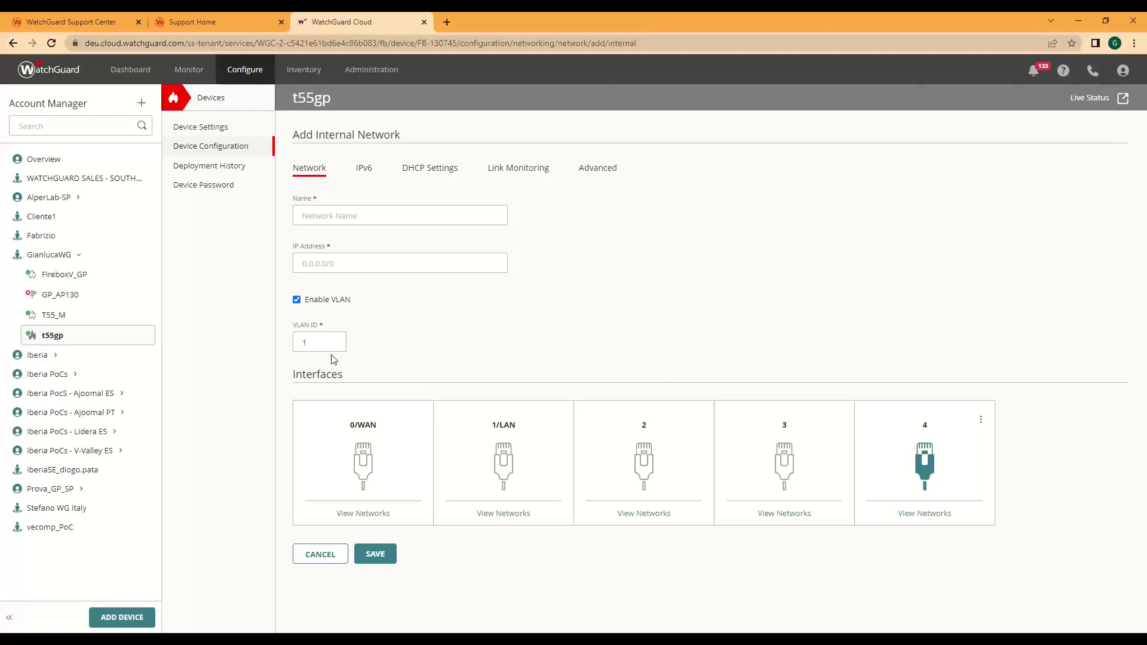
click(981, 423)
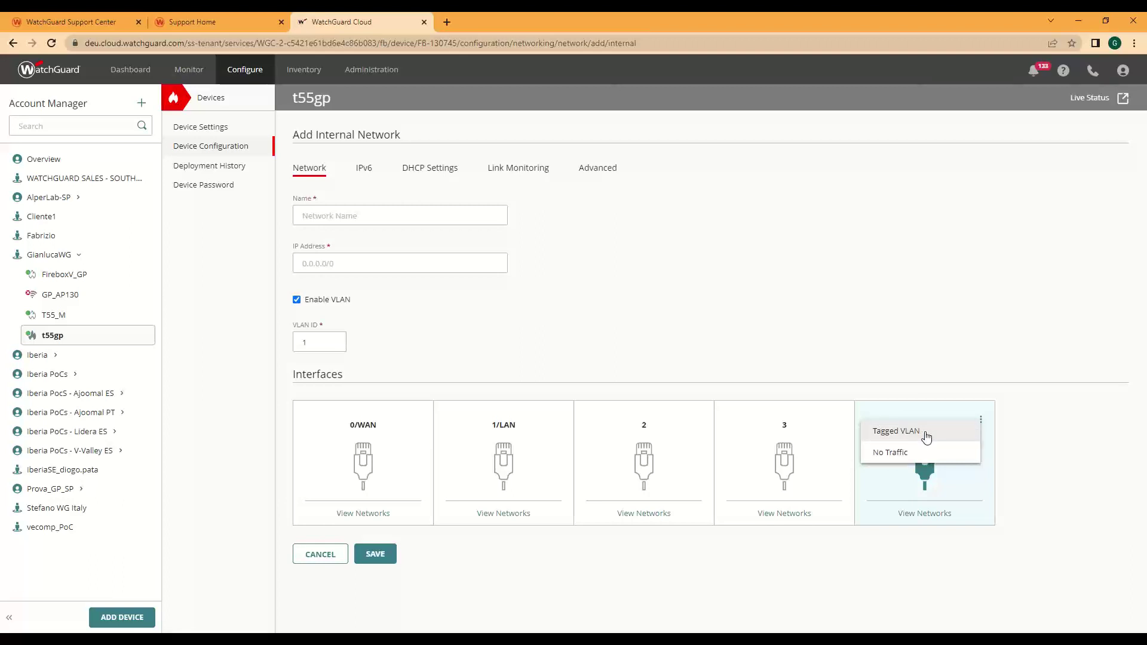
click(210, 148)
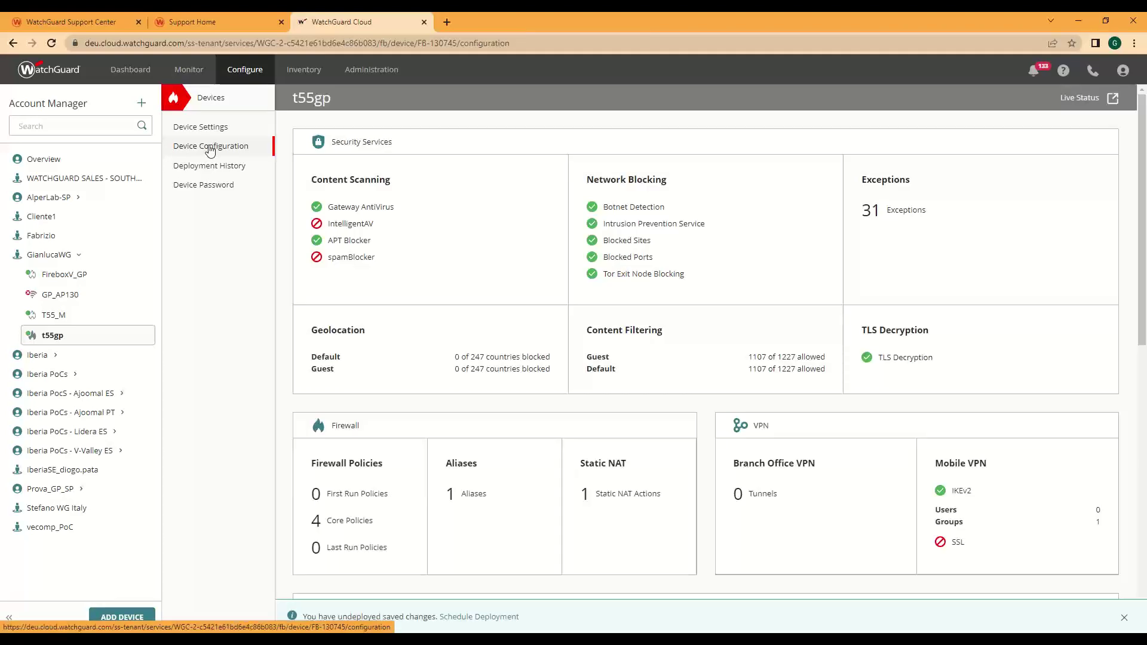
Open the DNS settings in the Networking section and view the Public DNS and DNSWatch settings.
scroll(702, 477, down, 2)
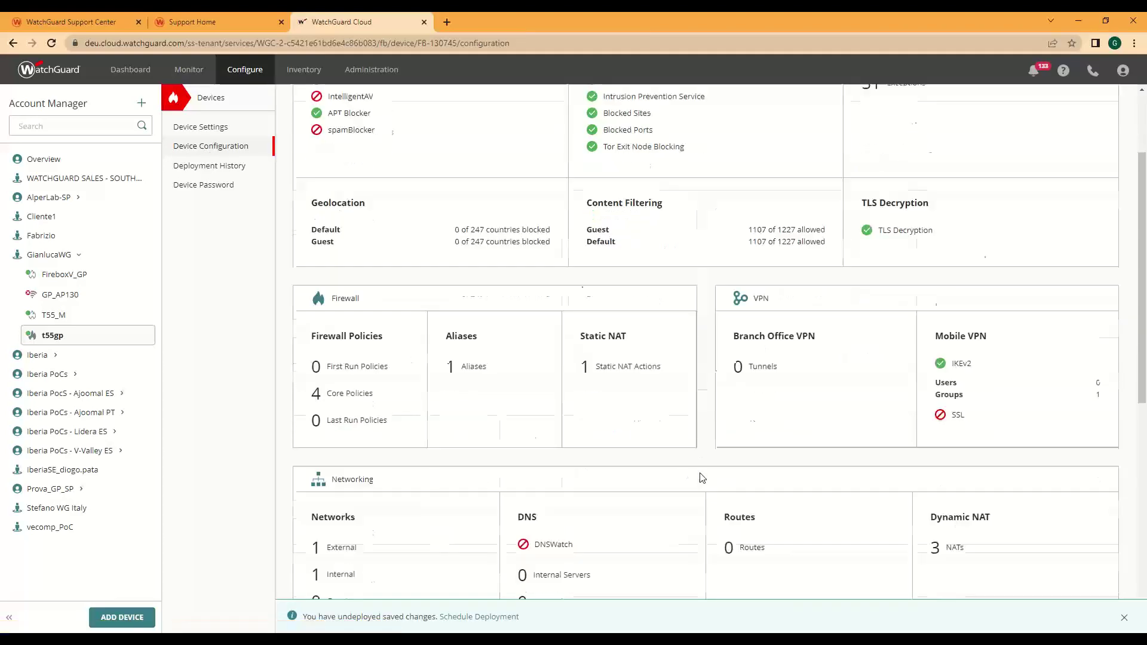
scroll(702, 478, down, 2)
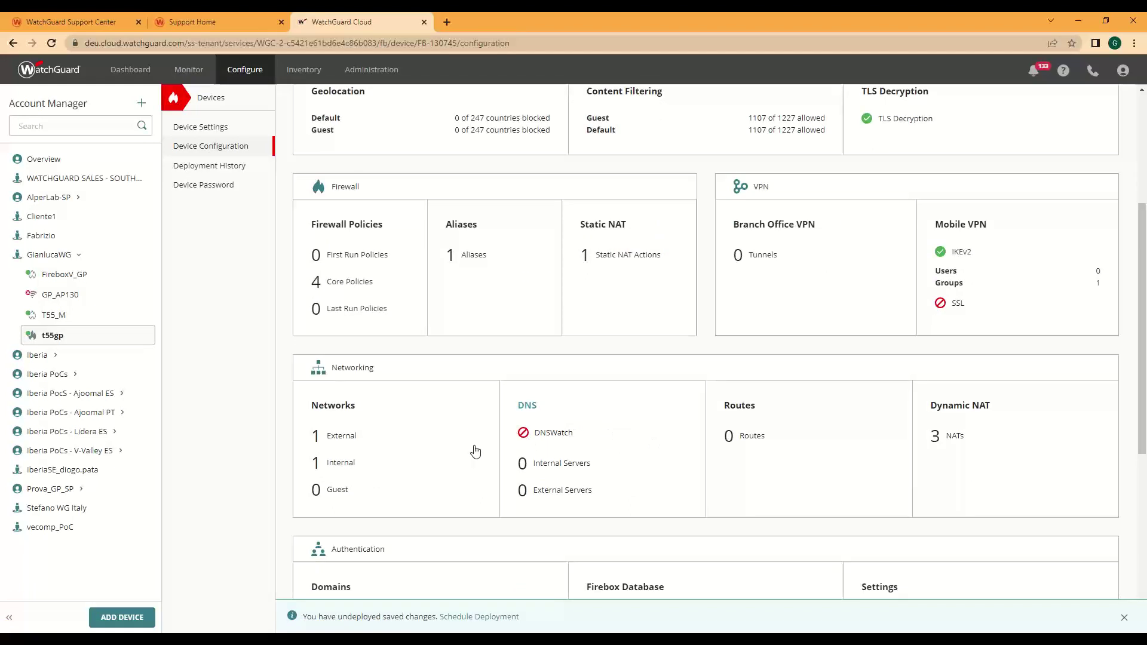
click(528, 407)
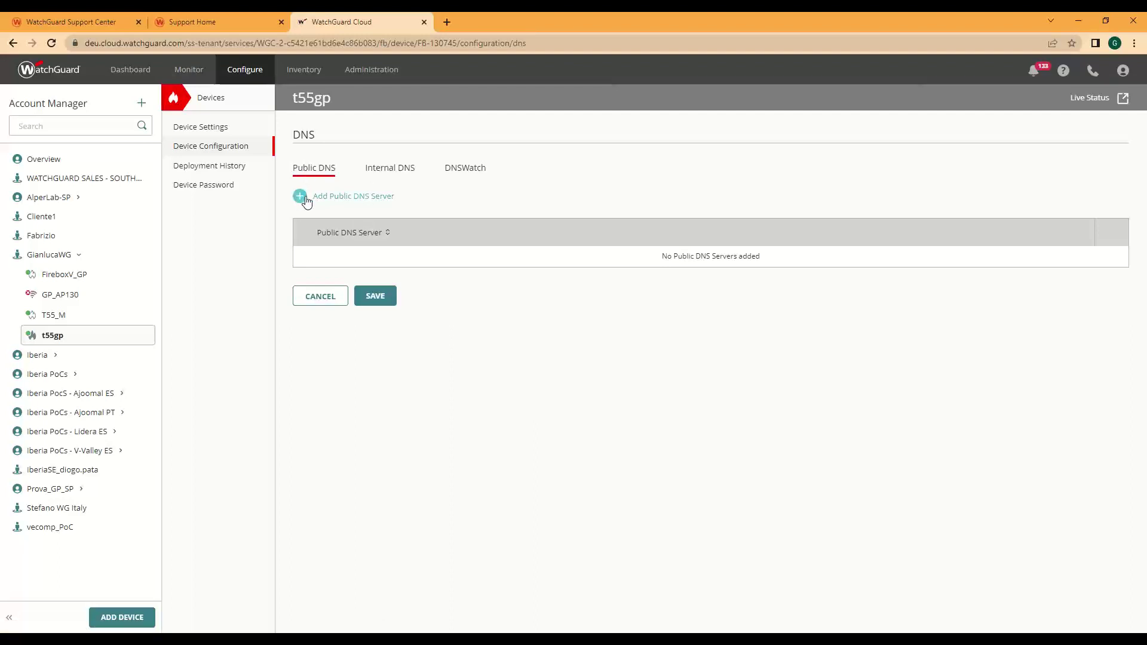
click(467, 169)
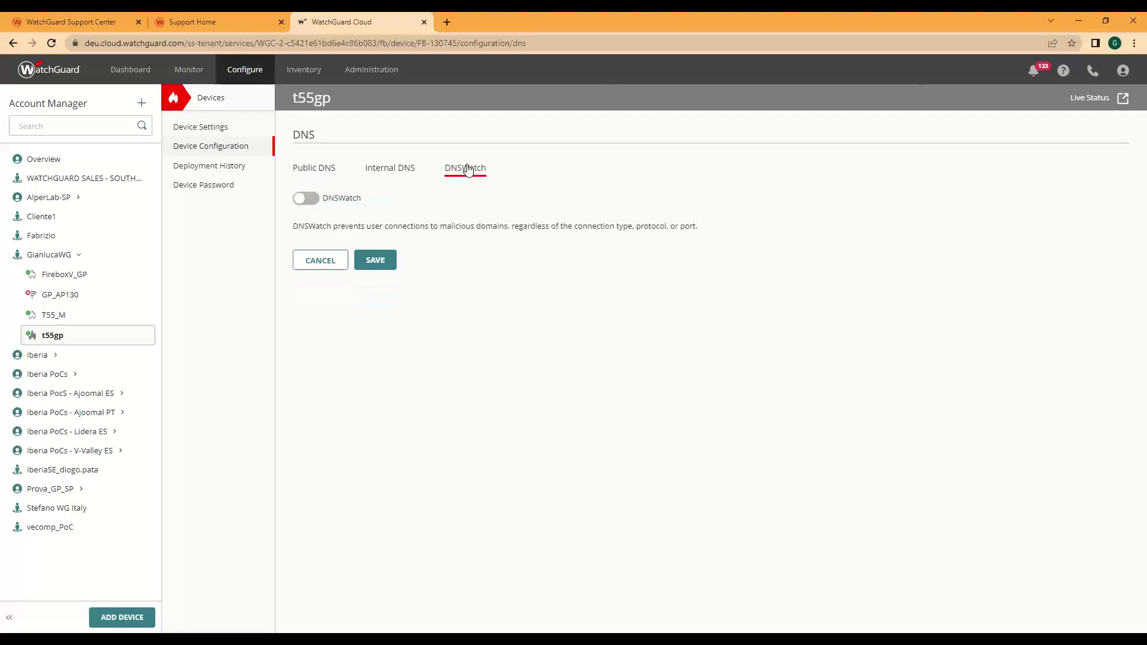
Try enabling DNSWatch and return to Device Configuration without saving.
click(312, 200)
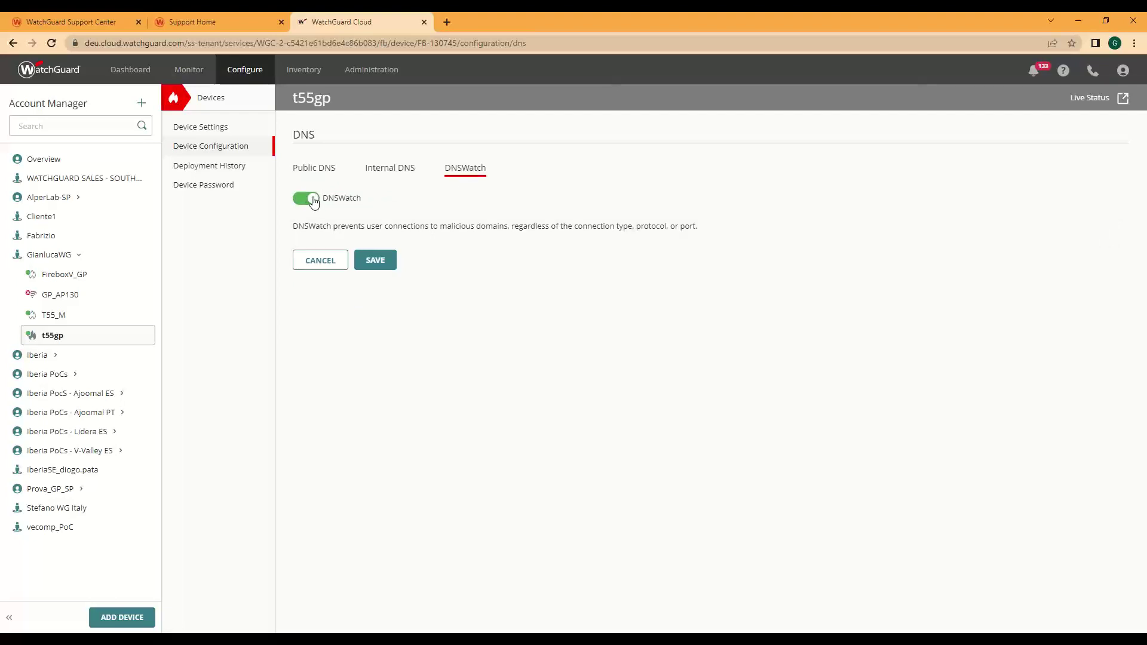
click(226, 151)
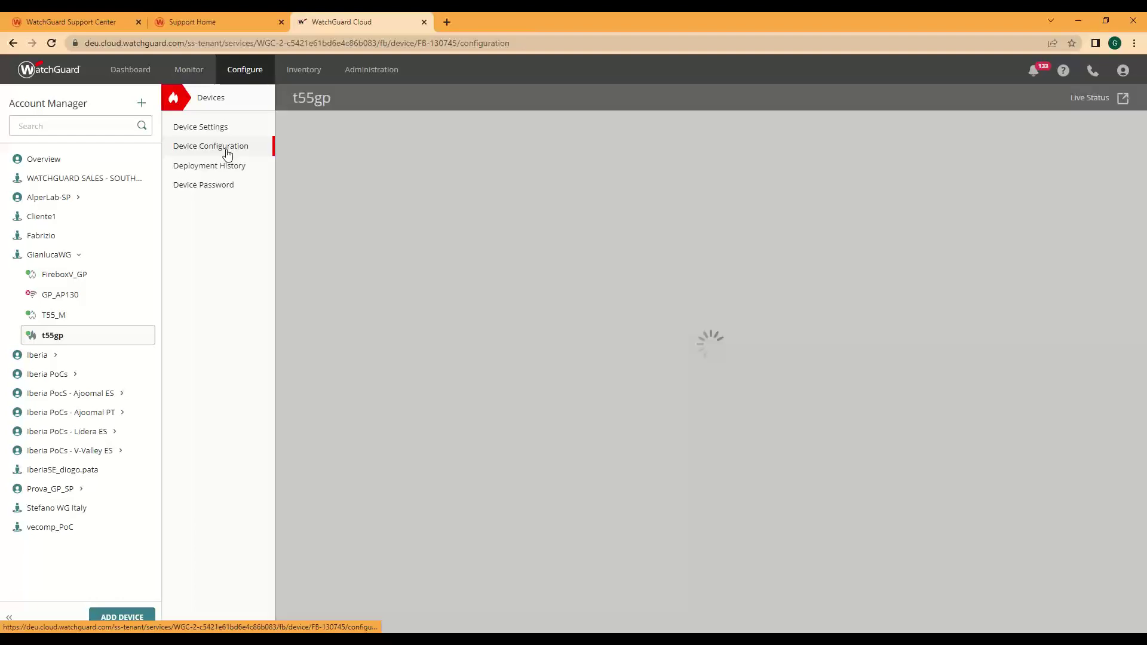
Open the Routes settings, view the type options for a new route, and cancel the route.
scroll(849, 513, down, 4)
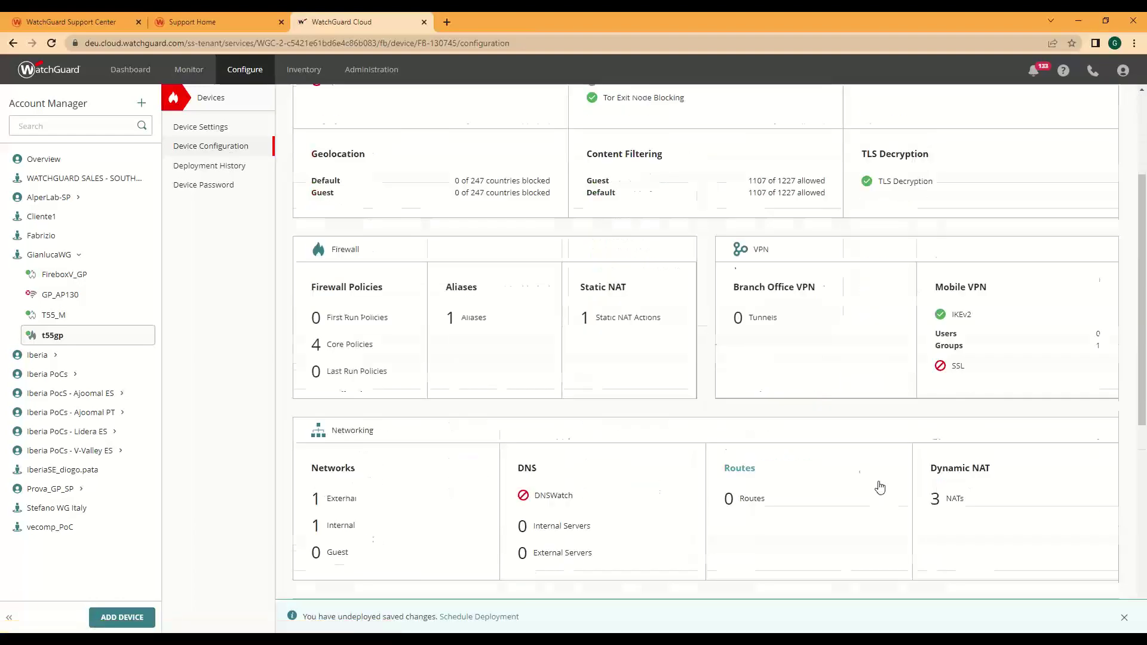
click(744, 412)
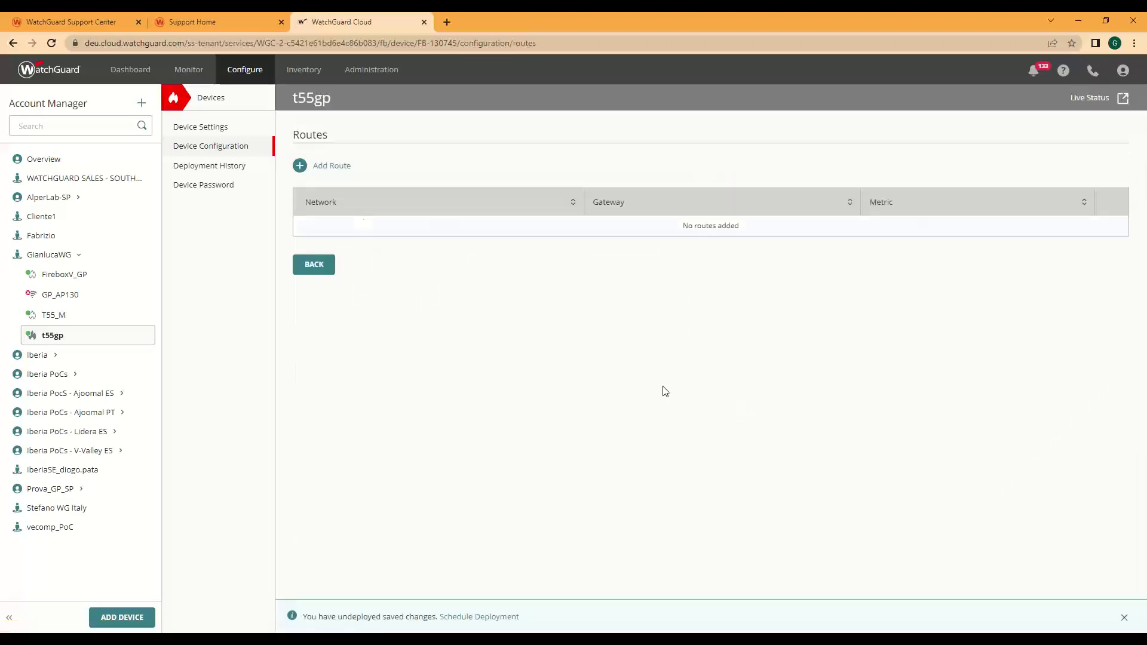
click(301, 168)
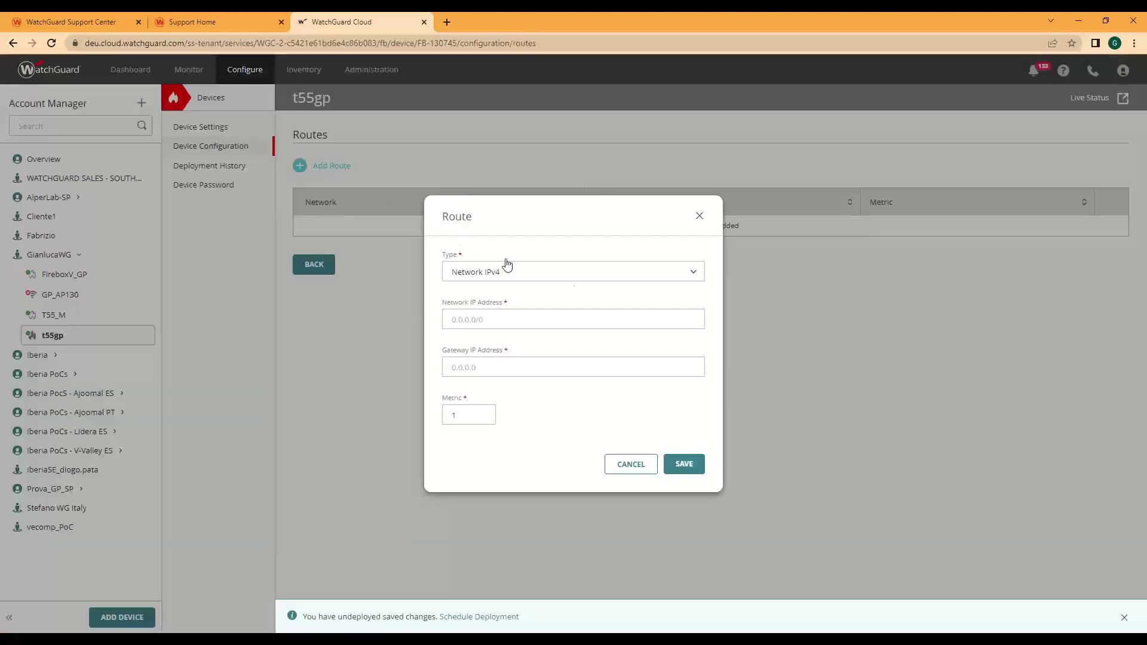
click(692, 277)
click(692, 278)
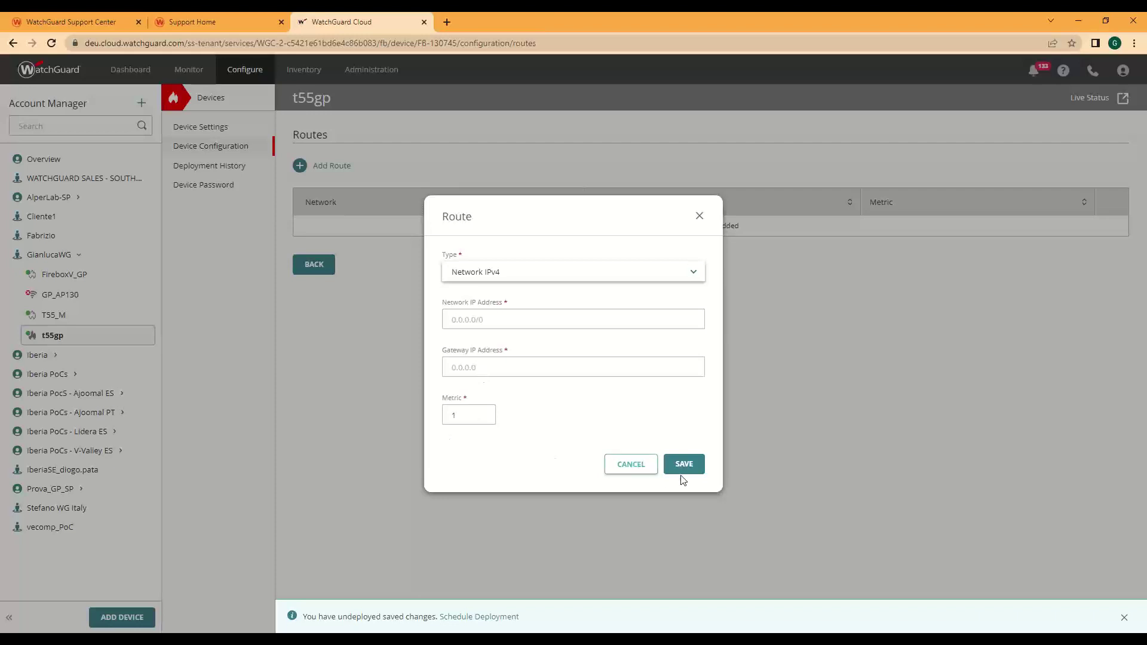
click(632, 467)
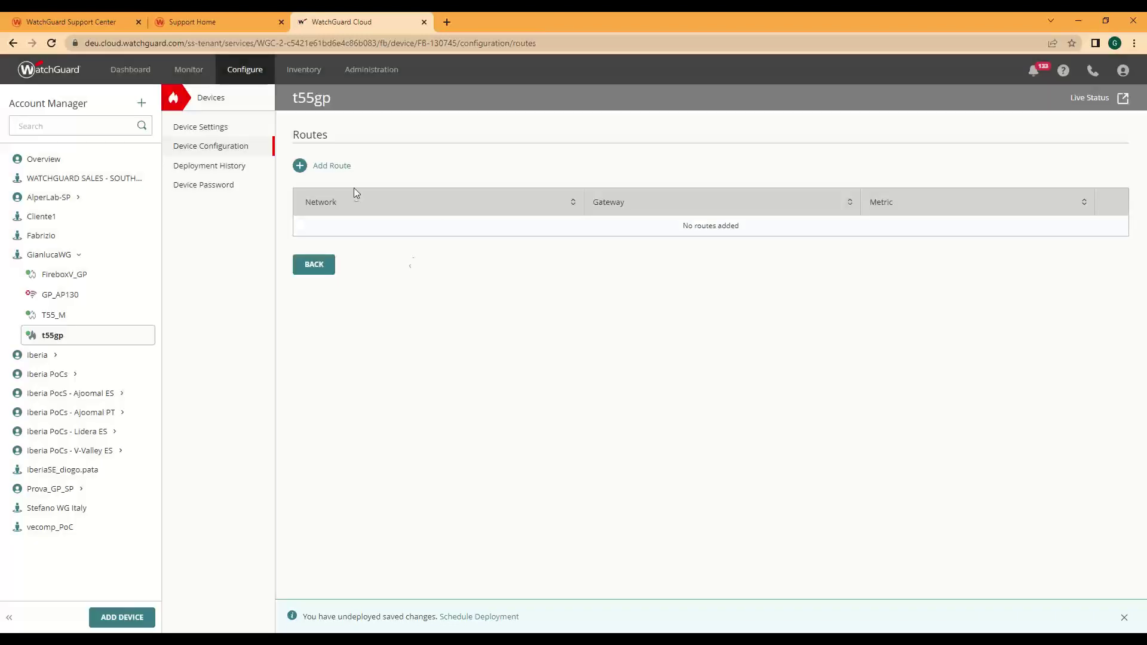
Open the Dynamic NAT settings in the Networking section, view the rules, and leave them without saving.
click(210, 147)
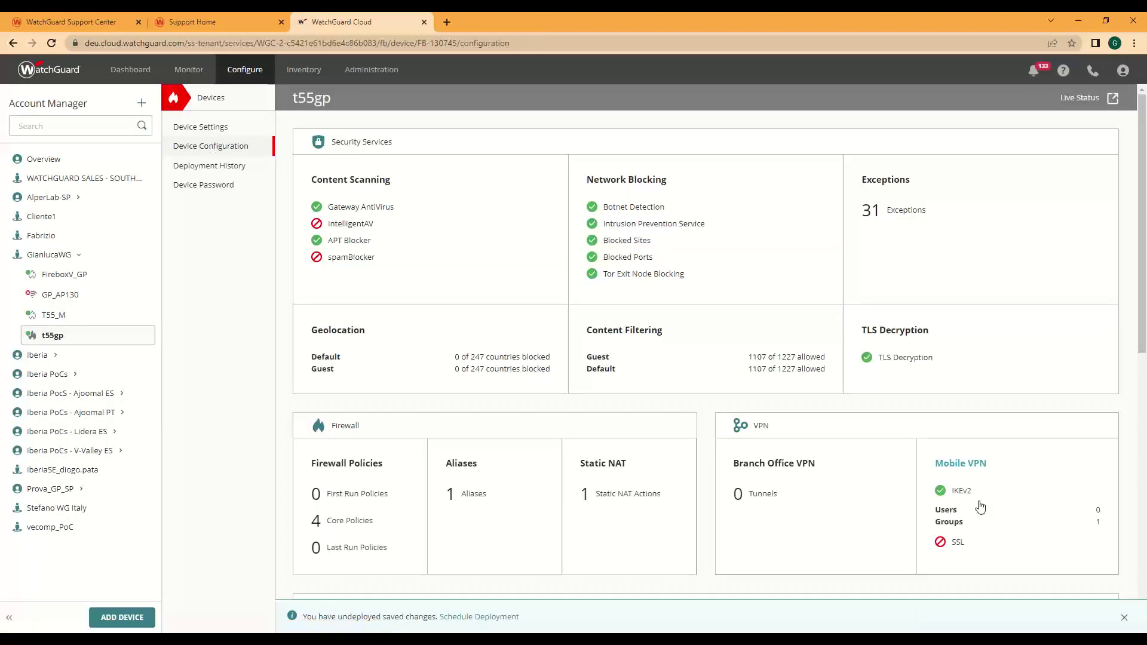
scroll(955, 478, down, 3)
click(944, 472)
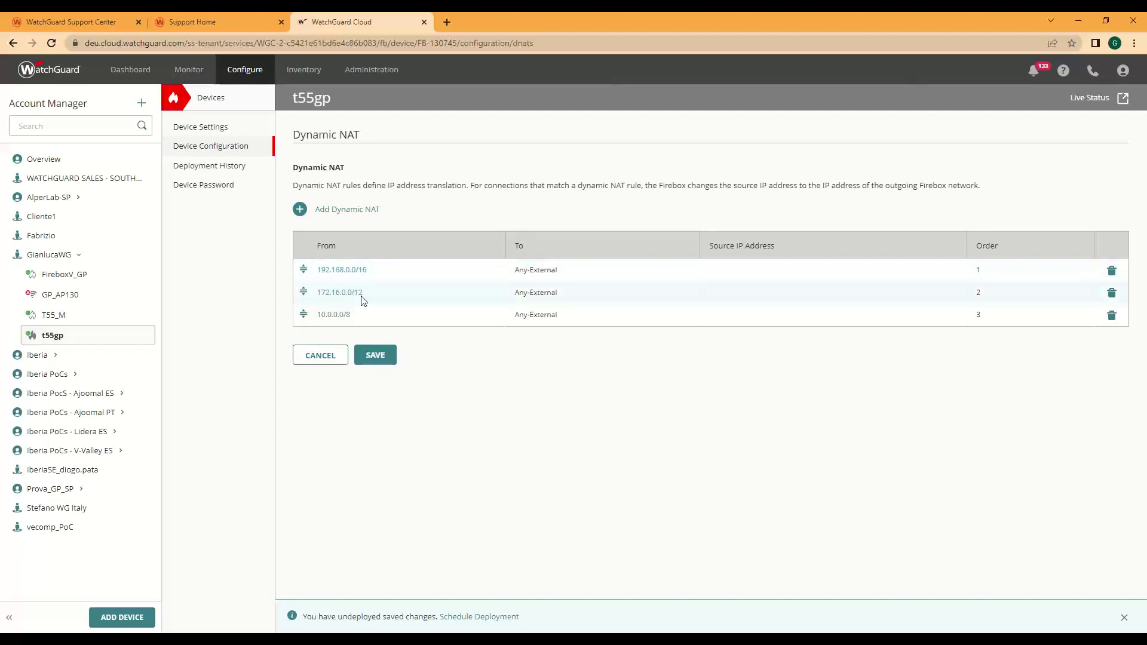
click(319, 358)
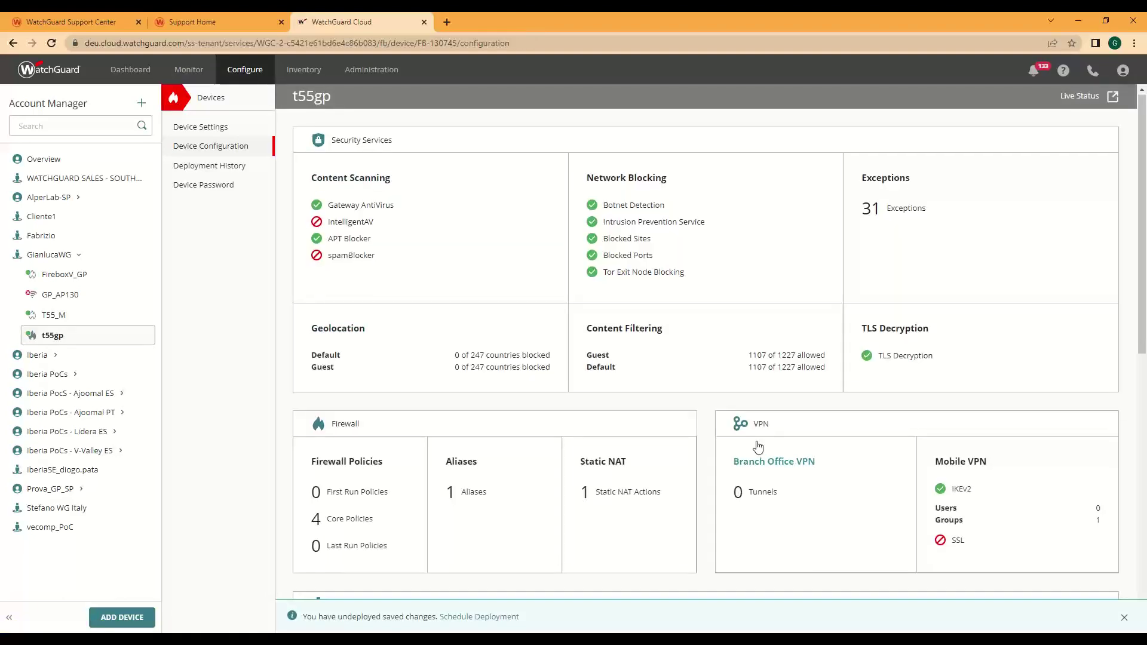
Look over the Authentication section of the device configuration and open the shared Authentication Domains page.
scroll(757, 446, down, 8)
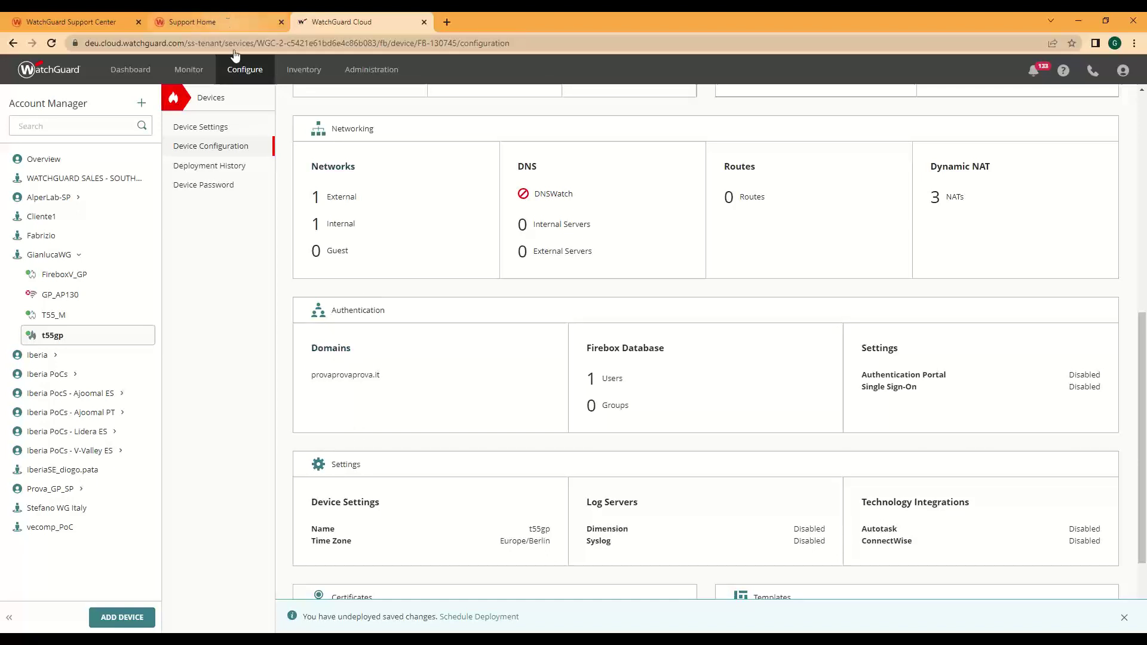
click(245, 71)
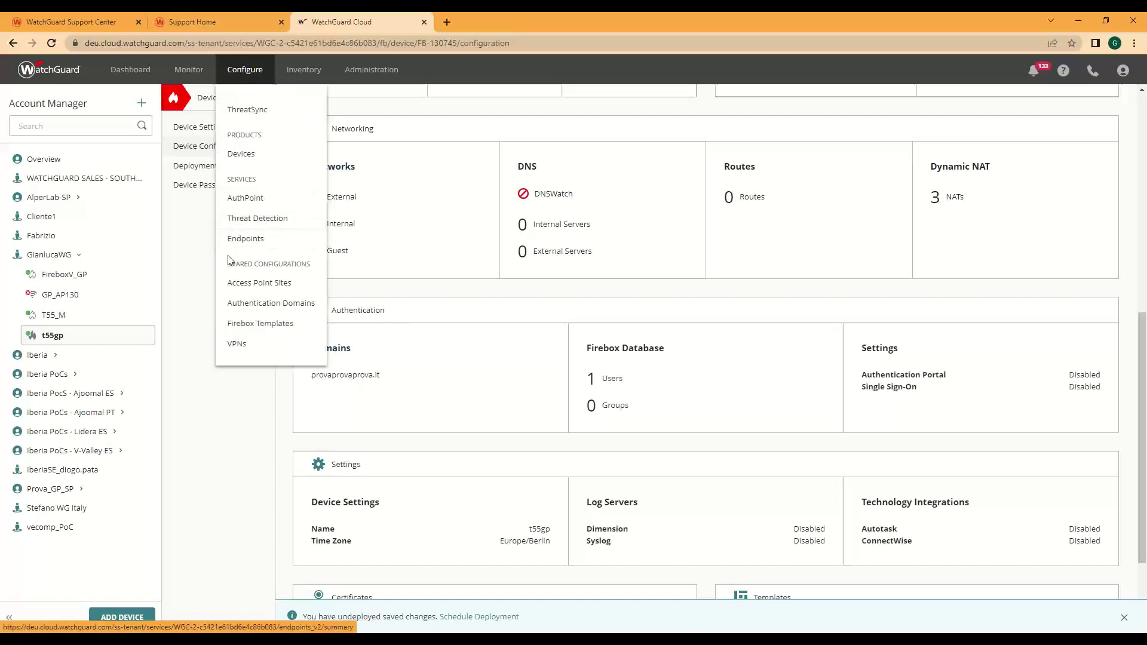
drag(226, 267, 320, 277)
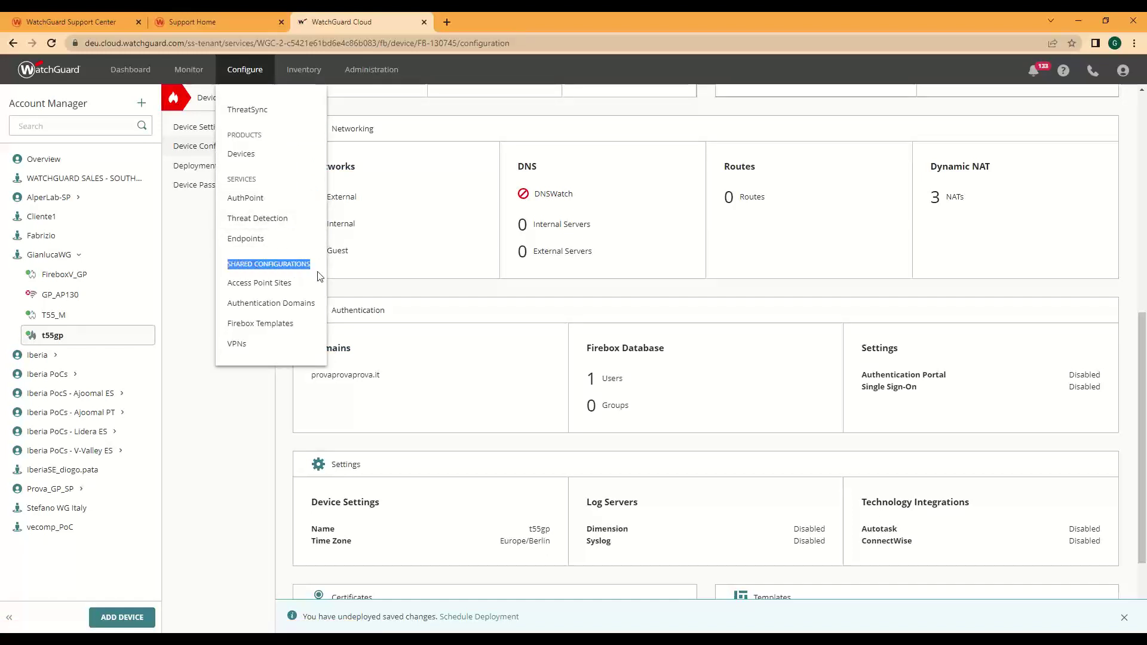
click(283, 306)
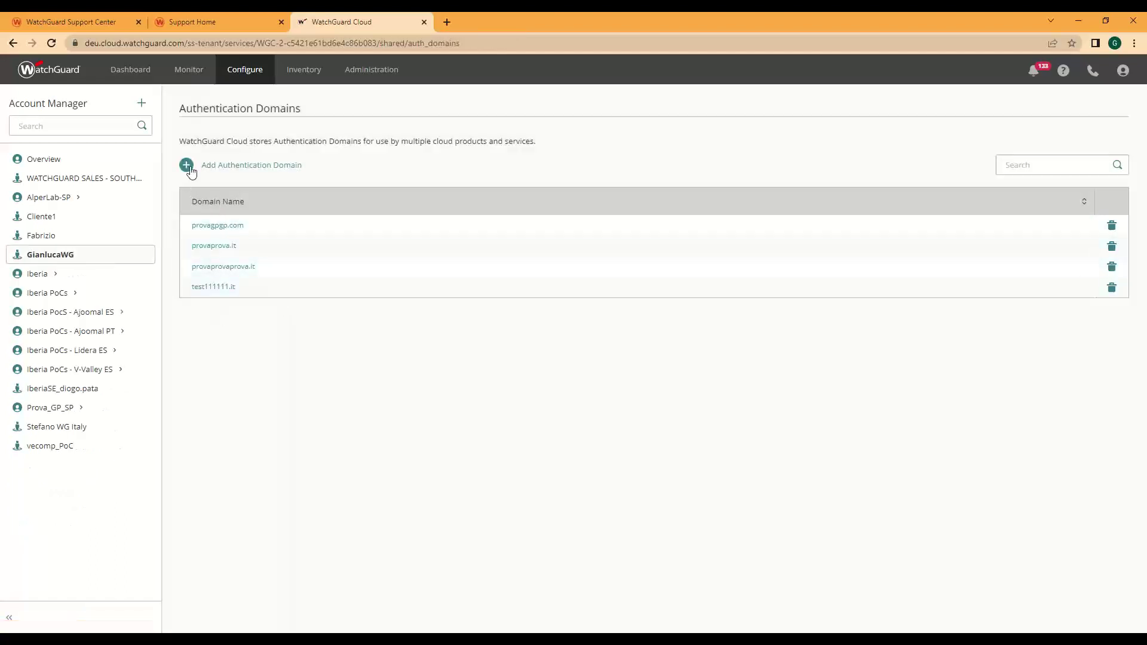
Start a shared authentication domain named gp.it, view the available server types, and cancel it.
click(188, 167)
click(210, 199)
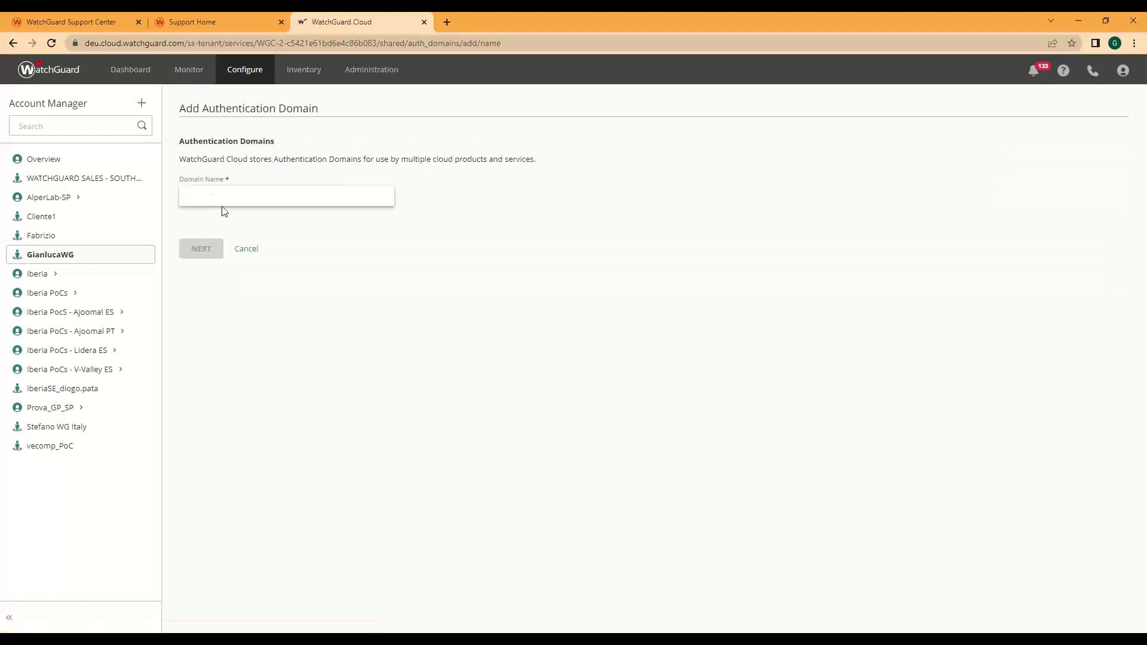
text(gp.it)
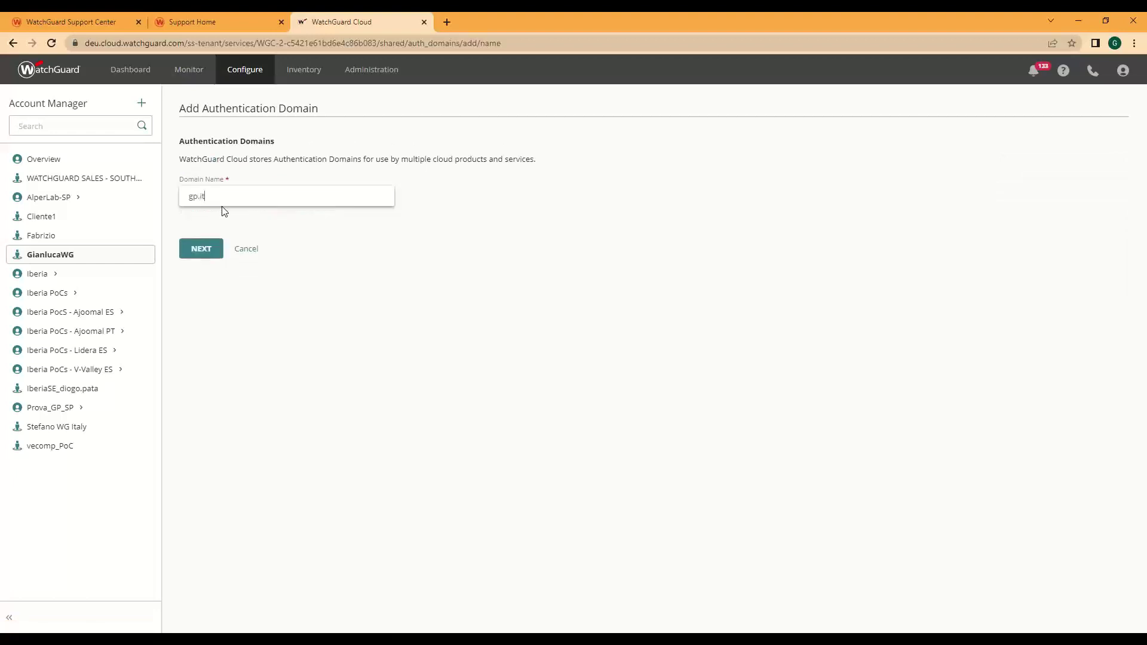
click(192, 256)
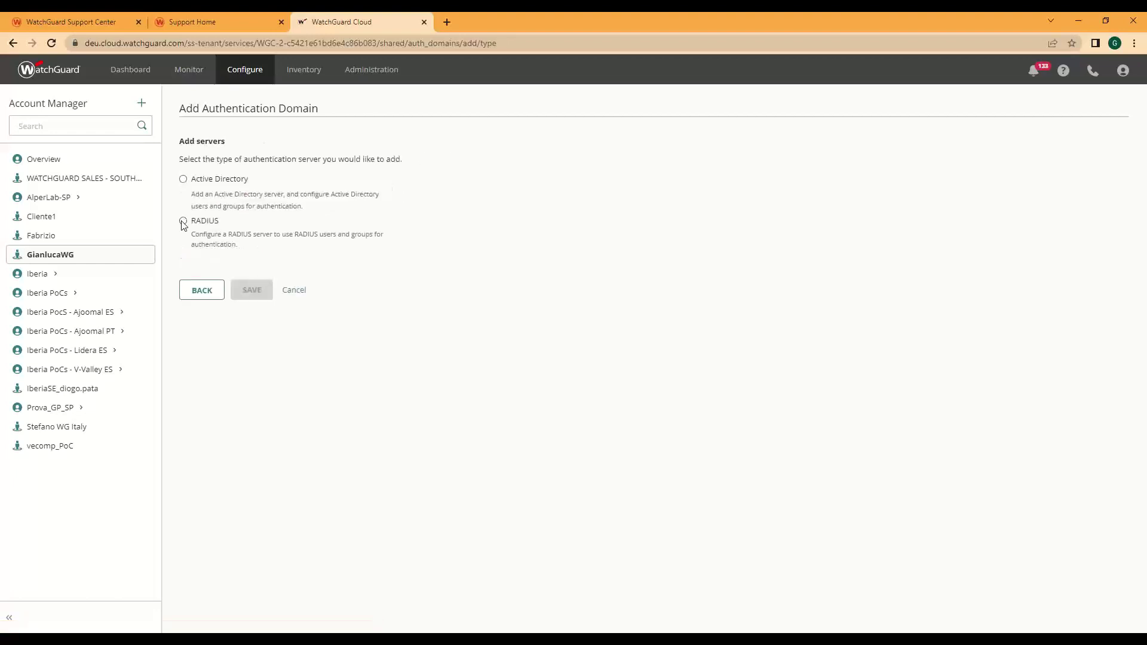
click(202, 290)
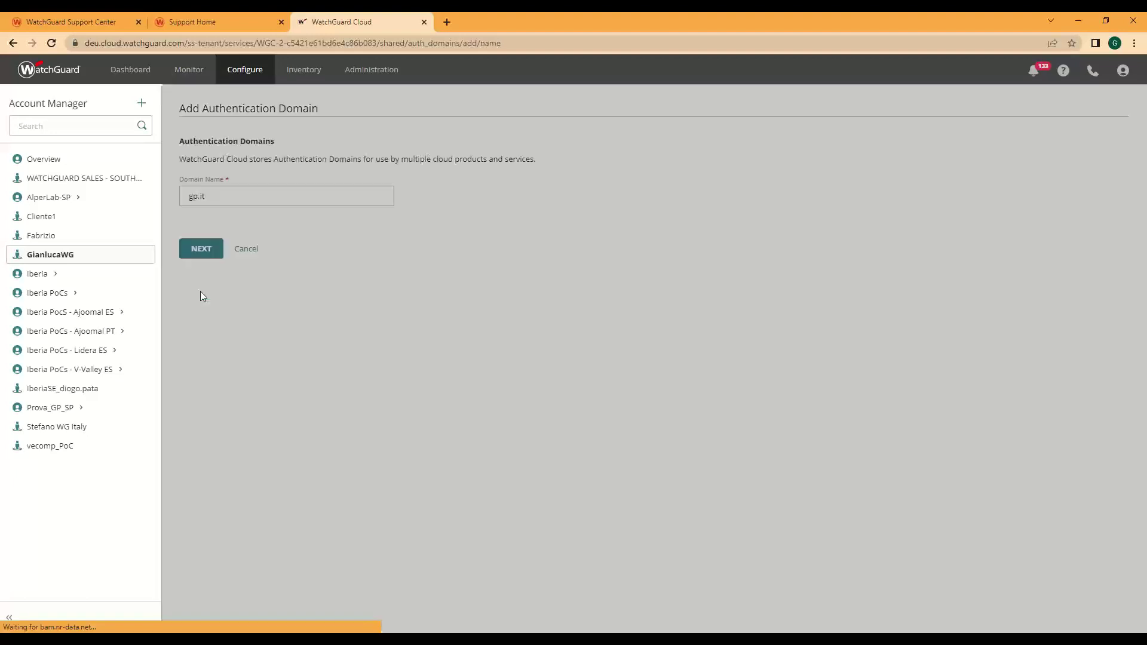
click(246, 251)
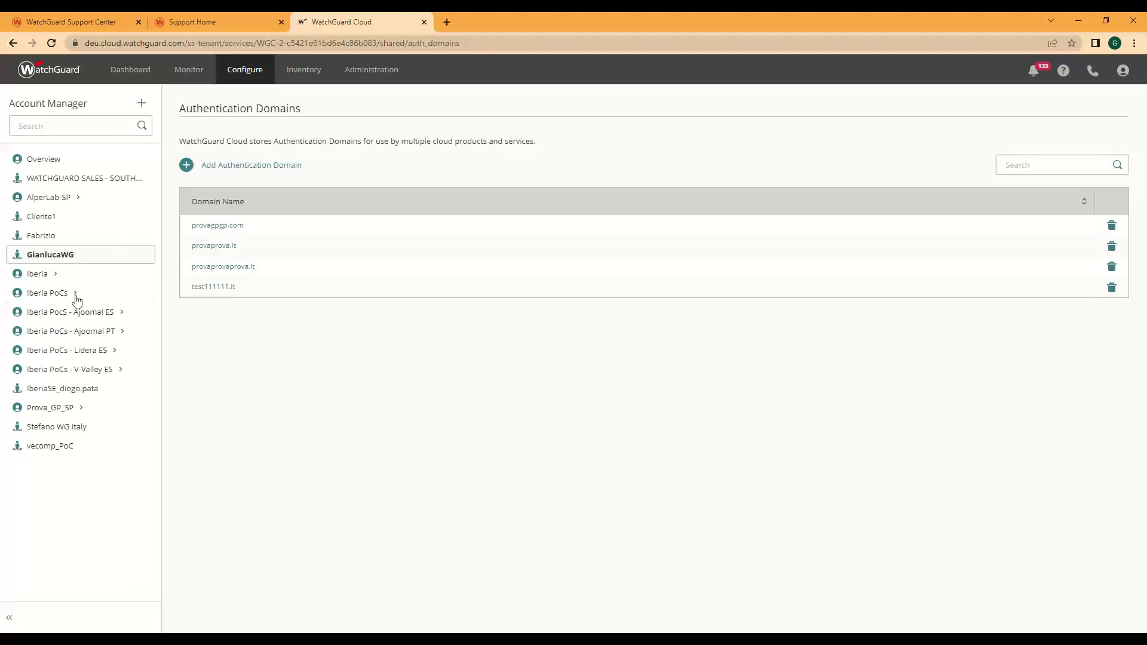
Return to the t55gp device's configuration and open its Authentication Domains.
mouse_move(244, 81)
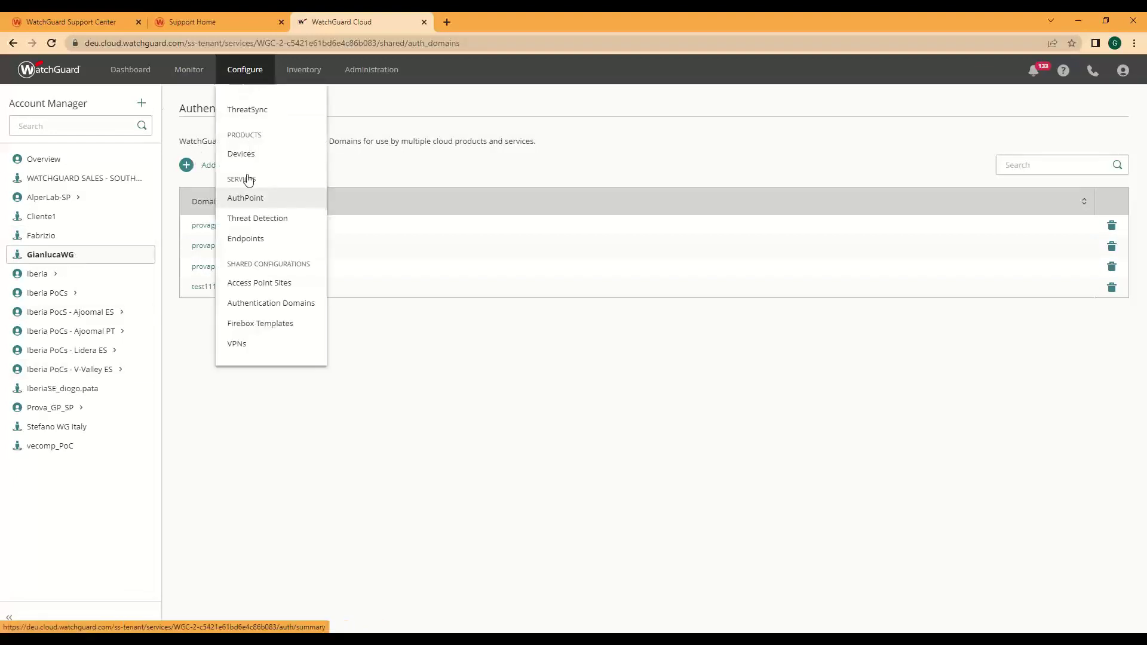
click(248, 155)
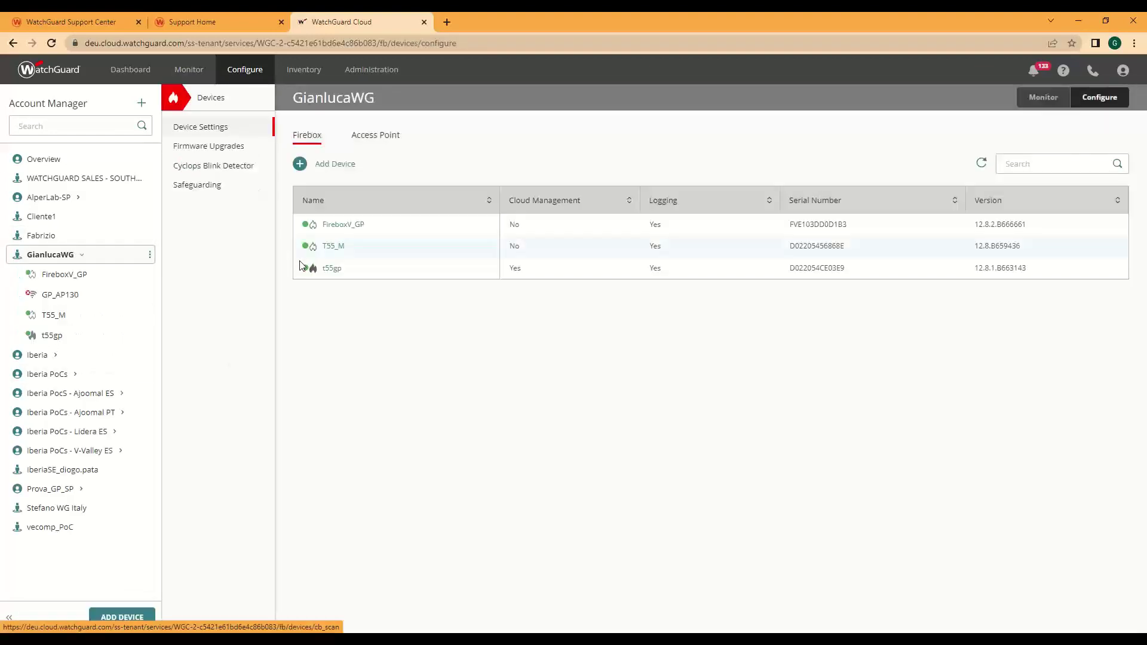
click(51, 335)
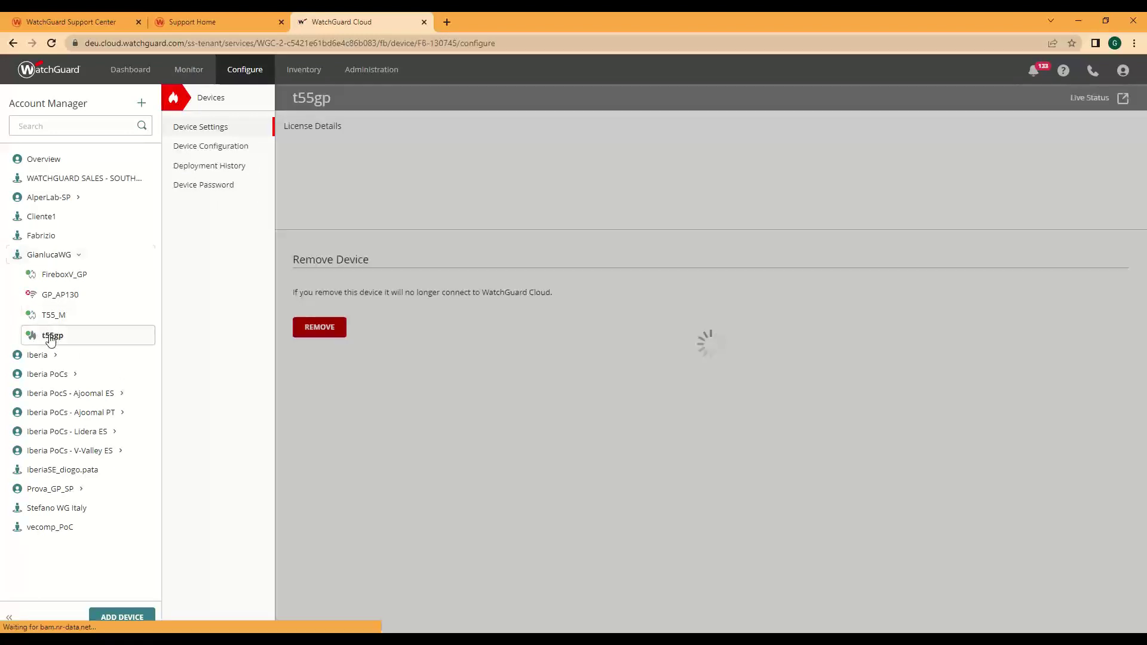
click(216, 149)
scroll(537, 418, down, 7)
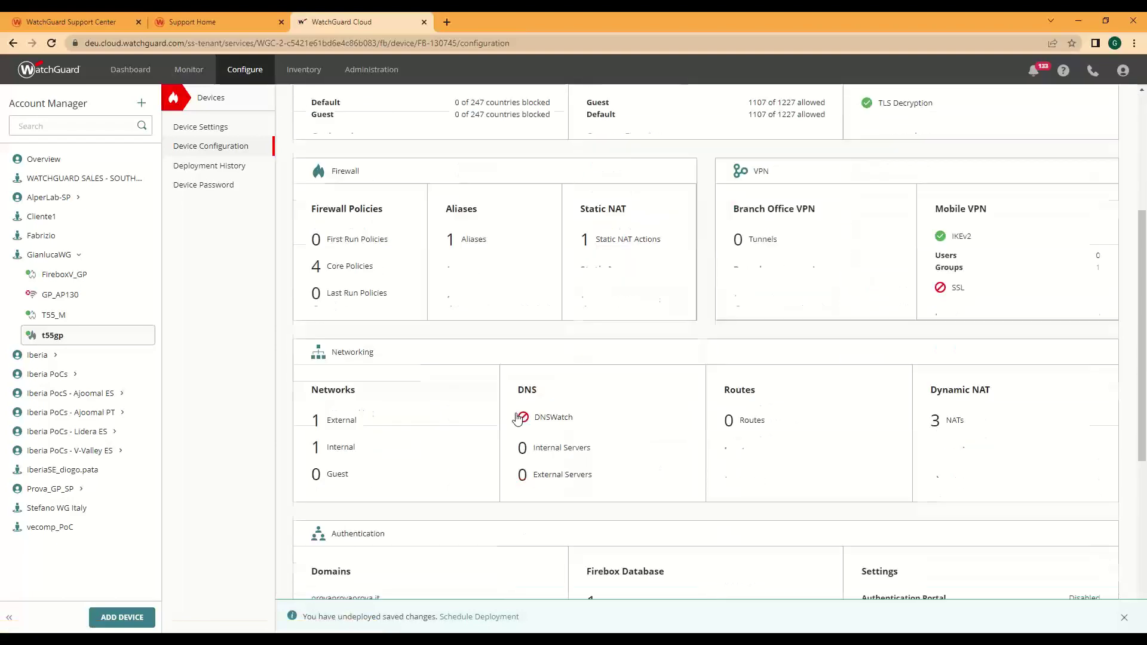
click(332, 408)
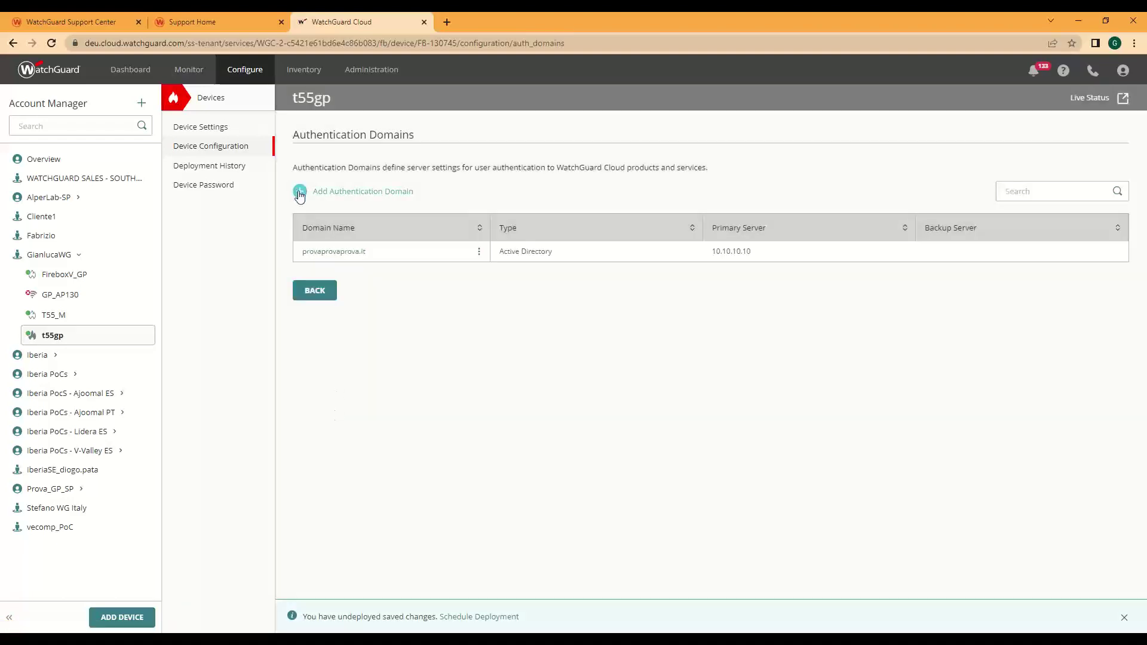
Start adding an authentication domain to t55gp and view the existing domains and the type options for provagpgp.com.
click(300, 193)
click(494, 198)
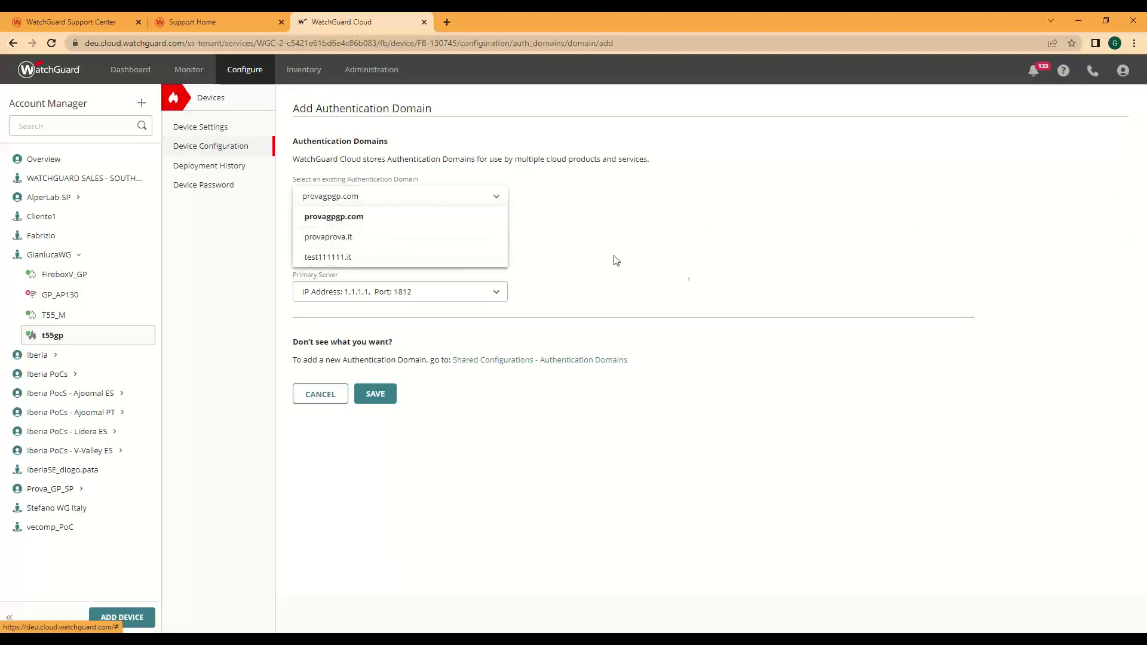
click(638, 253)
click(507, 250)
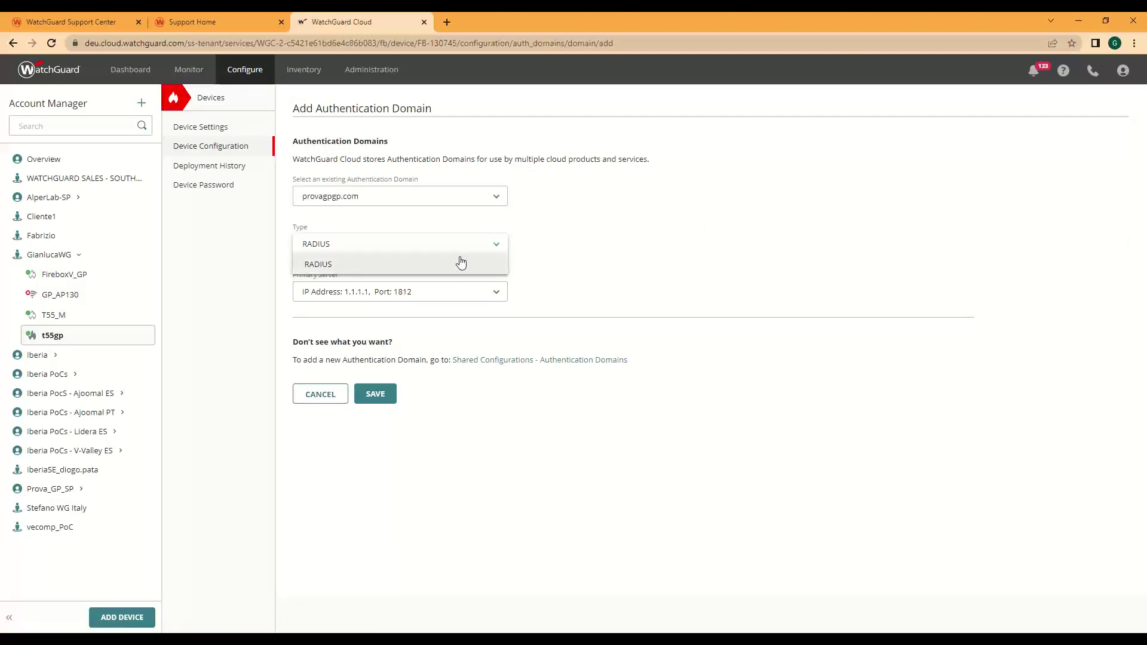
click(513, 244)
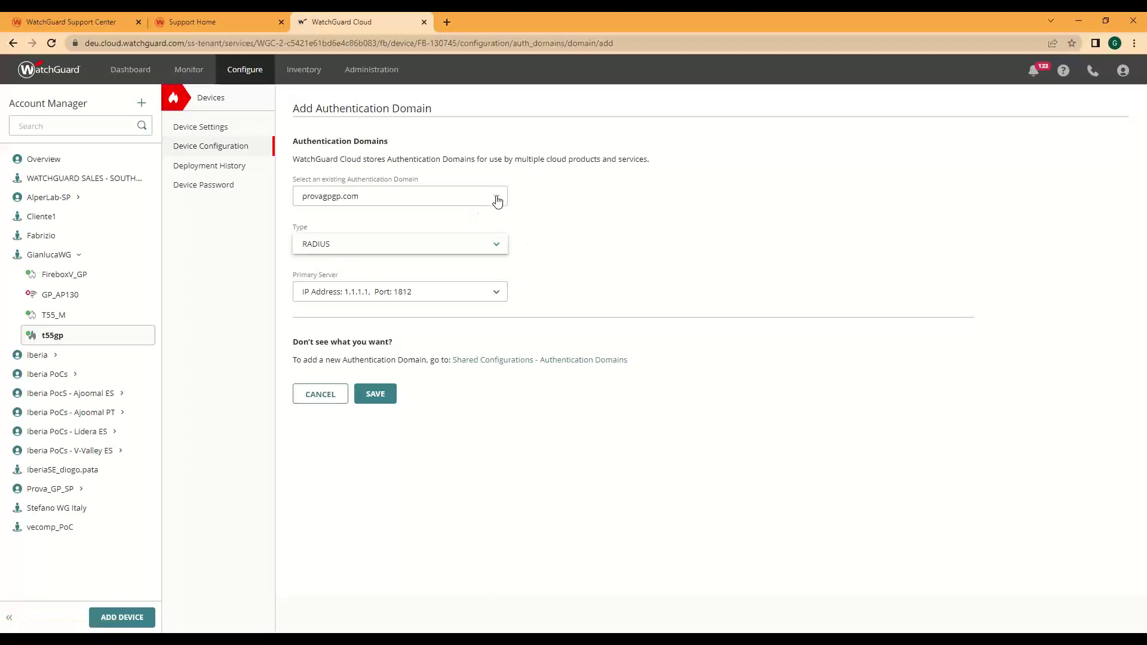
Try selecting the test111111.it domain with the Active Directory type, and return to Device Configuration without saving.
click(497, 202)
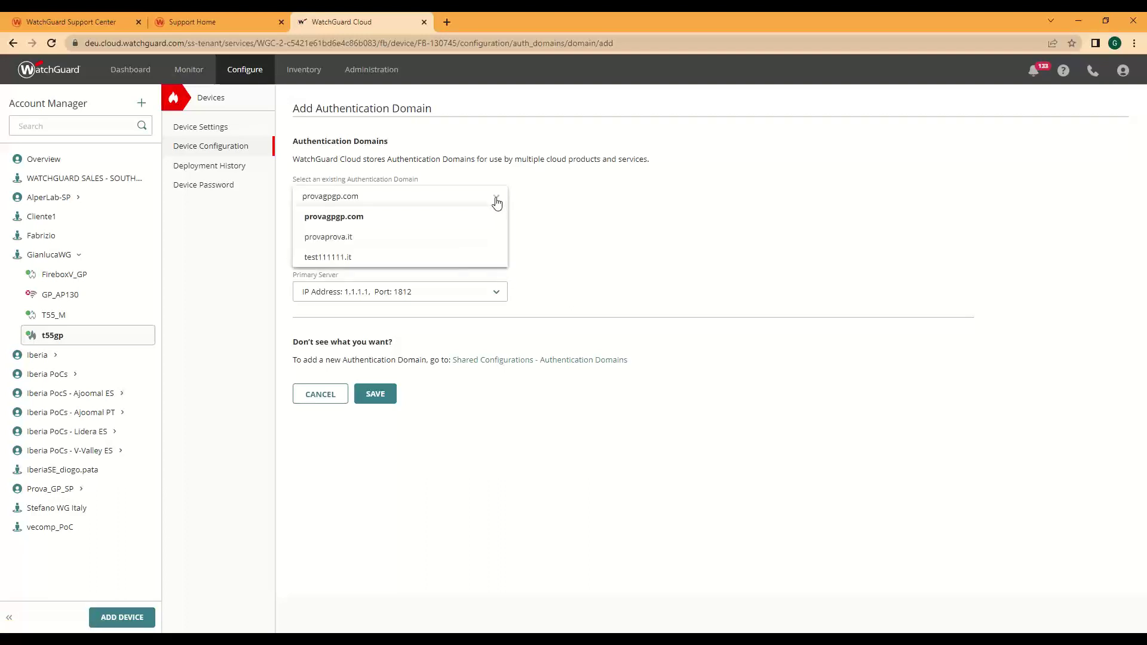
click(436, 258)
click(501, 248)
click(469, 284)
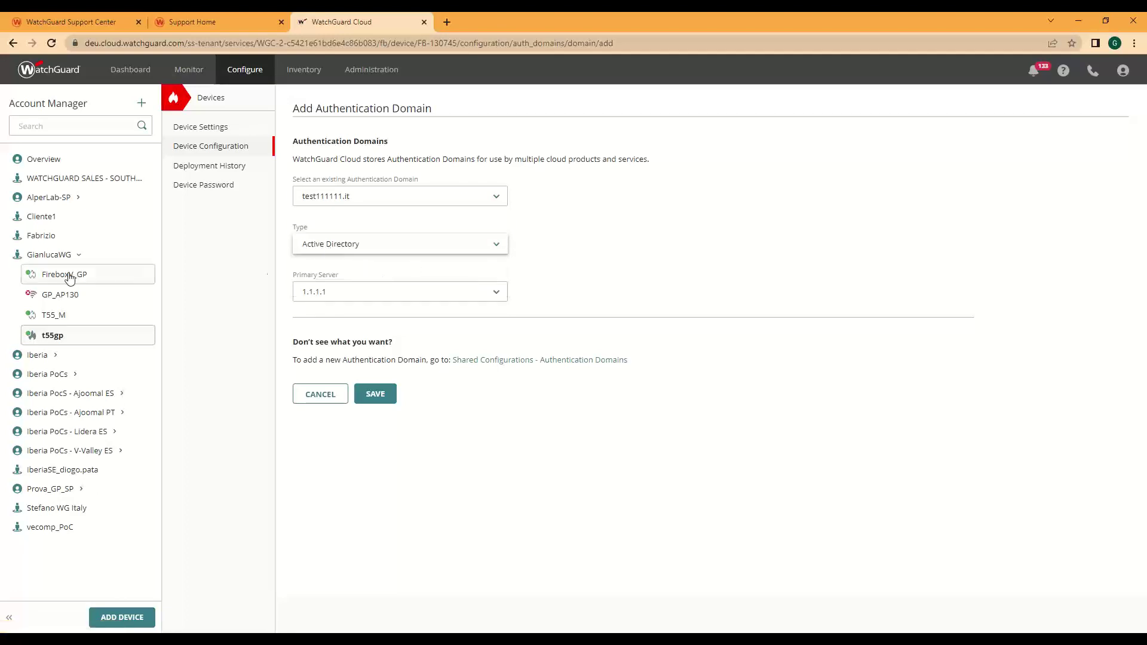
click(218, 153)
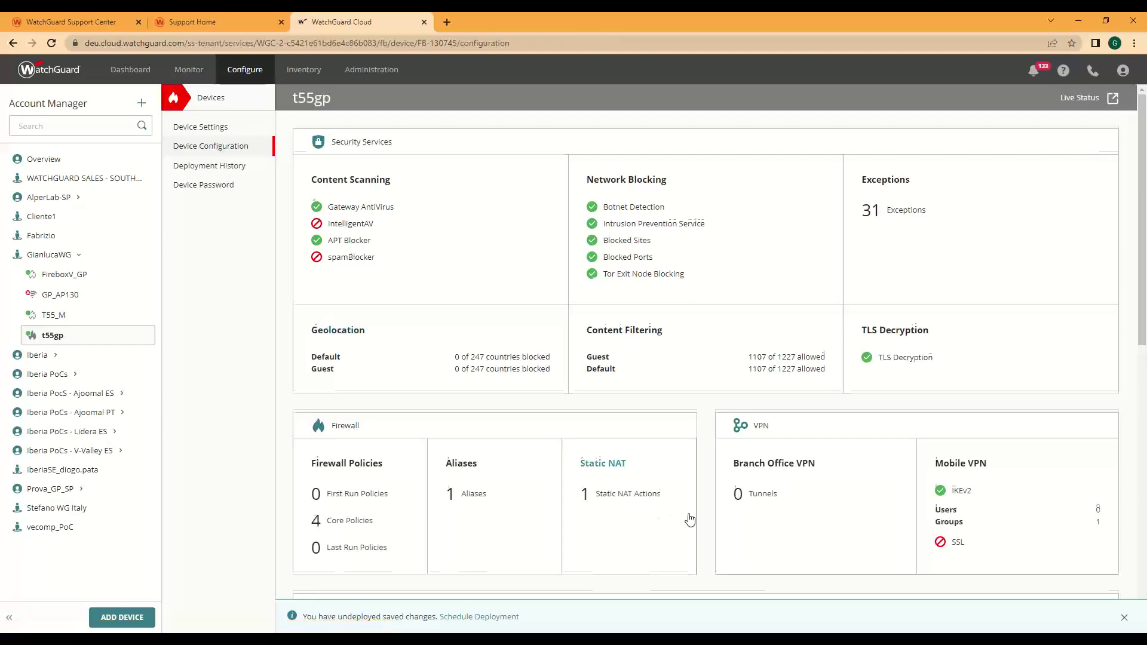
Open the Firebox Database in the Authentication section and view its groups and users.
scroll(675, 496, down, 5)
scroll(847, 441, down, 2)
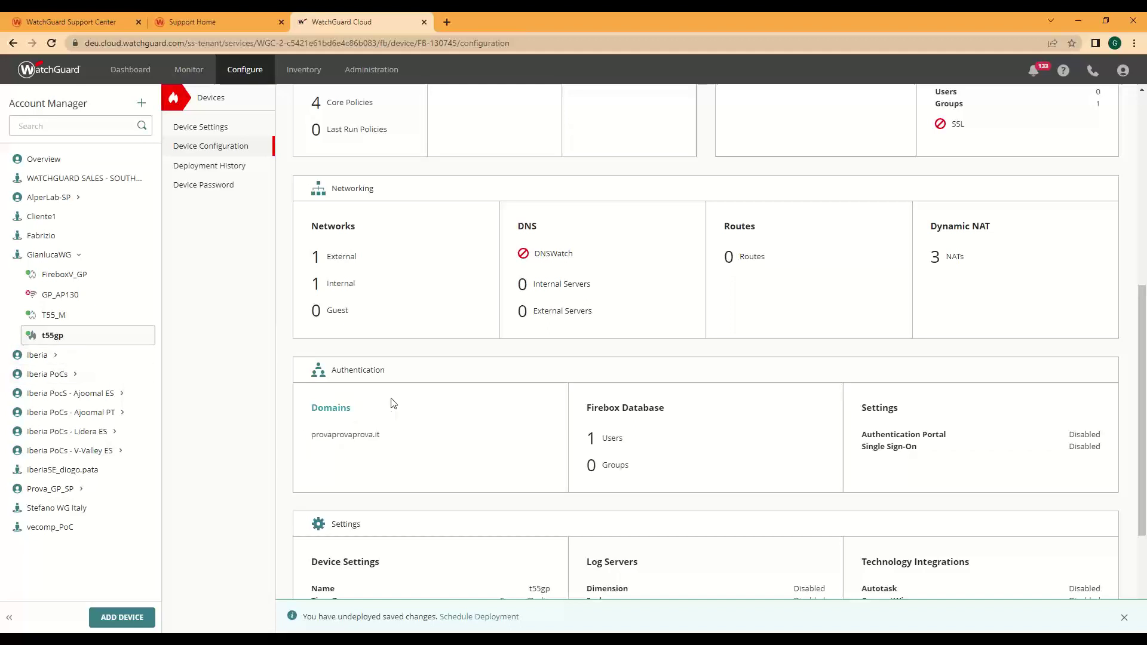
click(644, 409)
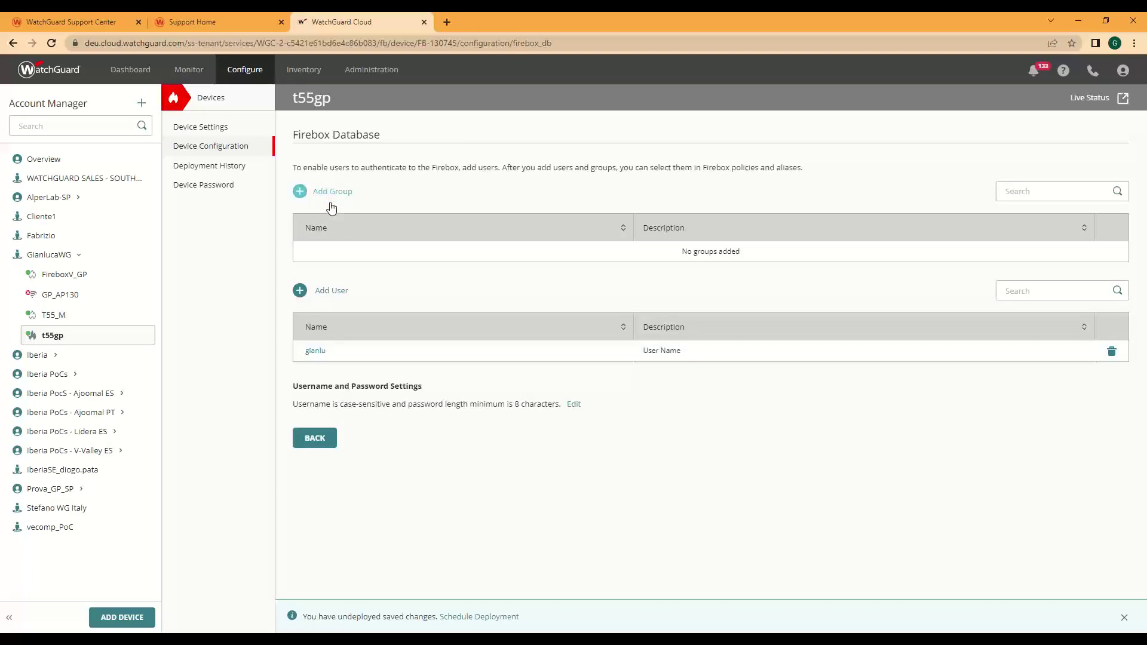
Return to Device Configuration and open the Authentication section's Settings at the Authentication Portal.
click(230, 154)
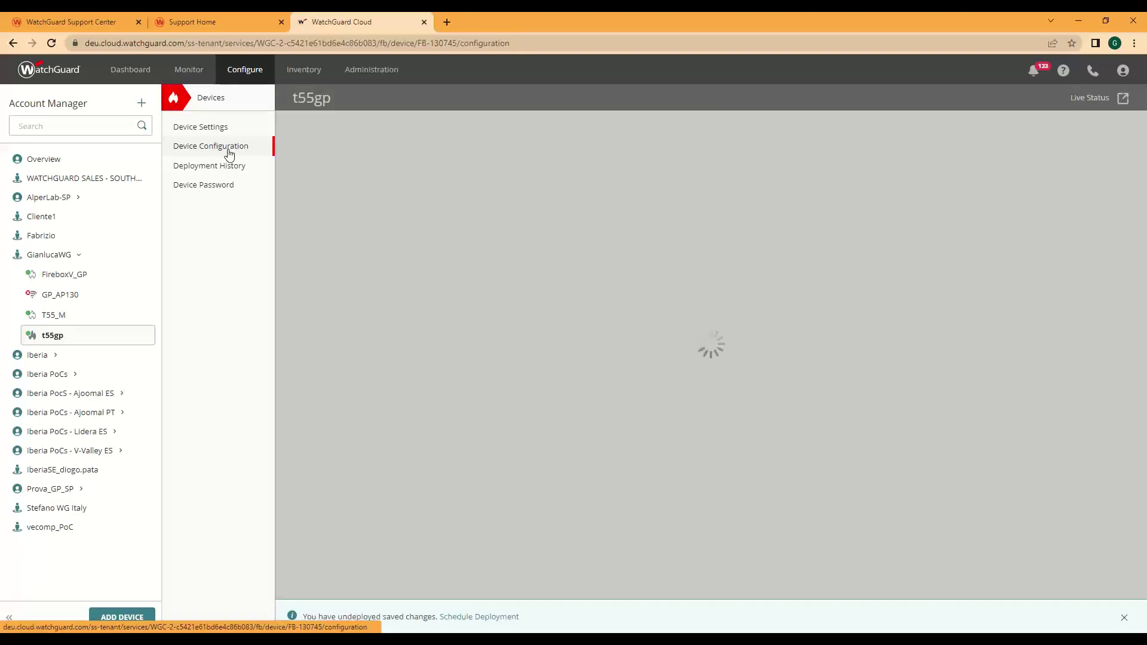
scroll(956, 484, down, 4)
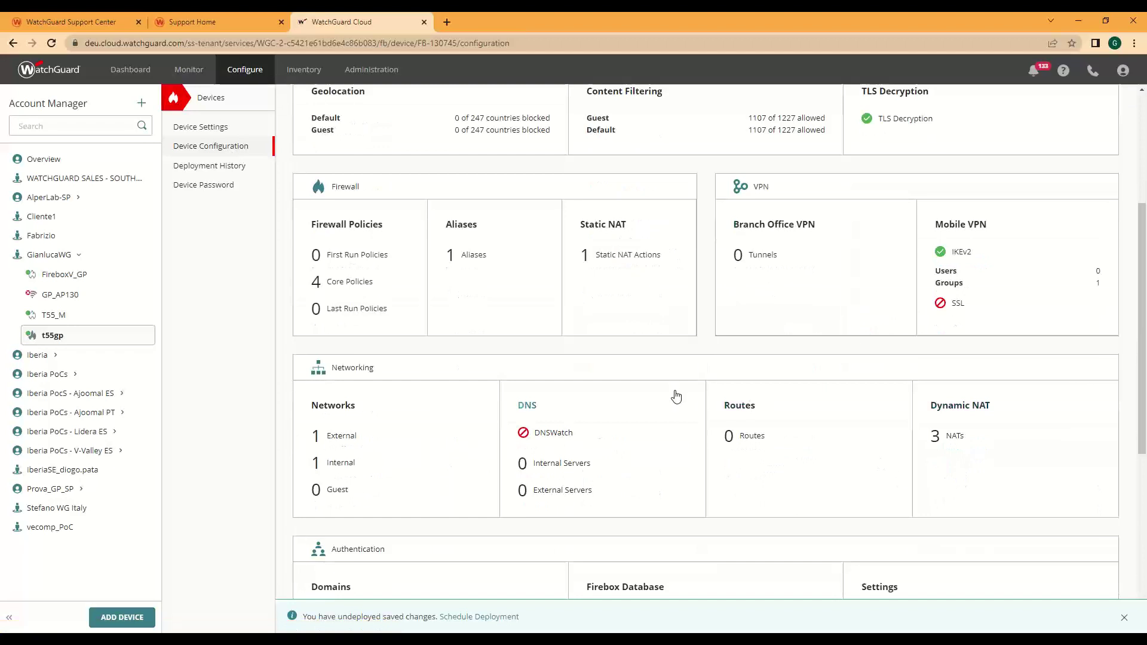
scroll(866, 448, down, 3)
click(881, 408)
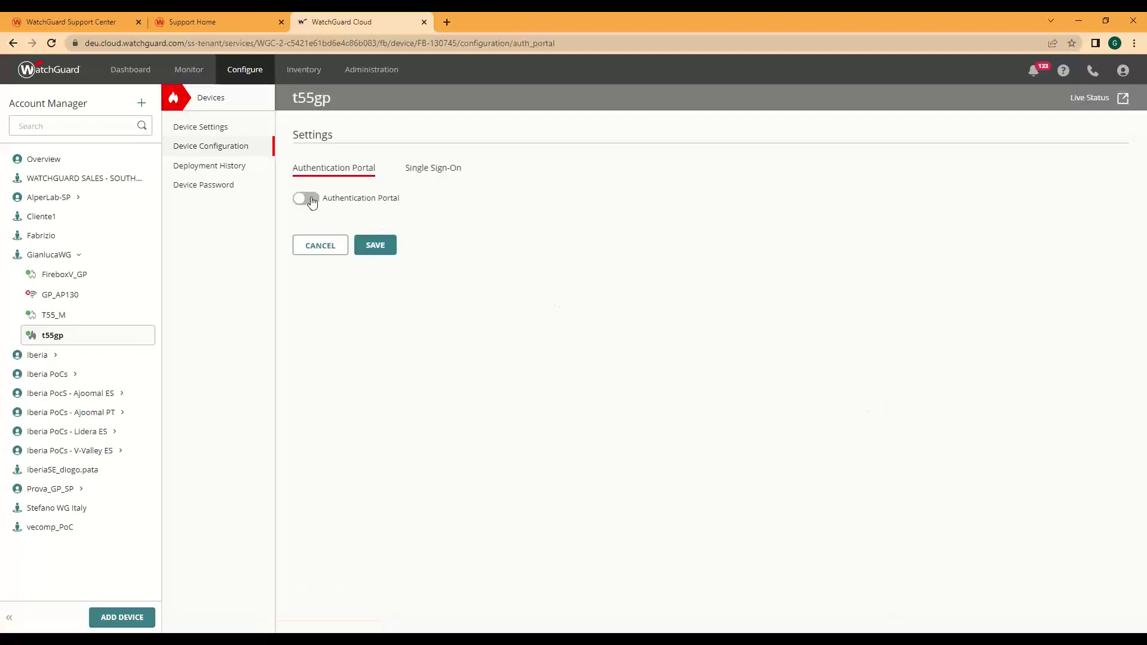
View the Single Sign-On options in t55gp's authentication settings and return to Device Configuration.
click(444, 169)
click(305, 198)
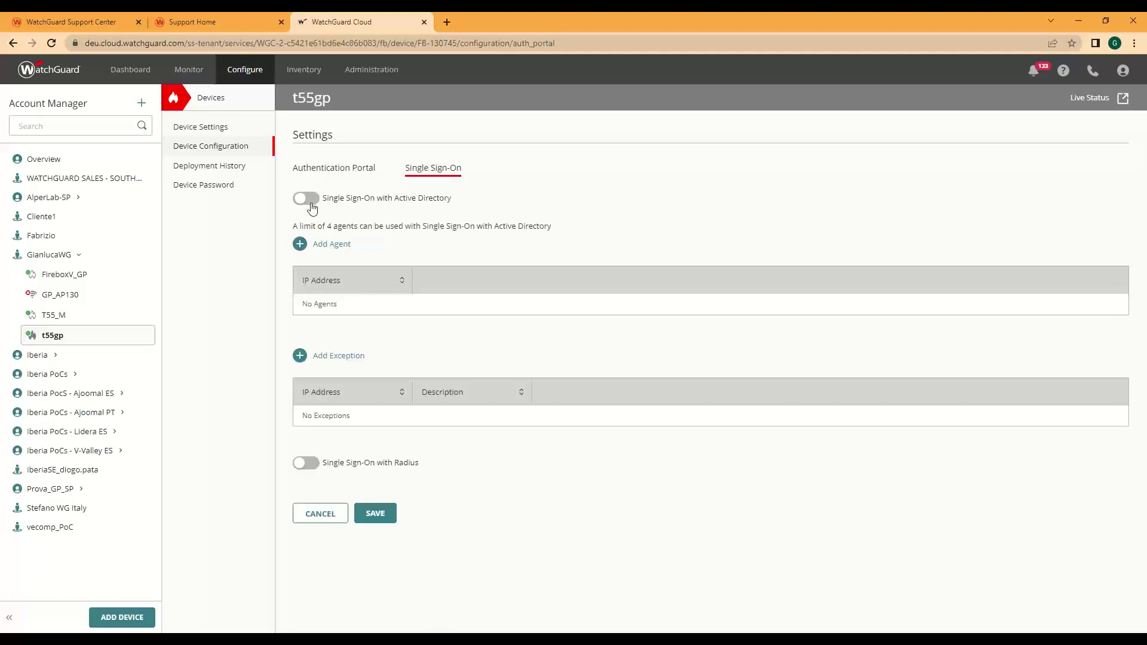
click(222, 154)
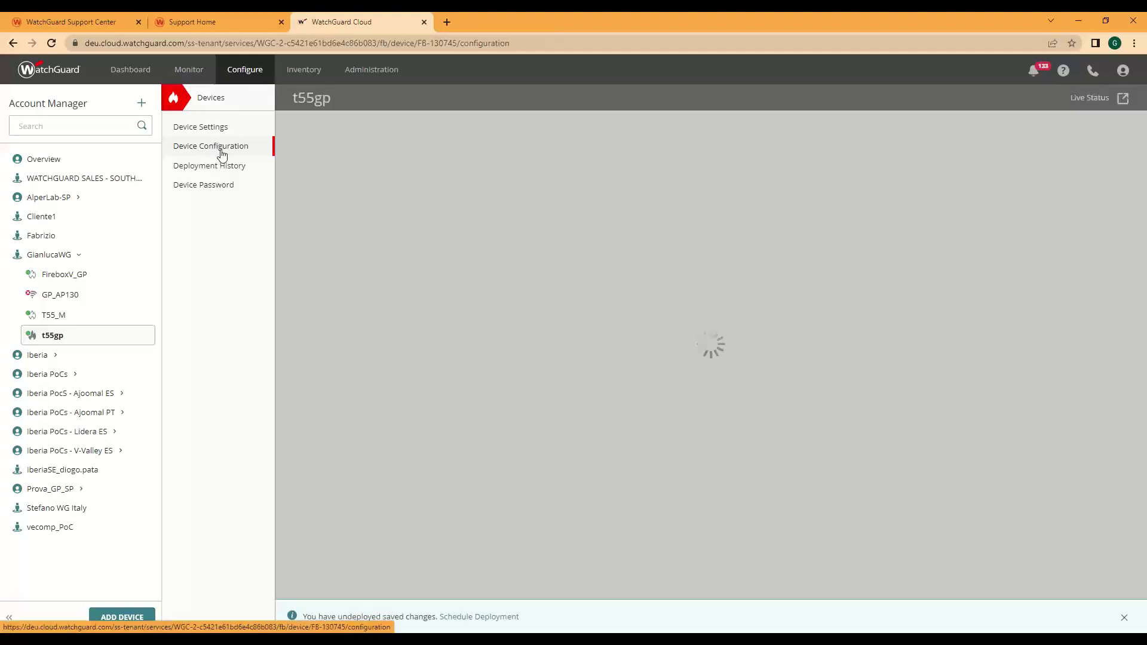
Try enabling log messages to Dimension and to a Syslog Server in t55gp's Log Servers settings, and cancel without saving.
scroll(570, 429, down, 6)
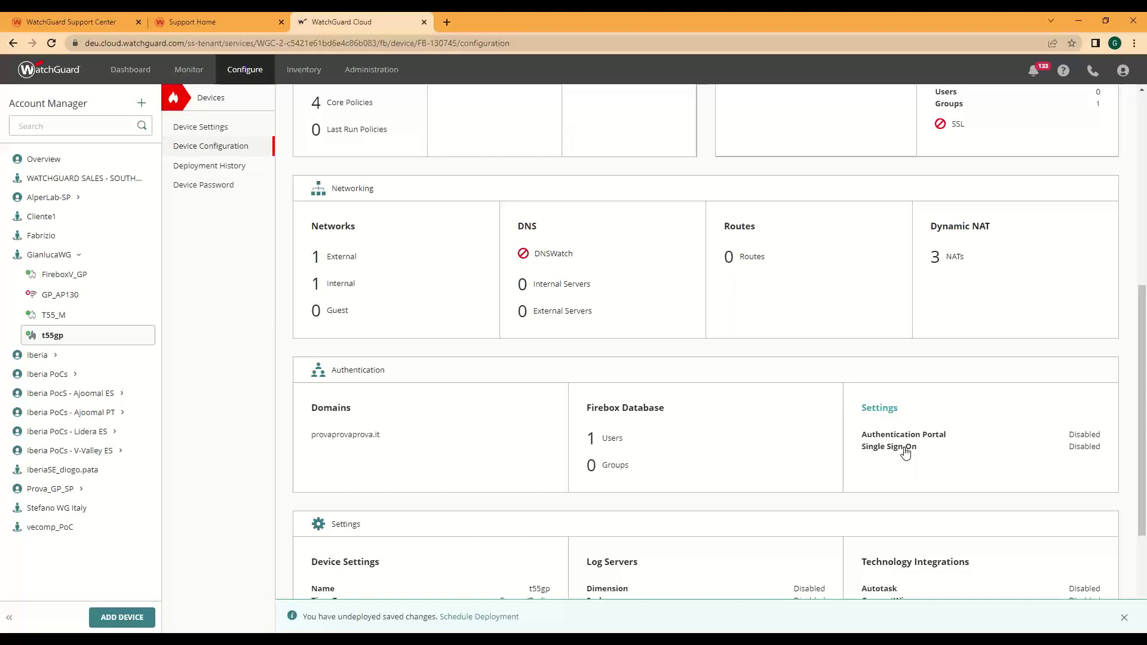
scroll(883, 440, down, 3)
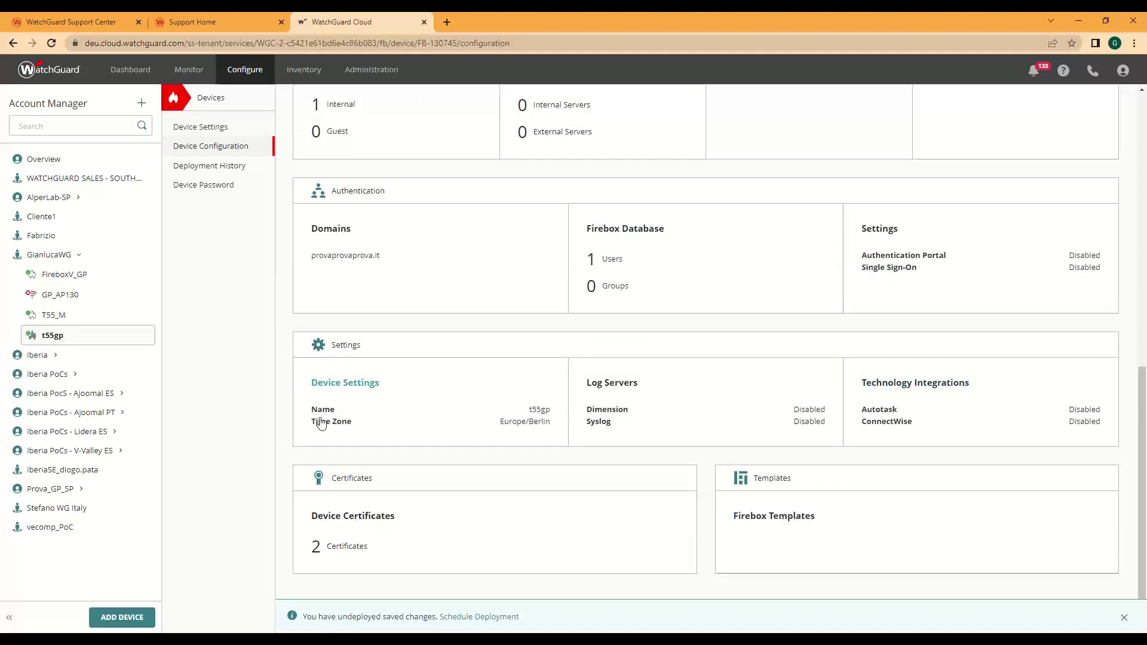
click(621, 385)
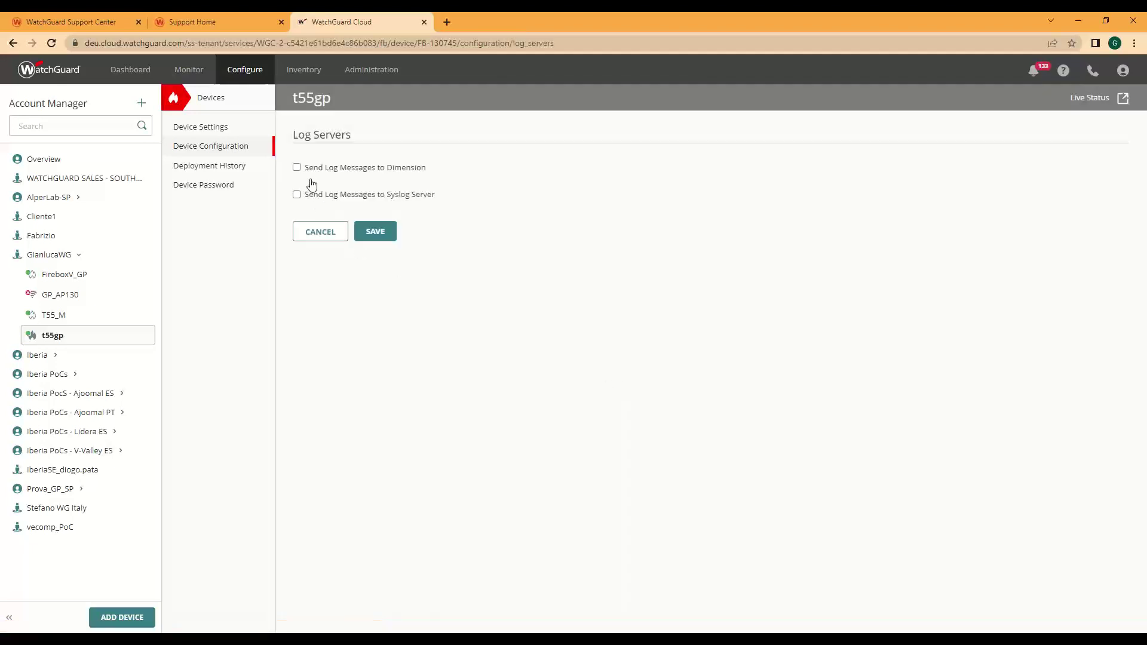
click(297, 168)
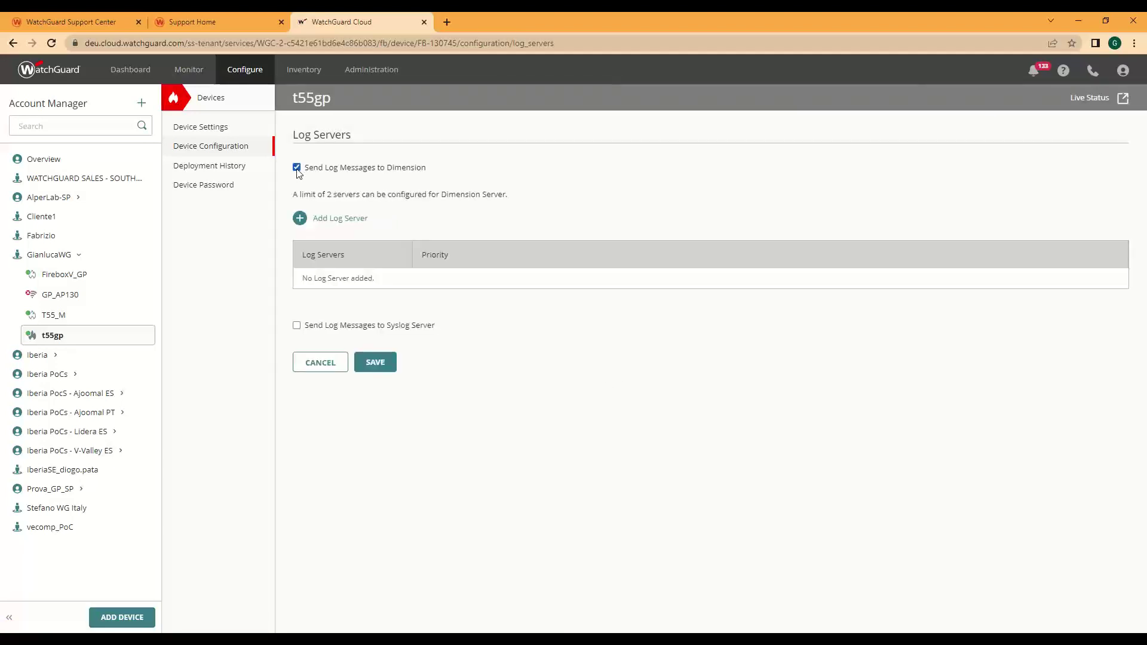
click(297, 326)
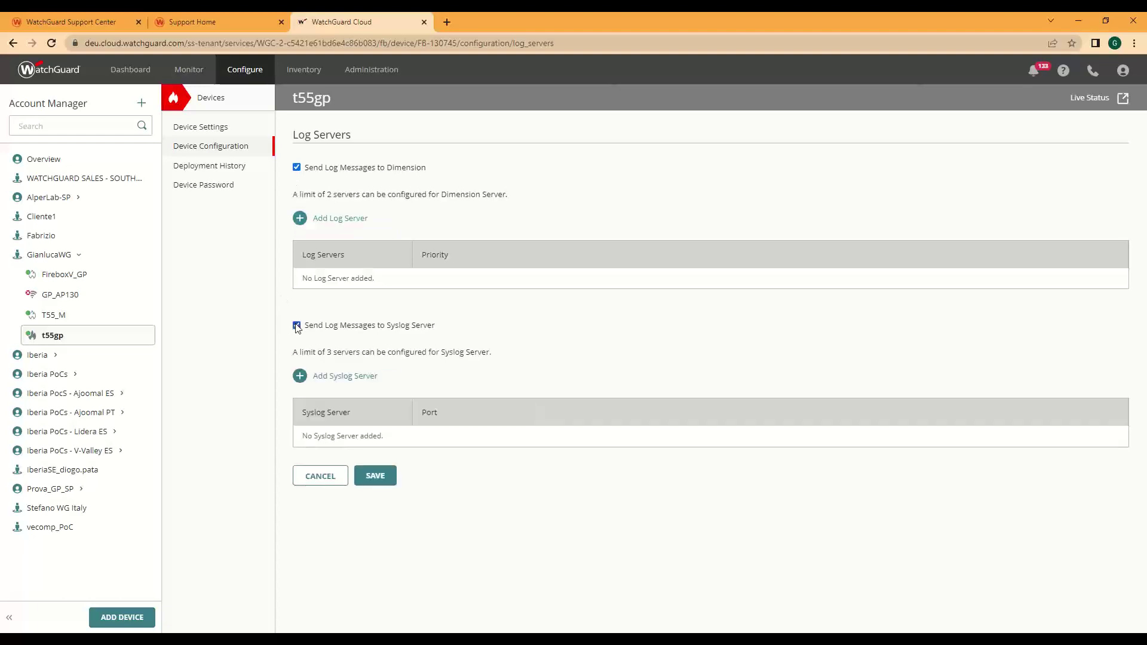
click(307, 481)
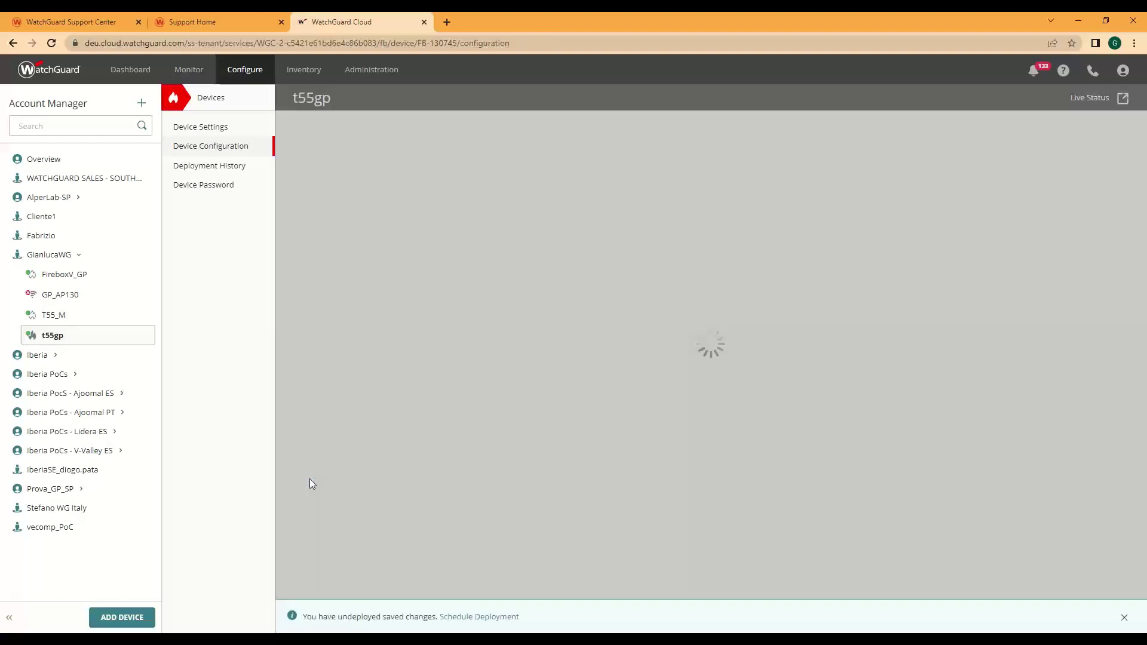
Open t55gp's Technology Integrations, review the Autotask configuration fields, and return to Device Configuration without saving.
scroll(848, 478, down, 5)
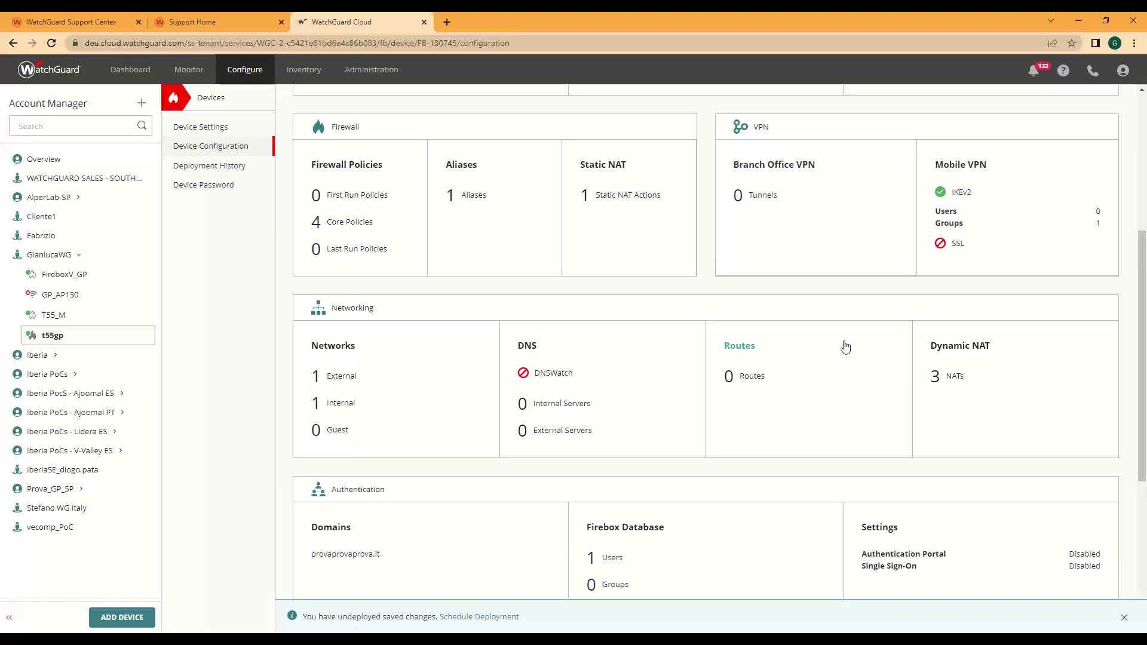
scroll(890, 426, down, 3)
scroll(885, 410, down, 2)
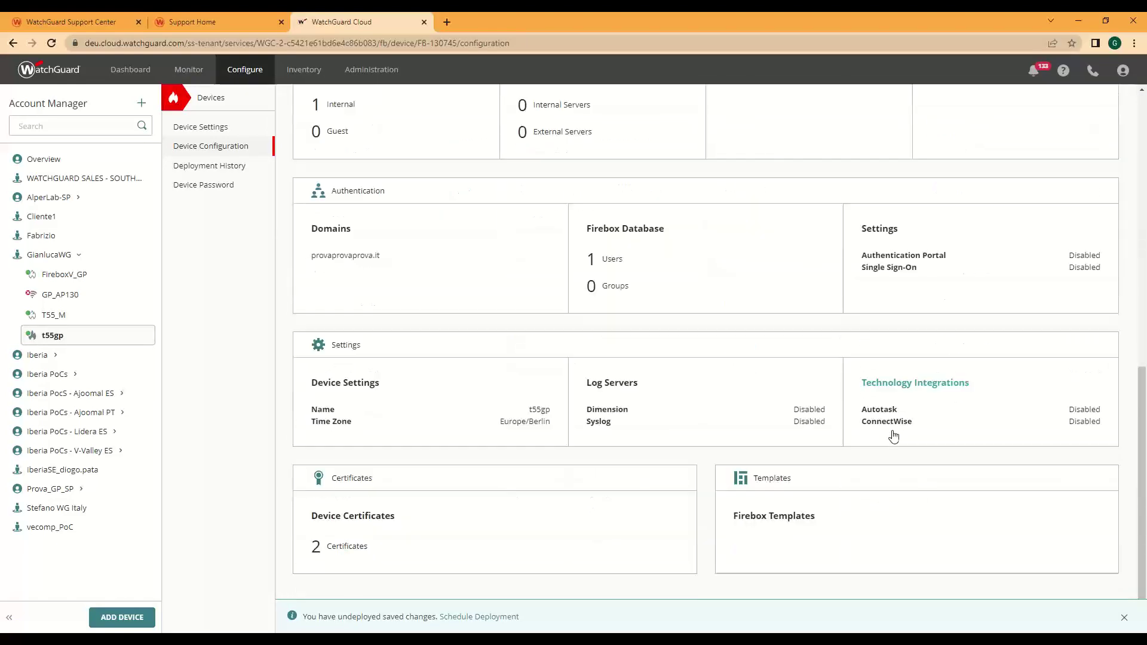
click(899, 387)
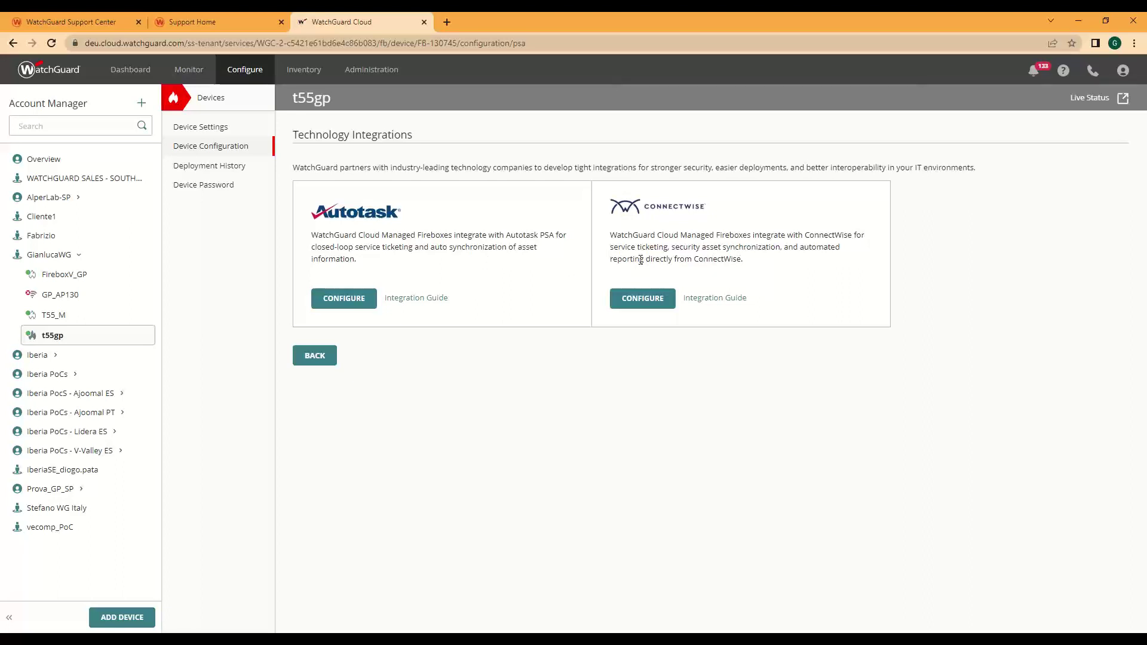
click(352, 298)
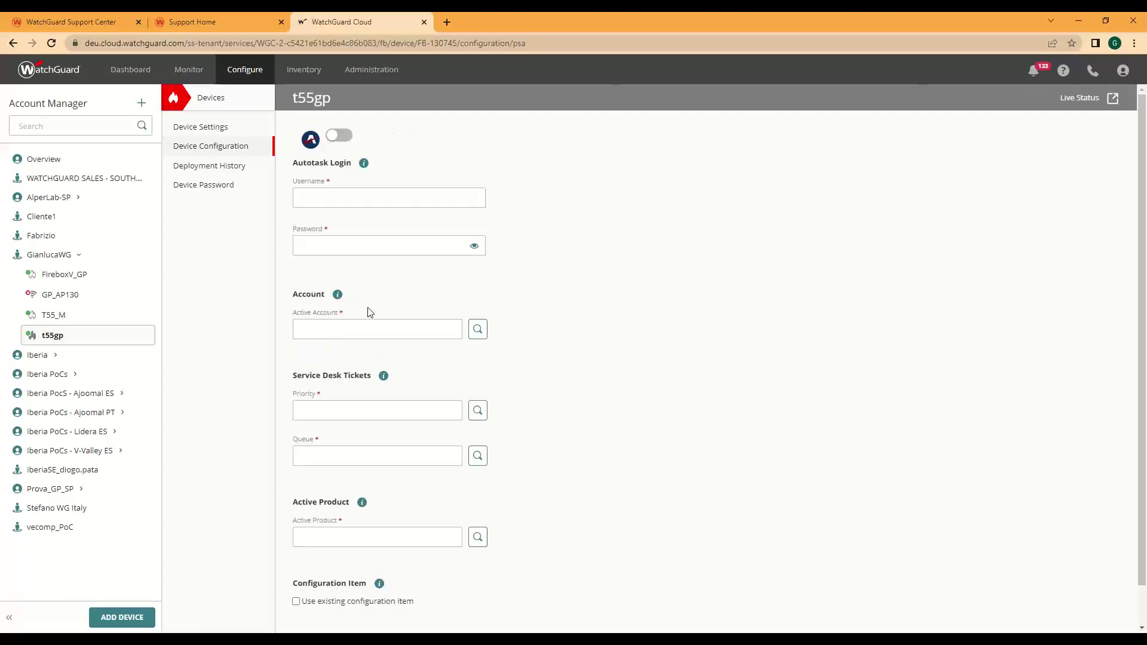
scroll(583, 445, down, 1)
scroll(556, 406, up, 1)
scroll(545, 446, down, 1)
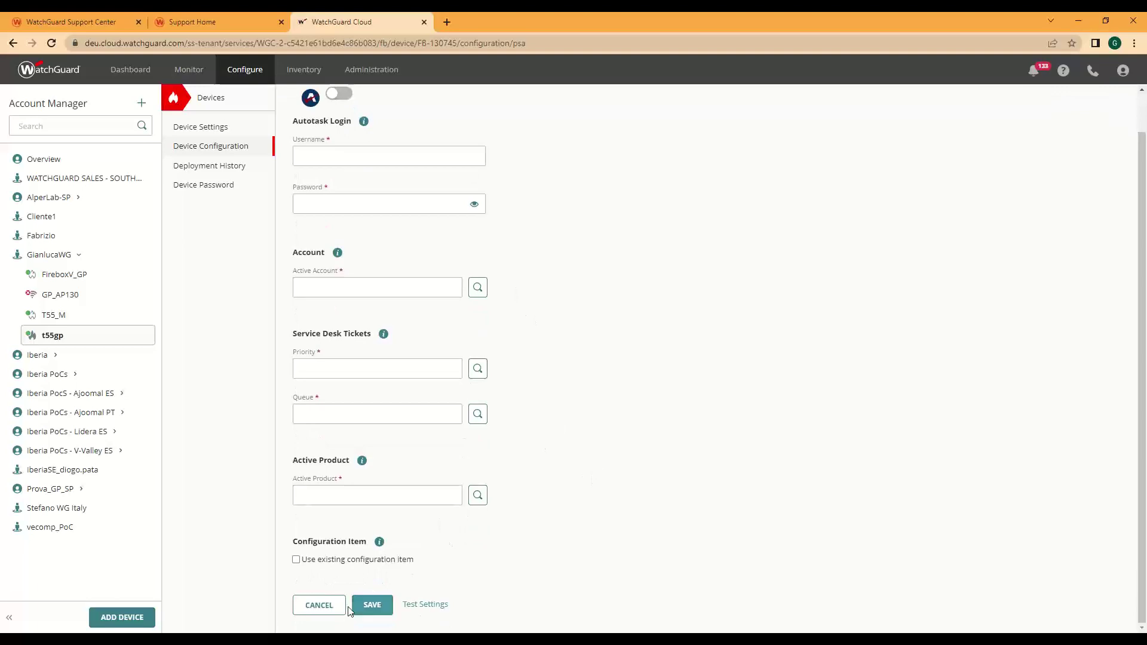
click(224, 151)
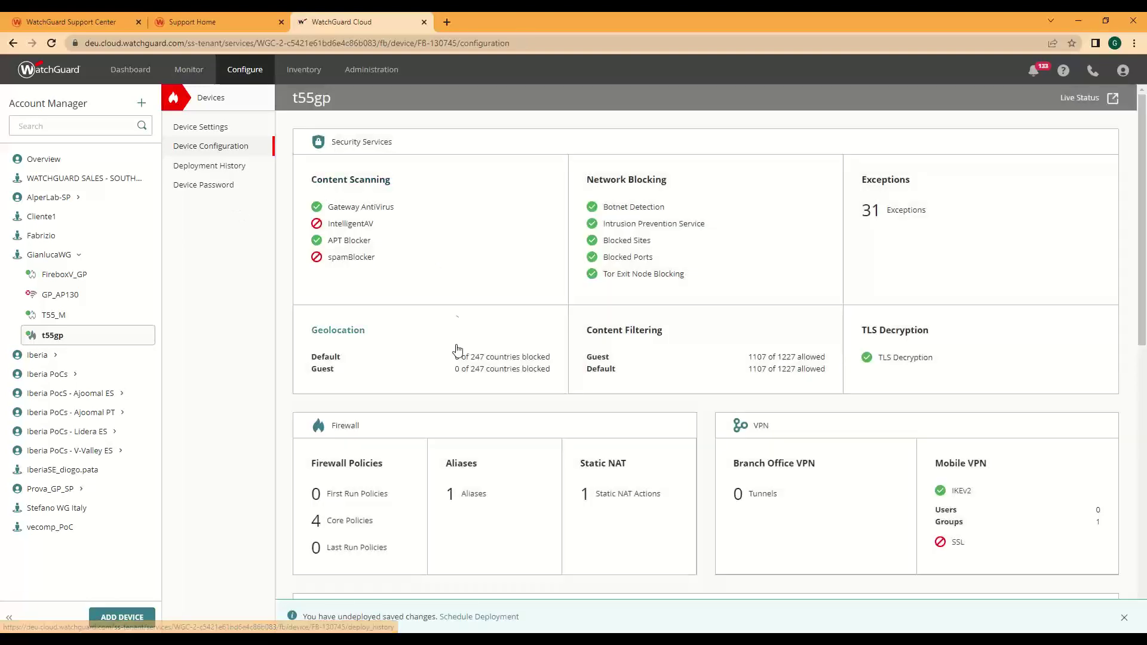
Open the Autotask Integration Guide link from Technology Integrations, view the Help Center's Integration Guides page, and return to WatchGuard Cloud.
scroll(472, 460, down, 10)
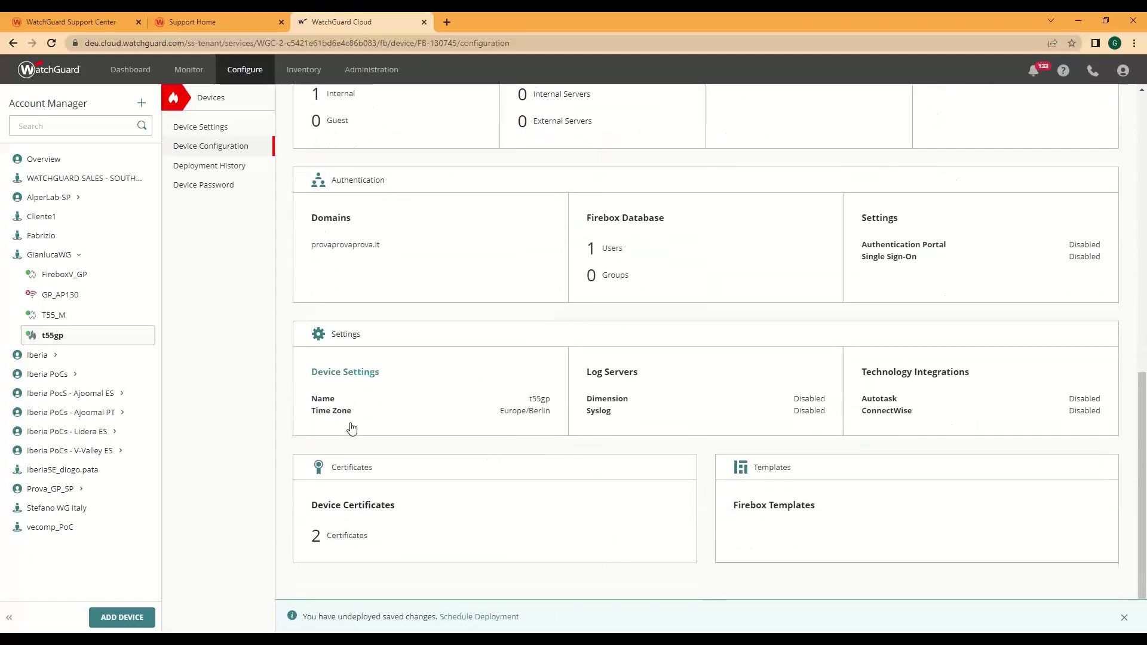
click(895, 375)
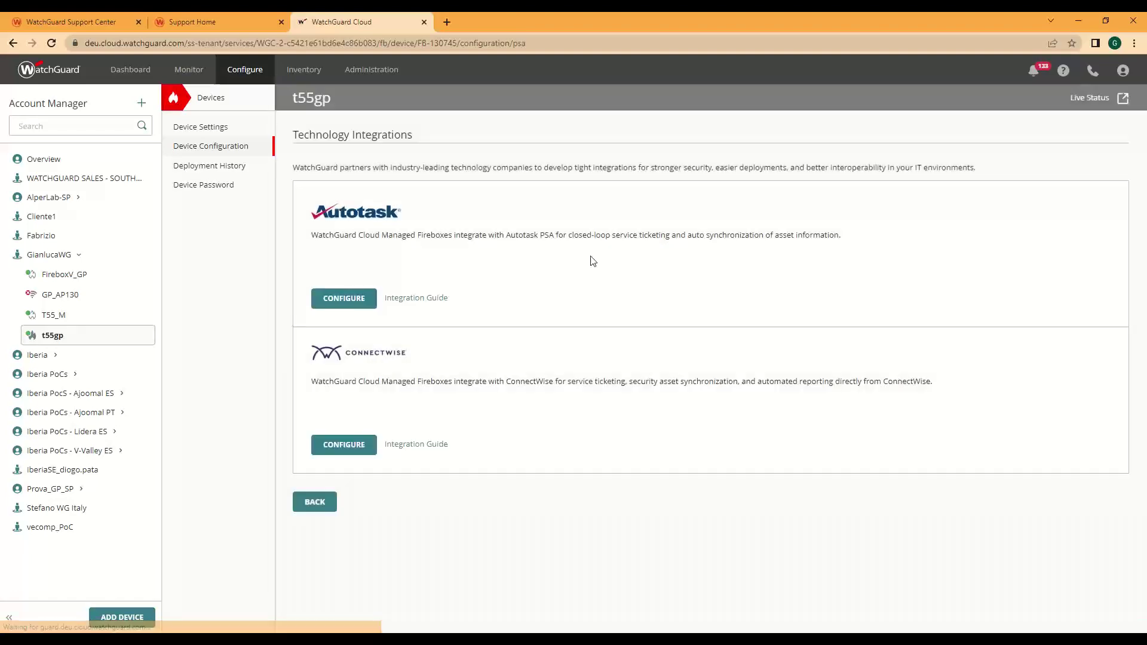
click(430, 299)
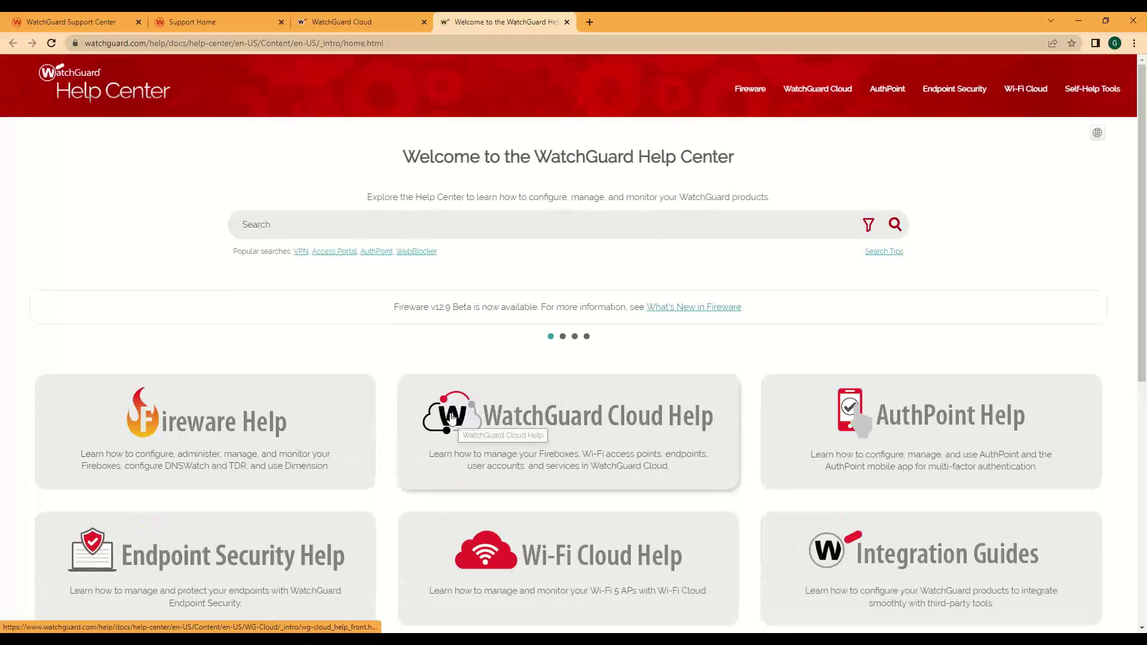
scroll(538, 282, down, 5)
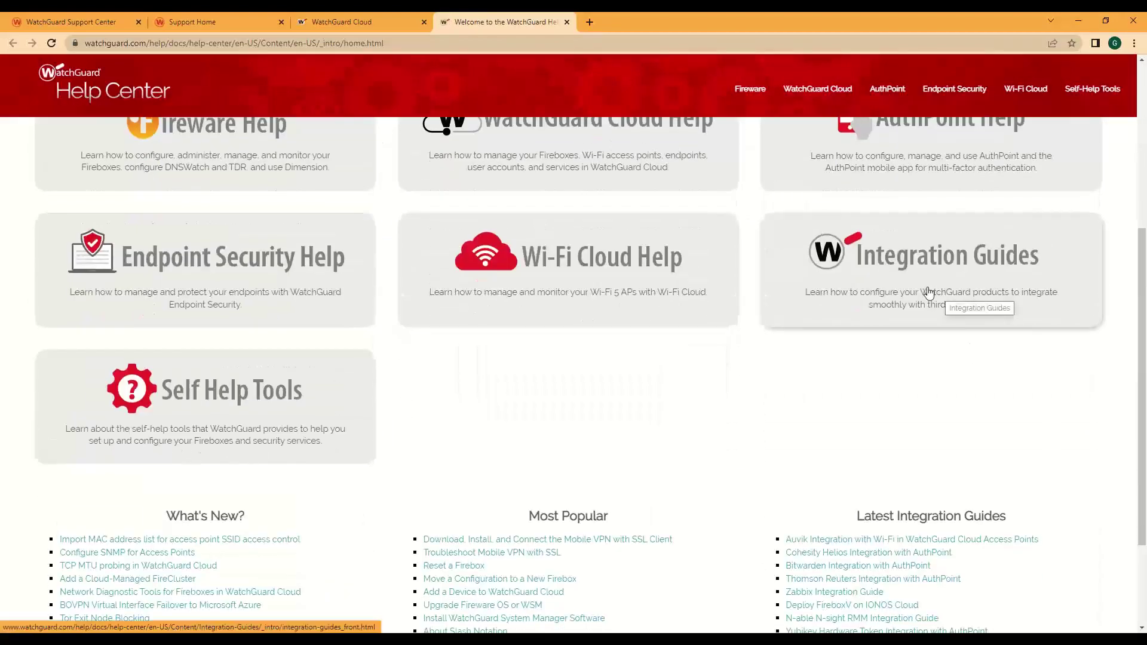
click(928, 293)
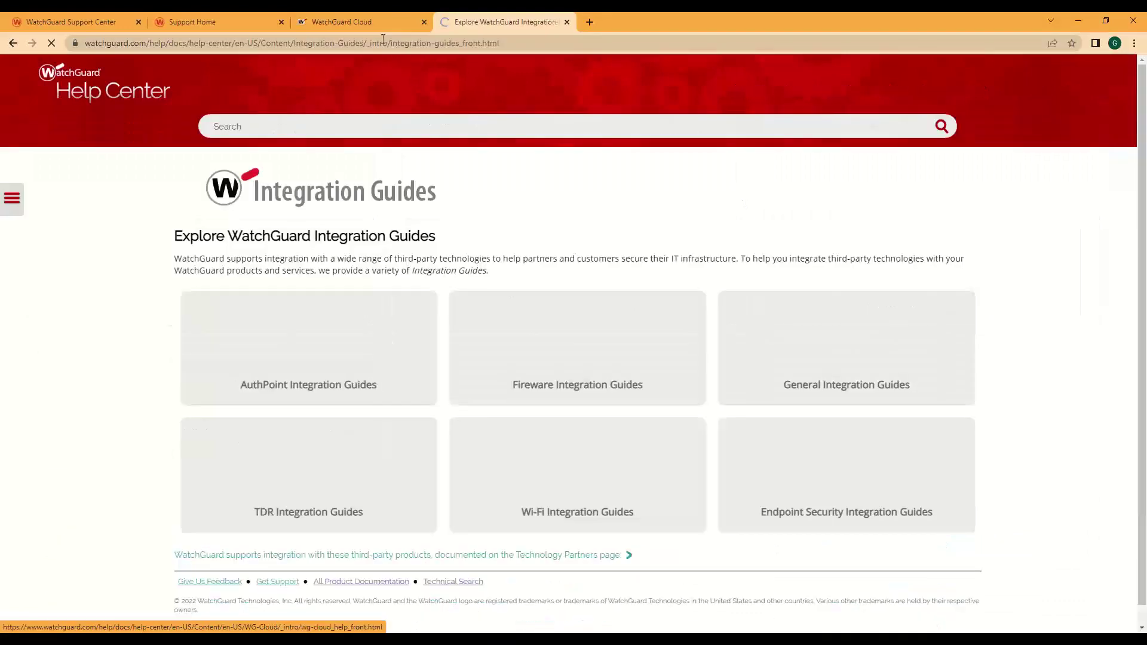
click(359, 23)
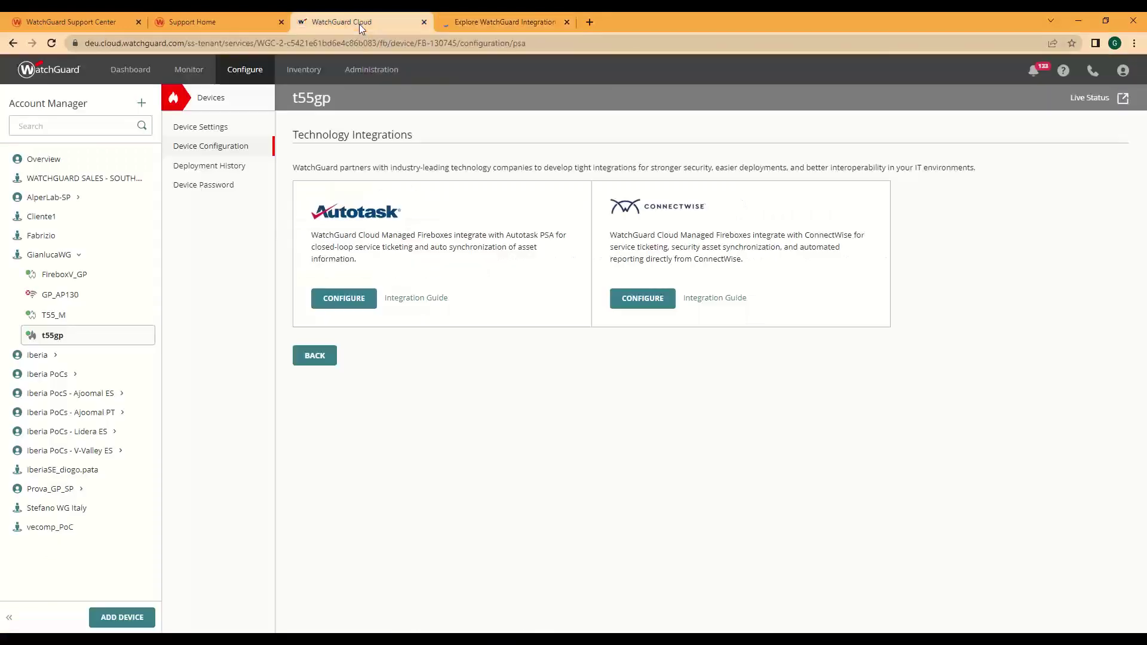
Open t55gp's Device Certificates from Device Configuration, view the certificate list, and return to Device Configuration.
click(202, 147)
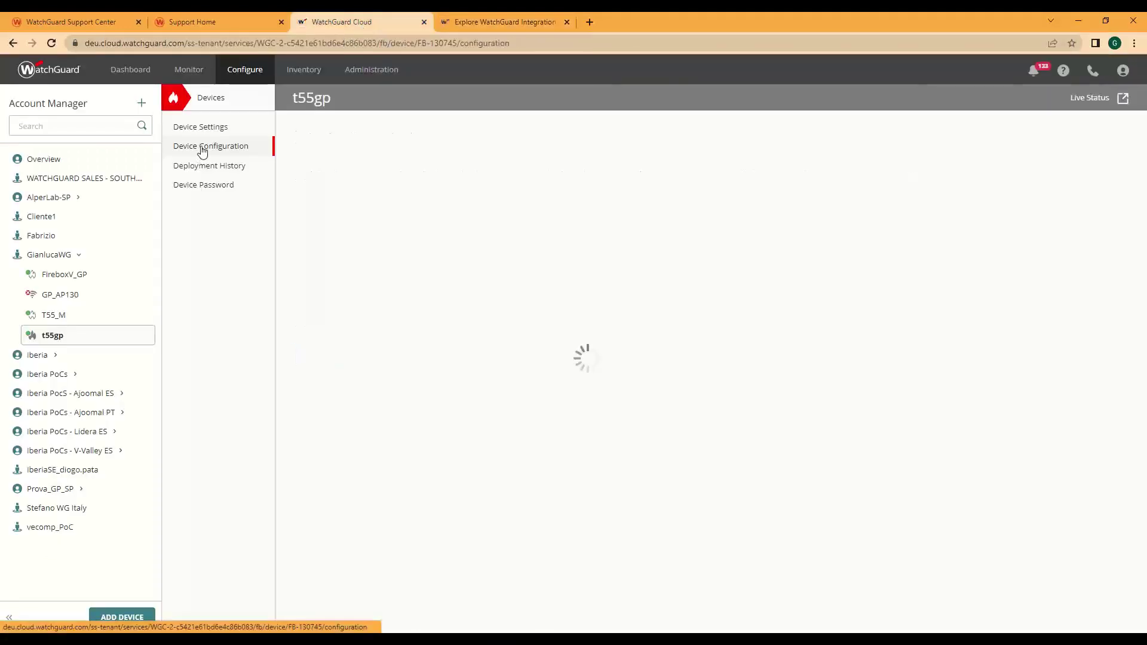
scroll(556, 359, down, 10)
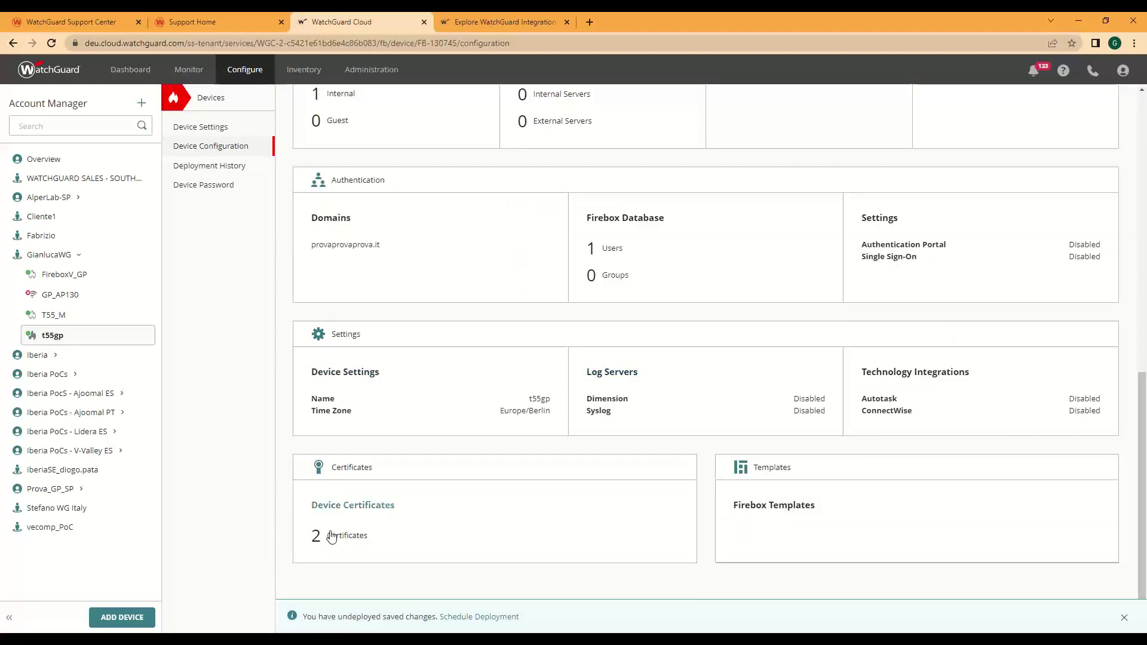
click(346, 509)
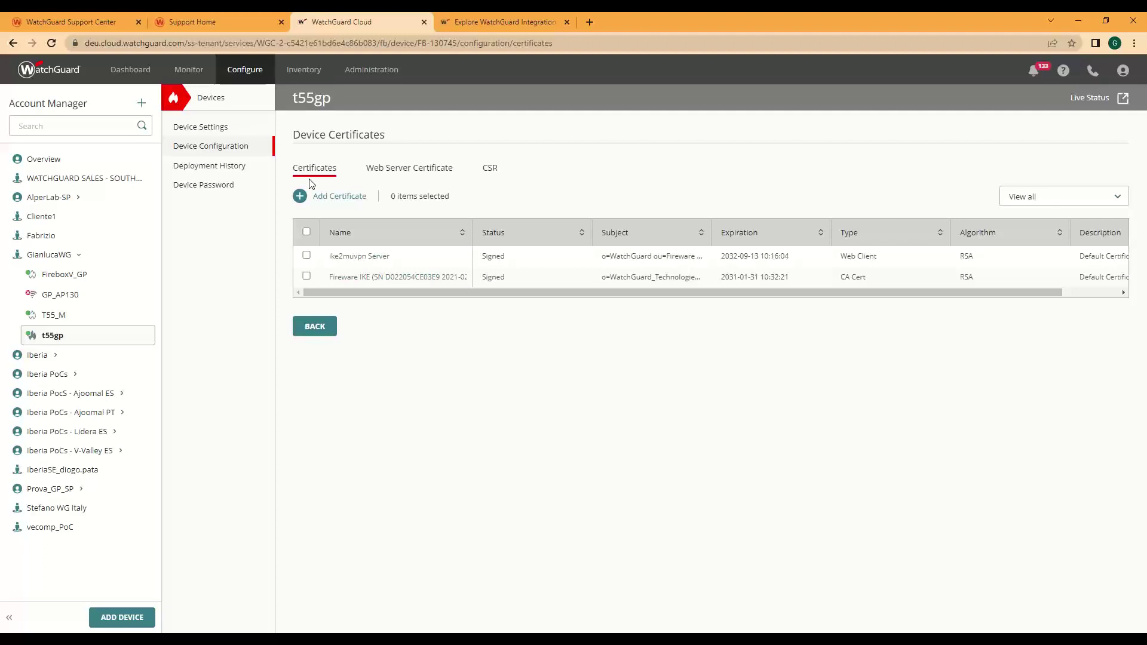
click(212, 152)
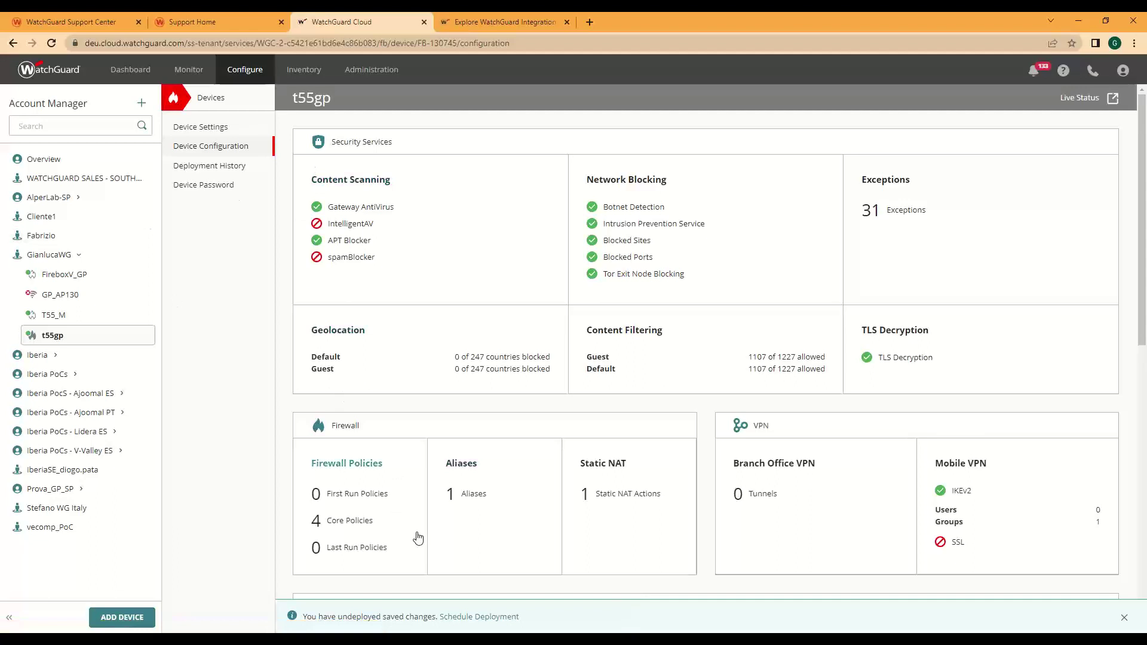
Open the deployment options for t55gp's undeployed changes, try the Schedule Deployment option, and cancel without deploying.
scroll(421, 538, down, 1)
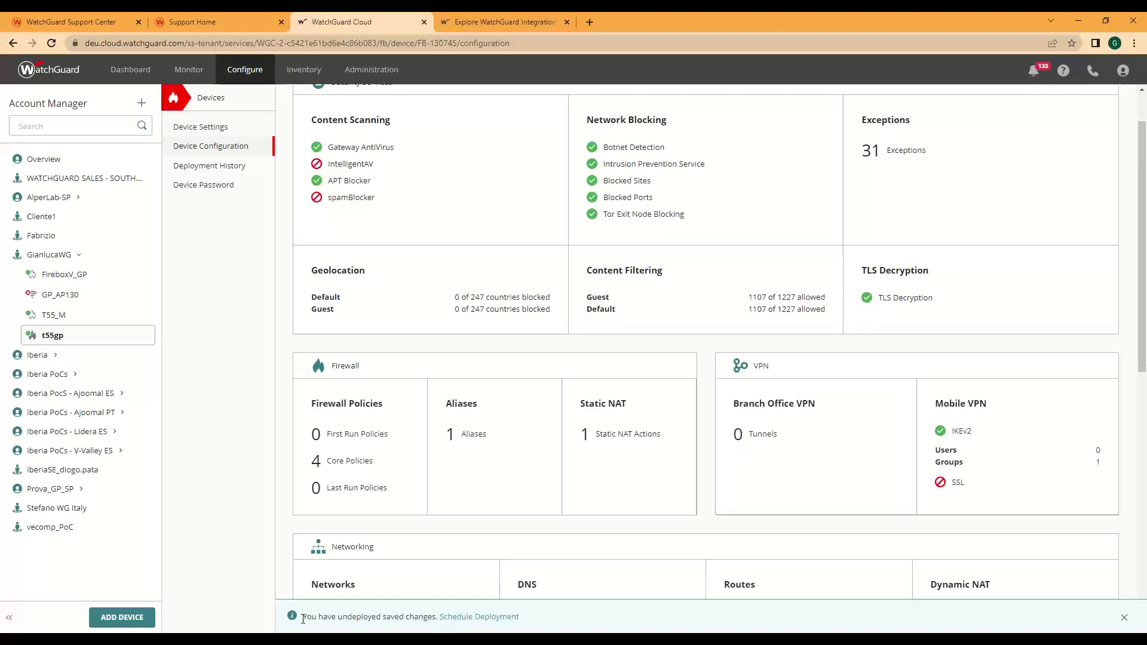
click(467, 623)
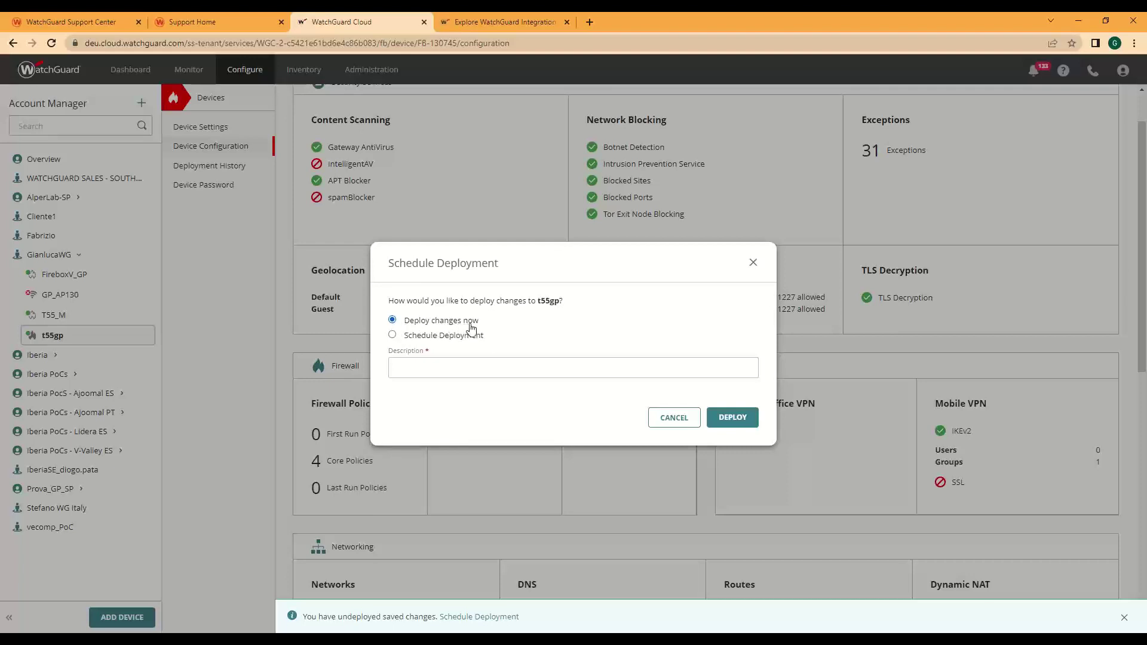
click(393, 335)
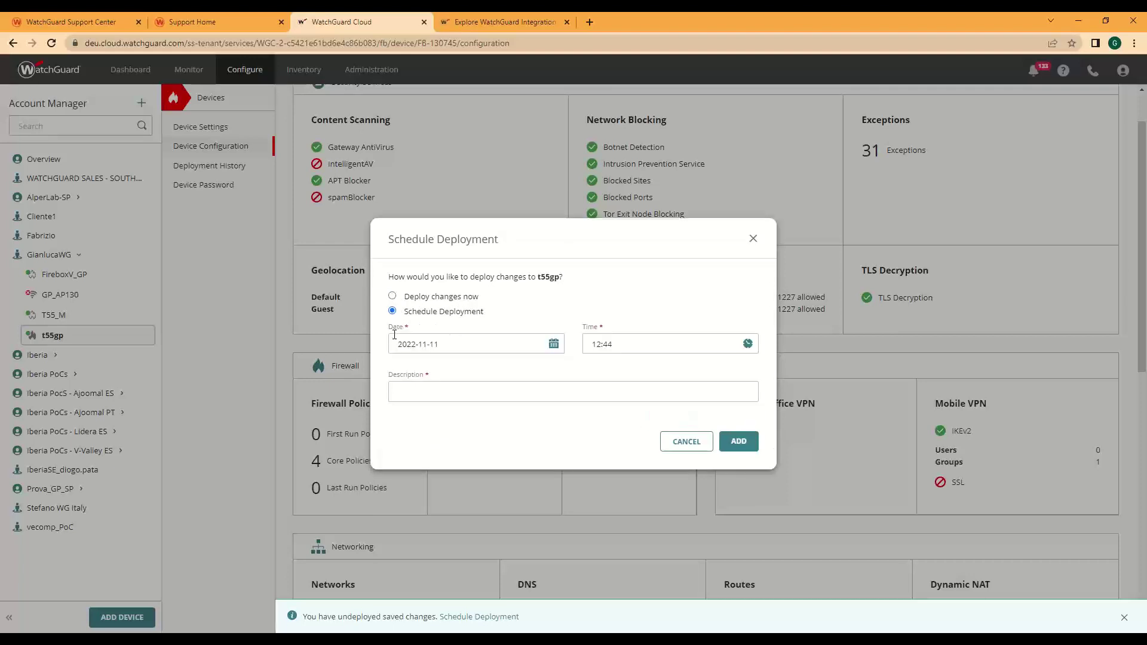
click(685, 442)
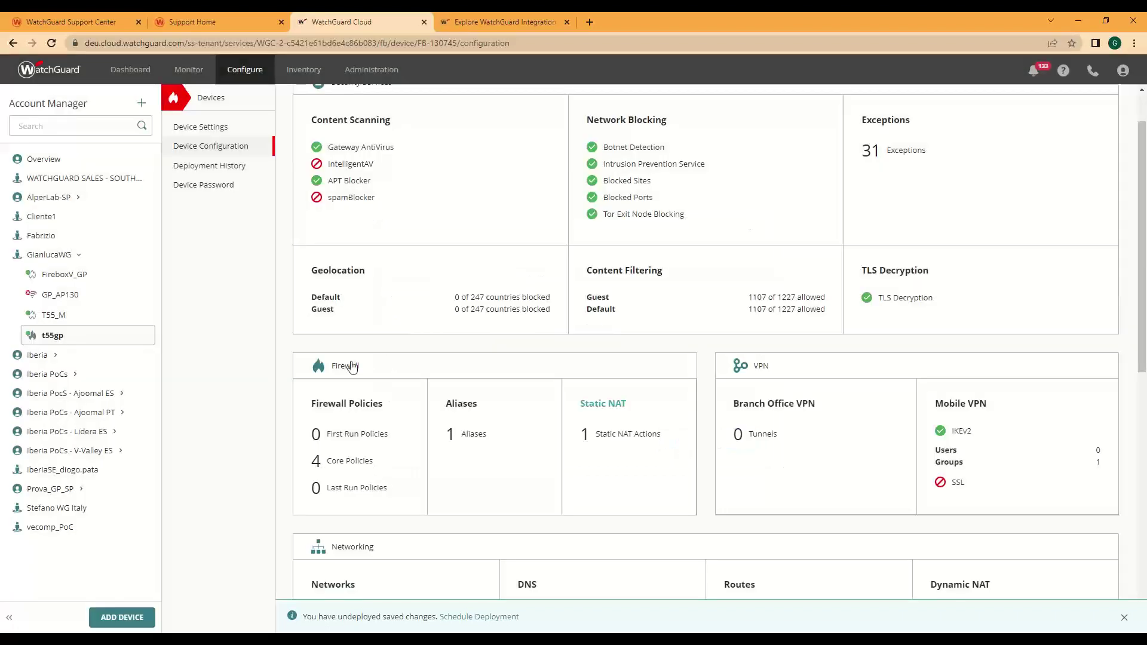
Go to the shared Firebox Templates of GianlucaWG and open the prova123456 template.
click(258, 72)
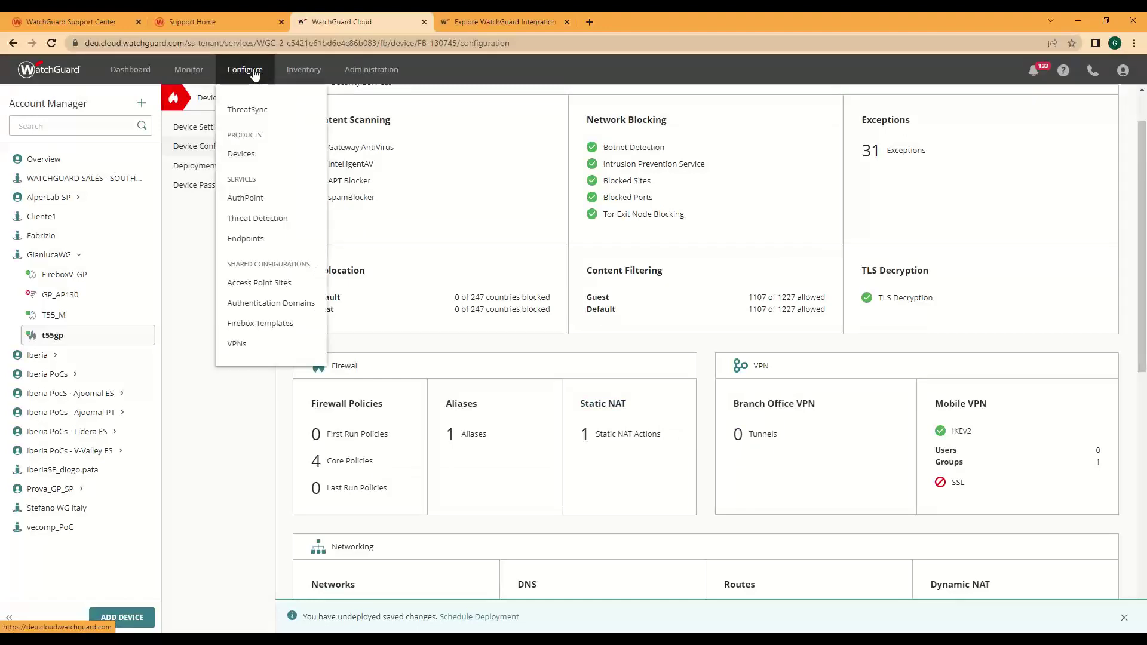
click(256, 323)
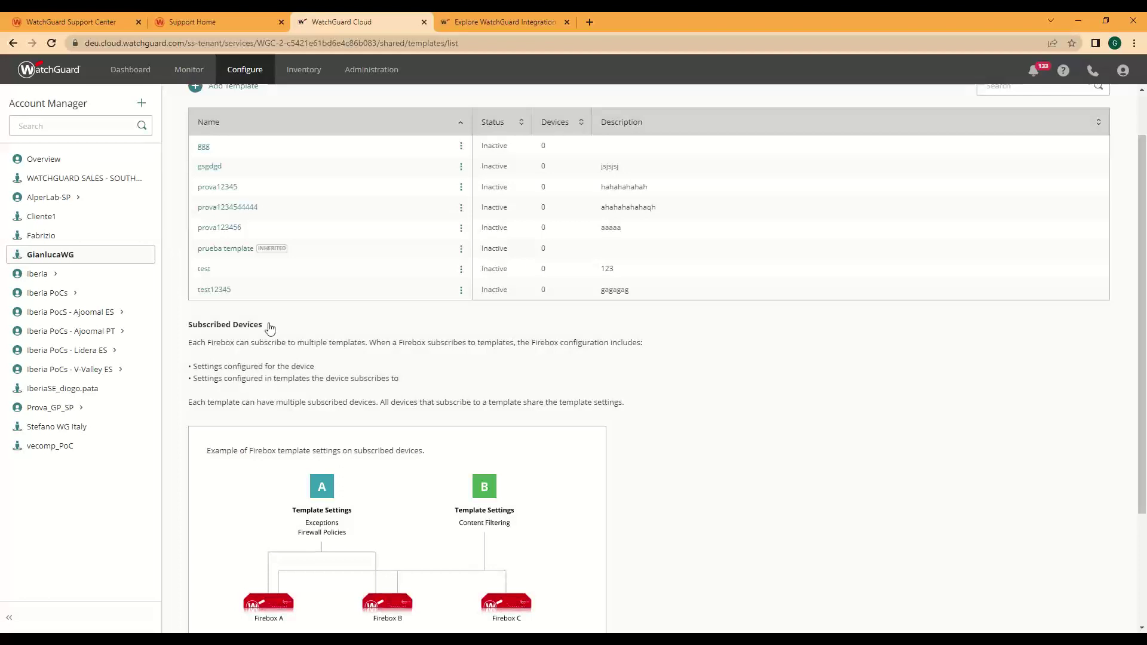
click(215, 230)
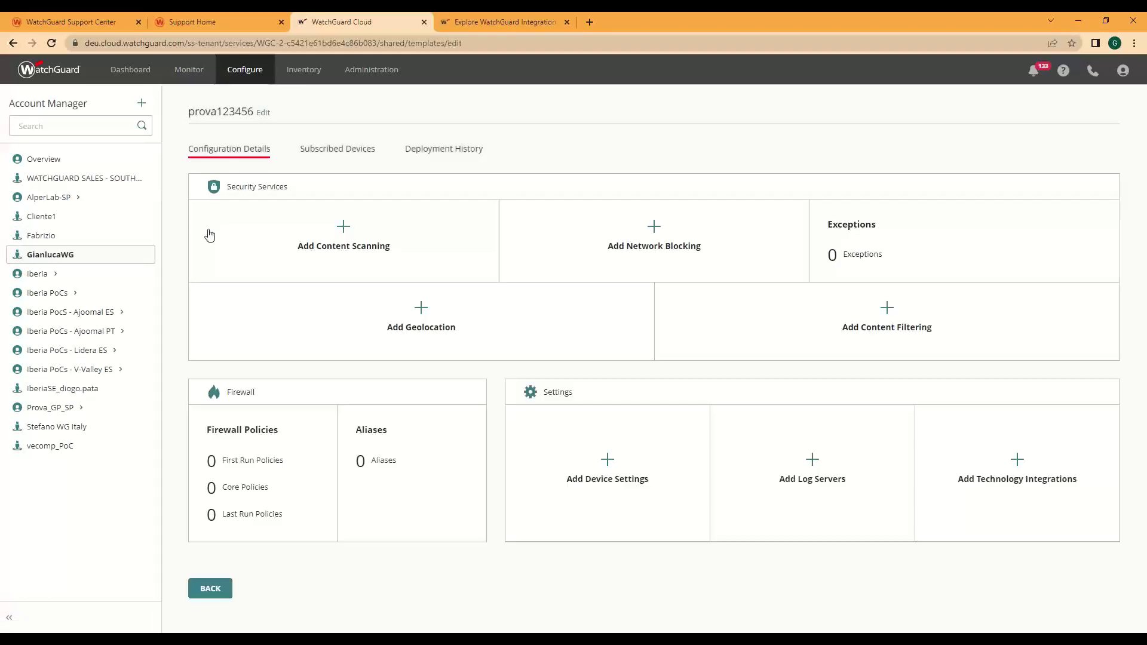
Start a new Geolocation action in the prova123456 template and block Germany in the Europe country list.
click(421, 311)
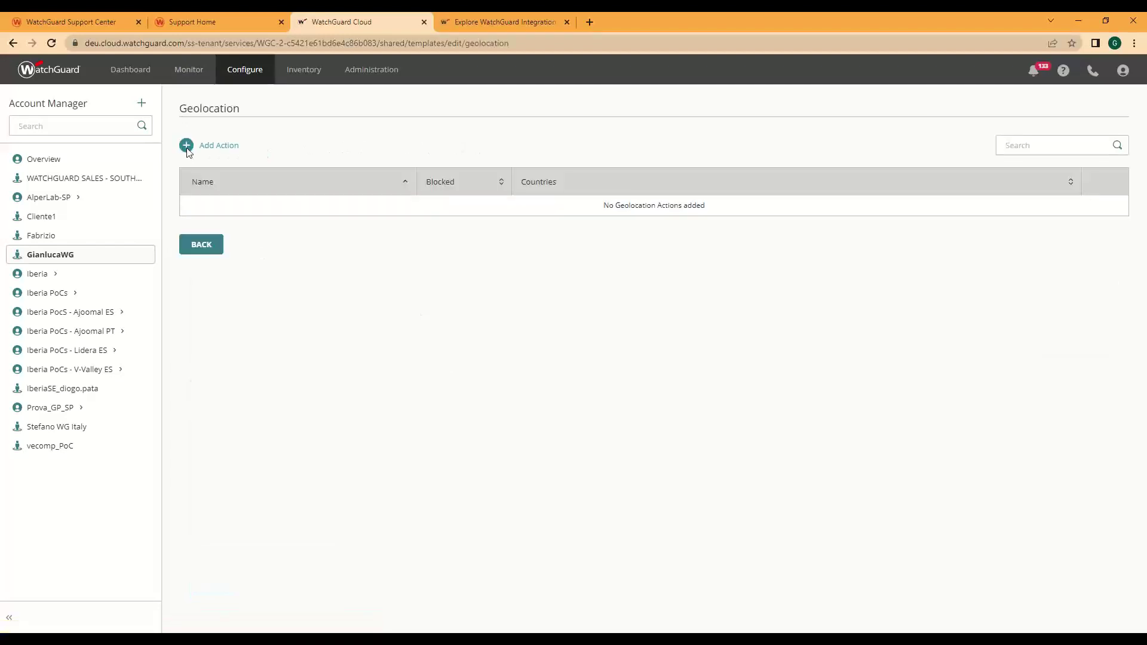
click(187, 147)
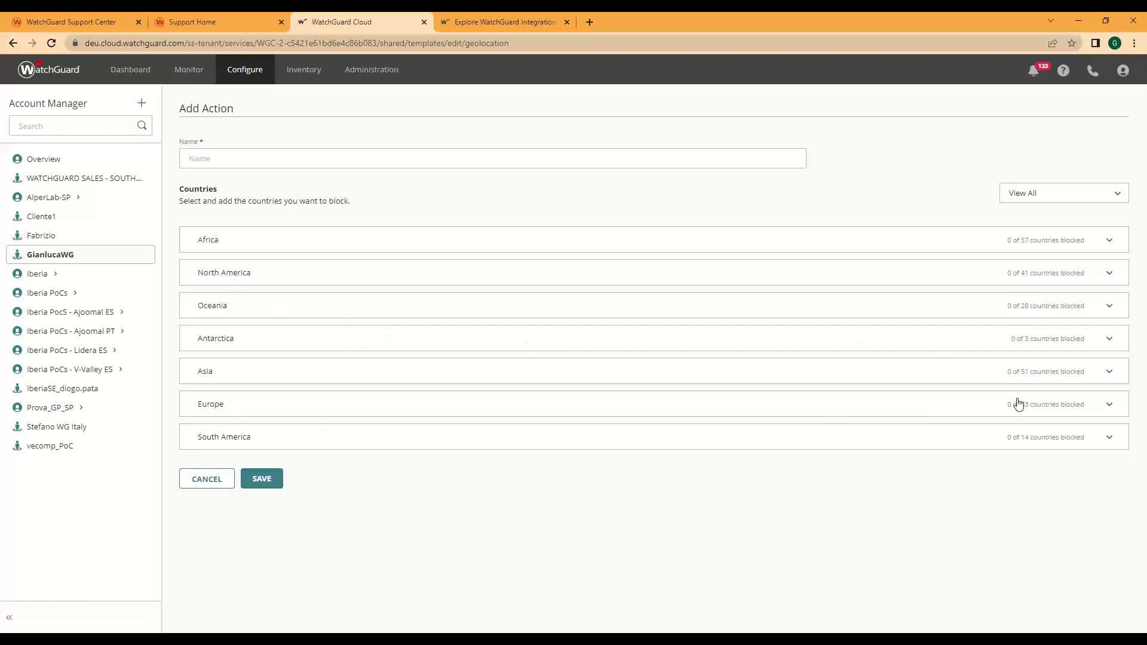
click(1108, 407)
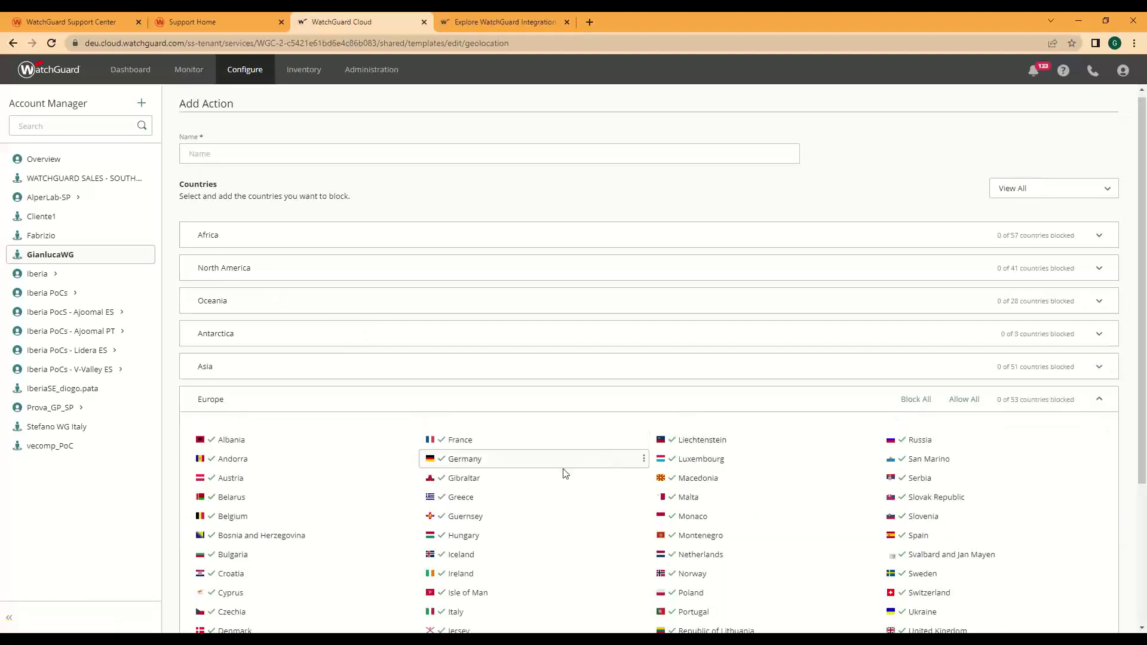
scroll(565, 473, down, 2)
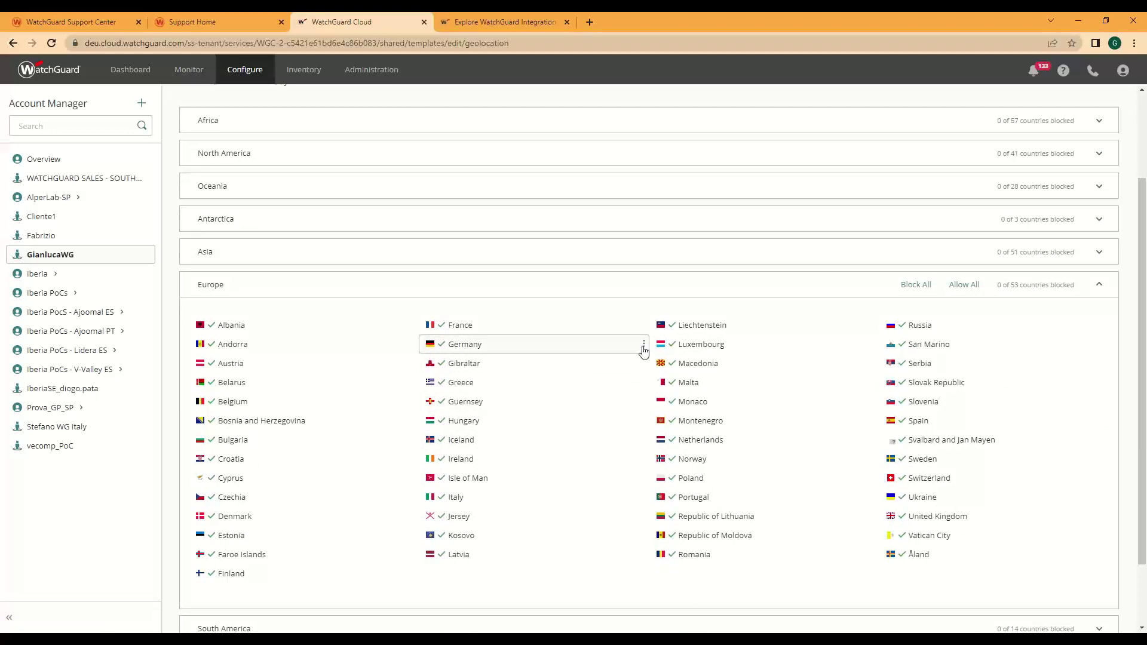
click(643, 350)
click(604, 379)
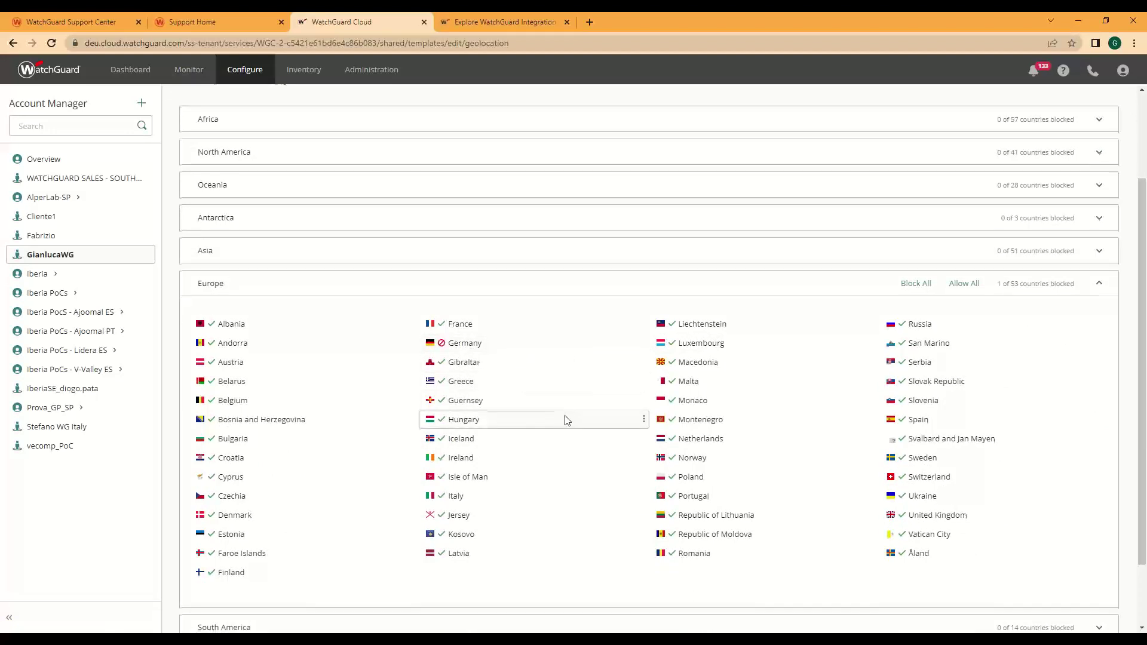
Name the Geolocation action "trest", save it, and return to the template's configuration details.
scroll(566, 420, down, 2)
click(261, 587)
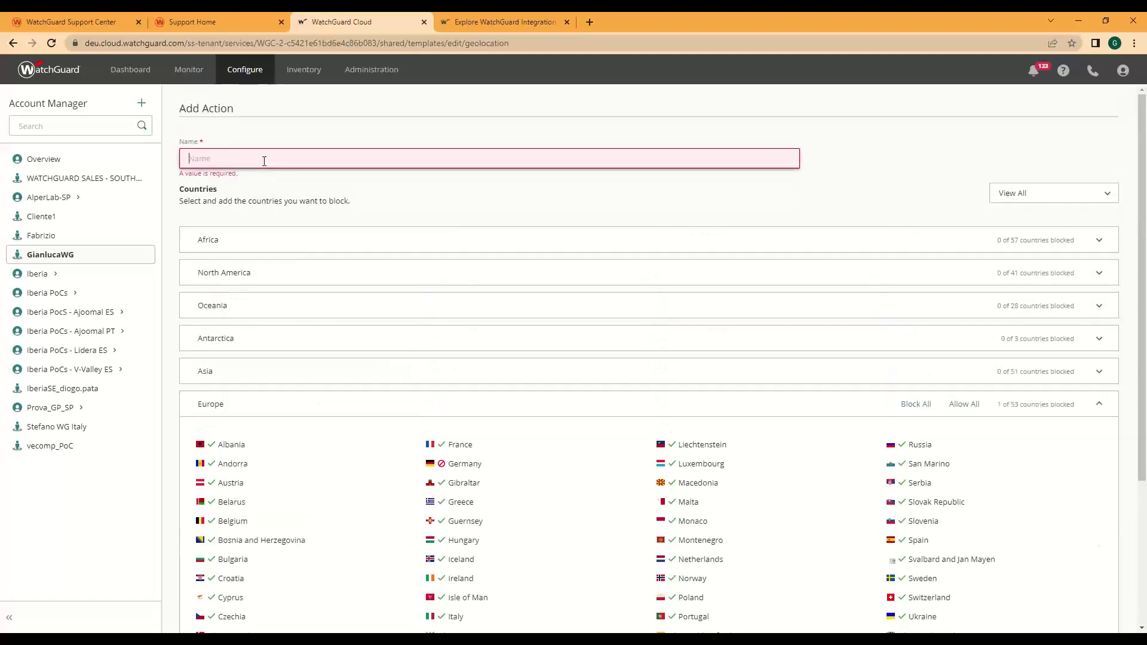
click(264, 165)
text(trest)
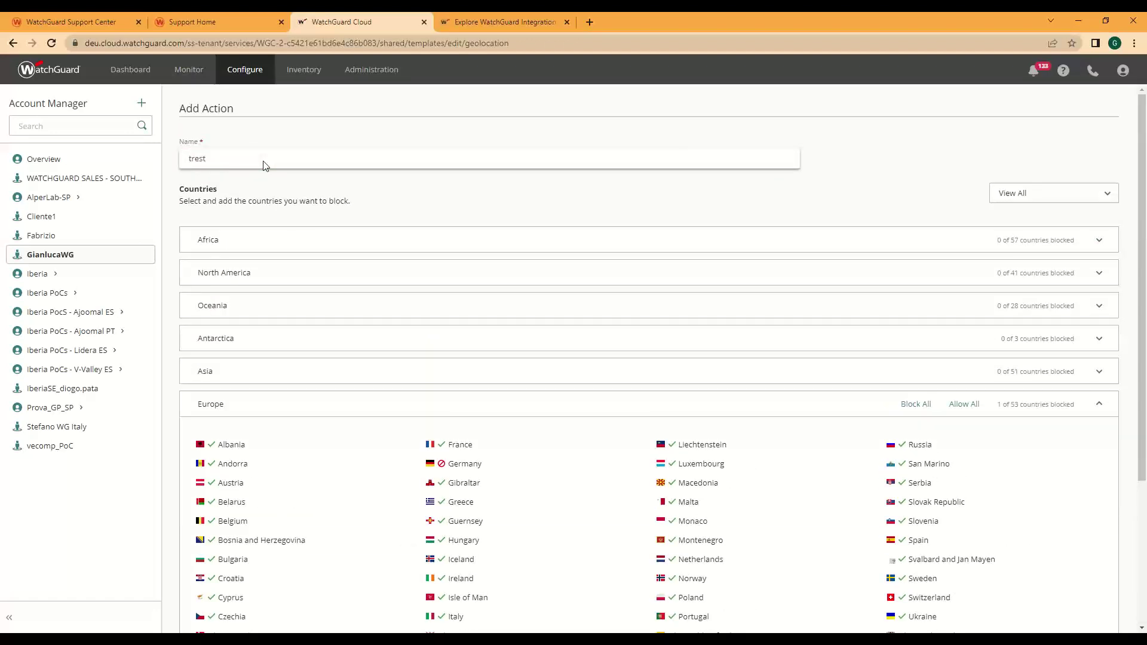
scroll(381, 435, down, 5)
click(261, 586)
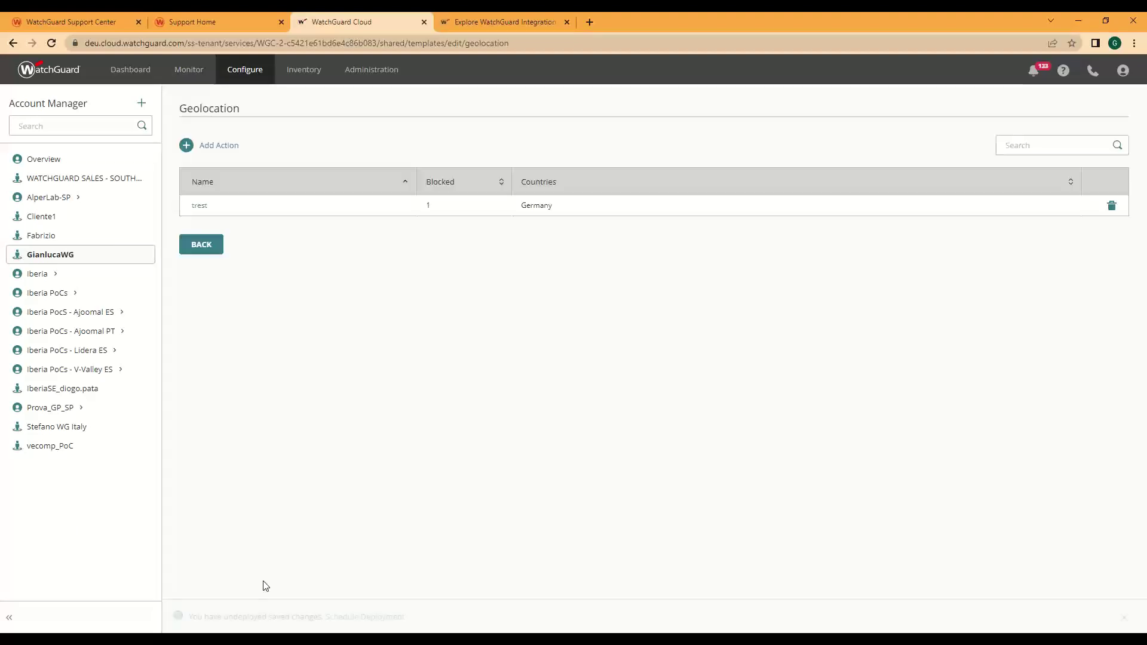
click(201, 244)
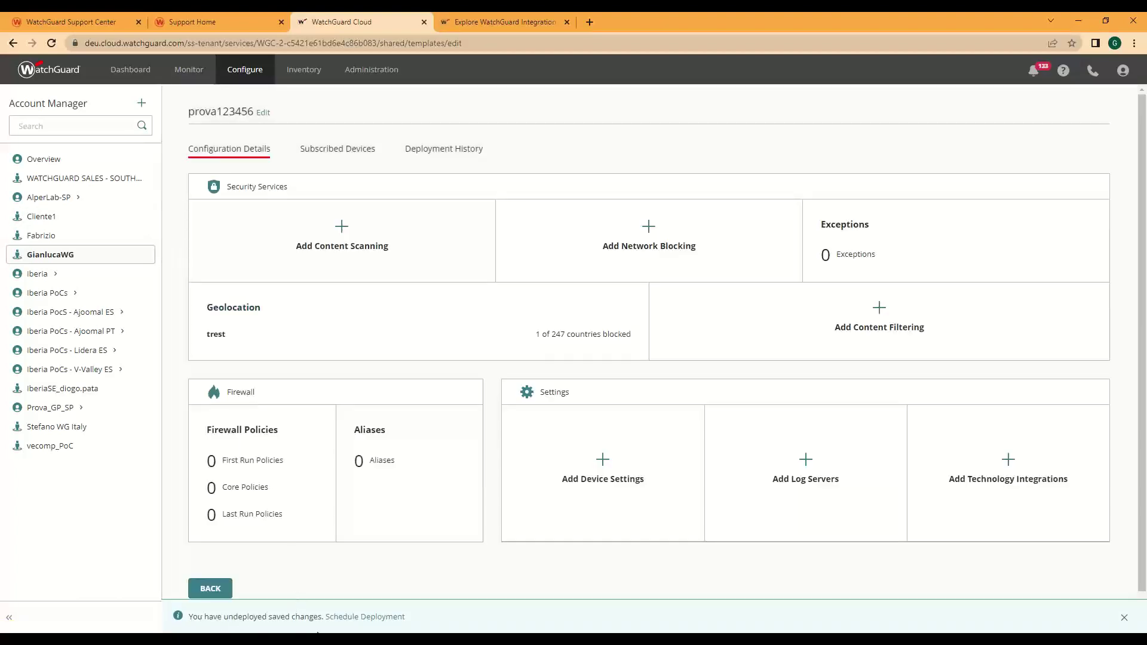
Open Schedule Deployment for the template, enter the description "test", and cancel without deploying.
click(366, 617)
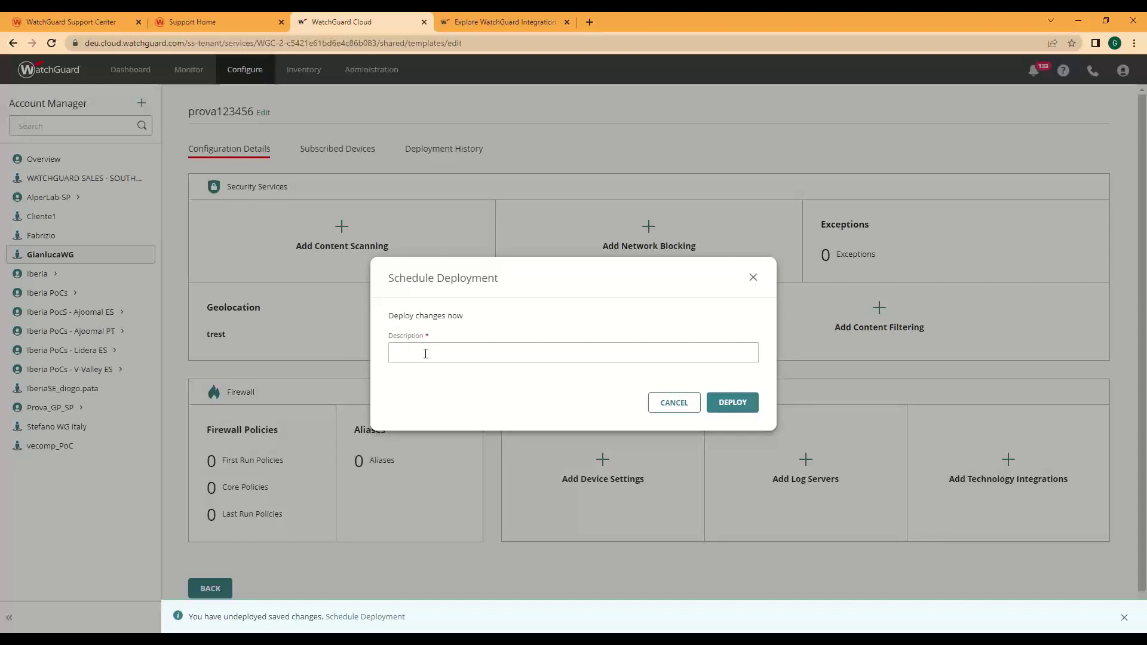
click(425, 354)
text(test)
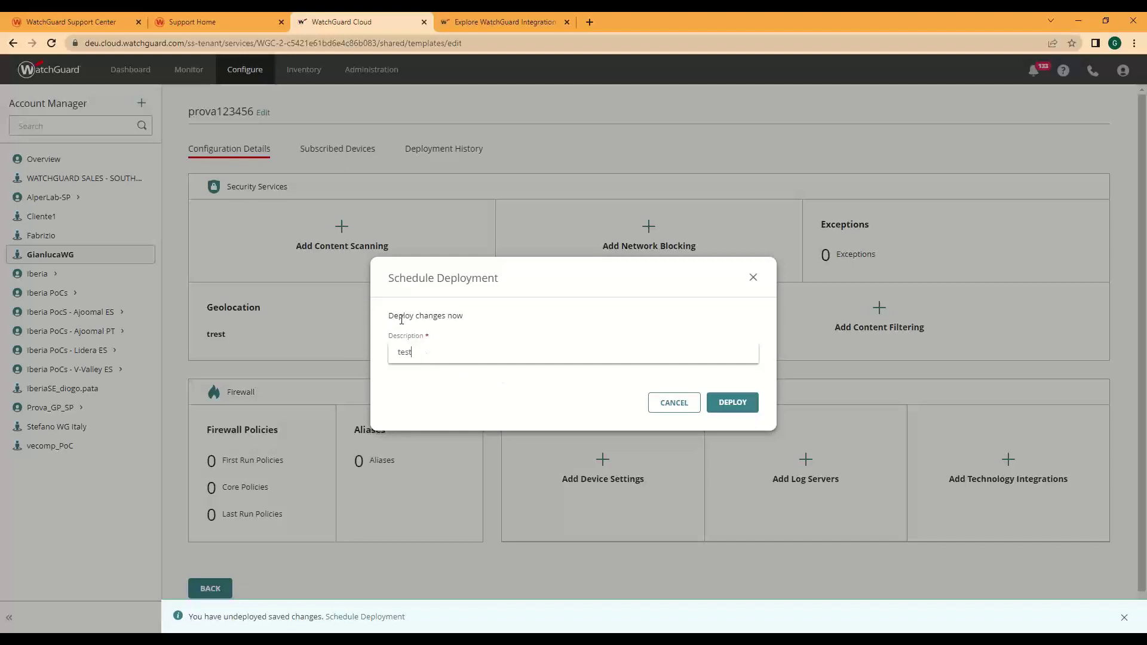
click(675, 403)
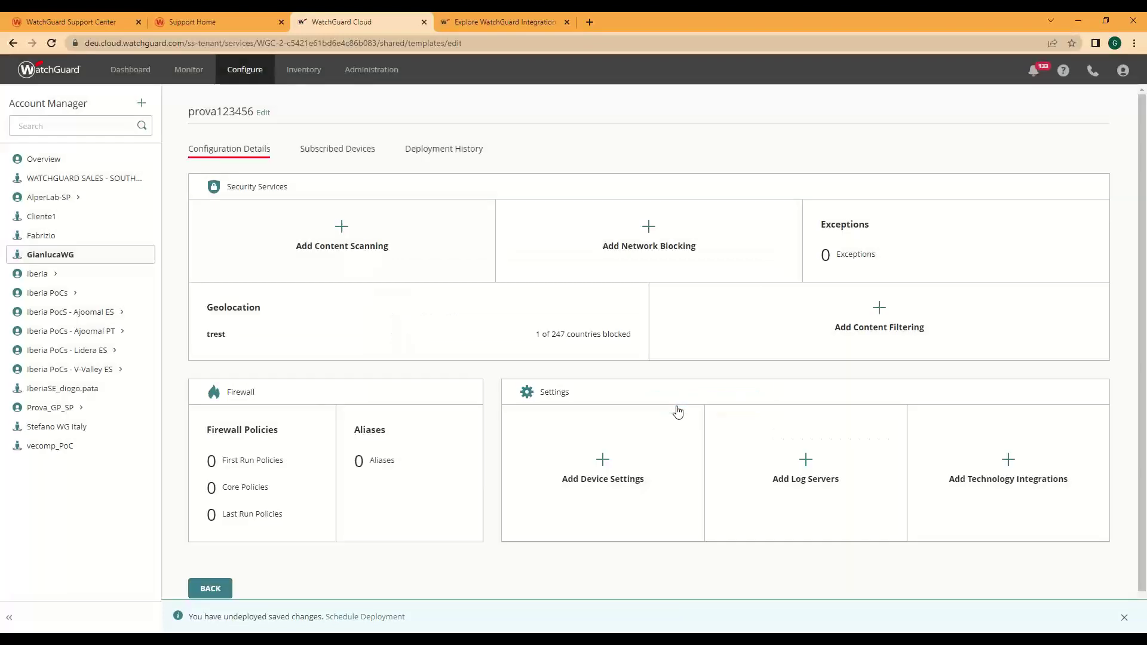
View the Deployment History of the prova123456 template.
click(445, 149)
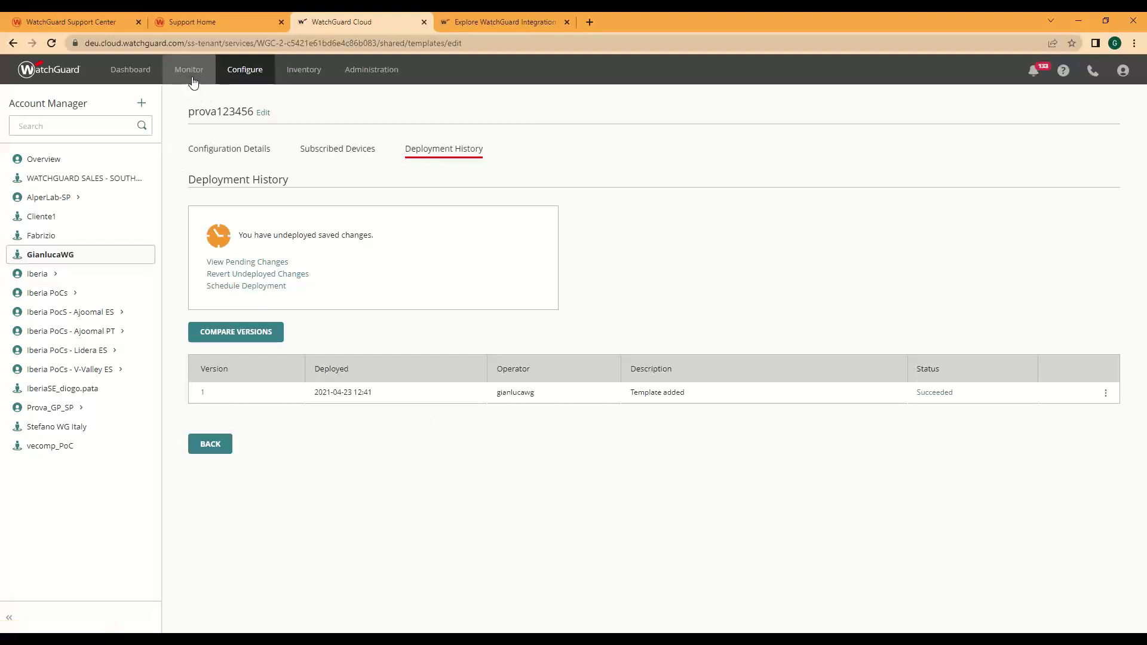
click(243, 72)
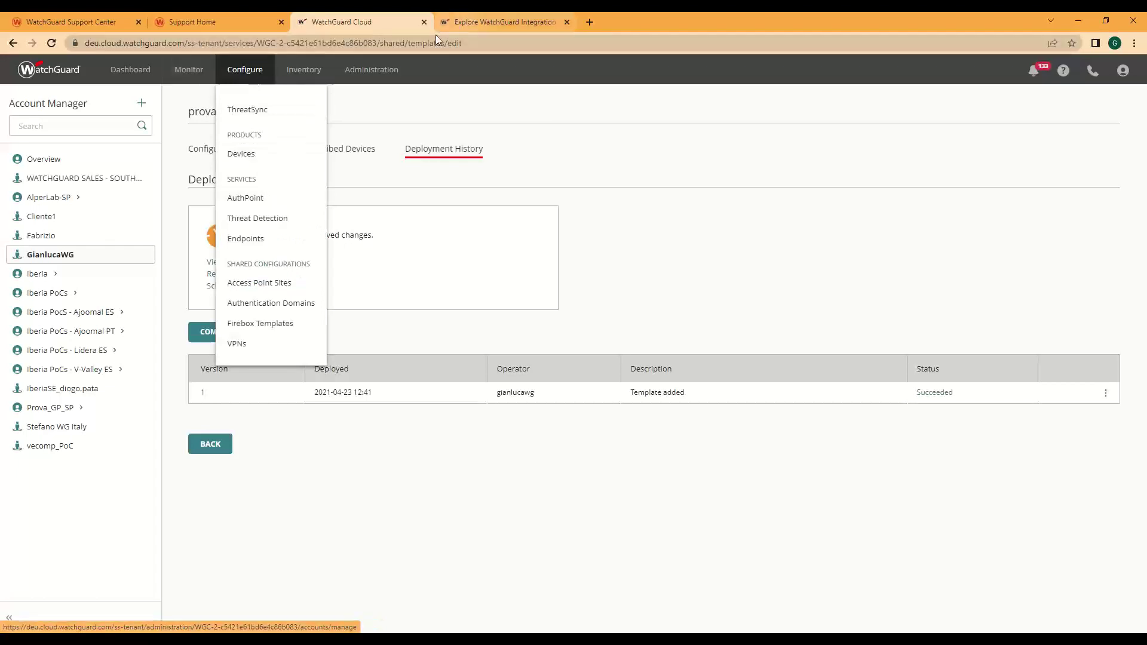
click(710, 162)
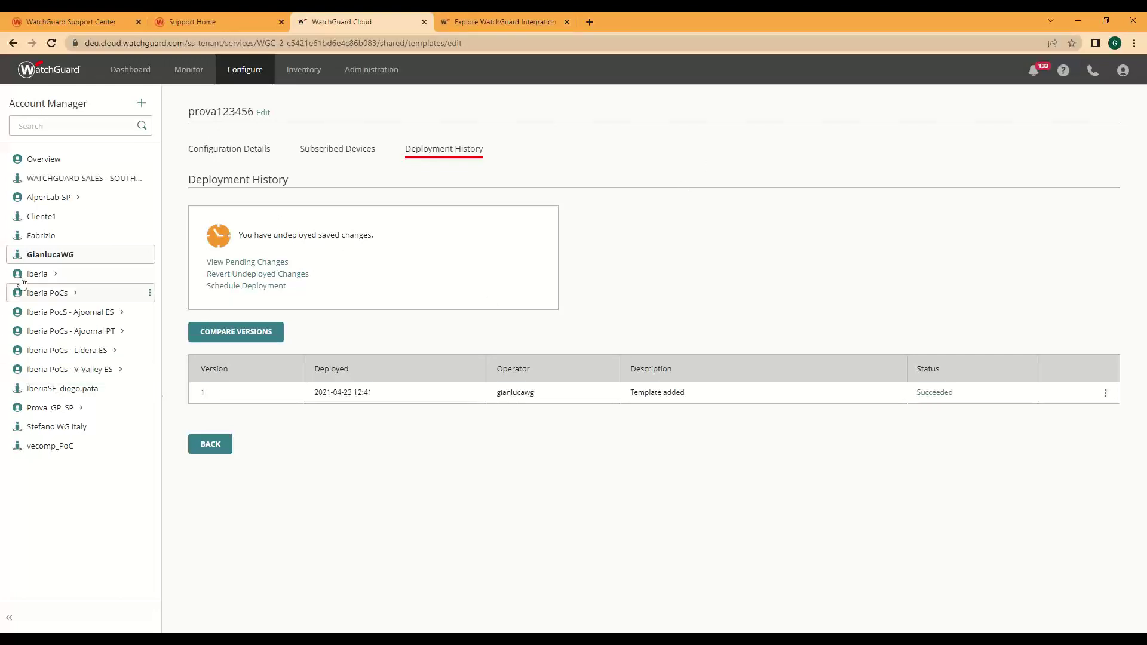
mouse_move(242, 70)
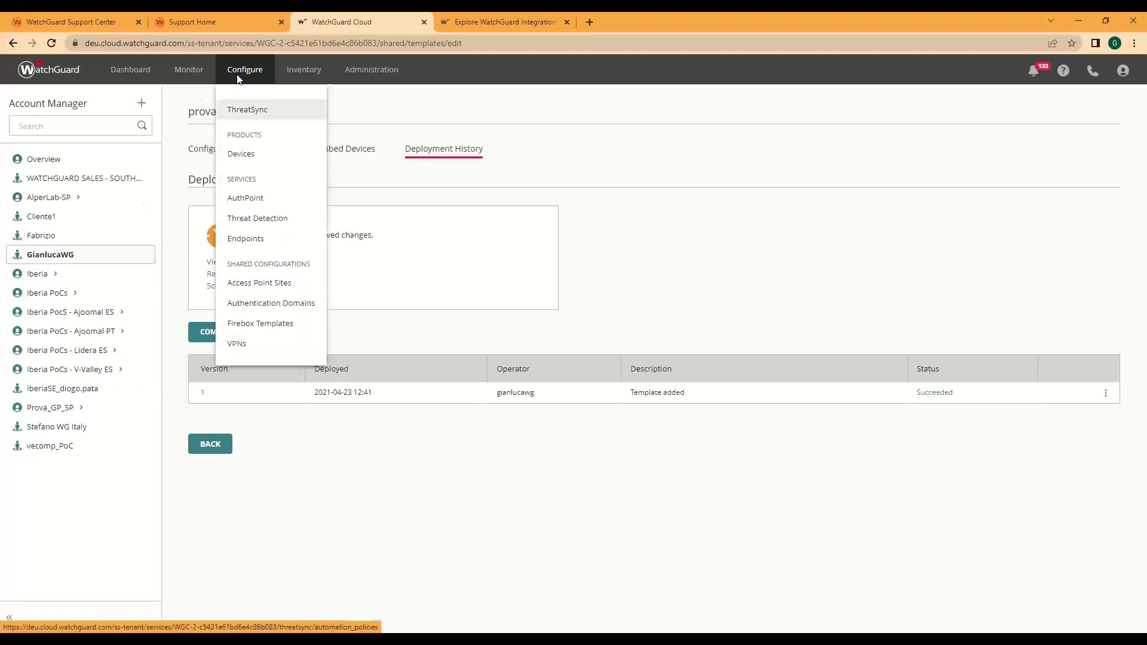
click(249, 154)
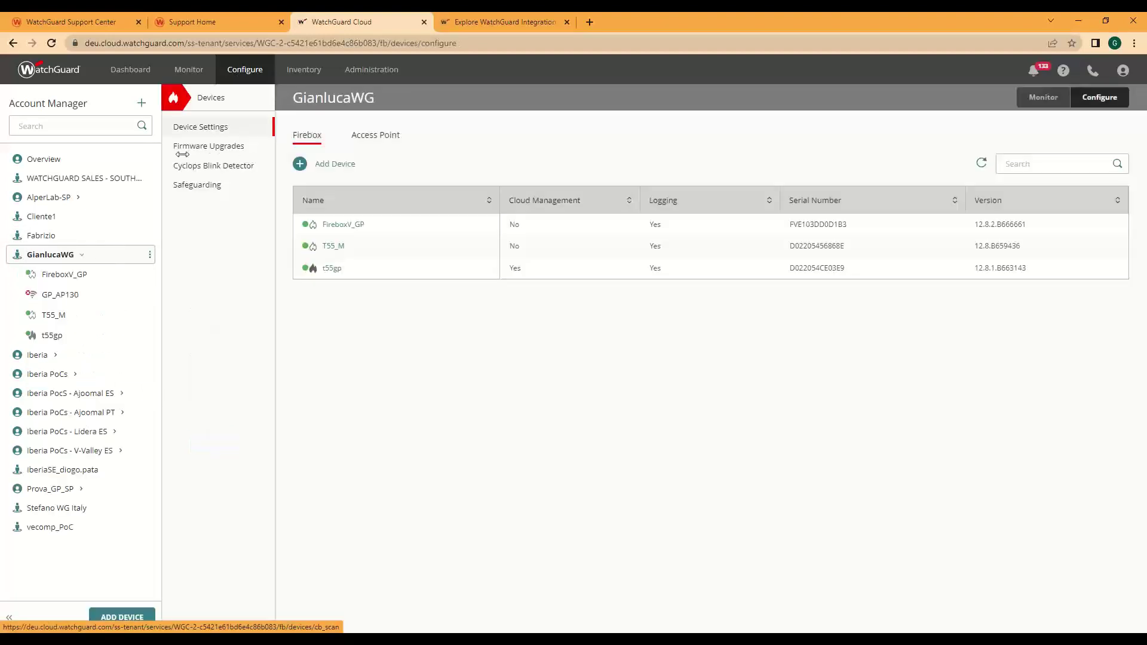
click(60, 338)
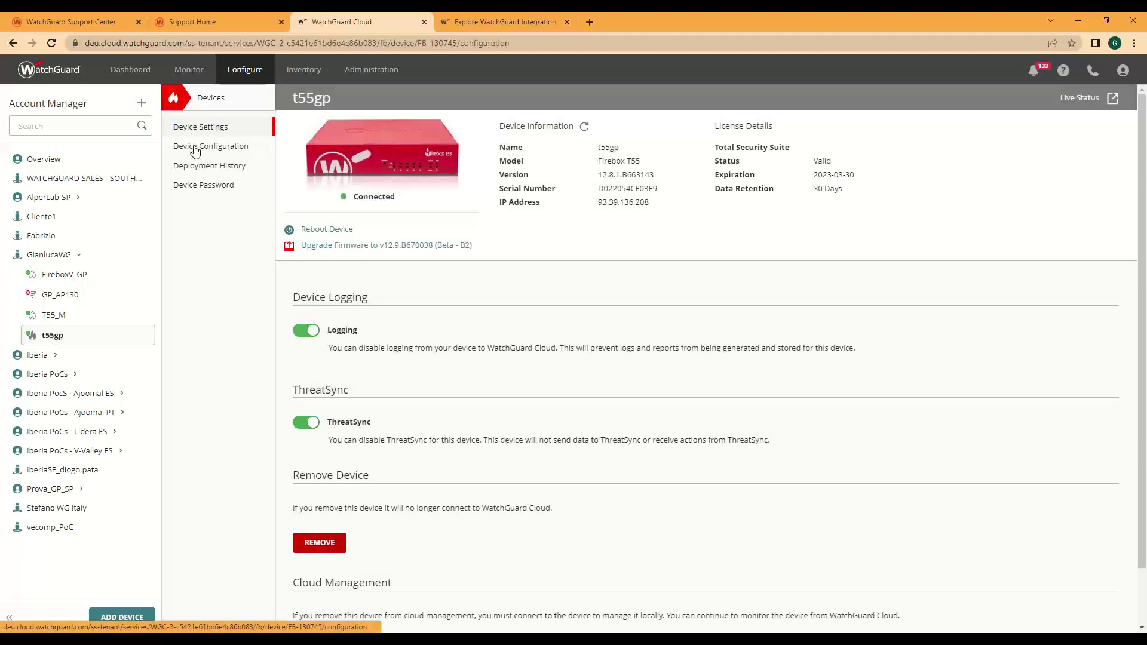
click(194, 150)
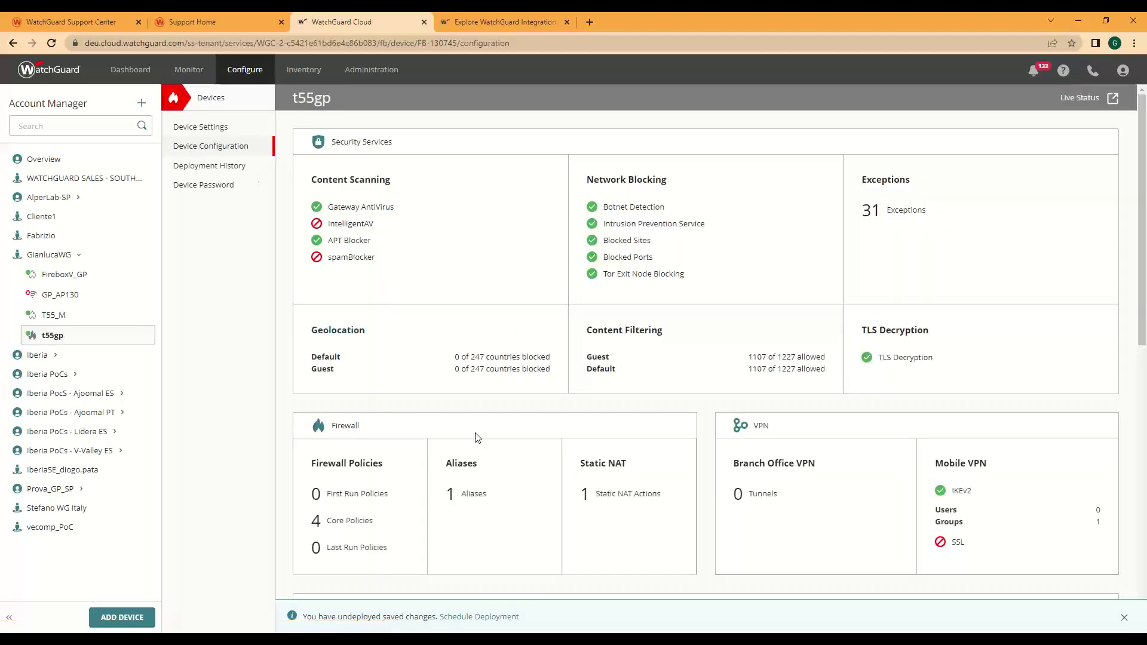
click(469, 472)
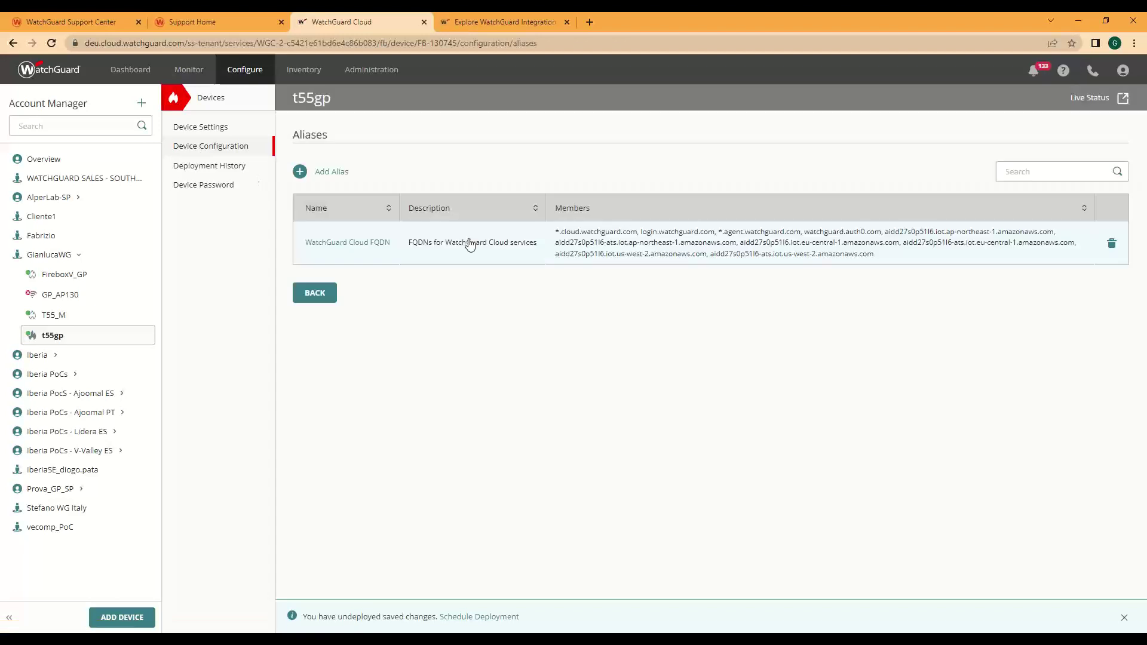